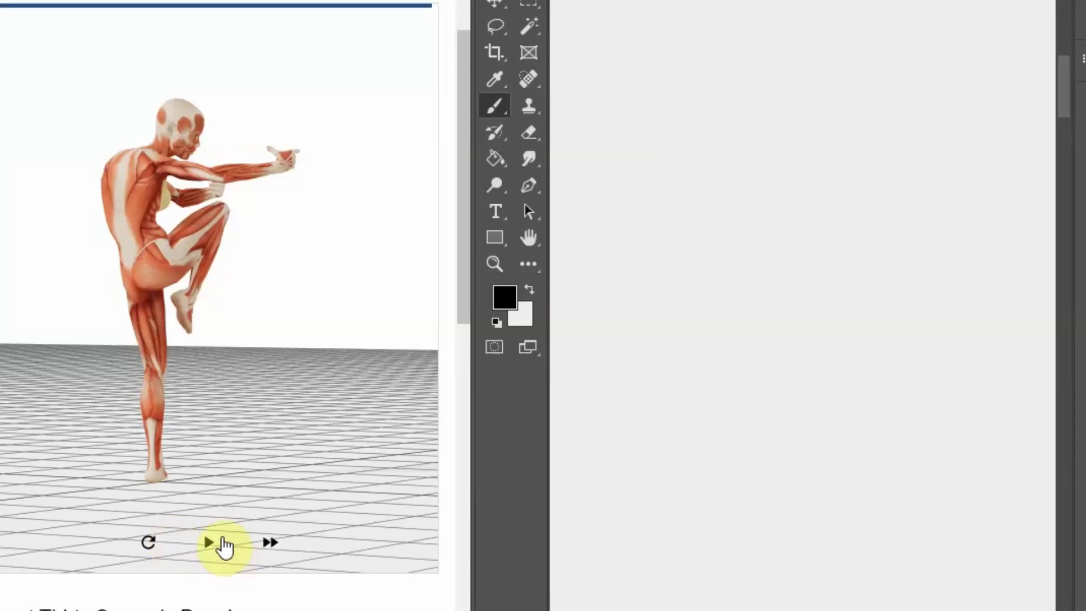
Start the high-knee reference animation and sketch the head oval and spine line
{"action": "left_click", "coordinate": [209, 542]}
{"action": "mouse_move", "coordinate": [820, 86]}
{"action": "left_mouse_down"}
{"action": "mouse_move", "coordinate": [847, 66]}
{"action": "mouse_move", "coordinate": [828, 54]}
{"action": "mouse_move", "coordinate": [846, 64]}
{"action": "mouse_move", "coordinate": [809, 90]}
{"action": "mouse_move", "coordinate": [823, 105]}
{"action": "mouse_move", "coordinate": [779, 114]}
{"action": "mouse_move", "coordinate": [757, 201]}
{"action": "mouse_move", "coordinate": [745, 368]}
{"action": "left_mouse_up"}
{"action": "key", "text": "ctrl+z"}
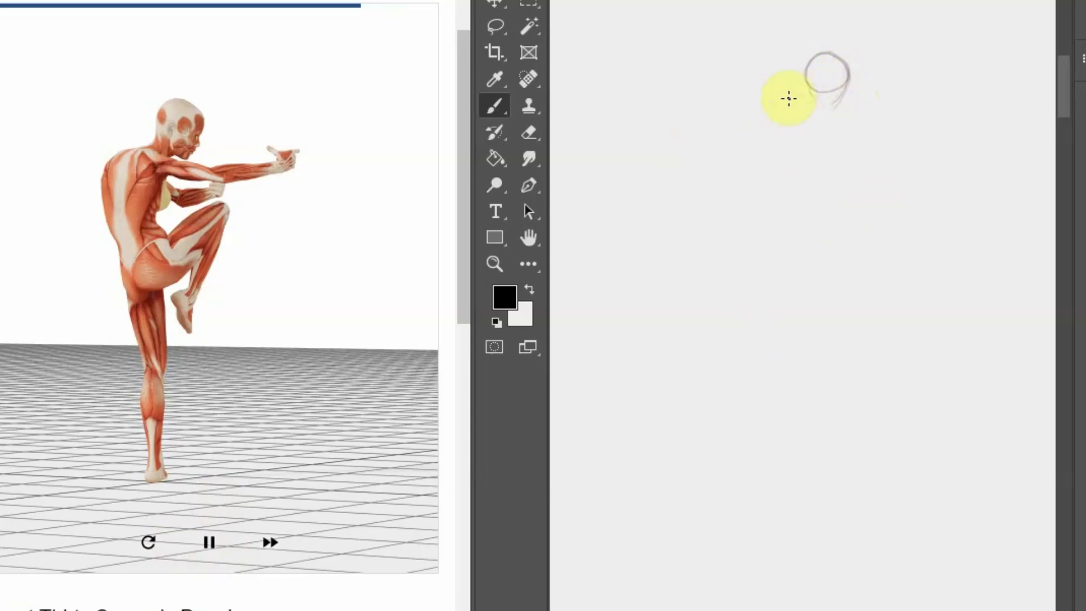
{"action": "left_click_drag", "start_coordinate": [788, 99], "coordinate": [812, 448]}
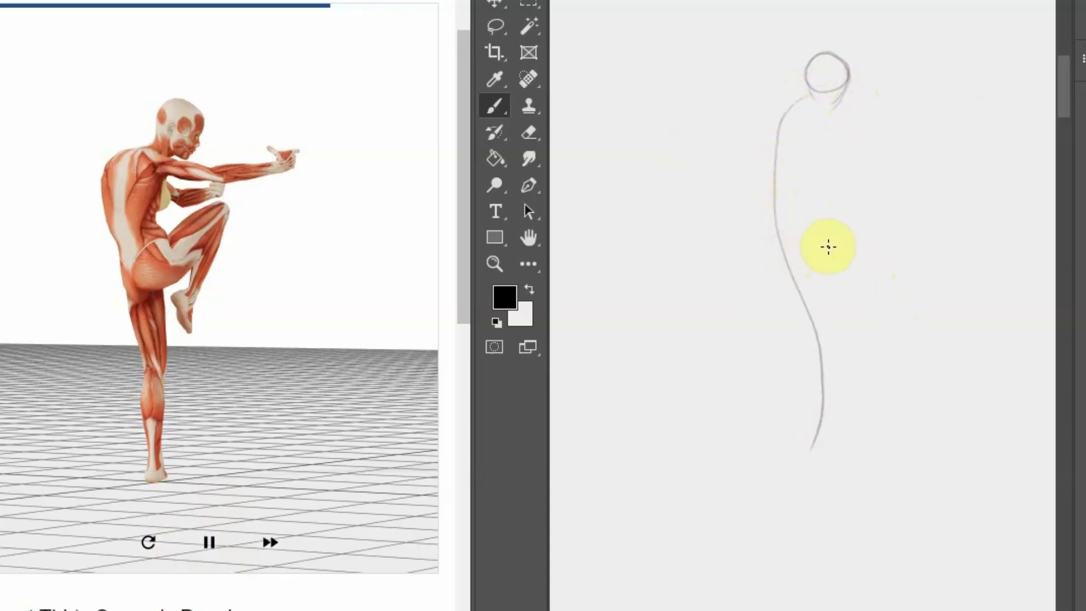
Block in the raised thigh, outstretched arm, torso, and the standing leg down to the foot
{"action": "mouse_move", "coordinate": [811, 246]}
{"action": "left_mouse_down"}
{"action": "mouse_move", "coordinate": [889, 167]}
{"action": "mouse_move", "coordinate": [908, 229]}
{"action": "left_mouse_up"}
{"action": "left_click_drag", "start_coordinate": [809, 117], "coordinate": [978, 107]}
{"action": "mouse_move", "coordinate": [808, 104]}
{"action": "left_mouse_down"}
{"action": "mouse_move", "coordinate": [820, 97]}
{"action": "mouse_move", "coordinate": [798, 128]}
{"action": "mouse_move", "coordinate": [787, 185]}
{"action": "mouse_move", "coordinate": [815, 261]}
{"action": "mouse_move", "coordinate": [824, 351]}
{"action": "left_mouse_up"}
{"action": "left_click_drag", "start_coordinate": [790, 273], "coordinate": [802, 325]}
{"action": "mouse_move", "coordinate": [775, 245]}
{"action": "left_mouse_down"}
{"action": "mouse_move", "coordinate": [810, 365]}
{"action": "mouse_move", "coordinate": [798, 470]}
{"action": "left_mouse_up"}
{"action": "left_click_drag", "start_coordinate": [803, 396], "coordinate": [803, 472]}
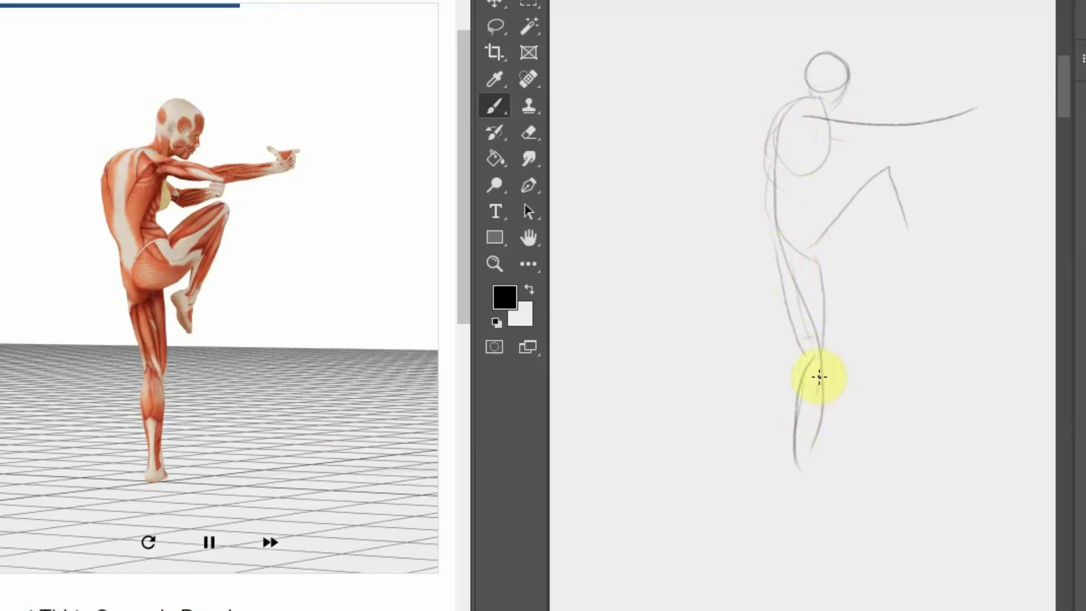
{"action": "mouse_move", "coordinate": [820, 375]}
{"action": "left_mouse_down"}
{"action": "mouse_move", "coordinate": [813, 456]}
{"action": "mouse_move", "coordinate": [834, 456]}
{"action": "left_mouse_up"}
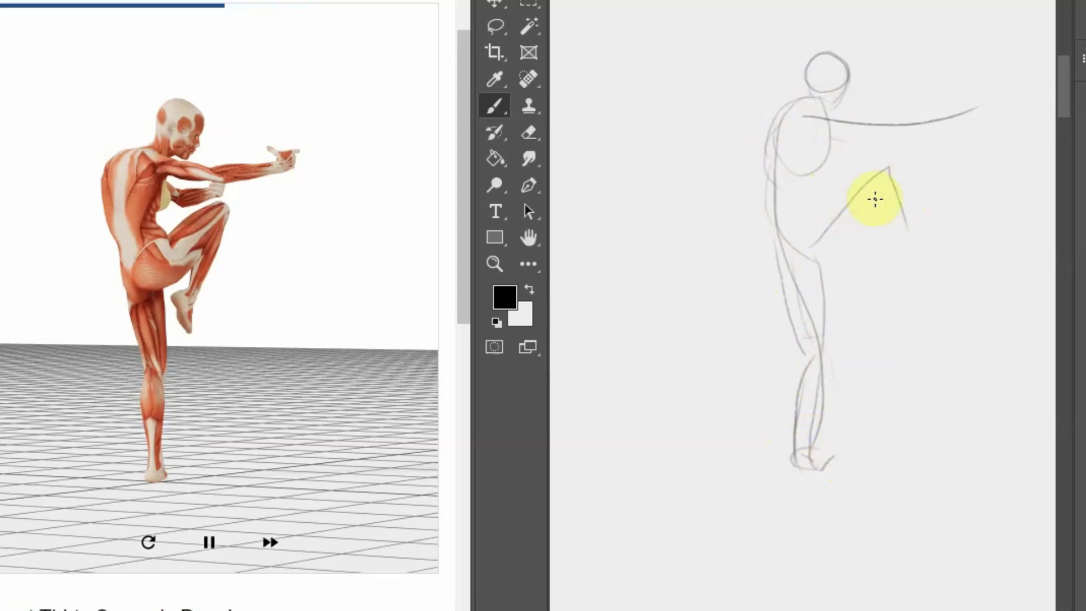
Draw the raised leg's thigh, shin and foot below the knee
{"action": "left_click_drag", "start_coordinate": [878, 167], "coordinate": [765, 261]}
{"action": "mouse_move", "coordinate": [886, 169]}
{"action": "left_mouse_down"}
{"action": "mouse_move", "coordinate": [823, 251]}
{"action": "mouse_move", "coordinate": [881, 242]}
{"action": "left_mouse_up"}
{"action": "mouse_move", "coordinate": [893, 174]}
{"action": "left_mouse_down"}
{"action": "mouse_move", "coordinate": [857, 290]}
{"action": "mouse_move", "coordinate": [892, 318]}
{"action": "left_mouse_up"}
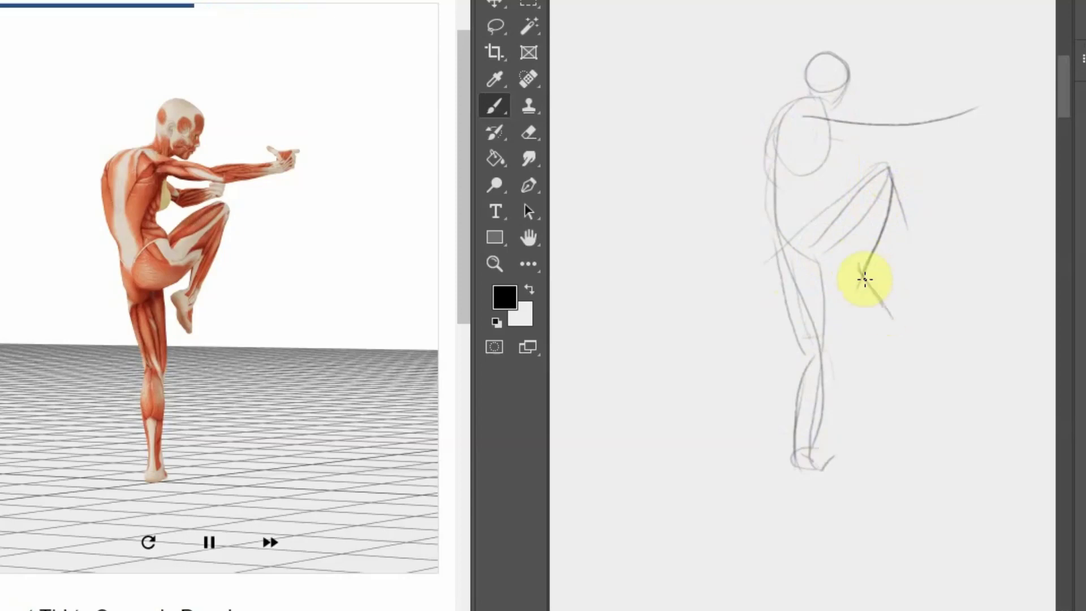
{"action": "mouse_move", "coordinate": [855, 273]}
{"action": "left_mouse_down"}
{"action": "mouse_move", "coordinate": [891, 320]}
{"action": "mouse_move", "coordinate": [842, 274]}
{"action": "mouse_move", "coordinate": [893, 326]}
{"action": "left_mouse_up"}
Refine the outstretched arm, back and hip curve, rib lines and both feet
{"action": "mouse_move", "coordinate": [841, 121]}
{"action": "left_mouse_down"}
{"action": "mouse_move", "coordinate": [798, 114]}
{"action": "mouse_move", "coordinate": [817, 126]}
{"action": "left_mouse_up"}
{"action": "mouse_move", "coordinate": [885, 107]}
{"action": "left_mouse_down"}
{"action": "mouse_move", "coordinate": [830, 104]}
{"action": "mouse_move", "coordinate": [868, 107]}
{"action": "mouse_move", "coordinate": [882, 131]}
{"action": "mouse_move", "coordinate": [976, 101]}
{"action": "left_mouse_up"}
{"action": "mouse_move", "coordinate": [868, 134]}
{"action": "left_mouse_down"}
{"action": "mouse_move", "coordinate": [827, 141]}
{"action": "mouse_move", "coordinate": [813, 182]}
{"action": "left_mouse_up"}
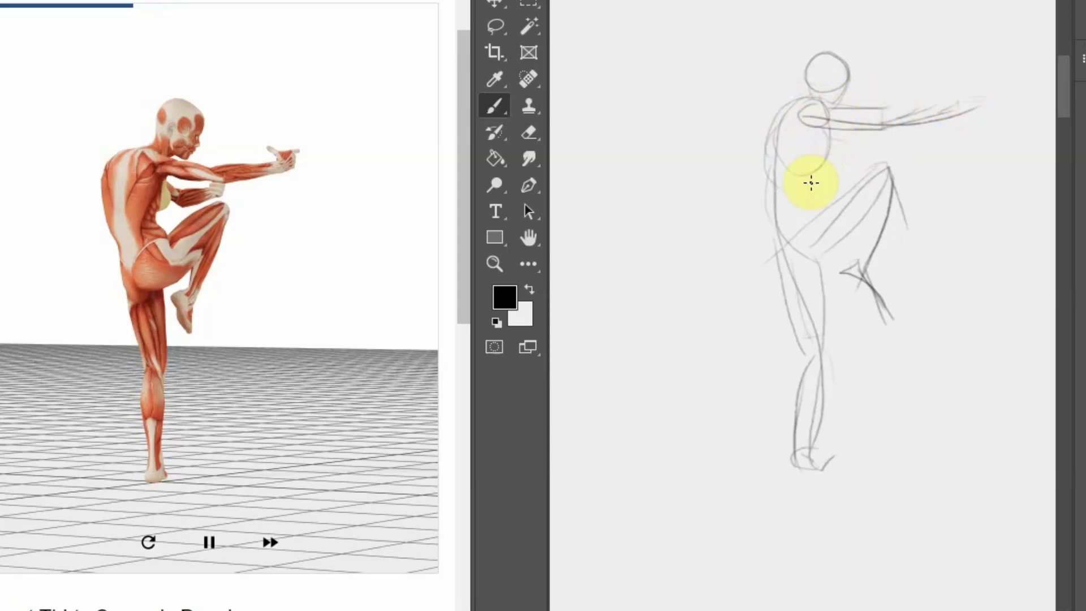
{"action": "left_click_drag", "start_coordinate": [829, 144], "coordinate": [809, 221]}
{"action": "mouse_move", "coordinate": [810, 167]}
{"action": "left_mouse_down"}
{"action": "mouse_move", "coordinate": [808, 215]}
{"action": "mouse_move", "coordinate": [825, 255]}
{"action": "mouse_move", "coordinate": [861, 206]}
{"action": "mouse_move", "coordinate": [893, 186]}
{"action": "mouse_move", "coordinate": [850, 192]}
{"action": "left_mouse_up"}
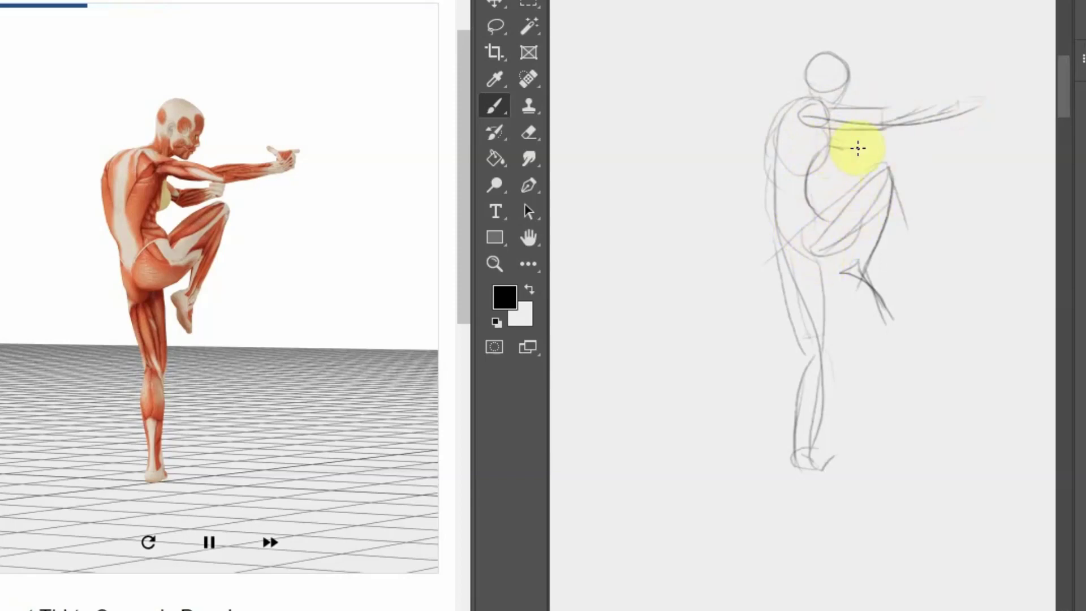
{"action": "mouse_move", "coordinate": [832, 148]}
{"action": "left_mouse_down"}
{"action": "mouse_move", "coordinate": [895, 148]}
{"action": "mouse_move", "coordinate": [866, 164]}
{"action": "mouse_move", "coordinate": [873, 148]}
{"action": "left_mouse_up"}
{"action": "mouse_move", "coordinate": [810, 461]}
{"action": "left_mouse_down"}
{"action": "mouse_move", "coordinate": [817, 453]}
{"action": "mouse_move", "coordinate": [800, 456]}
{"action": "mouse_move", "coordinate": [820, 464]}
{"action": "mouse_move", "coordinate": [805, 468]}
{"action": "mouse_move", "coordinate": [820, 451]}
{"action": "mouse_move", "coordinate": [844, 456]}
{"action": "left_mouse_up"}
{"action": "mouse_move", "coordinate": [894, 293]}
{"action": "left_mouse_down"}
{"action": "mouse_move", "coordinate": [853, 296]}
{"action": "mouse_move", "coordinate": [860, 271]}
{"action": "mouse_move", "coordinate": [863, 292]}
{"action": "mouse_move", "coordinate": [894, 322]}
{"action": "mouse_move", "coordinate": [863, 274]}
{"action": "mouse_move", "coordinate": [891, 318]}
{"action": "mouse_move", "coordinate": [868, 194]}
{"action": "mouse_move", "coordinate": [858, 274]}
{"action": "mouse_move", "coordinate": [881, 186]}
{"action": "left_mouse_up"}
Sketch the crouching figure's head and curved torso front on a blank area
{"action": "scroll", "coordinate": [803, 305], "scroll_direction": "down", "scroll_amount": 5}
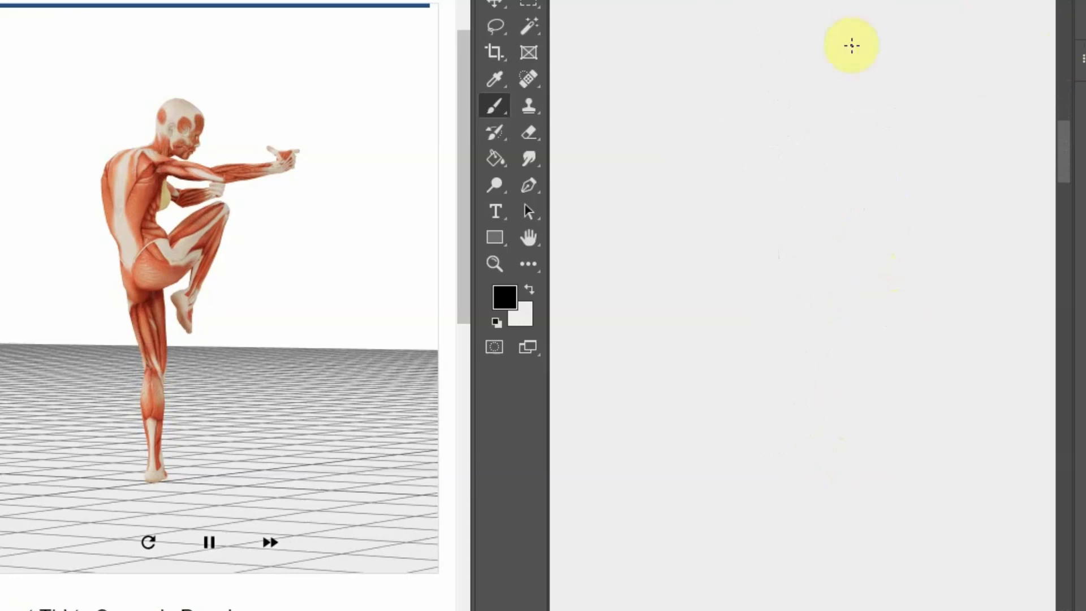
{"action": "scroll", "coordinate": [804, 306], "scroll_direction": "up", "scroll_amount": 1}
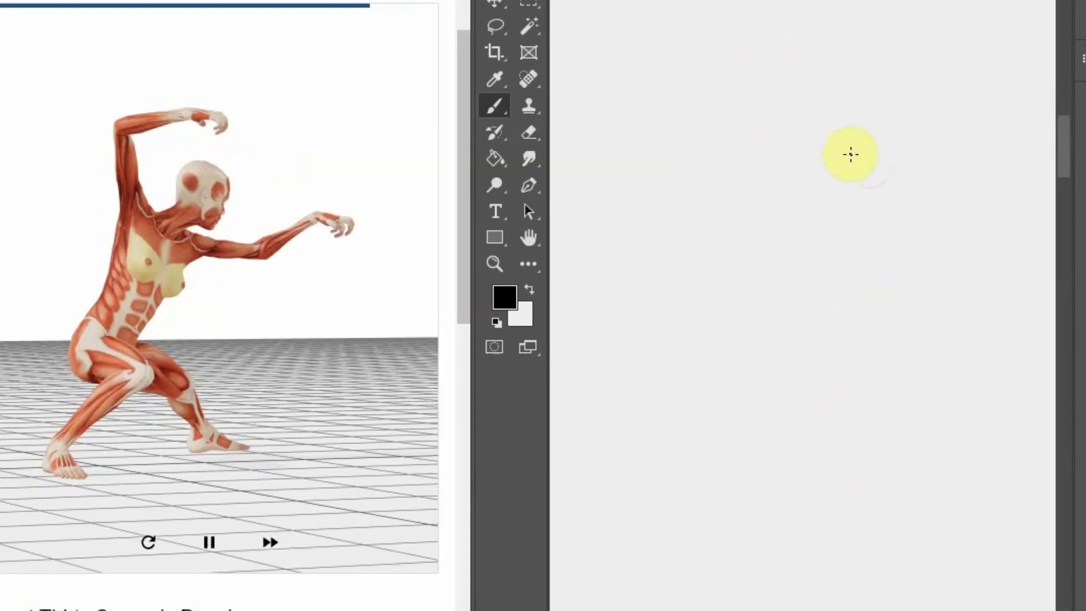
{"action": "left_click_drag", "start_coordinate": [884, 174], "coordinate": [874, 204]}
{"action": "left_click_drag", "start_coordinate": [862, 190], "coordinate": [807, 267]}
{"action": "key", "text": "ctrl+z"}
{"action": "left_click_drag", "start_coordinate": [818, 208], "coordinate": [756, 321]}
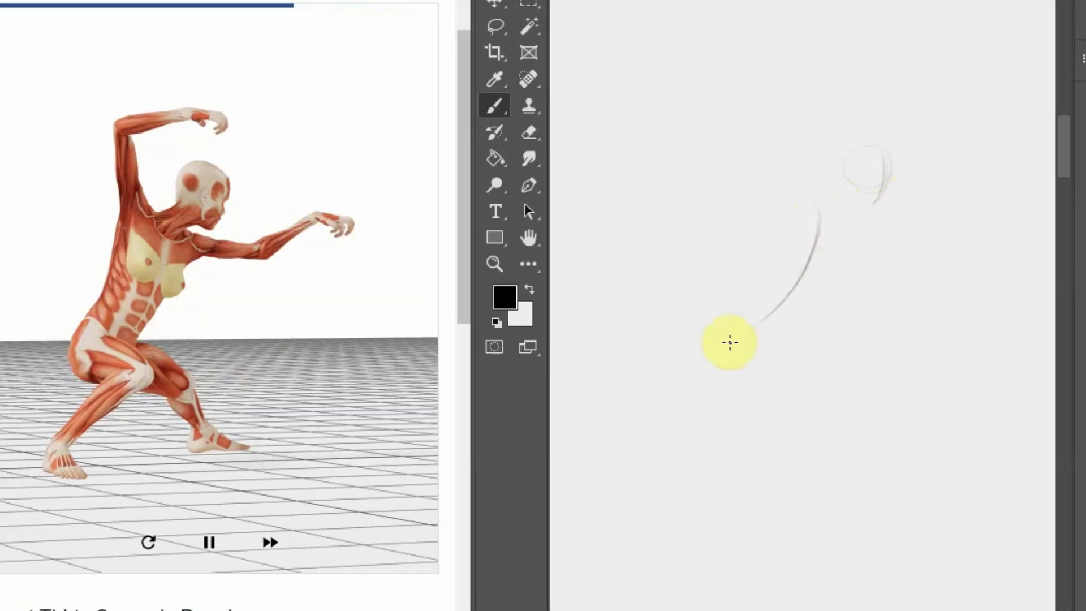
Add the shoulder line, pelvis and hip curves, back leg and front thigh
{"action": "mouse_move", "coordinate": [821, 212]}
{"action": "left_mouse_down"}
{"action": "mouse_move", "coordinate": [887, 222]}
{"action": "mouse_move", "coordinate": [817, 313]}
{"action": "mouse_move", "coordinate": [832, 309]}
{"action": "left_mouse_up"}
{"action": "mouse_move", "coordinate": [759, 336]}
{"action": "left_mouse_down"}
{"action": "mouse_move", "coordinate": [786, 340]}
{"action": "mouse_move", "coordinate": [776, 349]}
{"action": "mouse_move", "coordinate": [783, 335]}
{"action": "mouse_move", "coordinate": [832, 370]}
{"action": "left_mouse_up"}
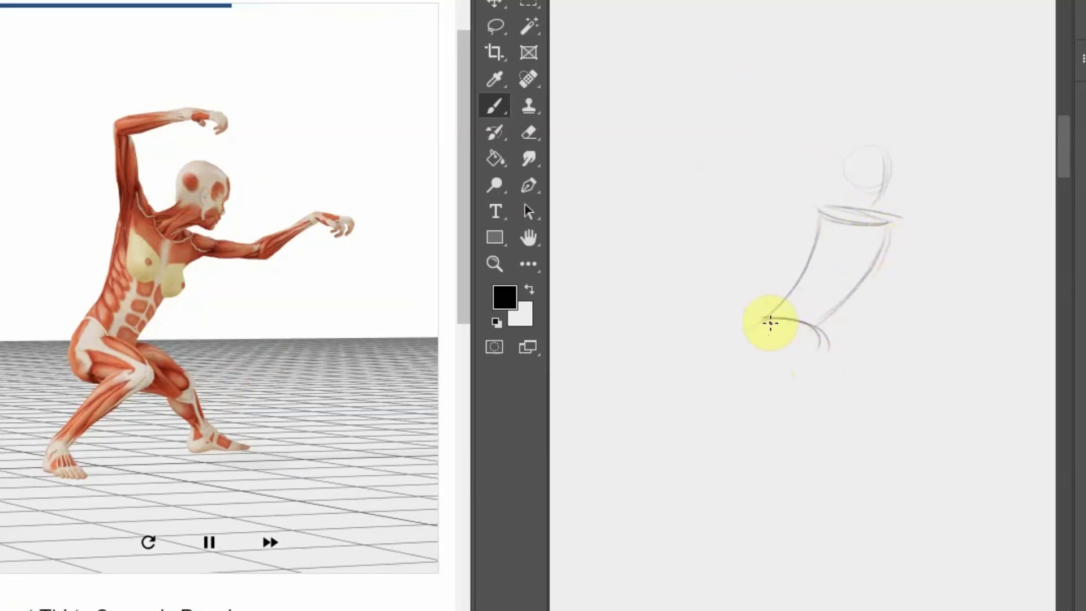
{"action": "mouse_move", "coordinate": [771, 323]}
{"action": "left_mouse_down"}
{"action": "mouse_move", "coordinate": [827, 342]}
{"action": "mouse_move", "coordinate": [766, 315]}
{"action": "mouse_move", "coordinate": [774, 344]}
{"action": "mouse_move", "coordinate": [873, 391]}
{"action": "mouse_move", "coordinate": [755, 475]}
{"action": "left_mouse_up"}
{"action": "mouse_move", "coordinate": [860, 371]}
{"action": "left_mouse_down"}
{"action": "mouse_move", "coordinate": [746, 471]}
{"action": "mouse_move", "coordinate": [781, 499]}
{"action": "mouse_move", "coordinate": [805, 494]}
{"action": "left_mouse_up"}
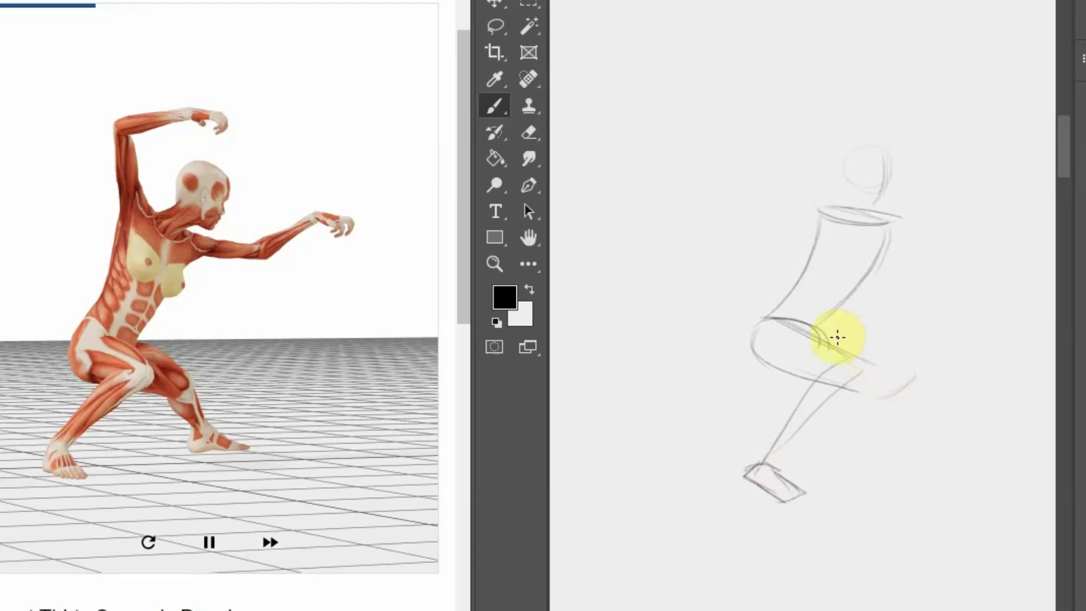
{"action": "mouse_move", "coordinate": [832, 332]}
{"action": "left_mouse_down"}
{"action": "mouse_move", "coordinate": [902, 379]}
{"action": "mouse_move", "coordinate": [968, 463]}
{"action": "mouse_move", "coordinate": [794, 516]}
{"action": "left_mouse_up"}
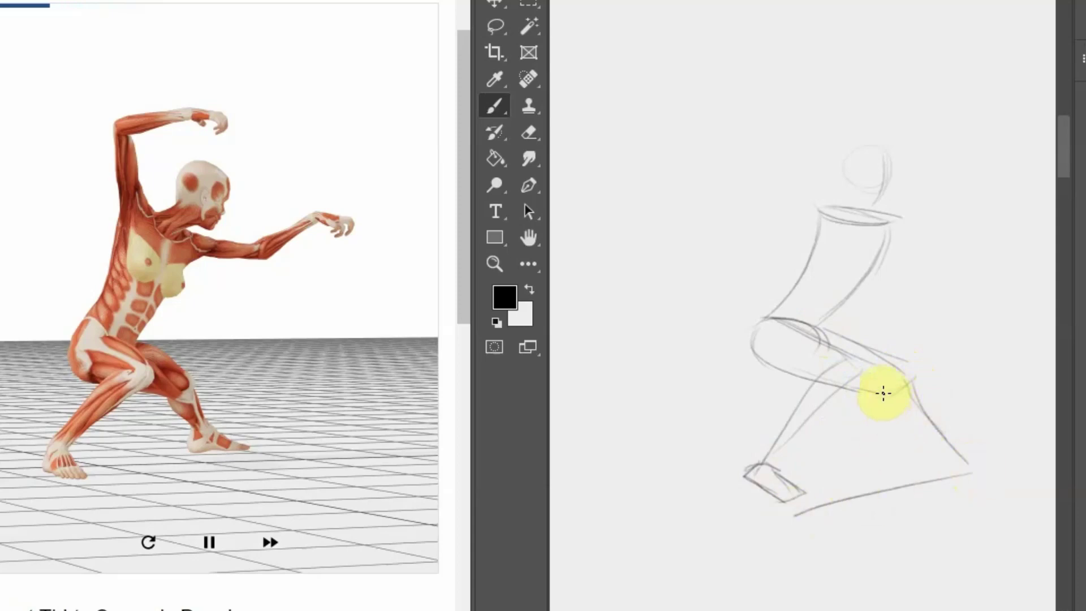
Draw the front shin, the torso's back line and the raised arm
{"action": "left_click_drag", "start_coordinate": [883, 393], "coordinate": [959, 471]}
{"action": "mouse_move", "coordinate": [894, 419]}
{"action": "left_mouse_down"}
{"action": "mouse_move", "coordinate": [946, 453]}
{"action": "mouse_move", "coordinate": [934, 470]}
{"action": "mouse_move", "coordinate": [953, 453]}
{"action": "mouse_move", "coordinate": [994, 466]}
{"action": "mouse_move", "coordinate": [956, 477]}
{"action": "left_mouse_up"}
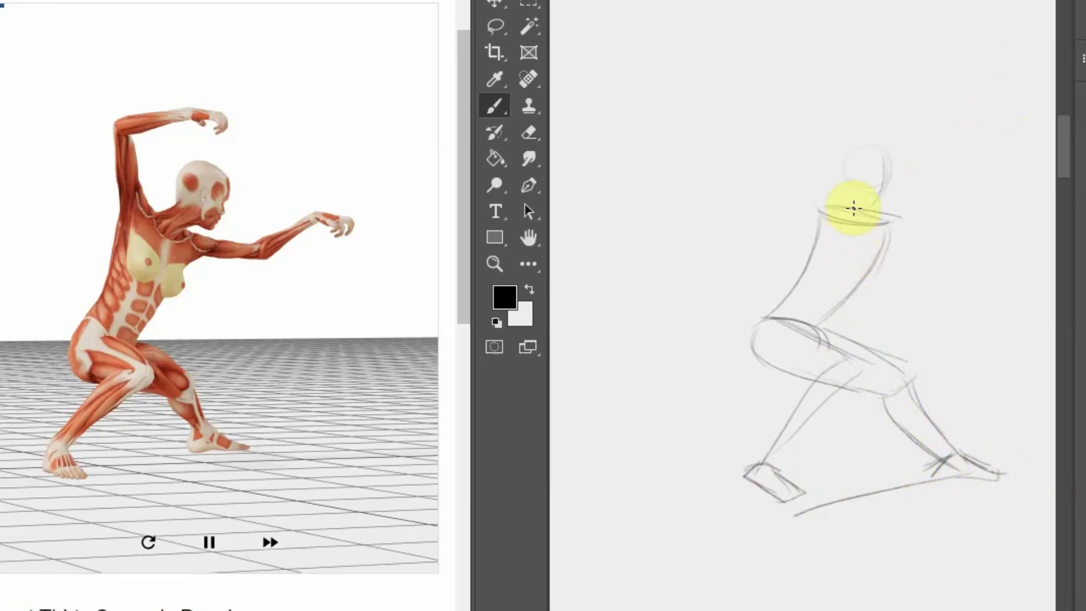
{"action": "left_click_drag", "start_coordinate": [853, 209], "coordinate": [838, 293]}
{"action": "mouse_move", "coordinate": [860, 232]}
{"action": "left_mouse_down"}
{"action": "mouse_move", "coordinate": [842, 275]}
{"action": "mouse_move", "coordinate": [793, 288]}
{"action": "mouse_move", "coordinate": [812, 274]}
{"action": "mouse_move", "coordinate": [834, 216]}
{"action": "mouse_move", "coordinate": [793, 145]}
{"action": "mouse_move", "coordinate": [894, 96]}
{"action": "left_mouse_up"}
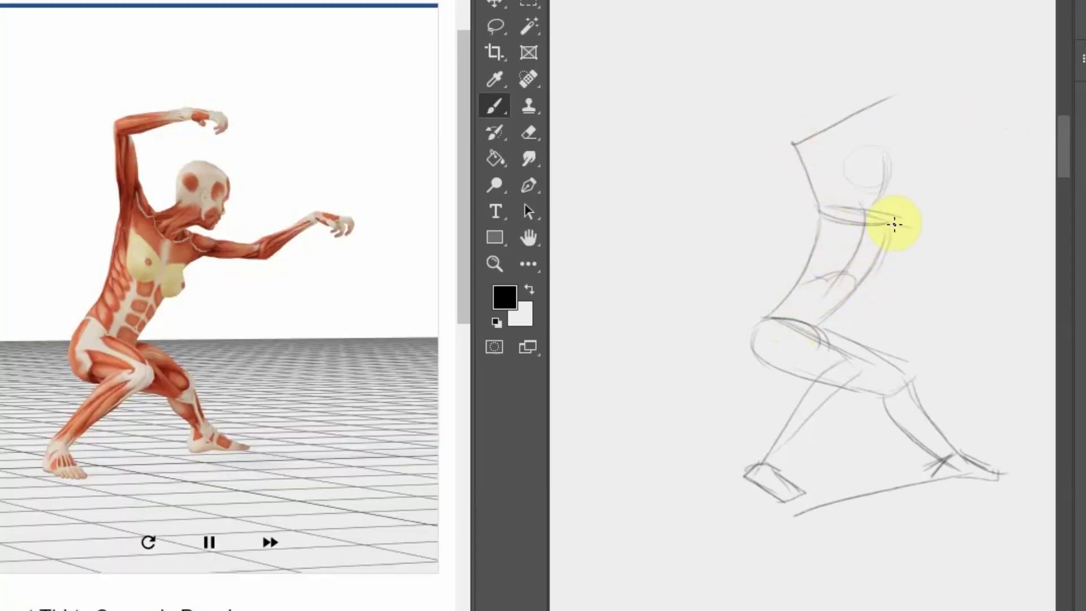
{"action": "mouse_move", "coordinate": [894, 224]}
{"action": "left_mouse_down"}
{"action": "mouse_move", "coordinate": [956, 217]}
{"action": "mouse_move", "coordinate": [1046, 169]}
{"action": "left_mouse_up"}
{"action": "scroll", "coordinate": [804, 305], "scroll_direction": "down", "scroll_amount": 10}
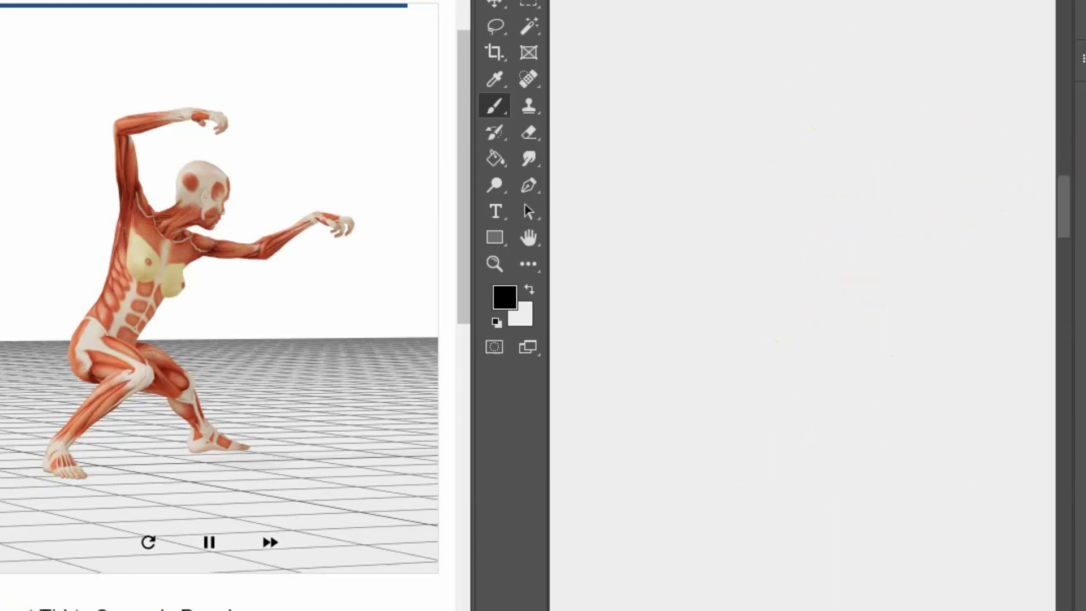
Undo false-start head and body lines, then place the head oval lower on the canvas
{"action": "scroll", "coordinate": [804, 306], "scroll_direction": "up", "scroll_amount": 2}
{"action": "scroll", "coordinate": [804, 306], "scroll_direction": "down", "scroll_amount": 3}
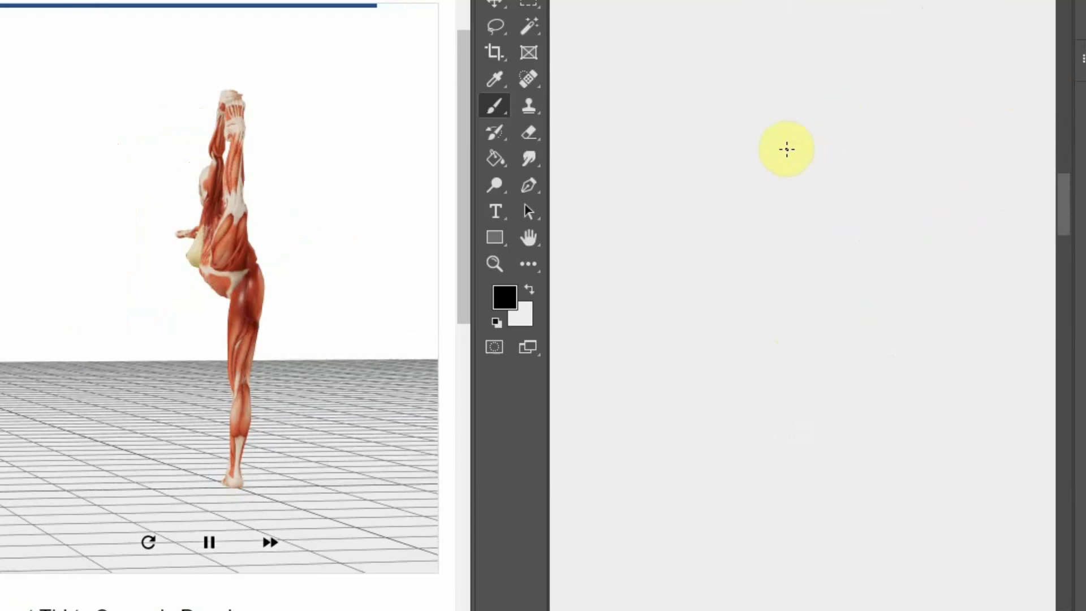
{"action": "mouse_move", "coordinate": [805, 174]}
{"action": "left_mouse_down"}
{"action": "mouse_move", "coordinate": [824, 160]}
{"action": "mouse_move", "coordinate": [809, 176]}
{"action": "left_mouse_up"}
{"action": "key", "text": "ctrl+z"}
{"action": "left_click_drag", "start_coordinate": [844, 100], "coordinate": [813, 136]}
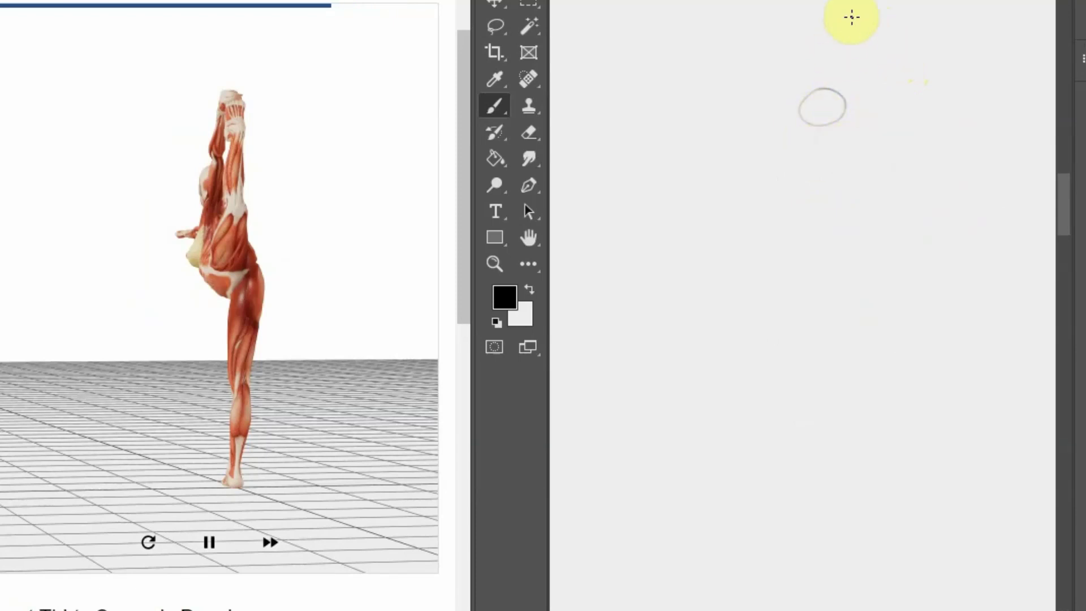
{"action": "left_click_drag", "start_coordinate": [854, 22], "coordinate": [825, 434]}
{"action": "key", "text": "ctrl+z"}
{"action": "left_click_drag", "start_coordinate": [850, 27], "coordinate": [869, 183]}
{"action": "key", "text": "ctrl+z"}
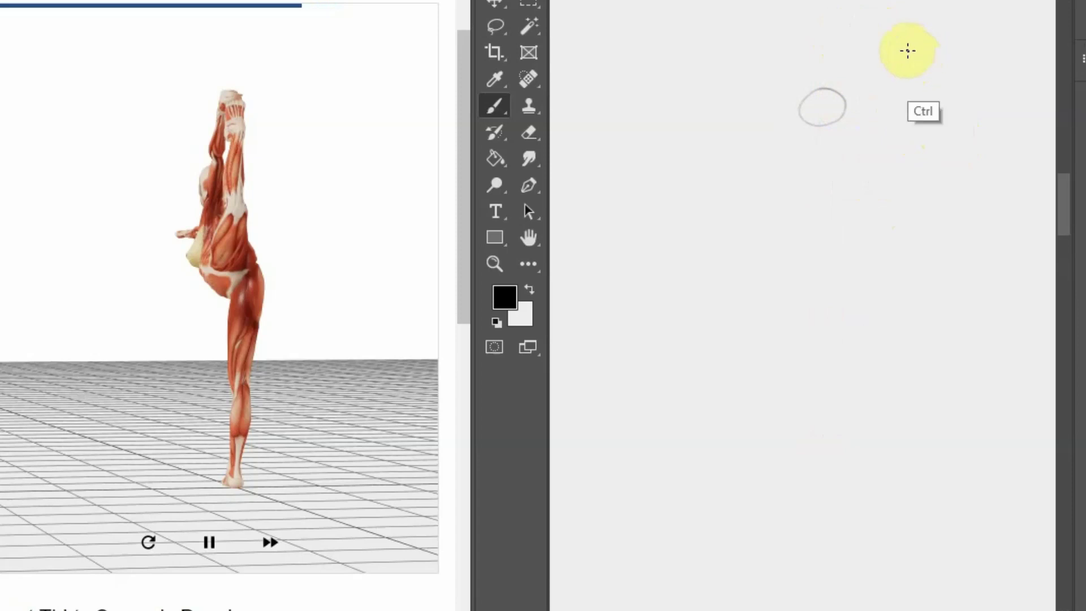
{"action": "key", "text": "ctrl+z"}
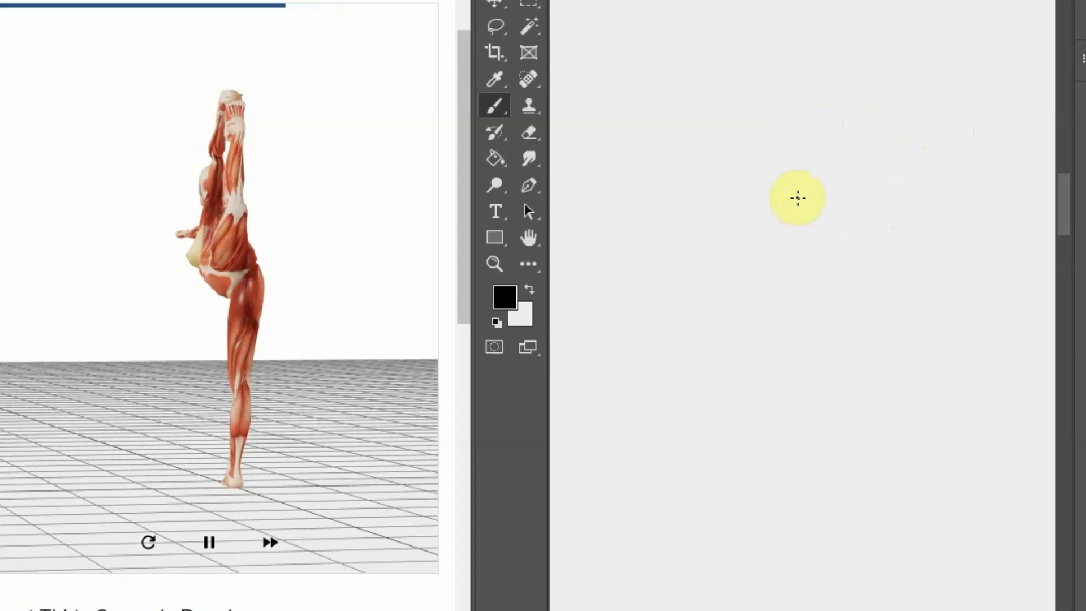
{"action": "left_click_drag", "start_coordinate": [798, 197], "coordinate": [784, 222]}
Draw the long raised-leg line, the standing leg to the foot, and the hip and thigh
{"action": "left_click_drag", "start_coordinate": [841, 40], "coordinate": [859, 339]}
{"action": "left_click_drag", "start_coordinate": [851, 294], "coordinate": [863, 427]}
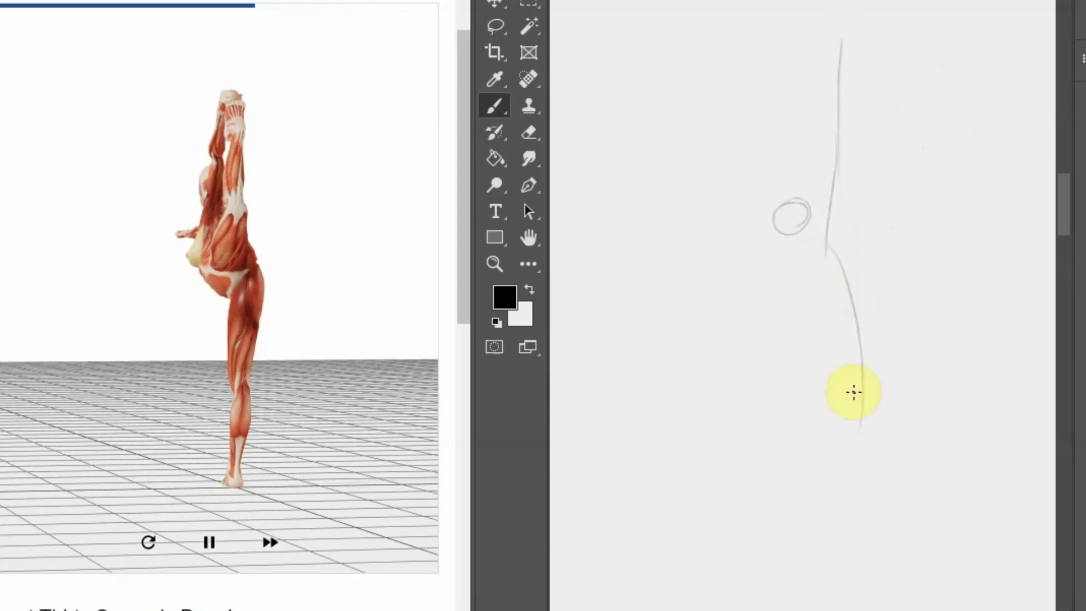
{"action": "left_click_drag", "start_coordinate": [856, 366], "coordinate": [824, 515]}
{"action": "mouse_move", "coordinate": [847, 253]}
{"action": "left_mouse_down"}
{"action": "mouse_move", "coordinate": [832, 283]}
{"action": "mouse_move", "coordinate": [847, 308]}
{"action": "left_mouse_up"}
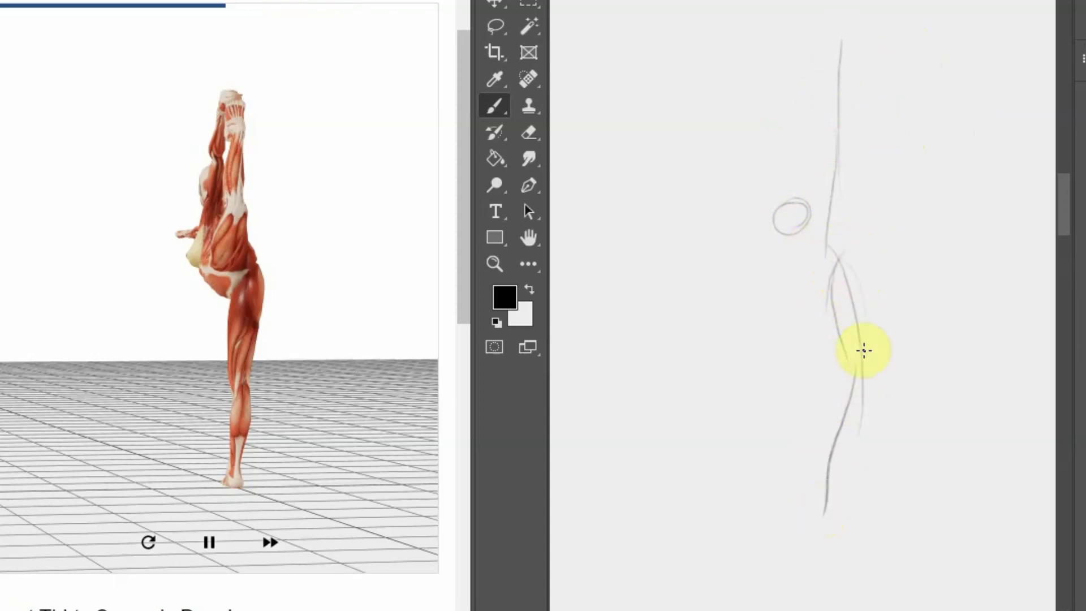
{"action": "left_click_drag", "start_coordinate": [848, 258], "coordinate": [860, 410]}
{"action": "mouse_move", "coordinate": [846, 347]}
{"action": "left_mouse_down"}
{"action": "mouse_move", "coordinate": [865, 400]}
{"action": "mouse_move", "coordinate": [871, 519]}
{"action": "left_mouse_up"}
{"action": "mouse_move", "coordinate": [851, 407]}
{"action": "left_mouse_down"}
{"action": "mouse_move", "coordinate": [866, 521]}
{"action": "mouse_move", "coordinate": [862, 535]}
{"action": "mouse_move", "coordinate": [843, 523]}
{"action": "mouse_move", "coordinate": [840, 532]}
{"action": "mouse_move", "coordinate": [869, 531]}
{"action": "left_mouse_up"}
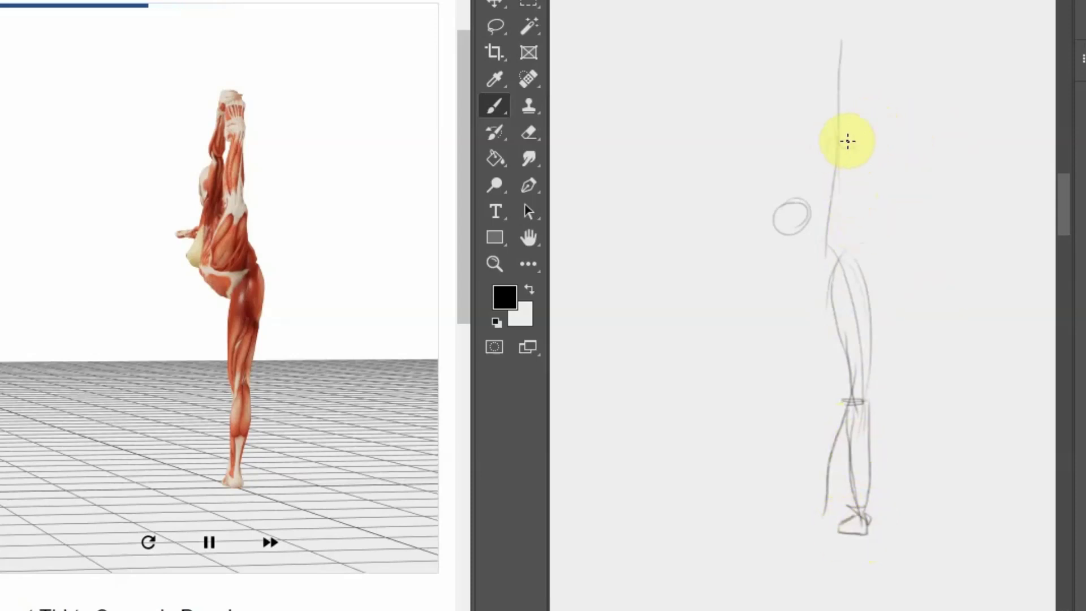
Outline the raised leg and foot, then add the back curve, shoulder and arm
{"action": "mouse_move", "coordinate": [847, 142]}
{"action": "left_mouse_down"}
{"action": "mouse_move", "coordinate": [836, 148]}
{"action": "mouse_move", "coordinate": [830, 254]}
{"action": "mouse_move", "coordinate": [845, 241]}
{"action": "left_mouse_up"}
{"action": "left_click_drag", "start_coordinate": [851, 175], "coordinate": [850, 215]}
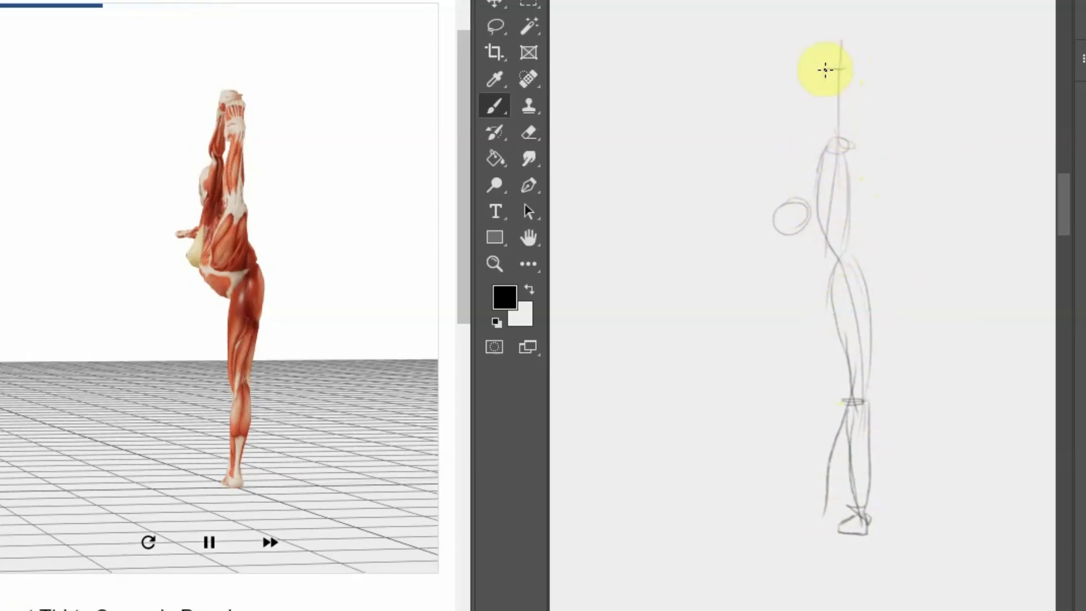
{"action": "mouse_move", "coordinate": [825, 70]}
{"action": "left_mouse_down"}
{"action": "mouse_move", "coordinate": [824, 94]}
{"action": "mouse_move", "coordinate": [844, 109]}
{"action": "mouse_move", "coordinate": [844, 49]}
{"action": "left_mouse_up"}
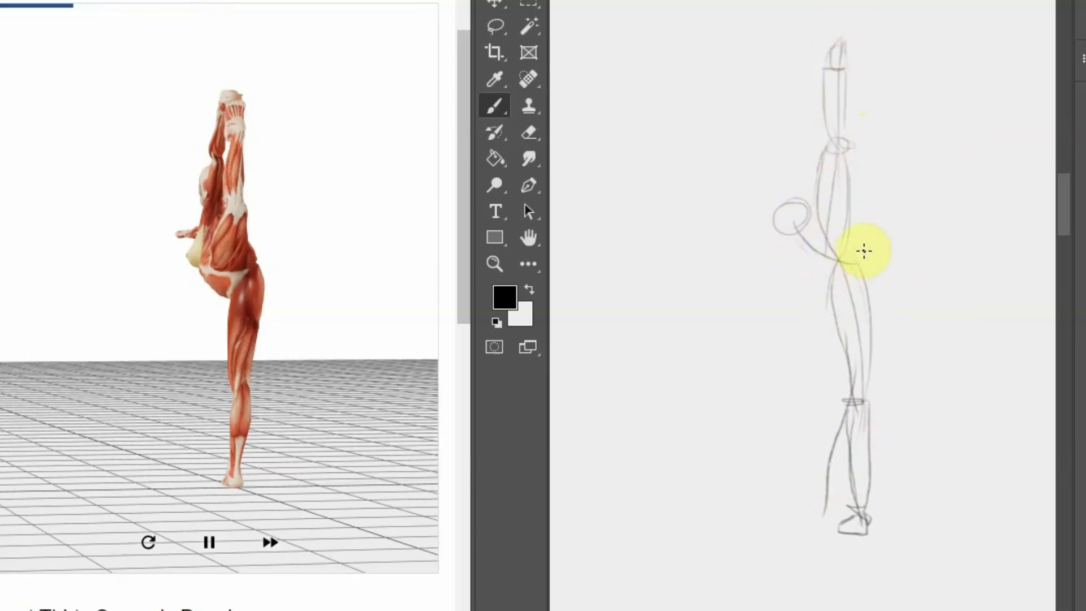
{"action": "mouse_move", "coordinate": [857, 262]}
{"action": "left_mouse_down"}
{"action": "mouse_move", "coordinate": [793, 225]}
{"action": "mouse_move", "coordinate": [824, 267]}
{"action": "left_mouse_up"}
{"action": "mouse_move", "coordinate": [804, 218]}
{"action": "left_mouse_down"}
{"action": "mouse_move", "coordinate": [793, 189]}
{"action": "mouse_move", "coordinate": [820, 165]}
{"action": "mouse_move", "coordinate": [802, 208]}
{"action": "mouse_move", "coordinate": [804, 240]}
{"action": "left_mouse_up"}
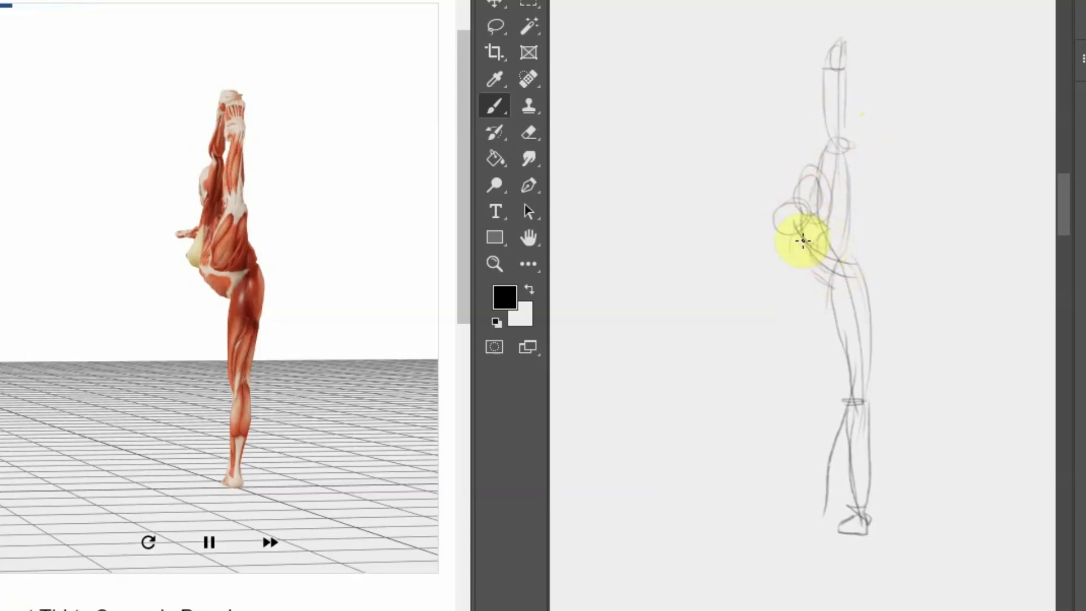
{"action": "mouse_move", "coordinate": [847, 149]}
{"action": "left_mouse_down"}
{"action": "mouse_move", "coordinate": [803, 179]}
{"action": "mouse_move", "coordinate": [815, 70]}
{"action": "mouse_move", "coordinate": [807, 127]}
{"action": "mouse_move", "coordinate": [803, 111]}
{"action": "mouse_move", "coordinate": [824, 112]}
{"action": "mouse_move", "coordinate": [802, 195]}
{"action": "left_mouse_up"}
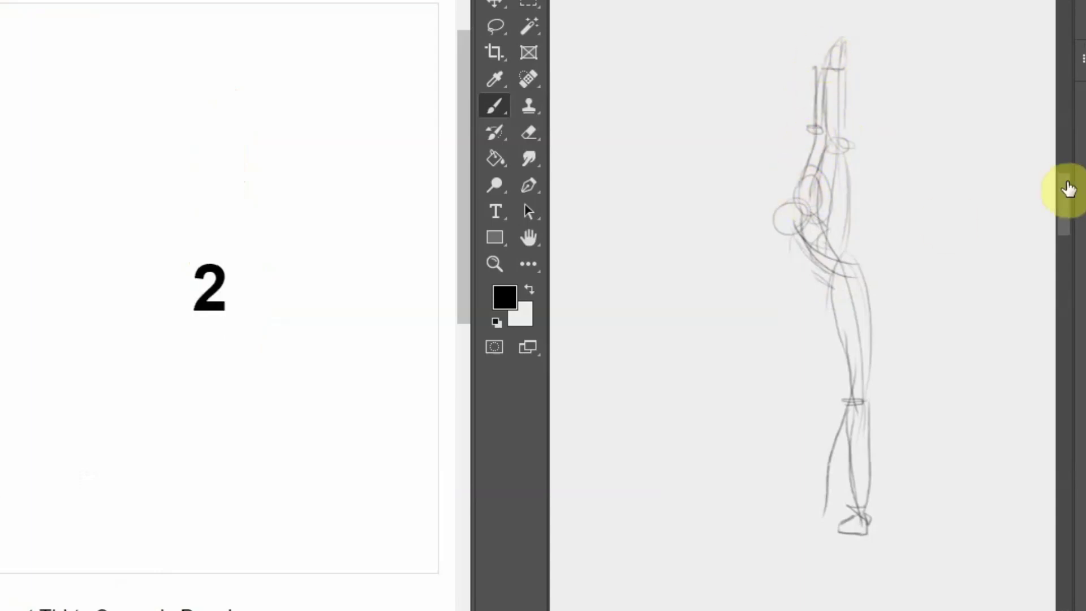
Sketch the boxing figure's head, spine, hip line and torso sides
{"action": "left_click_drag", "start_coordinate": [1068, 189], "coordinate": [1067, 248]}
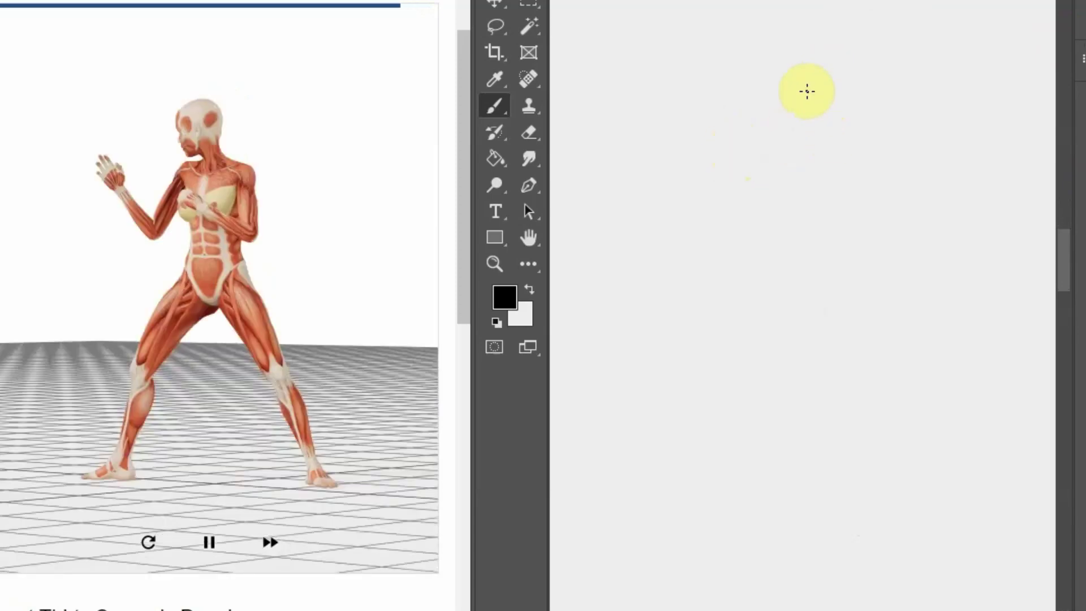
{"action": "mouse_move", "coordinate": [807, 92]}
{"action": "left_mouse_down"}
{"action": "mouse_move", "coordinate": [829, 107]}
{"action": "mouse_move", "coordinate": [818, 110]}
{"action": "mouse_move", "coordinate": [801, 87]}
{"action": "mouse_move", "coordinate": [818, 126]}
{"action": "mouse_move", "coordinate": [866, 139]}
{"action": "mouse_move", "coordinate": [788, 131]}
{"action": "mouse_move", "coordinate": [822, 148]}
{"action": "left_mouse_up"}
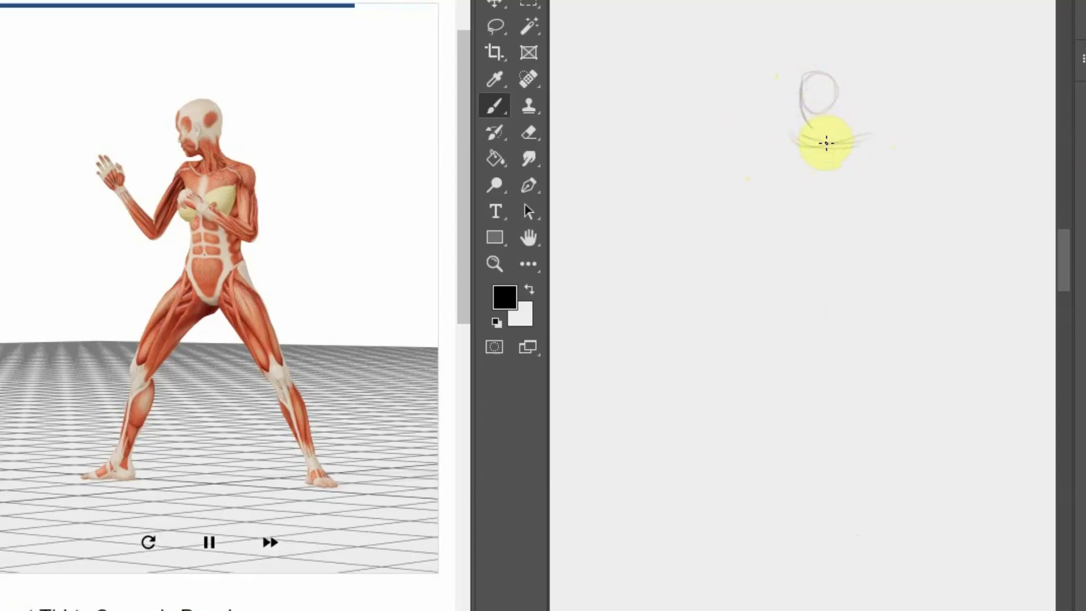
{"action": "left_click_drag", "start_coordinate": [826, 149], "coordinate": [824, 271]}
{"action": "left_click_drag", "start_coordinate": [783, 266], "coordinate": [832, 291]}
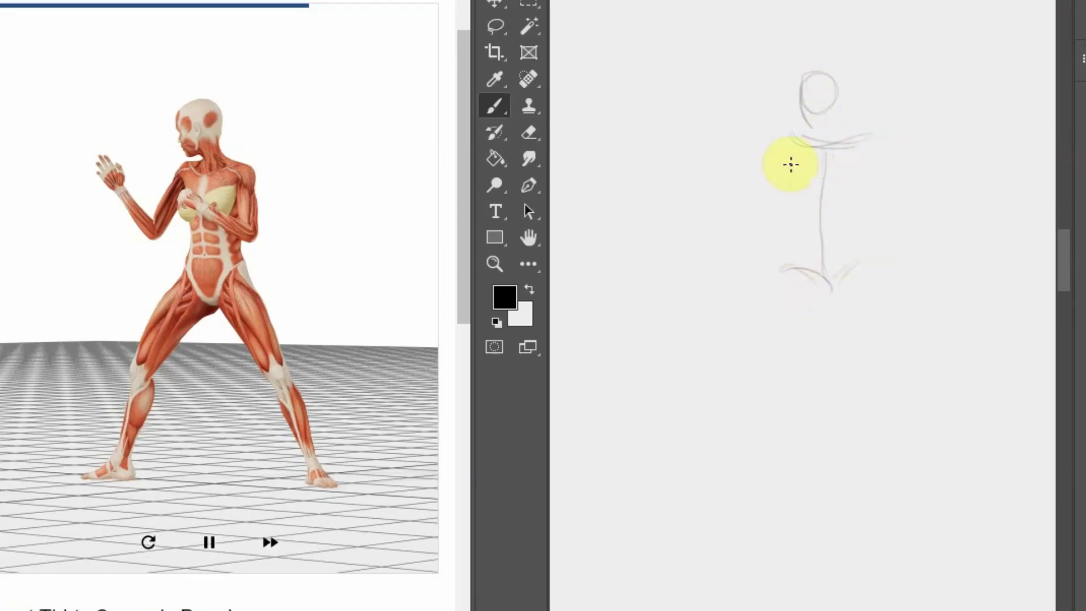
{"action": "mouse_move", "coordinate": [791, 148]}
{"action": "left_mouse_down"}
{"action": "mouse_move", "coordinate": [812, 206]}
{"action": "mouse_move", "coordinate": [795, 254]}
{"action": "left_mouse_up"}
{"action": "left_click_drag", "start_coordinate": [808, 209], "coordinate": [784, 260]}
{"action": "key", "text": "ctrl+z"}
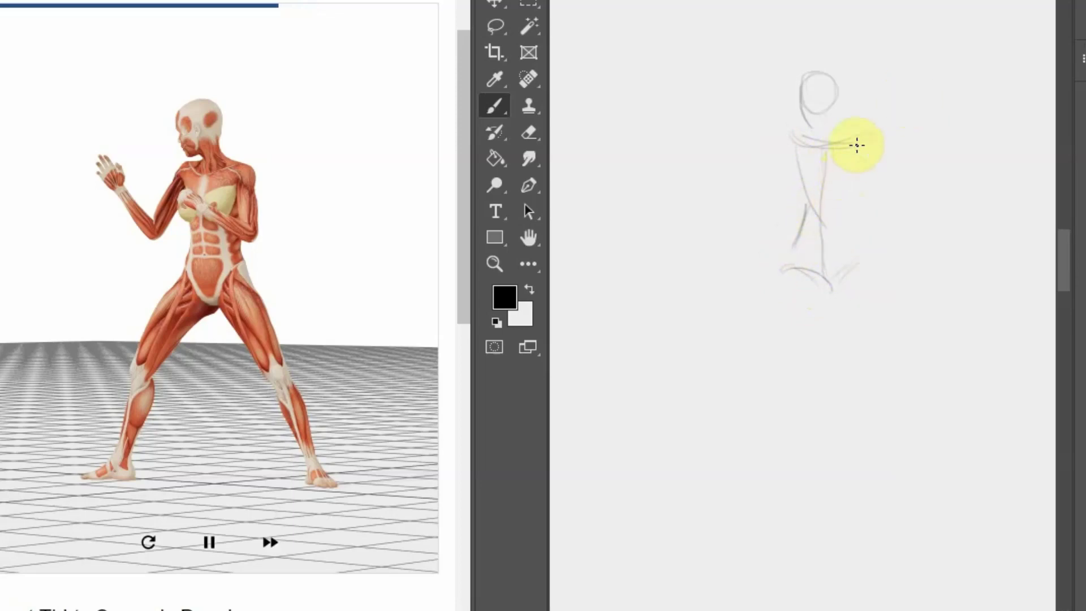
Draw the right leg down to the foot and begin the left thigh
{"action": "left_click_drag", "start_coordinate": [912, 375], "coordinate": [900, 379]}
{"action": "left_click_drag", "start_coordinate": [842, 298], "coordinate": [899, 378]}
{"action": "mouse_move", "coordinate": [861, 268]}
{"action": "left_mouse_down"}
{"action": "mouse_move", "coordinate": [906, 372]}
{"action": "mouse_move", "coordinate": [890, 419]}
{"action": "left_mouse_up"}
{"action": "mouse_move", "coordinate": [896, 375]}
{"action": "left_mouse_down"}
{"action": "mouse_move", "coordinate": [926, 490]}
{"action": "mouse_move", "coordinate": [909, 392]}
{"action": "left_mouse_up"}
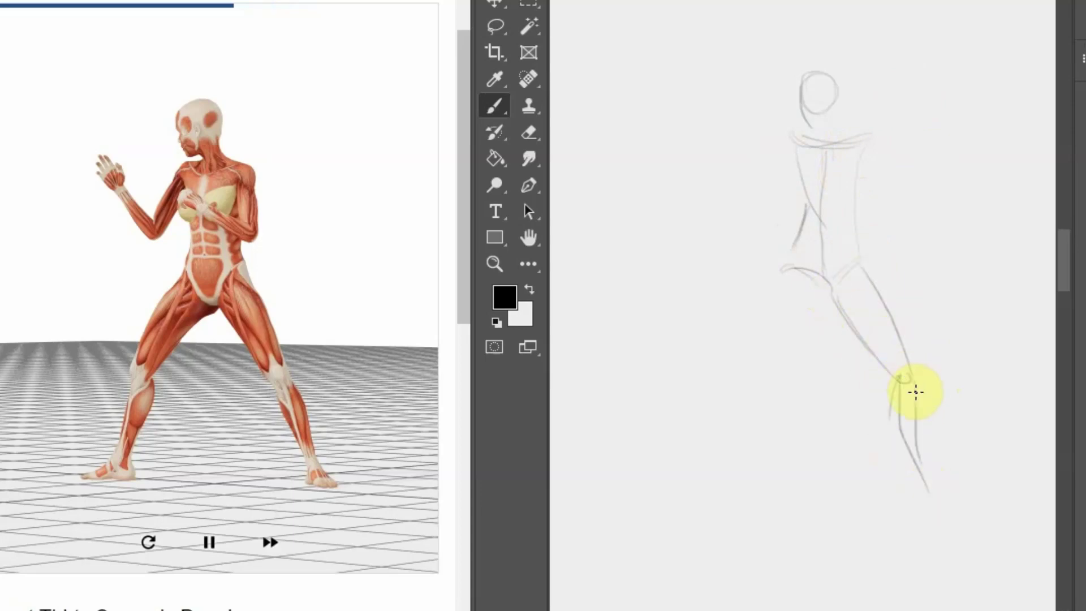
{"action": "left_click_drag", "start_coordinate": [913, 470], "coordinate": [926, 490]}
{"action": "left_click_drag", "start_coordinate": [783, 273], "coordinate": [738, 353]}
Draw the left leg with knee and ankle markers down to the foot
{"action": "mouse_move", "coordinate": [835, 281]}
{"action": "left_mouse_down"}
{"action": "mouse_move", "coordinate": [754, 365]}
{"action": "mouse_move", "coordinate": [763, 458]}
{"action": "left_mouse_up"}
{"action": "left_click_drag", "start_coordinate": [754, 384], "coordinate": [762, 461]}
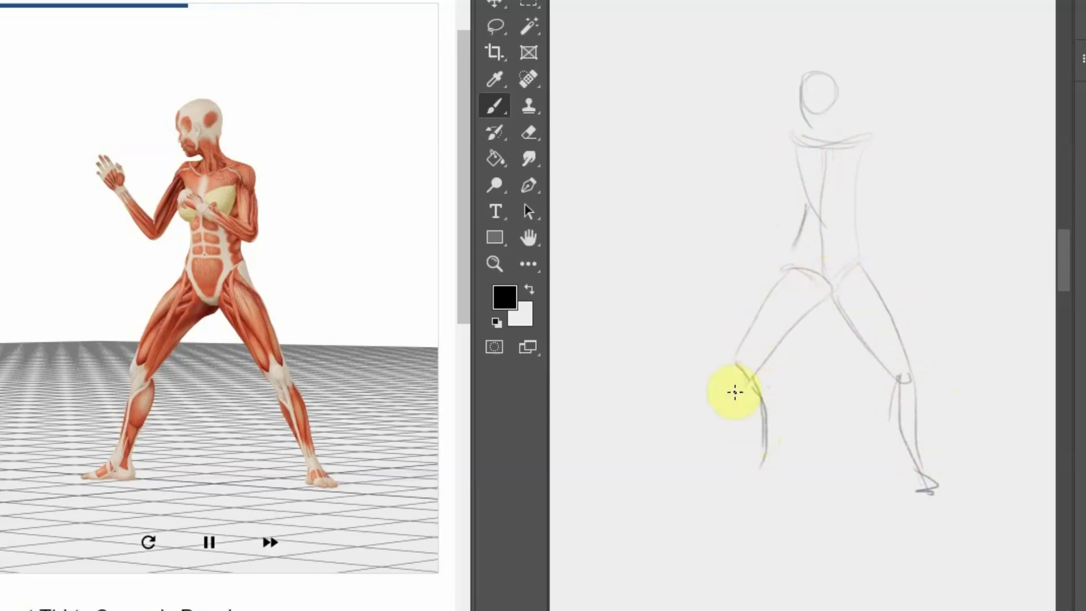
{"action": "mouse_move", "coordinate": [740, 374]}
{"action": "left_mouse_down"}
{"action": "mouse_move", "coordinate": [737, 453]}
{"action": "mouse_move", "coordinate": [712, 488]}
{"action": "left_mouse_up"}
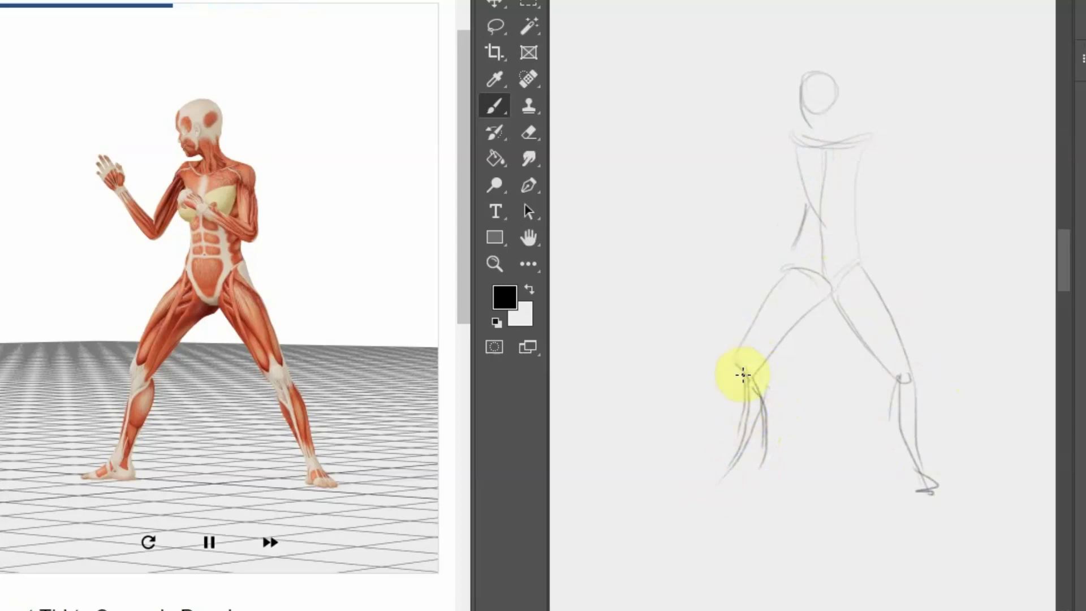
{"action": "key", "text": "ctrl+z"}
{"action": "key", "text": "ctrl+z"}
{"action": "key", "text": "ctrl+z"}
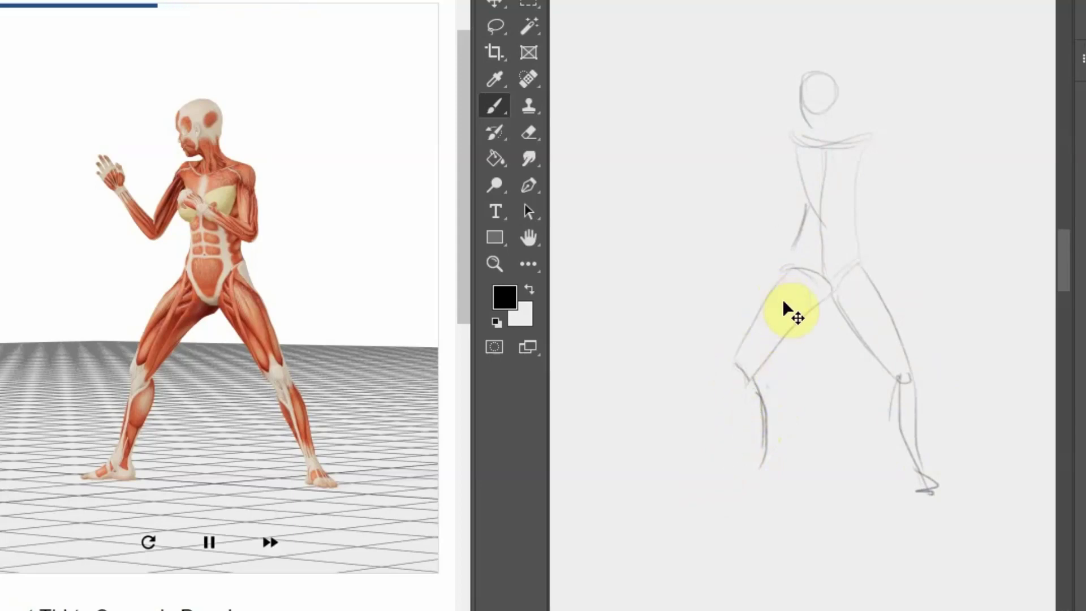
{"action": "key", "text": "ctrl+z"}
{"action": "key", "text": "ctrl+z"}
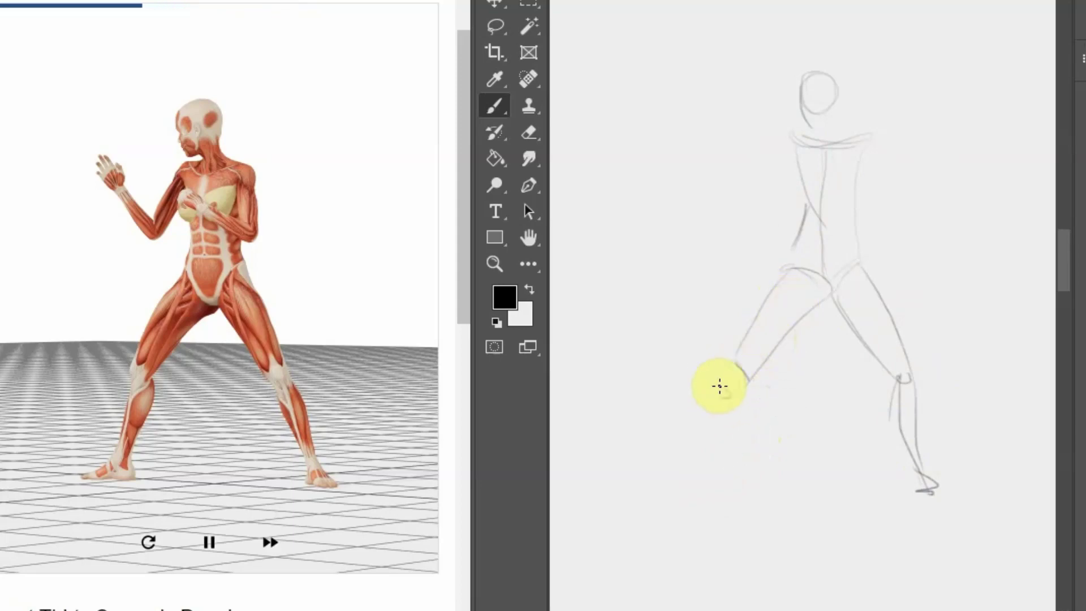
{"action": "mouse_move", "coordinate": [720, 387]}
{"action": "left_mouse_down"}
{"action": "mouse_move", "coordinate": [759, 388]}
{"action": "mouse_move", "coordinate": [730, 378]}
{"action": "left_mouse_up"}
{"action": "left_click_drag", "start_coordinate": [704, 492], "coordinate": [711, 493]}
{"action": "mouse_move", "coordinate": [749, 437]}
{"action": "left_mouse_down"}
{"action": "mouse_move", "coordinate": [753, 408]}
{"action": "mouse_move", "coordinate": [714, 496]}
{"action": "left_mouse_up"}
{"action": "mouse_move", "coordinate": [712, 472]}
{"action": "left_mouse_down"}
{"action": "mouse_move", "coordinate": [732, 389]}
{"action": "mouse_move", "coordinate": [691, 524]}
{"action": "left_mouse_up"}
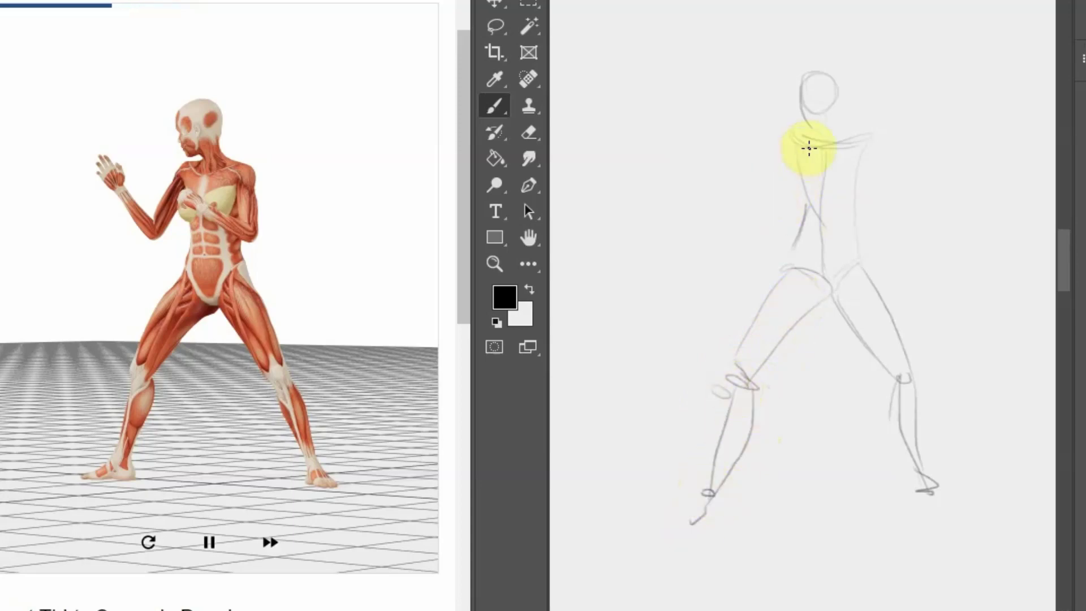
Add the shoulders, raised arms toward the fists, chest line and hip curve
{"action": "mouse_move", "coordinate": [812, 145]}
{"action": "left_mouse_down"}
{"action": "mouse_move", "coordinate": [759, 194]}
{"action": "mouse_move", "coordinate": [708, 146]}
{"action": "mouse_move", "coordinate": [714, 165]}
{"action": "left_mouse_up"}
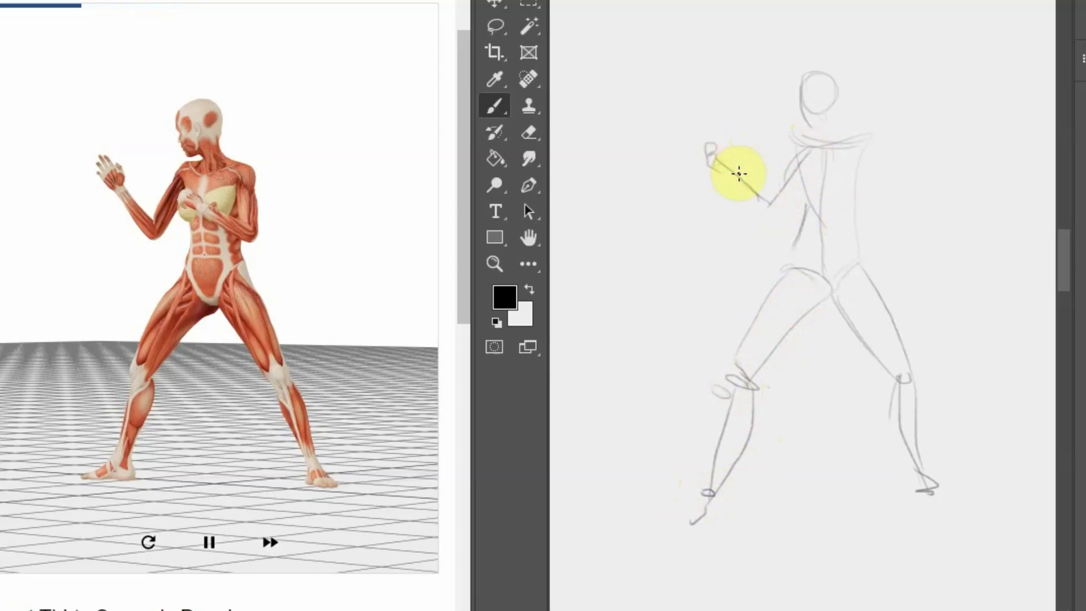
{"action": "left_click_drag", "start_coordinate": [864, 147], "coordinate": [888, 221]}
{"action": "mouse_move", "coordinate": [836, 194]}
{"action": "left_mouse_down"}
{"action": "mouse_move", "coordinate": [883, 218]}
{"action": "mouse_move", "coordinate": [884, 207]}
{"action": "mouse_move", "coordinate": [832, 195]}
{"action": "left_mouse_up"}
{"action": "left_click_drag", "start_coordinate": [885, 222], "coordinate": [824, 195]}
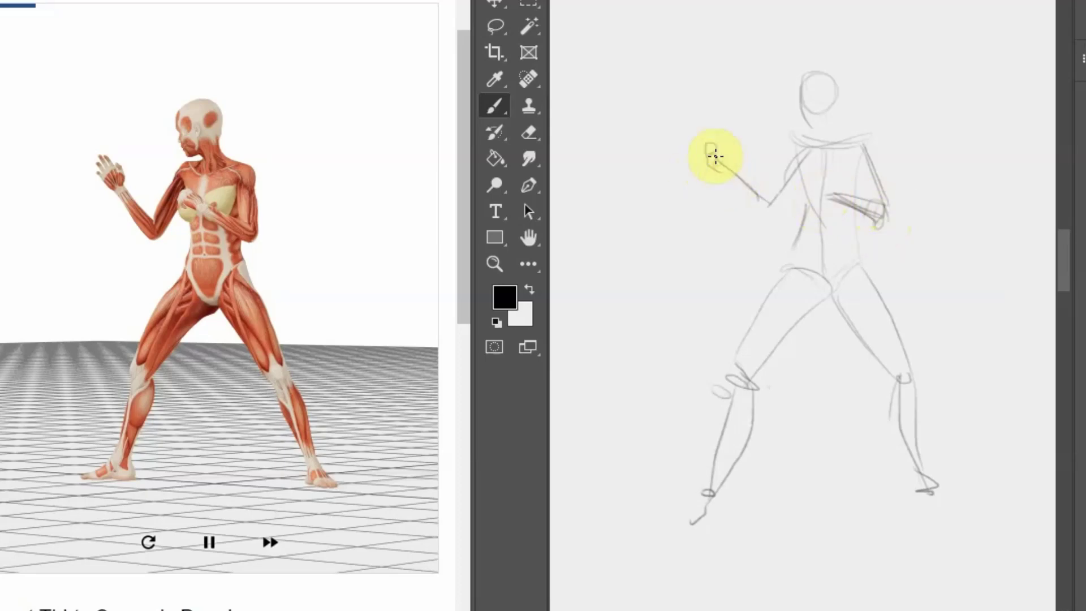
{"action": "left_click_drag", "start_coordinate": [716, 157], "coordinate": [769, 206]}
{"action": "left_click_drag", "start_coordinate": [788, 150], "coordinate": [769, 210]}
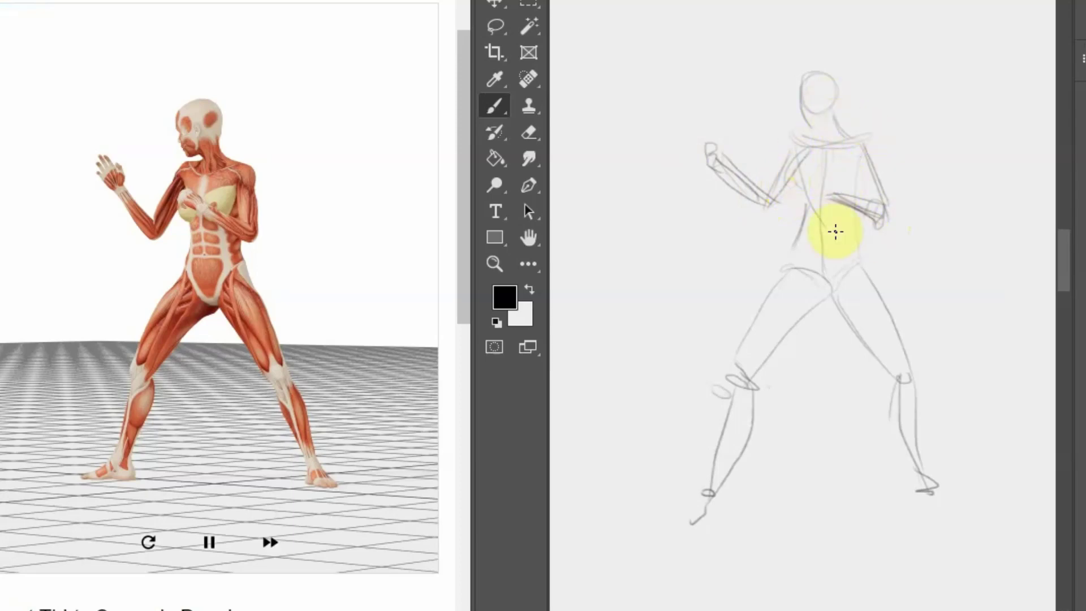
{"action": "mouse_move", "coordinate": [847, 252]}
{"action": "left_mouse_down"}
{"action": "mouse_move", "coordinate": [835, 288]}
{"action": "mouse_move", "coordinate": [864, 252]}
{"action": "mouse_move", "coordinate": [897, 314]}
{"action": "left_mouse_up"}
Sketch the seated figure's head, jaw, shoulder line and curved back on blank canvas
{"action": "scroll", "coordinate": [803, 283], "scroll_direction": "down", "scroll_amount": 5}
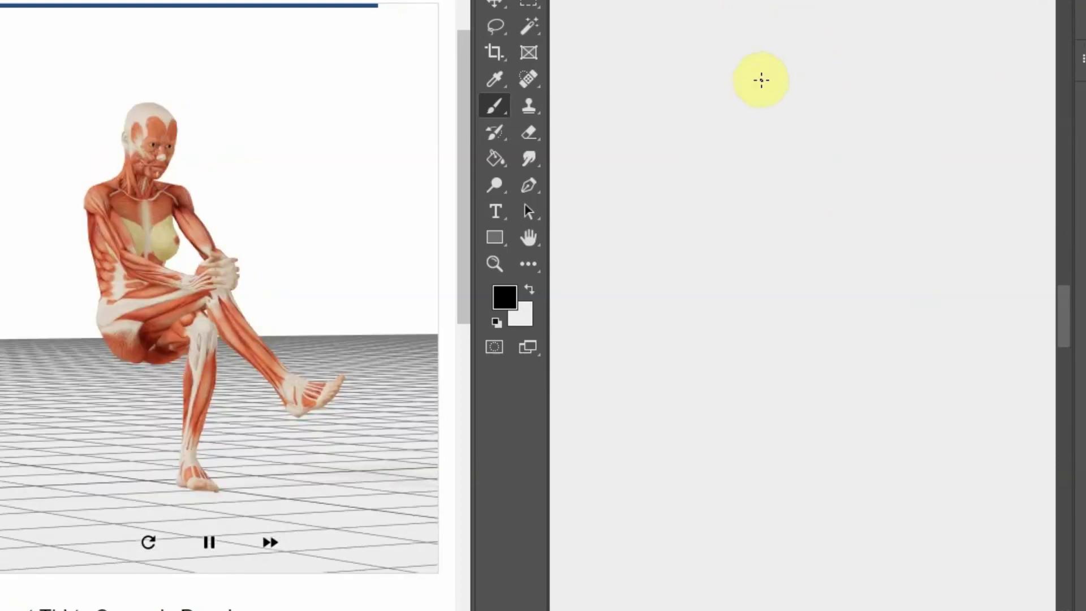
{"action": "left_click_drag", "start_coordinate": [804, 53], "coordinate": [813, 52]}
{"action": "mouse_move", "coordinate": [801, 116]}
{"action": "left_mouse_down"}
{"action": "mouse_move", "coordinate": [814, 97]}
{"action": "mouse_move", "coordinate": [798, 87]}
{"action": "left_mouse_up"}
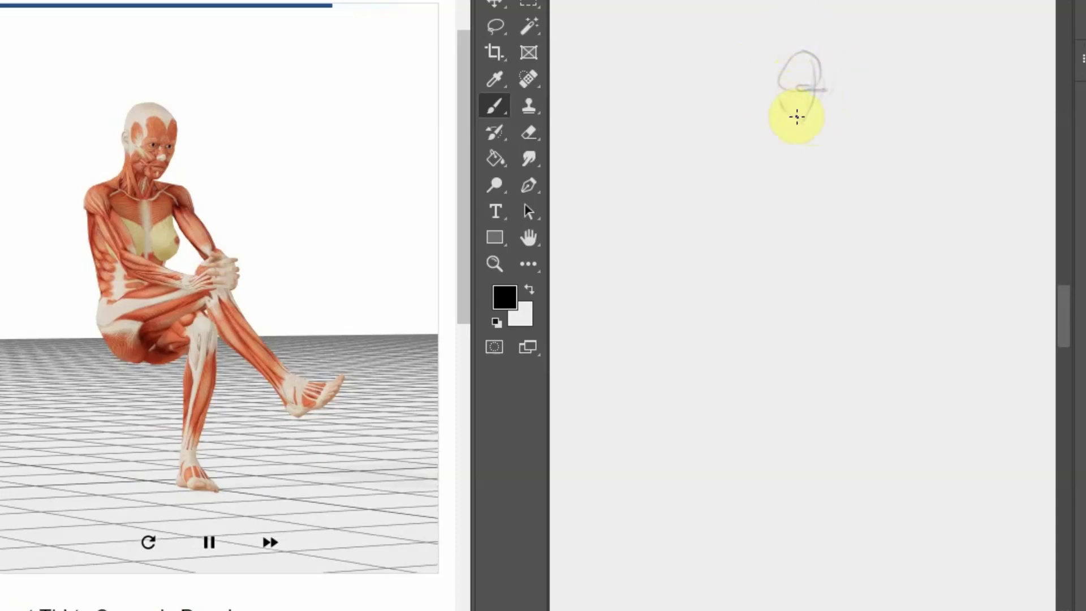
{"action": "left_click_drag", "start_coordinate": [764, 127], "coordinate": [847, 126]}
{"action": "left_click_drag", "start_coordinate": [762, 149], "coordinate": [773, 231]}
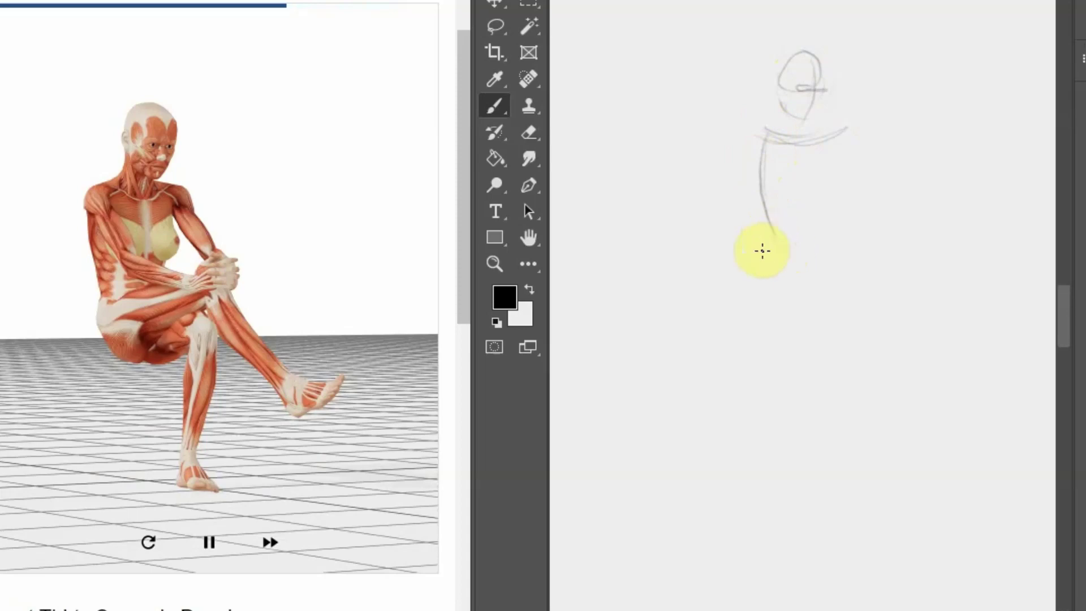
{"action": "key", "text": "ctrl+z"}
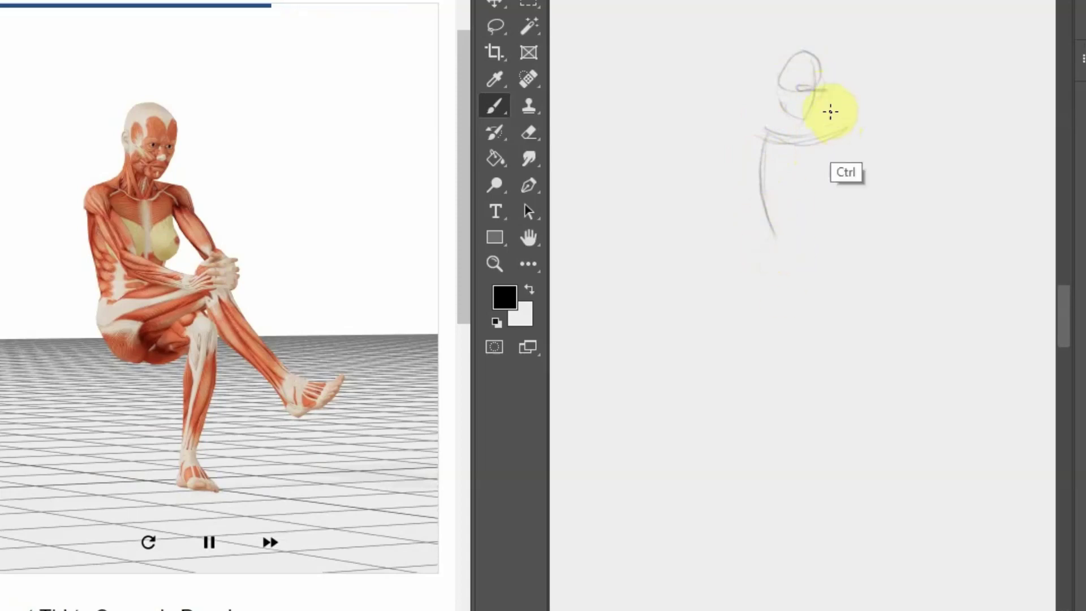
{"action": "mouse_move", "coordinate": [770, 227]}
{"action": "left_mouse_down"}
{"action": "mouse_move", "coordinate": [791, 273]}
{"action": "mouse_move", "coordinate": [790, 333]}
{"action": "left_mouse_up"}
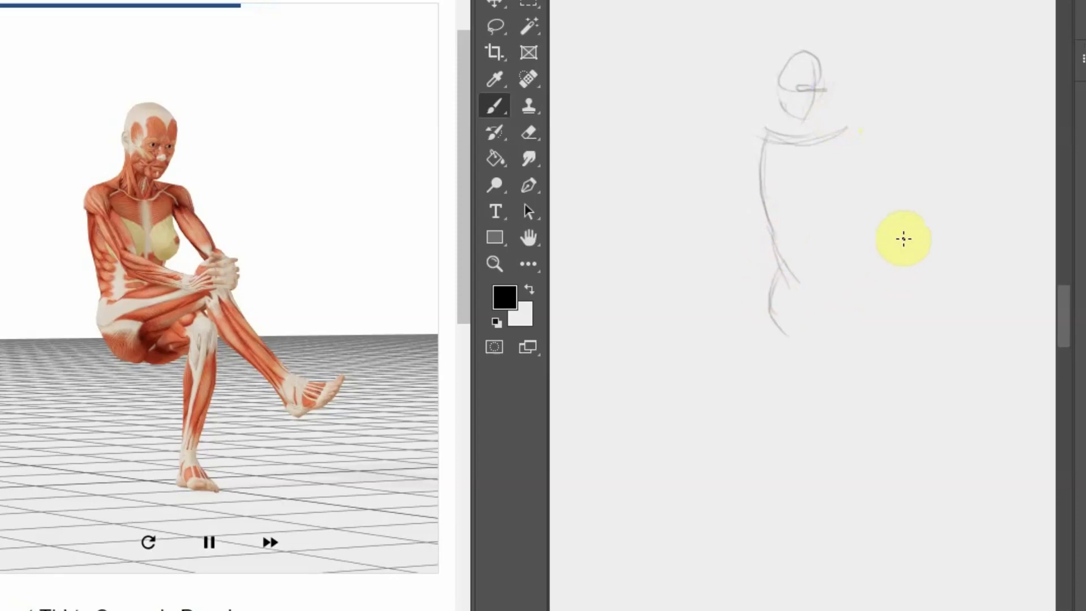
Draw the legs: the raised thigh with knee arc and the stretched-out lower leg and foot
{"action": "left_click_drag", "start_coordinate": [903, 258], "coordinate": [790, 319]}
{"action": "left_click_drag", "start_coordinate": [893, 272], "coordinate": [990, 385]}
{"action": "left_click_drag", "start_coordinate": [992, 381], "coordinate": [1011, 364]}
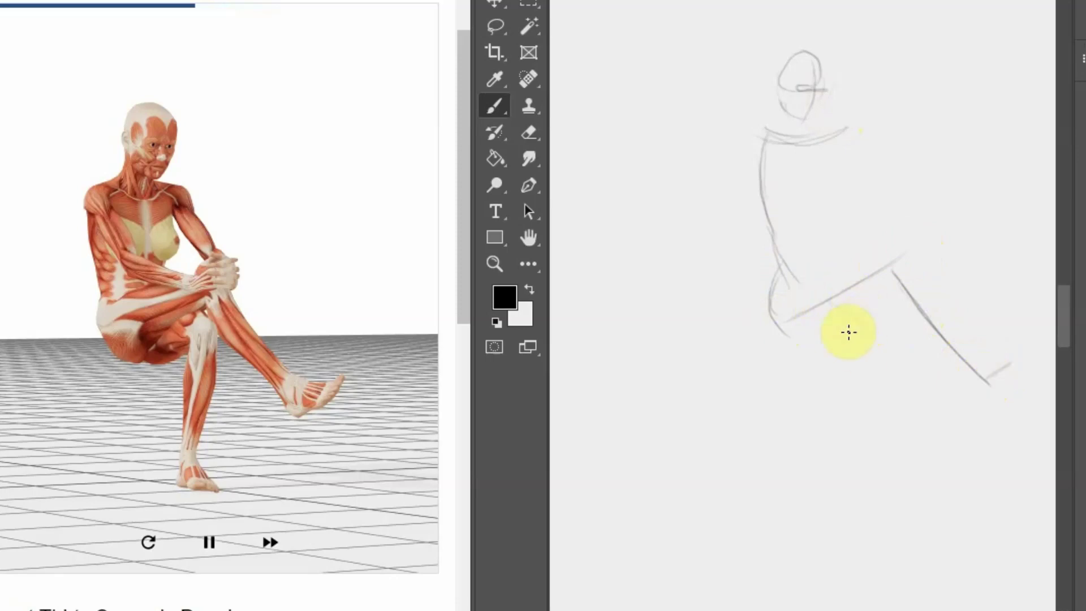
{"action": "key", "text": "ctrl+z"}
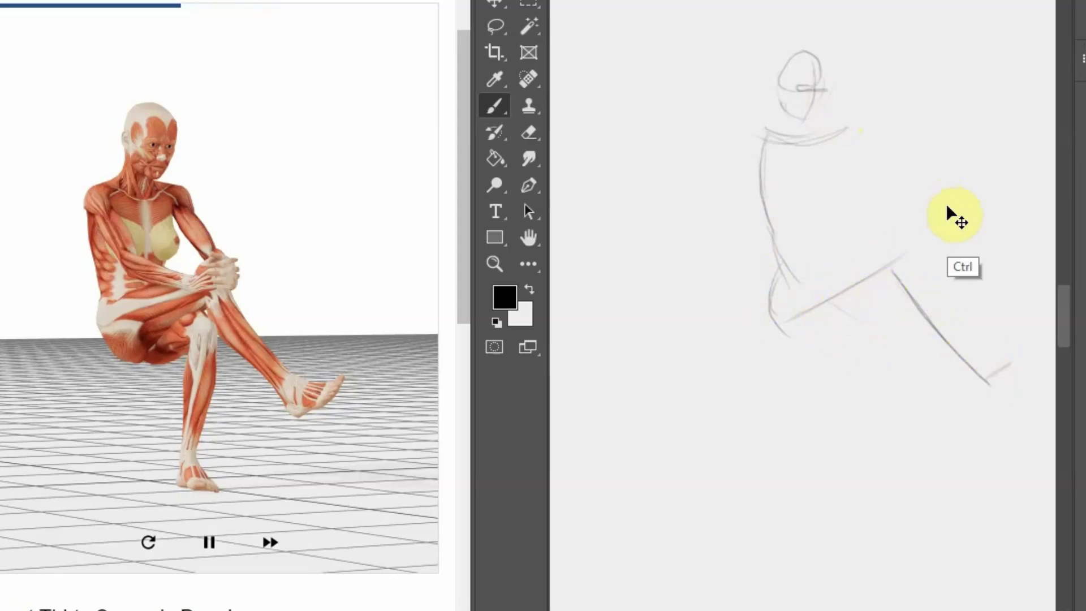
{"action": "mouse_move", "coordinate": [865, 318]}
{"action": "left_mouse_down"}
{"action": "mouse_move", "coordinate": [868, 300]}
{"action": "mouse_move", "coordinate": [791, 330]}
{"action": "mouse_move", "coordinate": [884, 282]}
{"action": "mouse_move", "coordinate": [864, 304]}
{"action": "mouse_move", "coordinate": [801, 332]}
{"action": "left_mouse_up"}
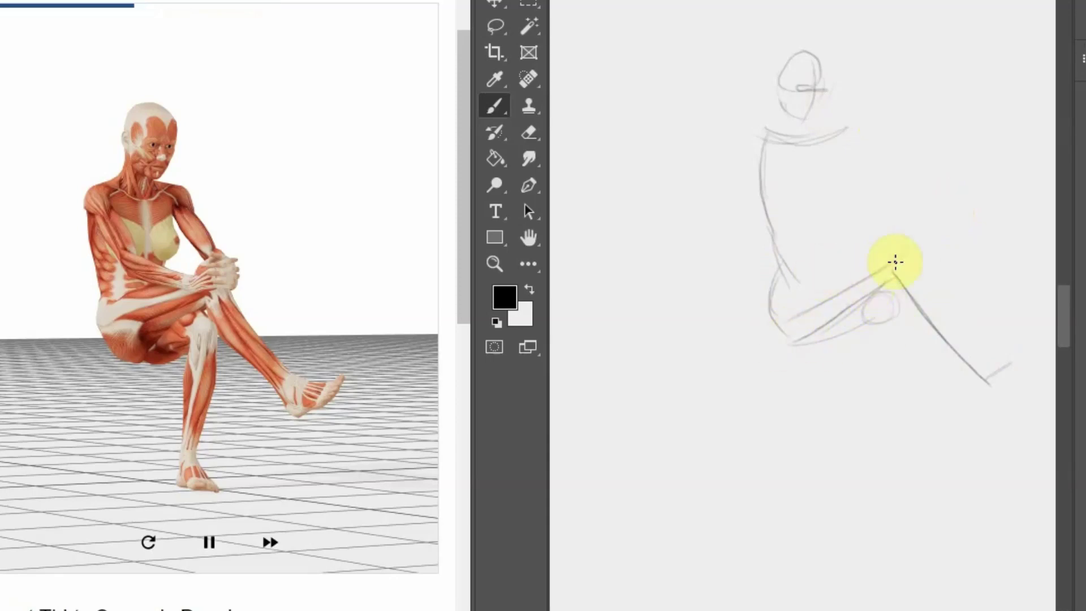
{"action": "mouse_move", "coordinate": [896, 262]}
{"action": "left_mouse_down"}
{"action": "mouse_move", "coordinate": [783, 279]}
{"action": "mouse_move", "coordinate": [908, 262]}
{"action": "mouse_move", "coordinate": [950, 362]}
{"action": "mouse_move", "coordinate": [905, 261]}
{"action": "mouse_move", "coordinate": [973, 367]}
{"action": "mouse_move", "coordinate": [1019, 356]}
{"action": "left_mouse_up"}
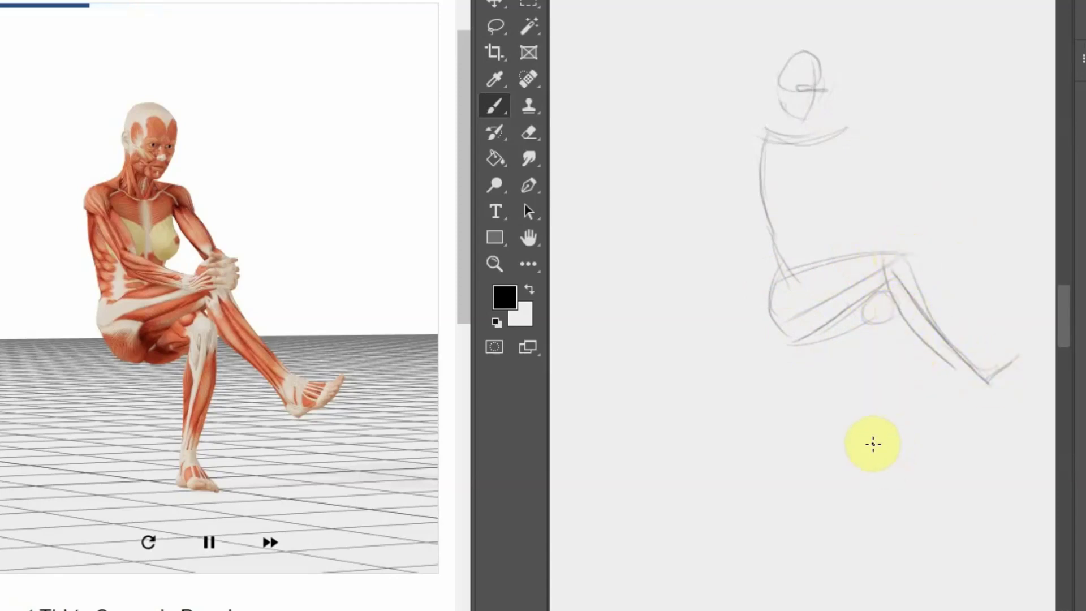
{"action": "left_click_drag", "start_coordinate": [865, 308], "coordinate": [876, 413]}
{"action": "mouse_move", "coordinate": [900, 309]}
{"action": "left_mouse_down"}
{"action": "mouse_move", "coordinate": [892, 469]}
{"action": "mouse_move", "coordinate": [871, 454]}
{"action": "mouse_move", "coordinate": [881, 443]}
{"action": "mouse_move", "coordinate": [917, 479]}
{"action": "mouse_move", "coordinate": [887, 487]}
{"action": "left_mouse_up"}
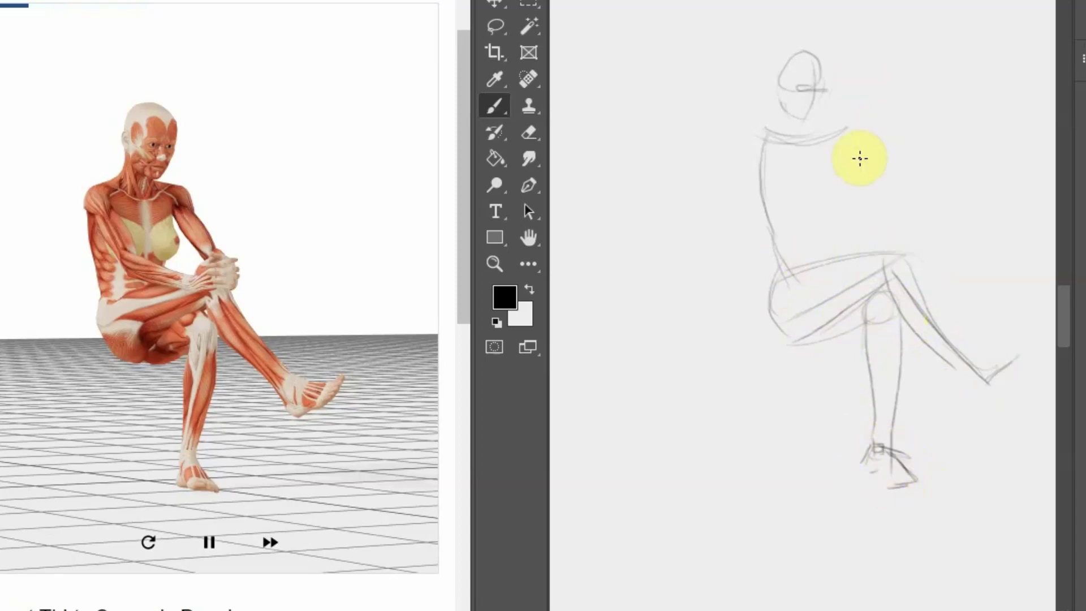
Add the torso contour, the arm hugging the knee with elbow and wrist, and the hip curve
{"action": "mouse_move", "coordinate": [855, 139]}
{"action": "left_mouse_down"}
{"action": "mouse_move", "coordinate": [856, 193]}
{"action": "mouse_move", "coordinate": [825, 260]}
{"action": "left_mouse_up"}
{"action": "left_click_drag", "start_coordinate": [800, 141], "coordinate": [801, 251]}
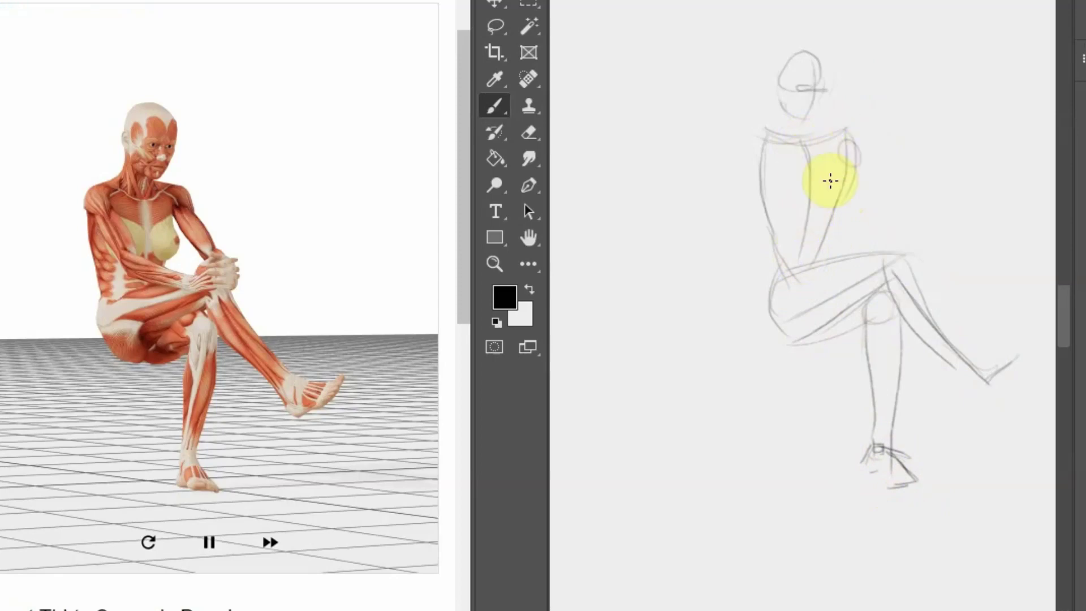
{"action": "mouse_move", "coordinate": [886, 202]}
{"action": "left_mouse_down"}
{"action": "mouse_move", "coordinate": [895, 255]}
{"action": "mouse_move", "coordinate": [902, 234]}
{"action": "left_mouse_up"}
{"action": "left_click_drag", "start_coordinate": [844, 169], "coordinate": [883, 218]}
{"action": "left_click_drag", "start_coordinate": [849, 139], "coordinate": [894, 199]}
{"action": "left_click_drag", "start_coordinate": [757, 169], "coordinate": [754, 161]}
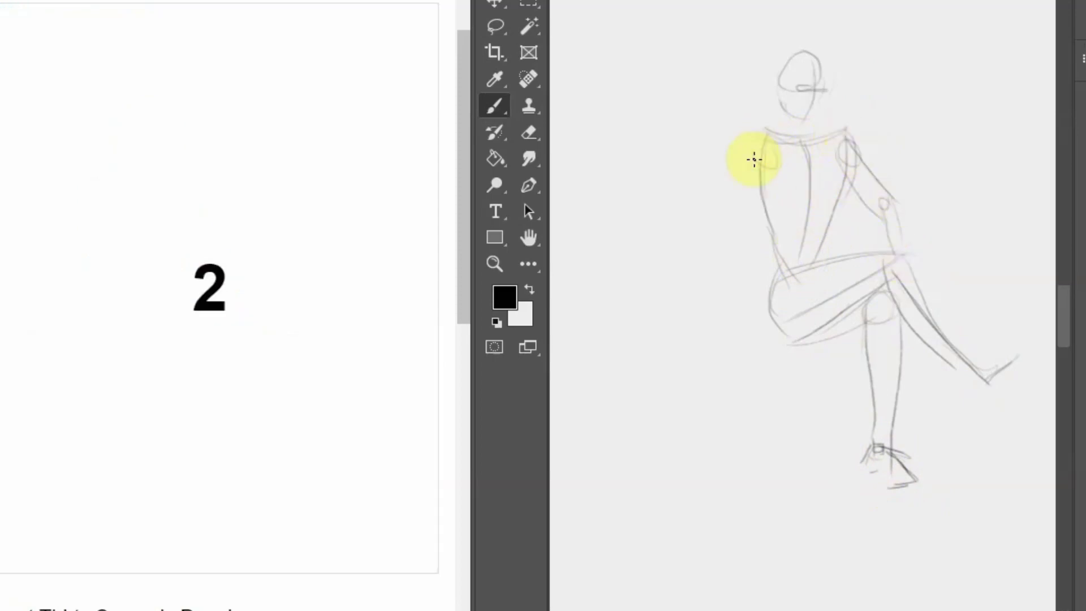
{"action": "left_click_drag", "start_coordinate": [808, 243], "coordinate": [807, 235]}
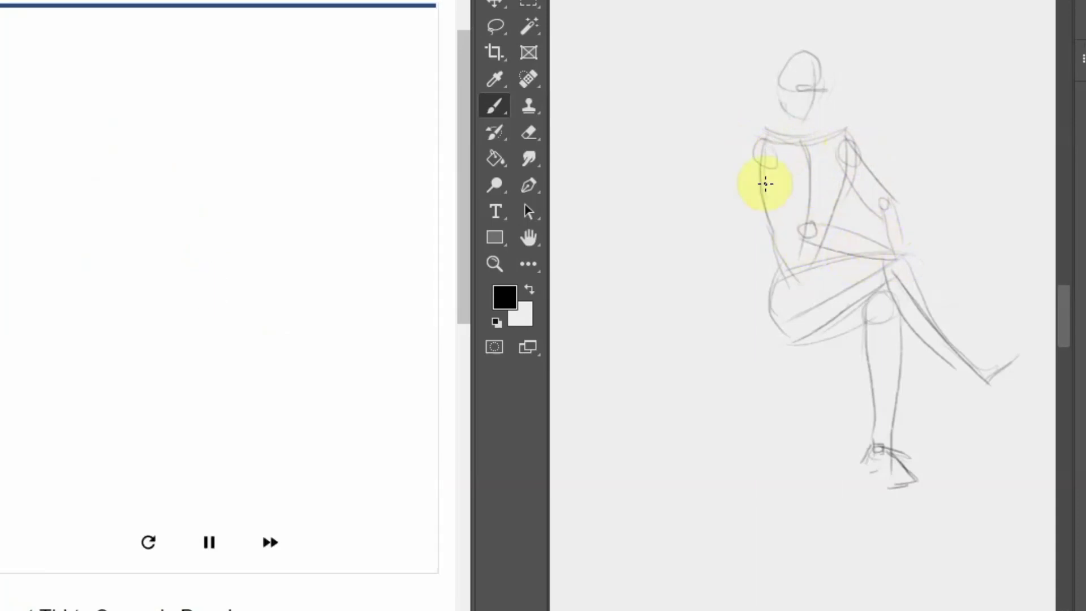
{"action": "left_click_drag", "start_coordinate": [779, 176], "coordinate": [798, 202]}
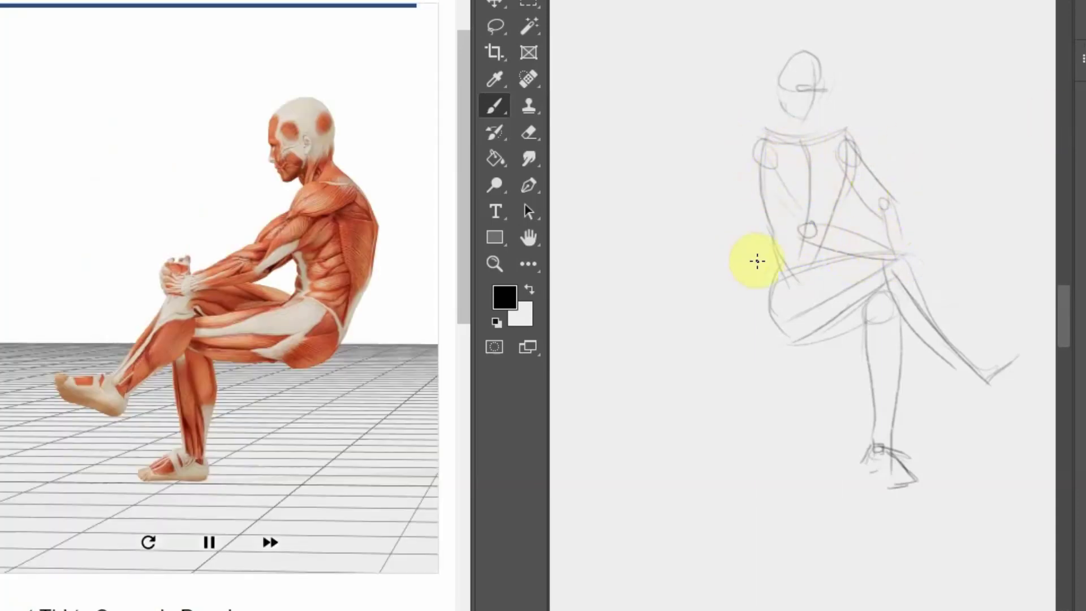
{"action": "mouse_move", "coordinate": [772, 260]}
{"action": "left_mouse_down"}
{"action": "mouse_move", "coordinate": [761, 311]}
{"action": "mouse_move", "coordinate": [735, 318]}
{"action": "mouse_move", "coordinate": [771, 337]}
{"action": "mouse_move", "coordinate": [752, 315]}
{"action": "mouse_move", "coordinate": [815, 335]}
{"action": "left_mouse_up"}
Sketch the lunge pose's head, neck, a longer redrawn line of action, back curve and torso front
{"action": "scroll", "coordinate": [804, 306], "scroll_direction": "down", "scroll_amount": 10}
{"action": "scroll", "coordinate": [803, 306], "scroll_direction": "down", "scroll_amount": 2}
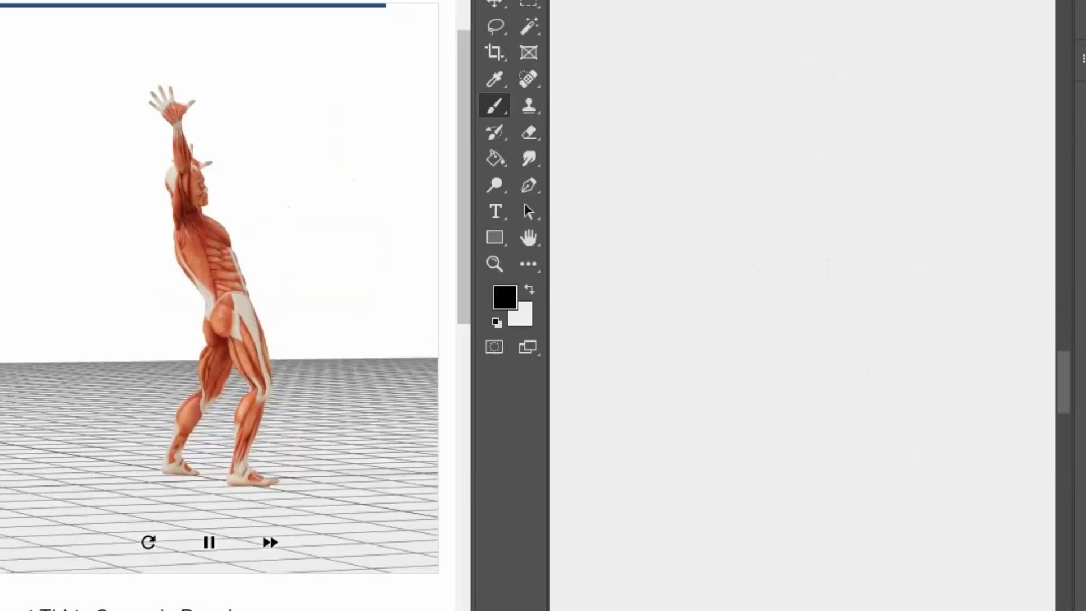
{"action": "scroll", "coordinate": [803, 305], "scroll_direction": "down", "scroll_amount": 2}
{"action": "scroll", "coordinate": [803, 305], "scroll_direction": "down", "scroll_amount": 2}
{"action": "scroll", "coordinate": [803, 305], "scroll_direction": "up", "scroll_amount": 1}
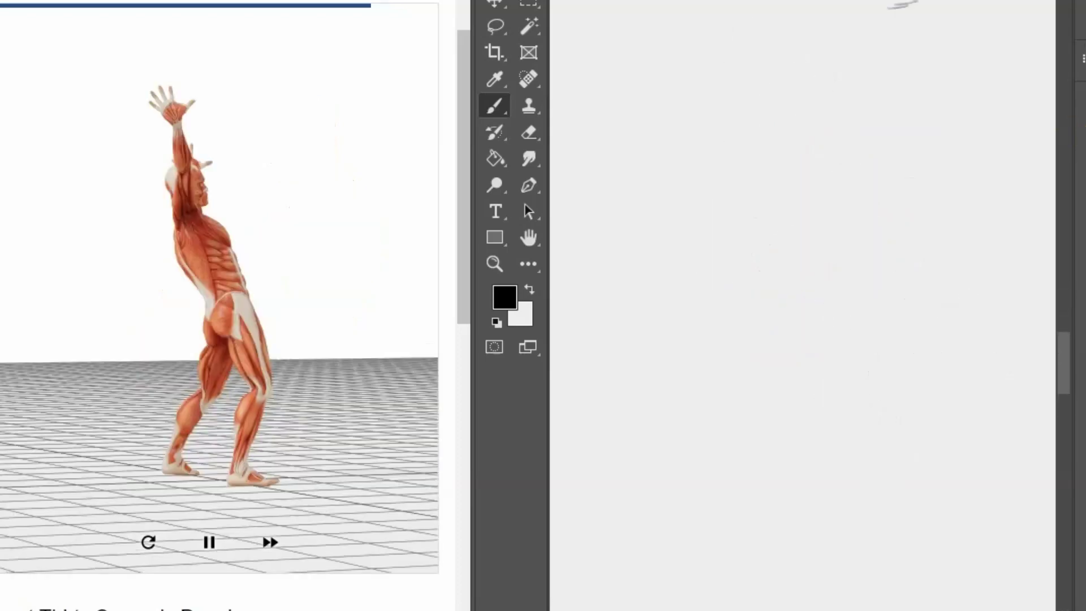
{"action": "scroll", "coordinate": [732, 117], "scroll_direction": "up", "scroll_amount": 3}
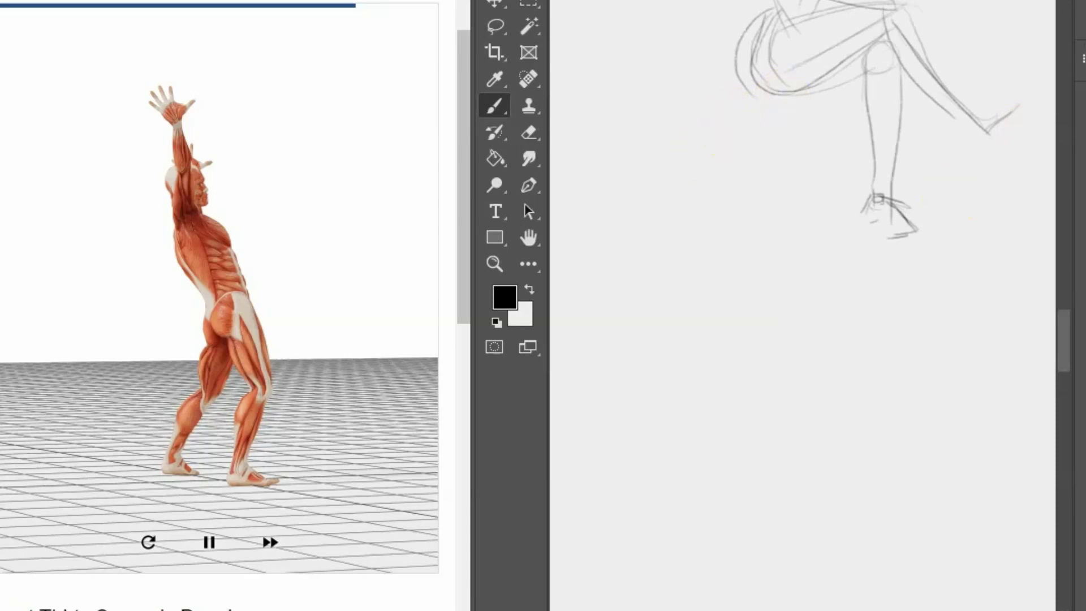
{"action": "scroll", "coordinate": [803, 306], "scroll_direction": "down", "scroll_amount": 3}
{"action": "scroll", "coordinate": [804, 305], "scroll_direction": "up", "scroll_amount": 1}
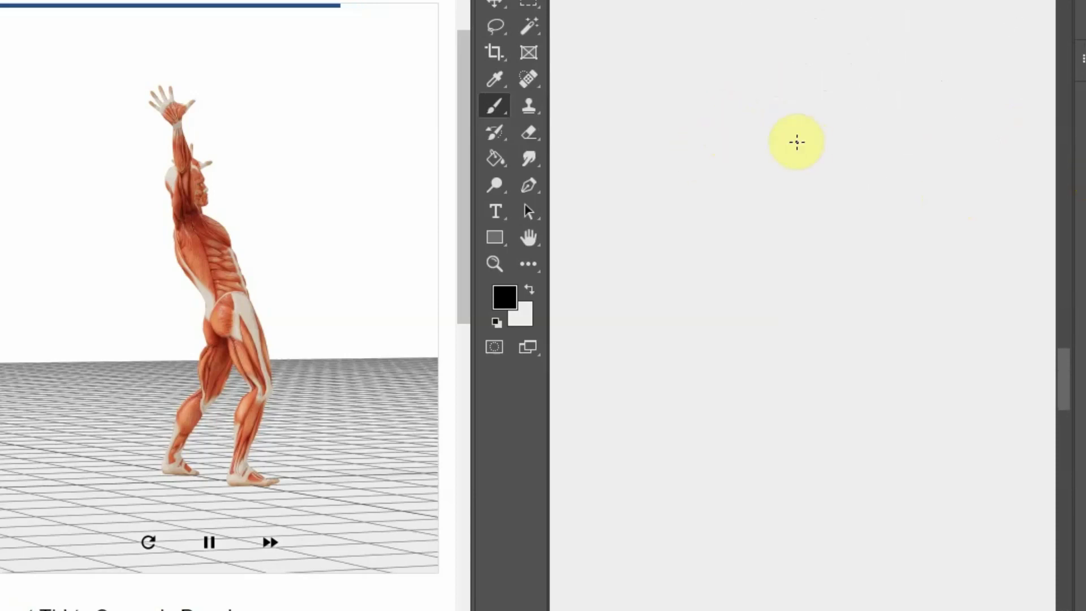
{"action": "left_click_drag", "start_coordinate": [791, 187], "coordinate": [785, 193]}
{"action": "left_click_drag", "start_coordinate": [804, 184], "coordinate": [786, 174]}
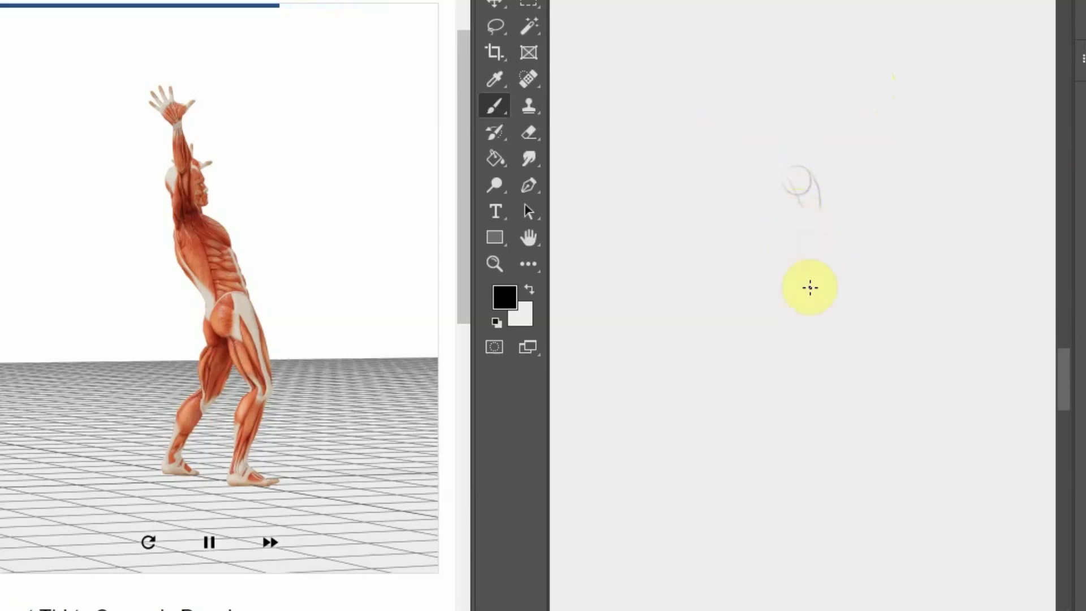
{"action": "left_click_drag", "start_coordinate": [798, 217], "coordinate": [914, 419]}
{"action": "key", "text": "ctrl+z"}
{"action": "left_click_drag", "start_coordinate": [817, 238], "coordinate": [729, 539]}
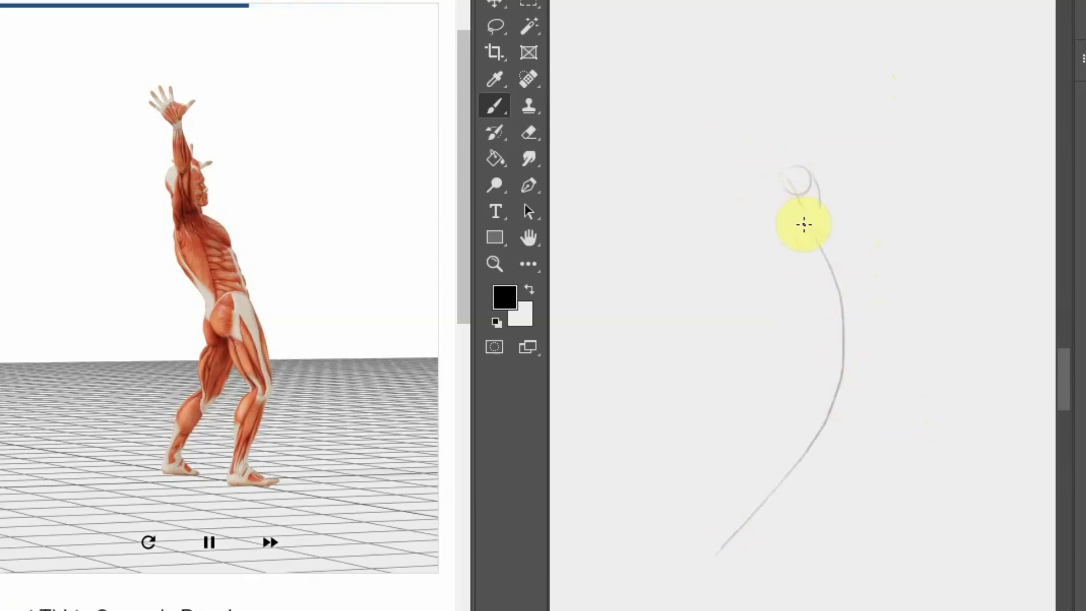
{"action": "mouse_move", "coordinate": [831, 225]}
{"action": "left_mouse_down"}
{"action": "mouse_move", "coordinate": [795, 228]}
{"action": "mouse_move", "coordinate": [841, 312]}
{"action": "mouse_move", "coordinate": [832, 299]}
{"action": "mouse_move", "coordinate": [856, 294]}
{"action": "mouse_move", "coordinate": [878, 308]}
{"action": "mouse_move", "coordinate": [861, 286]}
{"action": "left_mouse_up"}
{"action": "mouse_move", "coordinate": [806, 228]}
{"action": "left_mouse_down"}
{"action": "mouse_move", "coordinate": [850, 305]}
{"action": "mouse_move", "coordinate": [851, 346]}
{"action": "mouse_move", "coordinate": [834, 379]}
{"action": "mouse_move", "coordinate": [895, 448]}
{"action": "left_mouse_up"}
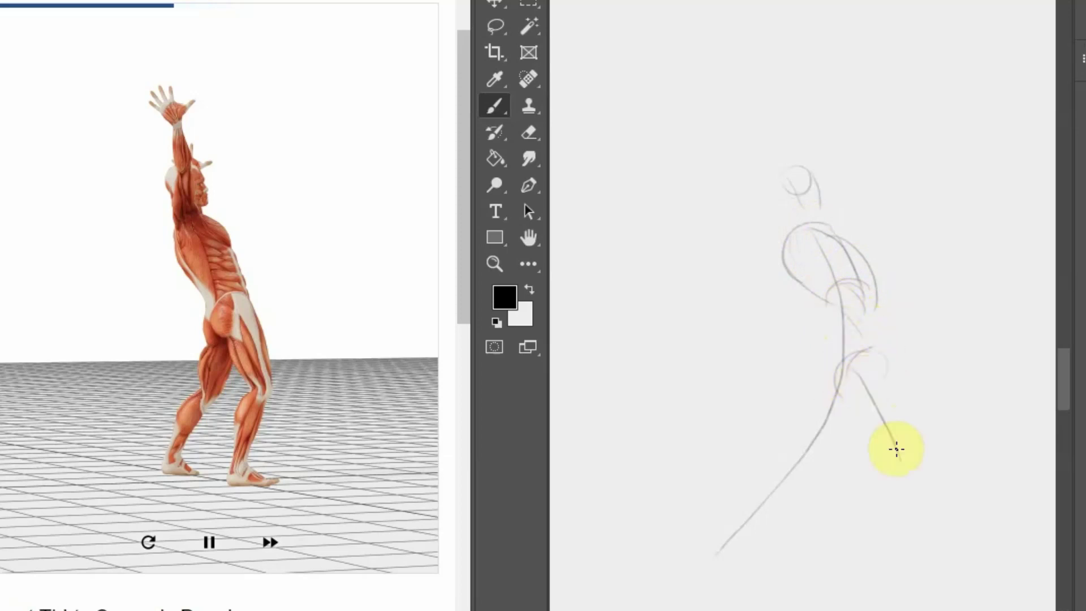
Sketch the hip, the front thigh and the lower leg down to the foot
{"action": "mouse_move", "coordinate": [862, 381]}
{"action": "left_mouse_down"}
{"action": "mouse_move", "coordinate": [934, 477]}
{"action": "mouse_move", "coordinate": [890, 509]}
{"action": "left_mouse_up"}
{"action": "left_click_drag", "start_coordinate": [906, 452], "coordinate": [854, 577]}
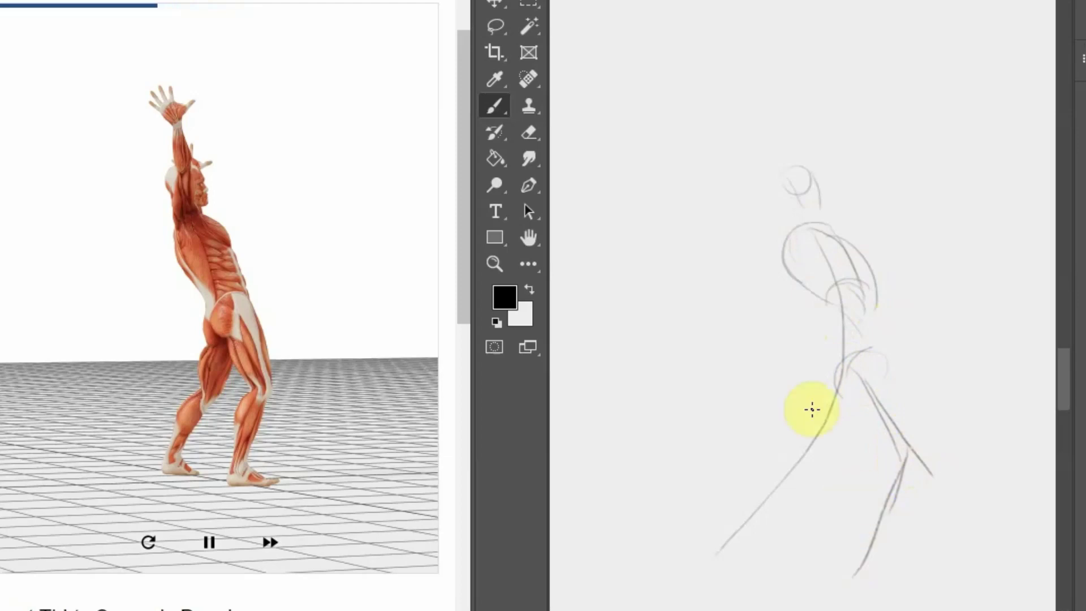
{"action": "left_click_drag", "start_coordinate": [840, 381], "coordinate": [807, 447]}
{"action": "left_click_drag", "start_coordinate": [840, 387], "coordinate": [900, 447]}
{"action": "left_click_drag", "start_coordinate": [868, 357], "coordinate": [931, 458]}
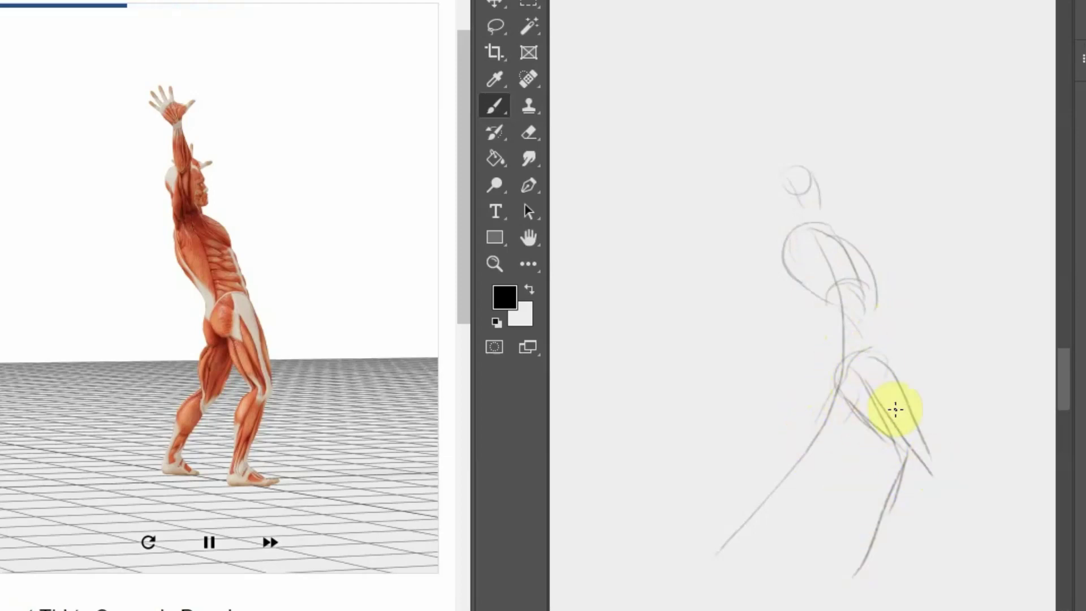
{"action": "mouse_move", "coordinate": [893, 412]}
{"action": "left_mouse_down"}
{"action": "mouse_move", "coordinate": [911, 461]}
{"action": "mouse_move", "coordinate": [890, 490]}
{"action": "left_mouse_up"}
{"action": "left_click_drag", "start_coordinate": [900, 447], "coordinate": [855, 589]}
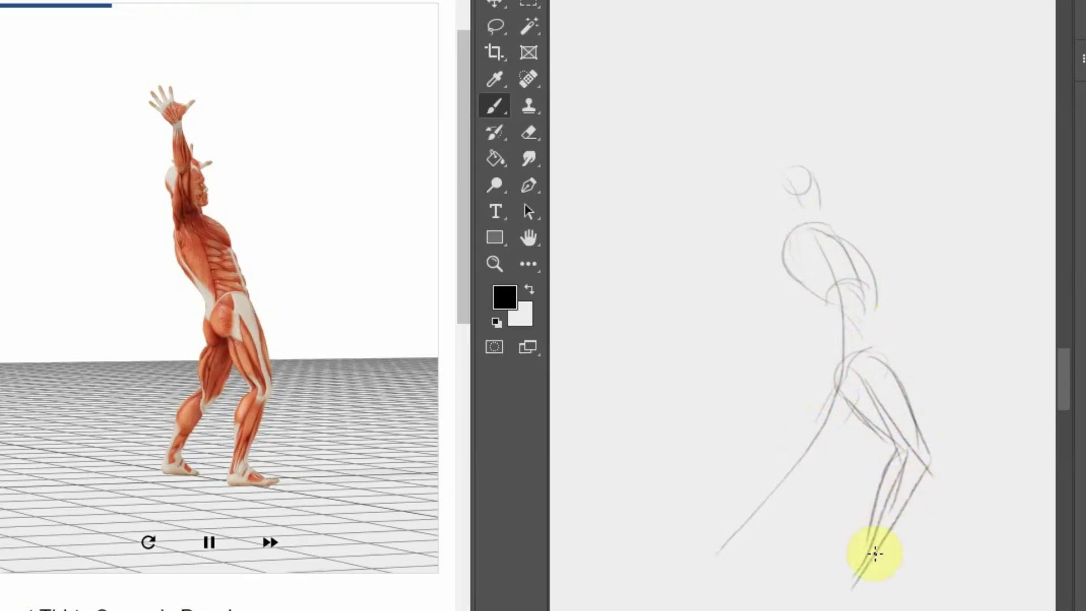
{"action": "left_click_drag", "start_coordinate": [872, 546], "coordinate": [855, 583]}
Draw the stretched back leg diagonally down-left and add the second foot
{"action": "left_click_drag", "start_coordinate": [873, 402], "coordinate": [795, 485]}
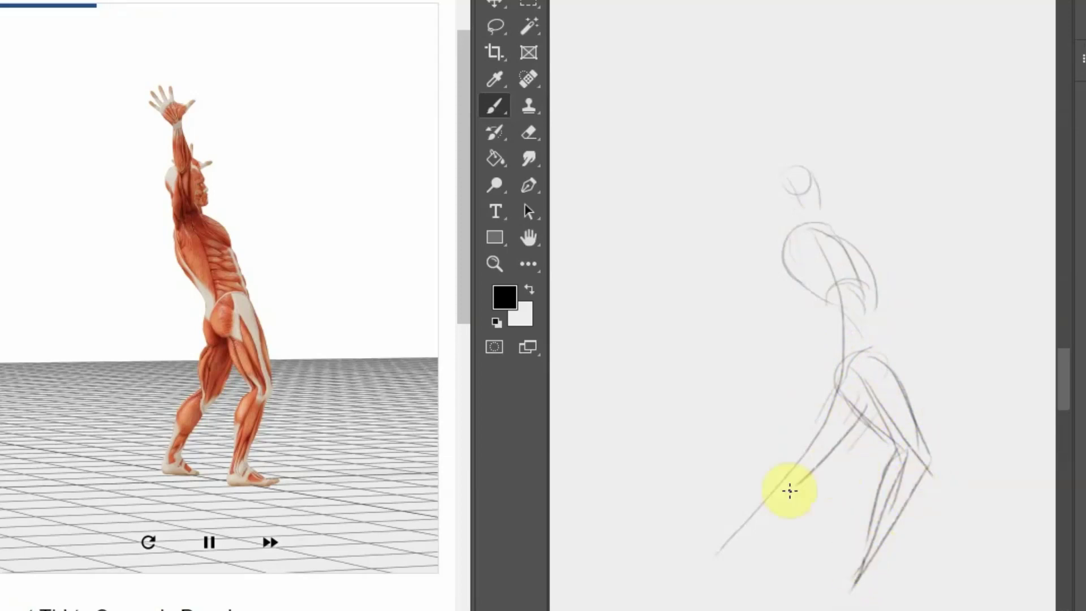
{"action": "mouse_move", "coordinate": [840, 373]}
{"action": "left_mouse_down"}
{"action": "mouse_move", "coordinate": [799, 478]}
{"action": "mouse_move", "coordinate": [755, 490]}
{"action": "mouse_move", "coordinate": [725, 547]}
{"action": "left_mouse_up"}
{"action": "left_click_drag", "start_coordinate": [779, 477], "coordinate": [740, 536]}
{"action": "mouse_move", "coordinate": [814, 470]}
{"action": "left_mouse_down"}
{"action": "mouse_move", "coordinate": [723, 566]}
{"action": "mouse_move", "coordinate": [756, 553]}
{"action": "mouse_move", "coordinate": [776, 568]}
{"action": "mouse_move", "coordinate": [737, 569]}
{"action": "left_mouse_up"}
{"action": "mouse_move", "coordinate": [857, 576]}
{"action": "left_mouse_down"}
{"action": "mouse_move", "coordinate": [903, 582]}
{"action": "mouse_move", "coordinate": [843, 593]}
{"action": "left_mouse_up"}
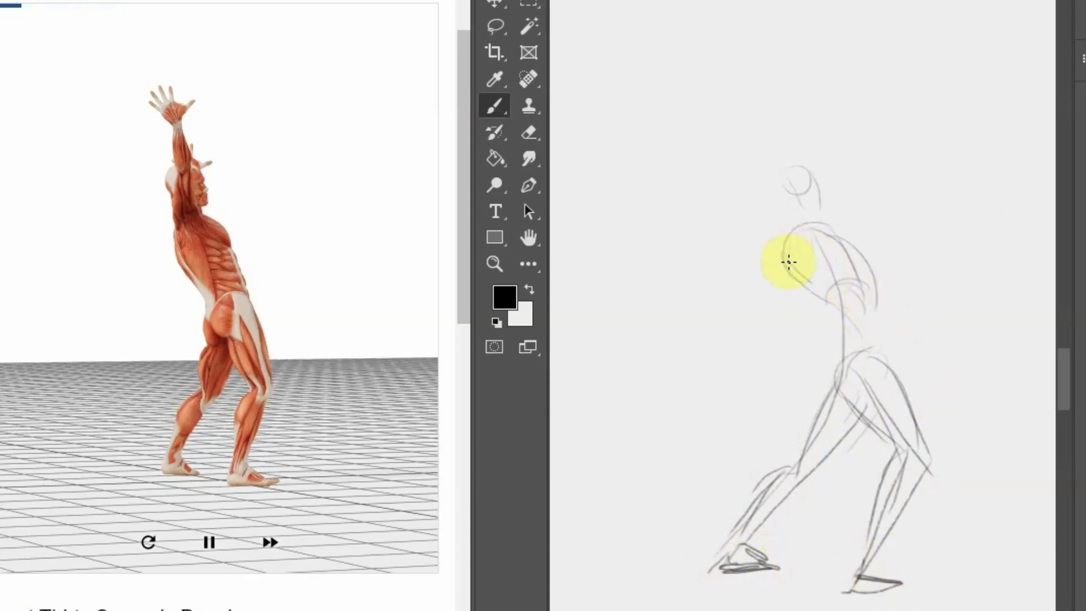
Reinforce the torso and waist, and draw the arm and hand raised overhead
{"action": "mouse_move", "coordinate": [788, 262]}
{"action": "left_mouse_down"}
{"action": "mouse_move", "coordinate": [849, 339]}
{"action": "mouse_move", "coordinate": [827, 385]}
{"action": "mouse_move", "coordinate": [834, 405]}
{"action": "left_mouse_up"}
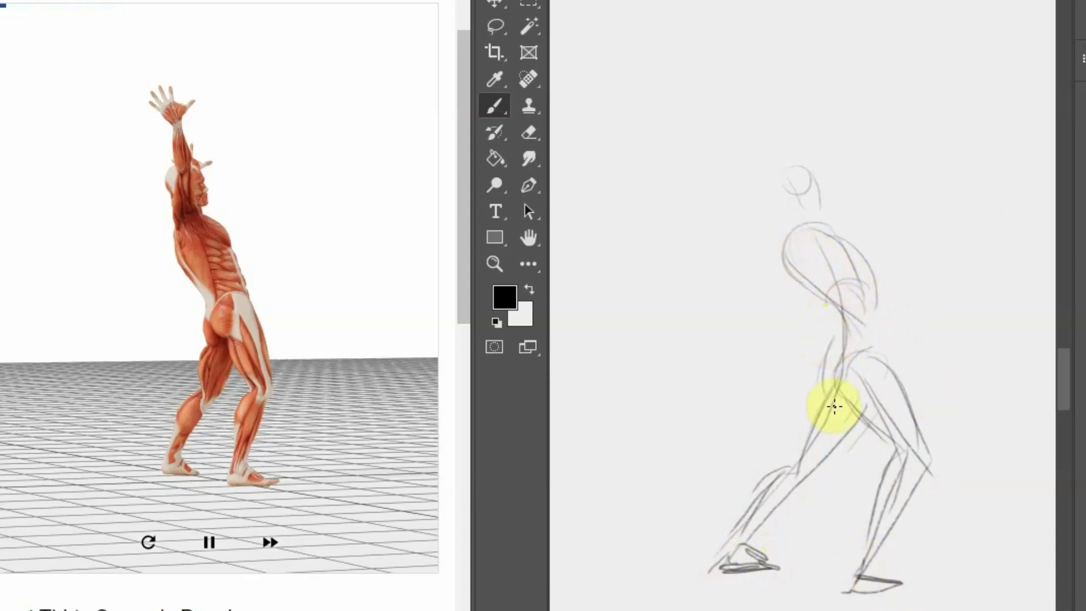
{"action": "mouse_move", "coordinate": [846, 354]}
{"action": "left_mouse_down"}
{"action": "mouse_move", "coordinate": [827, 310]}
{"action": "mouse_move", "coordinate": [843, 357]}
{"action": "left_mouse_up"}
{"action": "left_click_drag", "start_coordinate": [852, 224], "coordinate": [910, 368]}
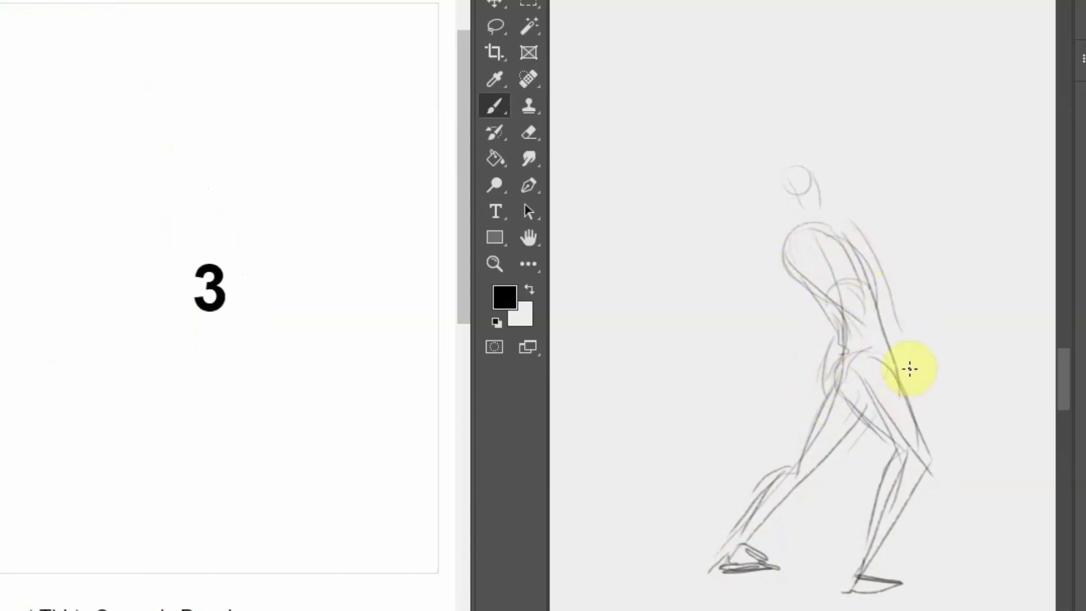
{"action": "mouse_move", "coordinate": [833, 226]}
{"action": "left_mouse_down"}
{"action": "mouse_move", "coordinate": [856, 39]}
{"action": "mouse_move", "coordinate": [847, 56]}
{"action": "mouse_move", "coordinate": [859, 59]}
{"action": "left_mouse_up"}
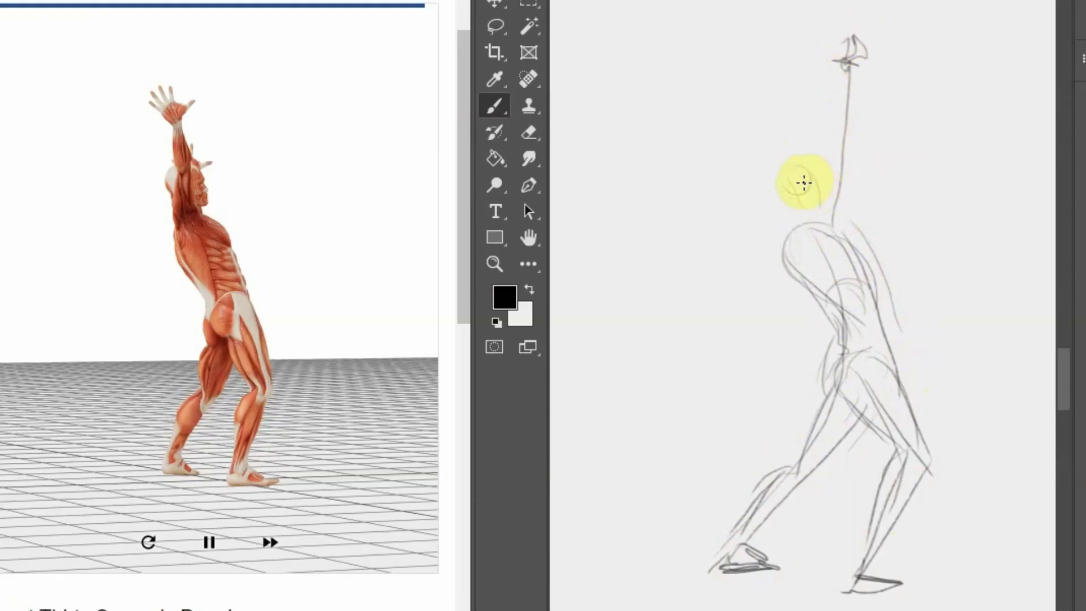
{"action": "mouse_move", "coordinate": [800, 182]}
{"action": "left_mouse_down"}
{"action": "mouse_move", "coordinate": [811, 247]}
{"action": "mouse_move", "coordinate": [847, 121]}
{"action": "mouse_move", "coordinate": [820, 121]}
{"action": "mouse_move", "coordinate": [851, 135]}
{"action": "mouse_move", "coordinate": [832, 146]}
{"action": "left_mouse_up"}
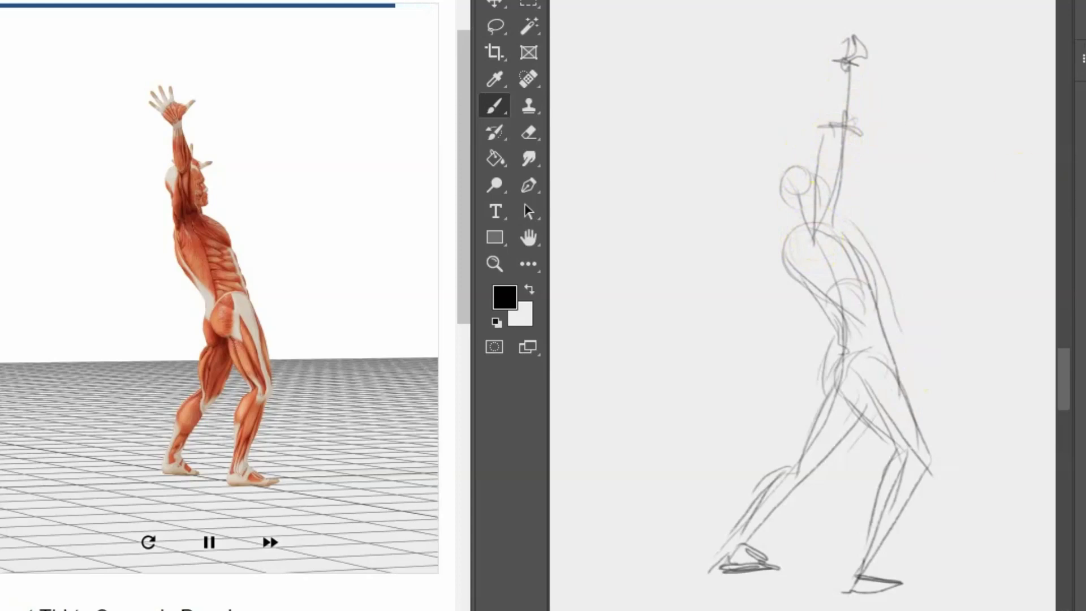
Sketch the seated figure's oval head, back line, raised thigh and shin
{"action": "scroll", "coordinate": [804, 305], "scroll_direction": "down", "scroll_amount": 10}
{"action": "scroll", "coordinate": [803, 306], "scroll_direction": "down", "scroll_amount": 2}
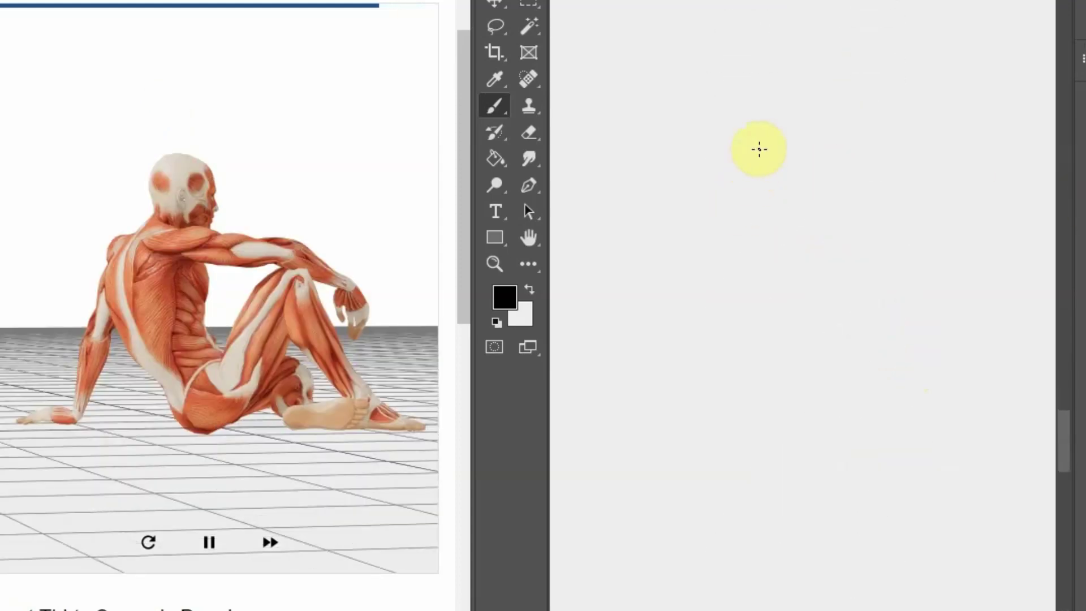
{"action": "mouse_move", "coordinate": [784, 143]}
{"action": "left_mouse_down"}
{"action": "mouse_move", "coordinate": [739, 114]}
{"action": "mouse_move", "coordinate": [758, 111]}
{"action": "left_mouse_up"}
{"action": "left_click_drag", "start_coordinate": [779, 180], "coordinate": [776, 121]}
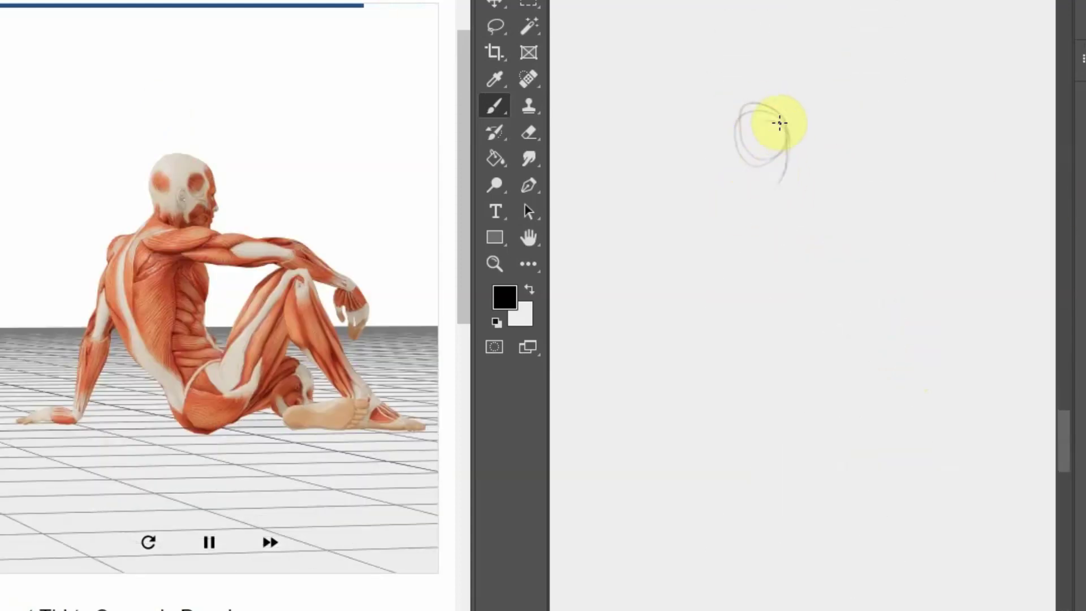
{"action": "left_click_drag", "start_coordinate": [730, 237], "coordinate": [815, 396]}
{"action": "key", "text": "ctrl+z"}
{"action": "left_click_drag", "start_coordinate": [761, 192], "coordinate": [917, 268]}
{"action": "left_click_drag", "start_coordinate": [764, 190], "coordinate": [860, 393]}
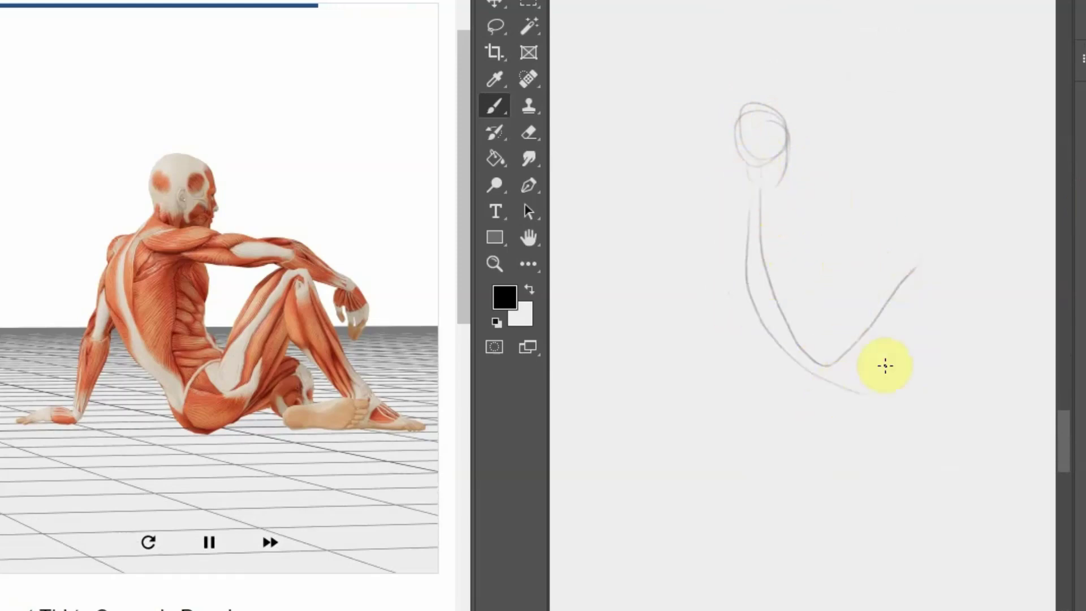
{"action": "left_click_drag", "start_coordinate": [918, 263], "coordinate": [996, 405]}
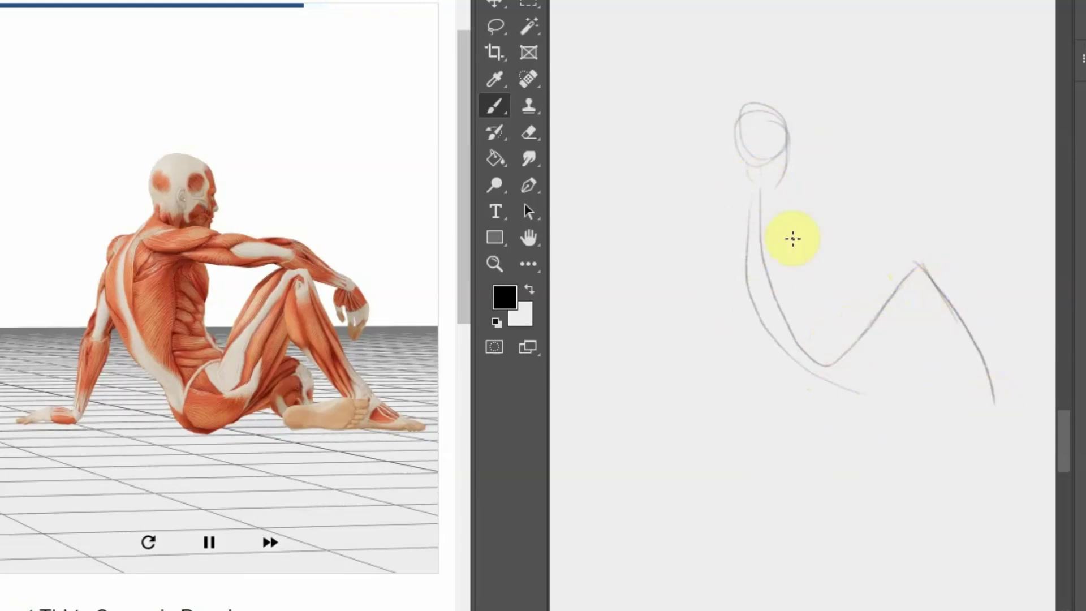
Draw the shoulder and arm reaching to the knee, plus the supporting arm propped on the floor
{"action": "mouse_move", "coordinate": [755, 203]}
{"action": "left_mouse_down"}
{"action": "mouse_move", "coordinate": [846, 214]}
{"action": "mouse_move", "coordinate": [848, 201]}
{"action": "left_mouse_up"}
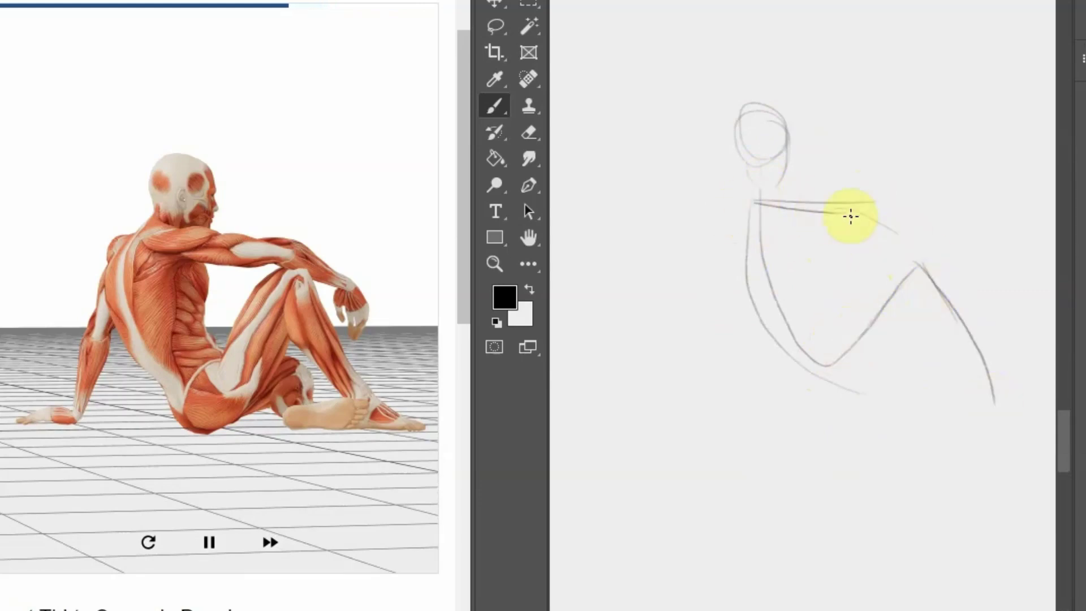
{"action": "key", "text": "ctrl+z"}
{"action": "key", "text": "ctrl+z"}
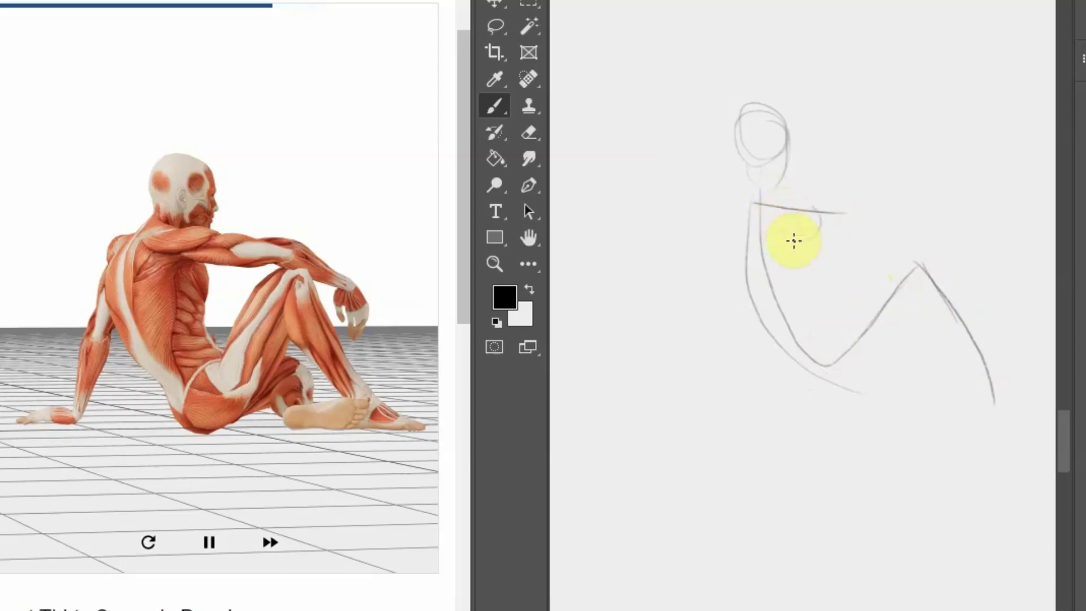
{"action": "mouse_move", "coordinate": [817, 214]}
{"action": "left_mouse_down"}
{"action": "mouse_move", "coordinate": [806, 217]}
{"action": "mouse_move", "coordinate": [948, 257]}
{"action": "mouse_move", "coordinate": [963, 243]}
{"action": "mouse_move", "coordinate": [922, 257]}
{"action": "mouse_move", "coordinate": [1013, 275]}
{"action": "left_mouse_up"}
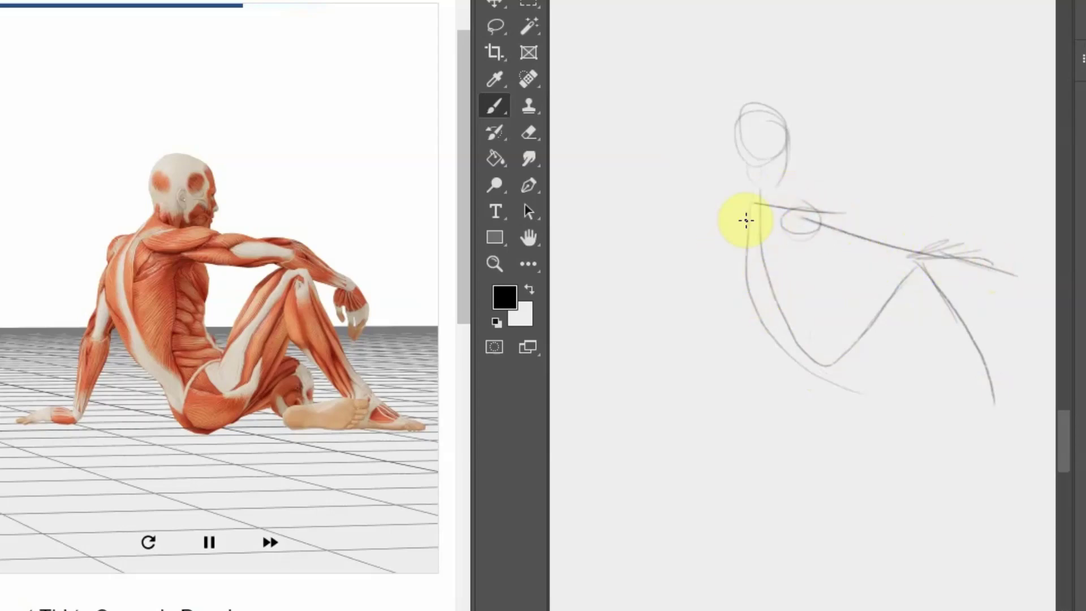
{"action": "mouse_move", "coordinate": [746, 221]}
{"action": "left_mouse_down"}
{"action": "mouse_move", "coordinate": [696, 296]}
{"action": "mouse_move", "coordinate": [680, 366]}
{"action": "left_mouse_up"}
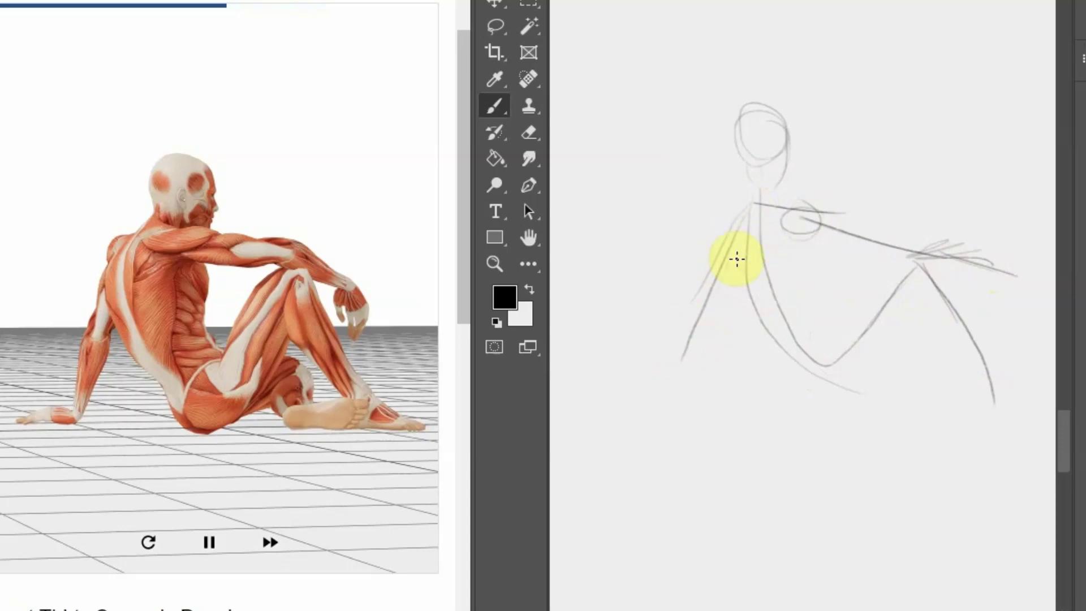
{"action": "left_click_drag", "start_coordinate": [746, 221], "coordinate": [655, 421]}
{"action": "mouse_move", "coordinate": [767, 202]}
{"action": "left_mouse_down"}
{"action": "mouse_move", "coordinate": [797, 210]}
{"action": "mouse_move", "coordinate": [746, 223]}
{"action": "mouse_move", "coordinate": [780, 381]}
{"action": "left_mouse_up"}
{"action": "left_click_drag", "start_coordinate": [745, 310], "coordinate": [788, 382]}
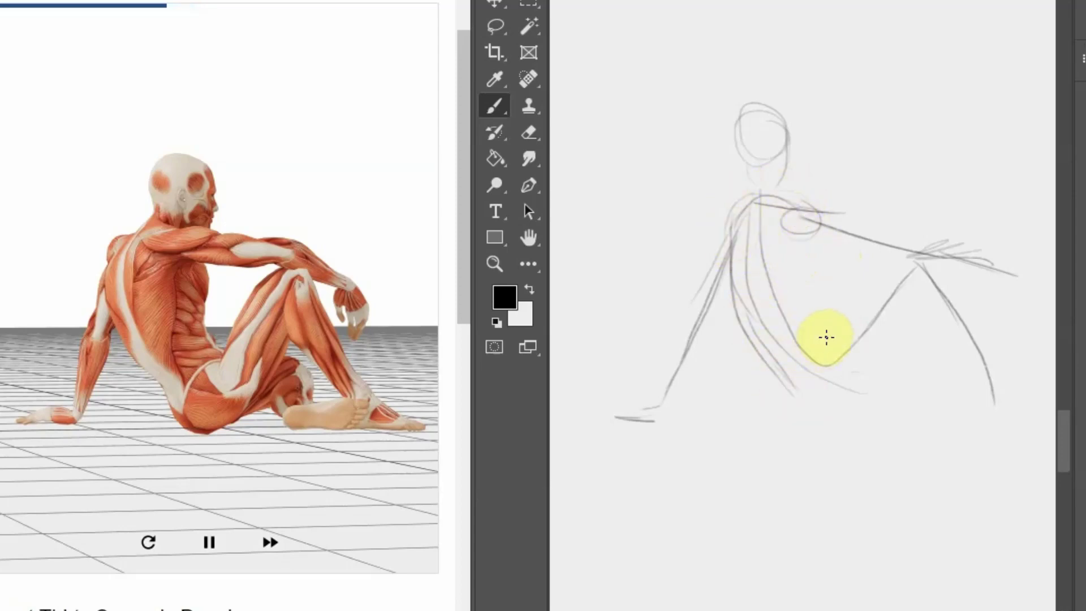
Outline the shin and calf under the raised knee down toward the ankle
{"action": "left_click_drag", "start_coordinate": [827, 337], "coordinate": [803, 403]}
{"action": "left_click_drag", "start_coordinate": [928, 296], "coordinate": [874, 378]}
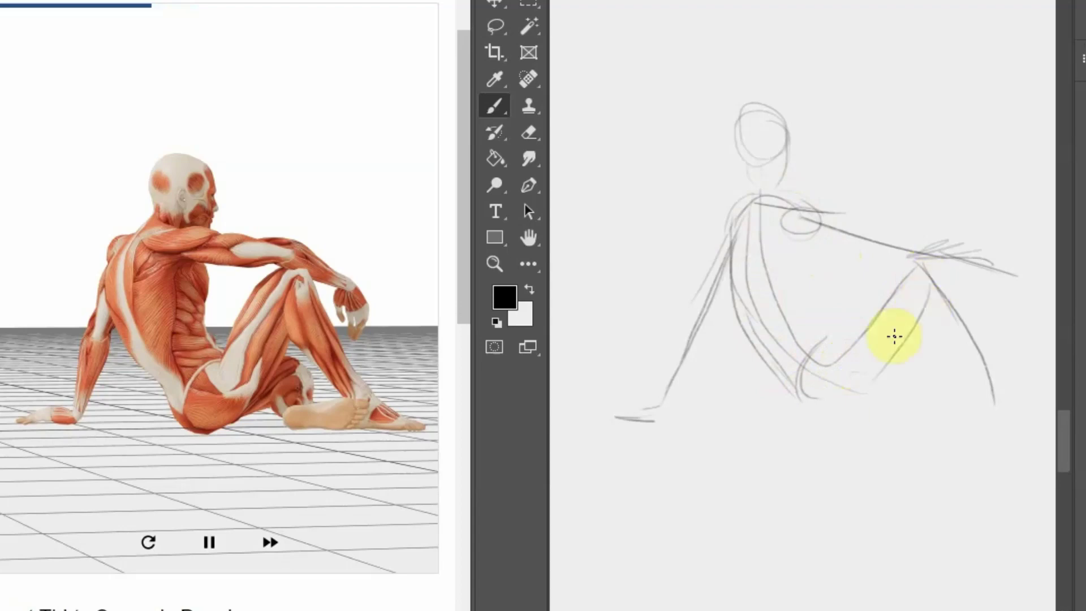
{"action": "left_click_drag", "start_coordinate": [899, 261], "coordinate": [833, 358]}
{"action": "left_click_drag", "start_coordinate": [894, 265], "coordinate": [802, 364]}
{"action": "left_click_drag", "start_coordinate": [890, 280], "coordinate": [816, 341]}
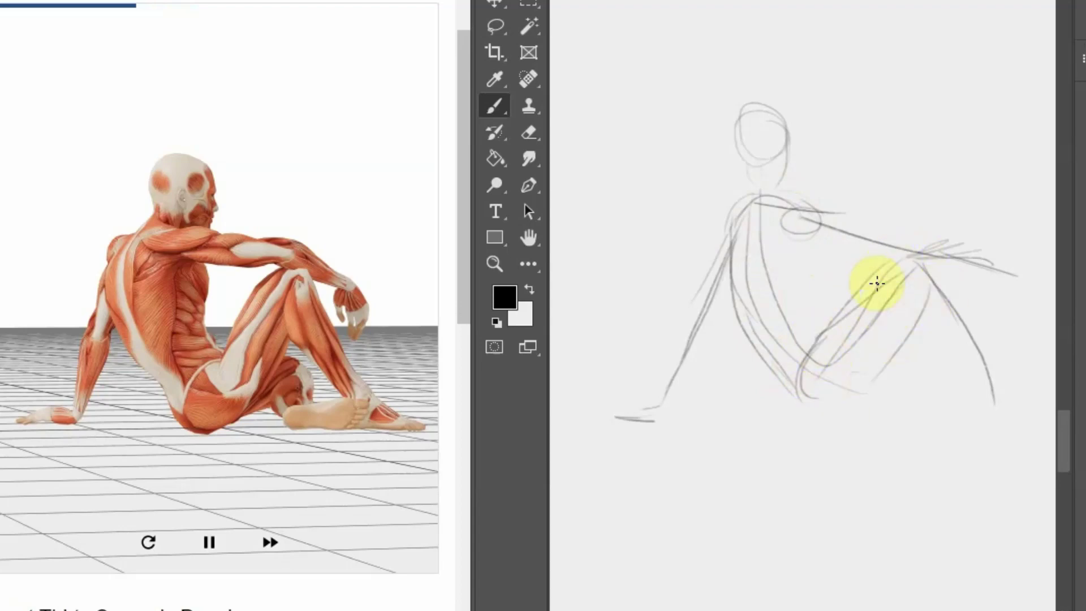
{"action": "left_click_drag", "start_coordinate": [894, 263], "coordinate": [994, 415]}
{"action": "left_click_drag", "start_coordinate": [928, 264], "coordinate": [999, 406]}
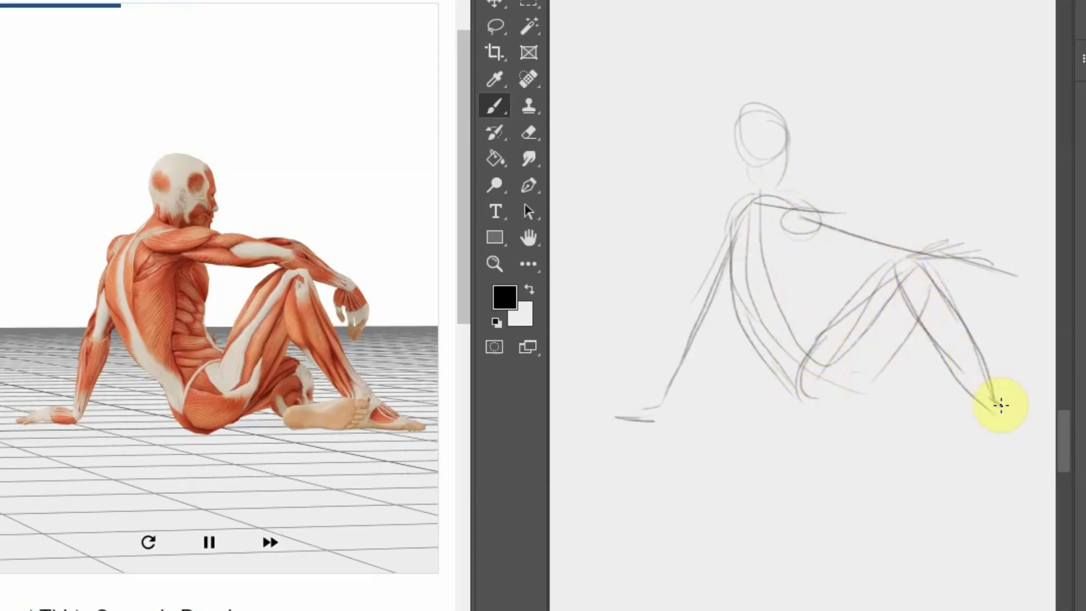
{"action": "mouse_move", "coordinate": [903, 345]}
{"action": "left_mouse_down"}
{"action": "mouse_move", "coordinate": [933, 342]}
{"action": "mouse_move", "coordinate": [960, 407]}
{"action": "mouse_move", "coordinate": [905, 419]}
{"action": "mouse_move", "coordinate": [933, 405]}
{"action": "mouse_move", "coordinate": [998, 413]}
{"action": "mouse_move", "coordinate": [934, 430]}
{"action": "left_mouse_up"}
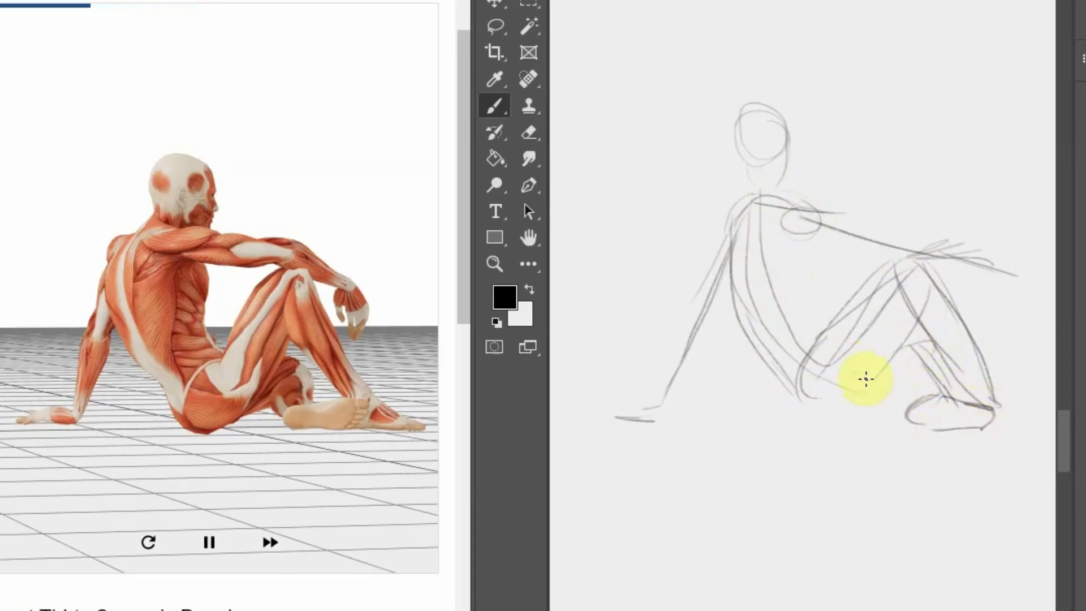
Add the chest curve, refine the supporting arm and elbow, and draw the resting forearm and foot
{"action": "left_click_drag", "start_coordinate": [806, 210], "coordinate": [826, 283]}
{"action": "mouse_move", "coordinate": [723, 335]}
{"action": "left_mouse_down"}
{"action": "mouse_move", "coordinate": [690, 329]}
{"action": "mouse_move", "coordinate": [650, 417]}
{"action": "left_mouse_up"}
{"action": "left_click_drag", "start_coordinate": [747, 214], "coordinate": [702, 314]}
{"action": "left_click_drag", "start_coordinate": [730, 249], "coordinate": [699, 331]}
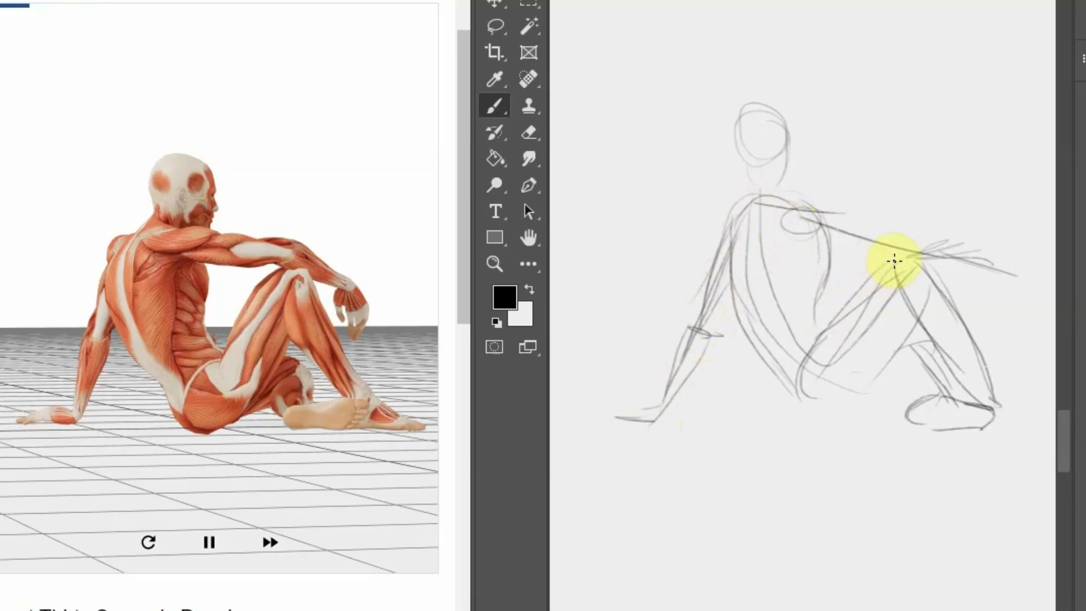
{"action": "mouse_move", "coordinate": [1021, 265]}
{"action": "left_mouse_down"}
{"action": "mouse_move", "coordinate": [922, 248]}
{"action": "mouse_move", "coordinate": [923, 272]}
{"action": "mouse_move", "coordinate": [986, 267]}
{"action": "mouse_move", "coordinate": [1026, 287]}
{"action": "mouse_move", "coordinate": [1007, 322]}
{"action": "left_mouse_up"}
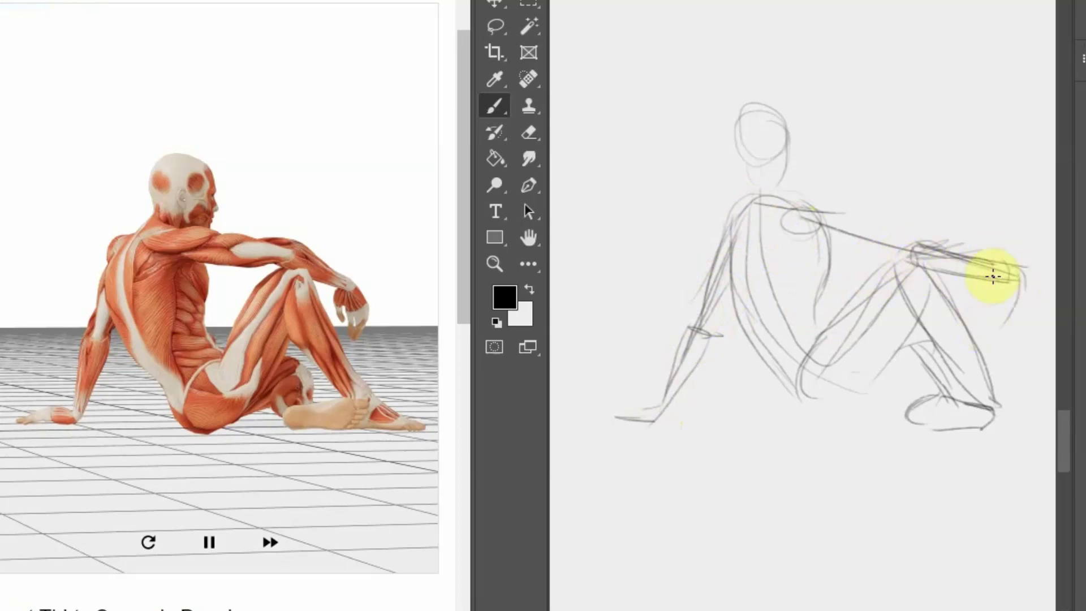
{"action": "left_click_drag", "start_coordinate": [994, 276], "coordinate": [995, 322]}
{"action": "mouse_move", "coordinate": [945, 369]}
{"action": "left_mouse_down"}
{"action": "mouse_move", "coordinate": [985, 412]}
{"action": "mouse_move", "coordinate": [1019, 419]}
{"action": "mouse_move", "coordinate": [1012, 412]}
{"action": "mouse_move", "coordinate": [983, 432]}
{"action": "left_mouse_up"}
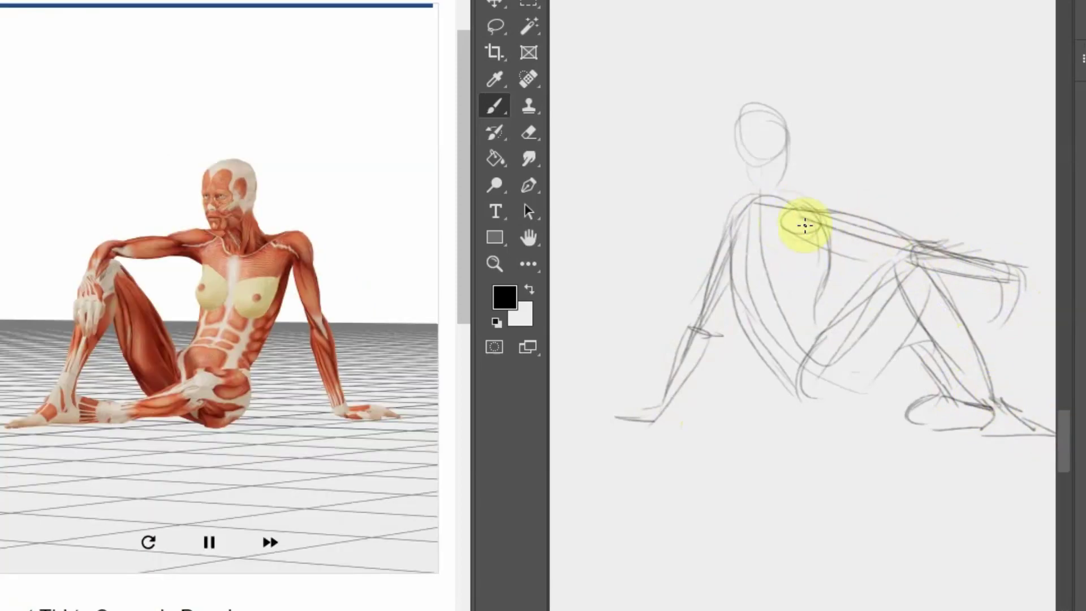
{"action": "left_click_drag", "start_coordinate": [806, 226], "coordinate": [1035, 248]}
Sketch the reclining figure's head, chest and hip loops and the straight leg out to the foot
{"action": "scroll", "coordinate": [1075, 244], "scroll_direction": "down", "scroll_amount": 10}
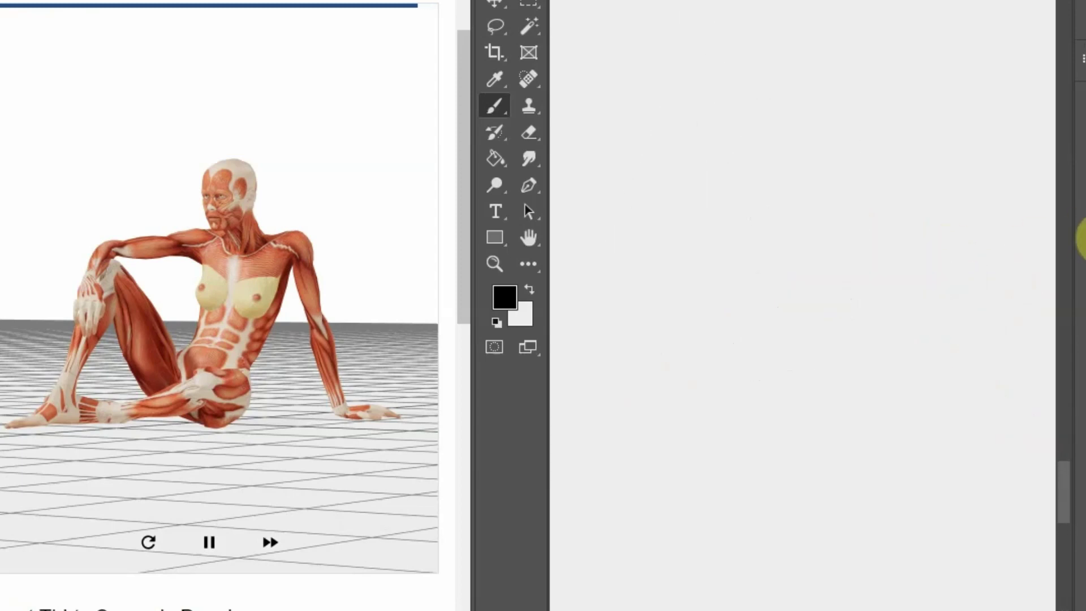
{"action": "scroll", "coordinate": [1082, 237], "scroll_direction": "up", "scroll_amount": 2}
{"action": "scroll", "coordinate": [1081, 237], "scroll_direction": "down", "scroll_amount": 3}
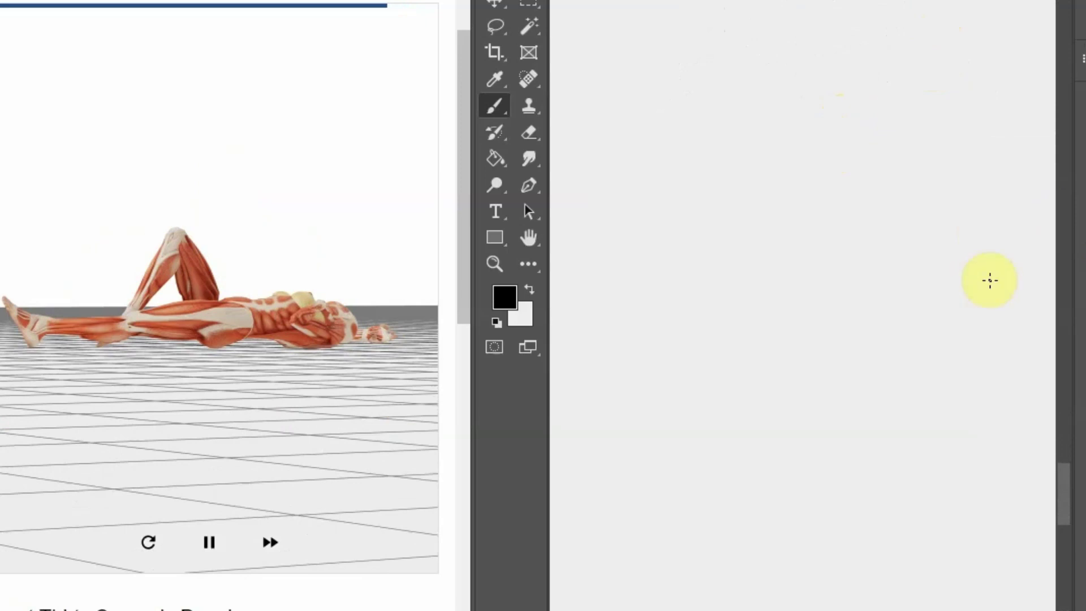
{"action": "left_click_drag", "start_coordinate": [990, 280], "coordinate": [972, 286]}
{"action": "mouse_move", "coordinate": [977, 295]}
{"action": "left_mouse_down"}
{"action": "mouse_move", "coordinate": [877, 298]}
{"action": "mouse_move", "coordinate": [787, 328]}
{"action": "left_mouse_up"}
{"action": "mouse_move", "coordinate": [940, 289]}
{"action": "left_mouse_down"}
{"action": "mouse_move", "coordinate": [944, 311]}
{"action": "mouse_move", "coordinate": [924, 304]}
{"action": "mouse_move", "coordinate": [945, 264]}
{"action": "mouse_move", "coordinate": [919, 306]}
{"action": "mouse_move", "coordinate": [935, 267]}
{"action": "mouse_move", "coordinate": [847, 311]}
{"action": "left_mouse_up"}
{"action": "left_click_drag", "start_coordinate": [762, 317], "coordinate": [823, 289]}
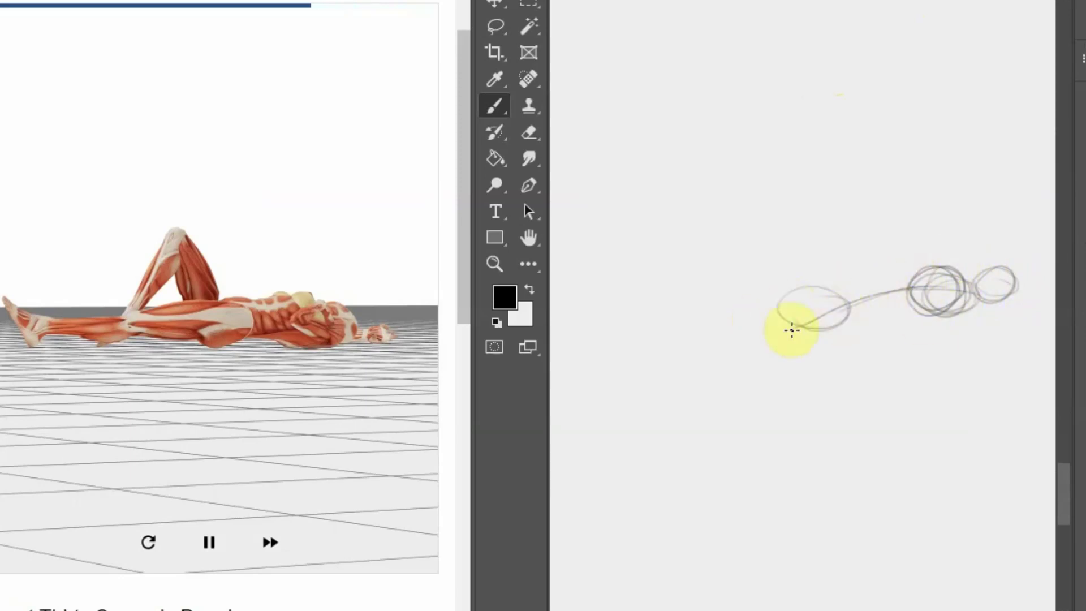
{"action": "left_click_drag", "start_coordinate": [669, 315], "coordinate": [665, 332]}
{"action": "left_click_drag", "start_coordinate": [851, 304], "coordinate": [664, 320]}
{"action": "mouse_move", "coordinate": [822, 323]}
{"action": "left_mouse_down"}
{"action": "mouse_move", "coordinate": [679, 317]}
{"action": "mouse_move", "coordinate": [559, 339]}
{"action": "mouse_move", "coordinate": [642, 333]}
{"action": "left_mouse_up"}
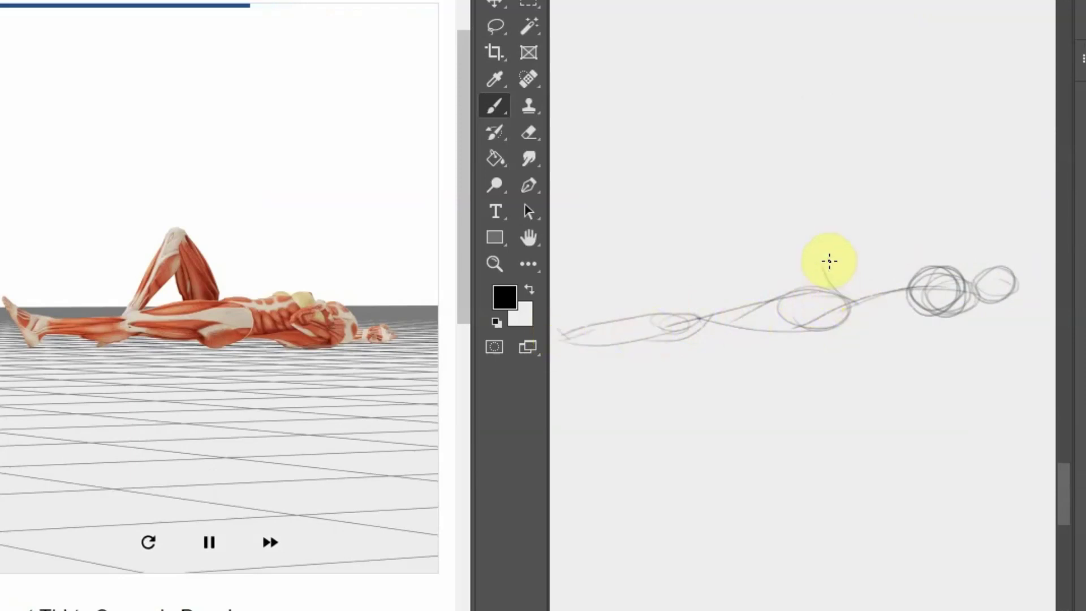
Draw the raised thigh, knee and shin, the torso underside, and a darkened hip oval
{"action": "mouse_move", "coordinate": [852, 297]}
{"action": "left_mouse_down"}
{"action": "mouse_move", "coordinate": [785, 212]}
{"action": "mouse_move", "coordinate": [707, 308]}
{"action": "left_mouse_up"}
{"action": "mouse_move", "coordinate": [785, 235]}
{"action": "left_mouse_down"}
{"action": "mouse_move", "coordinate": [766, 223]}
{"action": "mouse_move", "coordinate": [730, 308]}
{"action": "mouse_move", "coordinate": [710, 317]}
{"action": "left_mouse_up"}
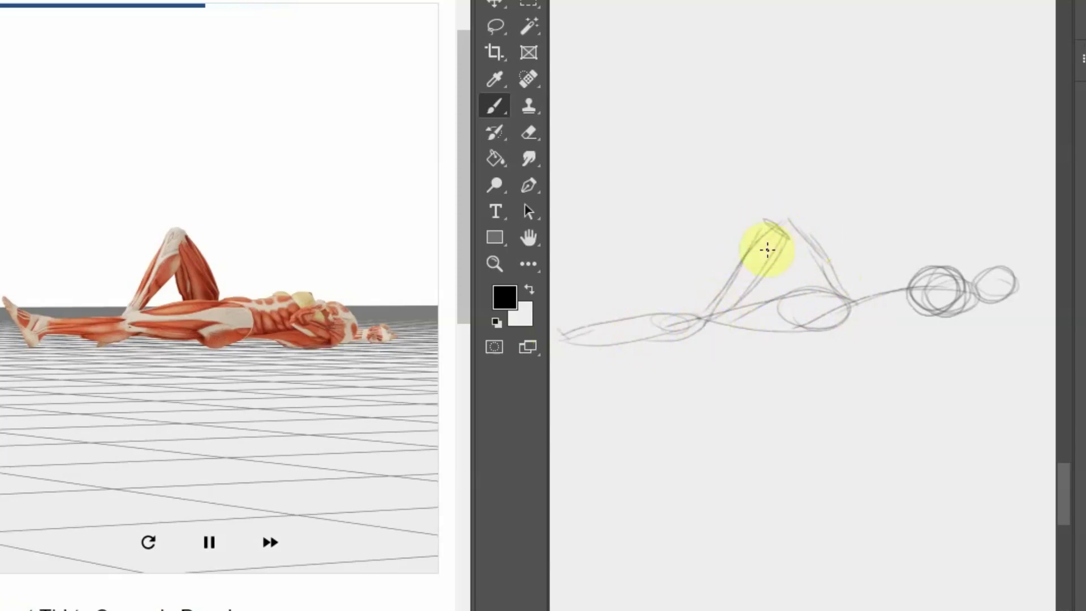
{"action": "left_click_drag", "start_coordinate": [779, 232], "coordinate": [800, 296]}
{"action": "left_click_drag", "start_coordinate": [766, 221], "coordinate": [843, 262]}
{"action": "mouse_move", "coordinate": [803, 226]}
{"action": "left_mouse_down"}
{"action": "mouse_move", "coordinate": [866, 305]}
{"action": "mouse_move", "coordinate": [894, 311]}
{"action": "left_mouse_up"}
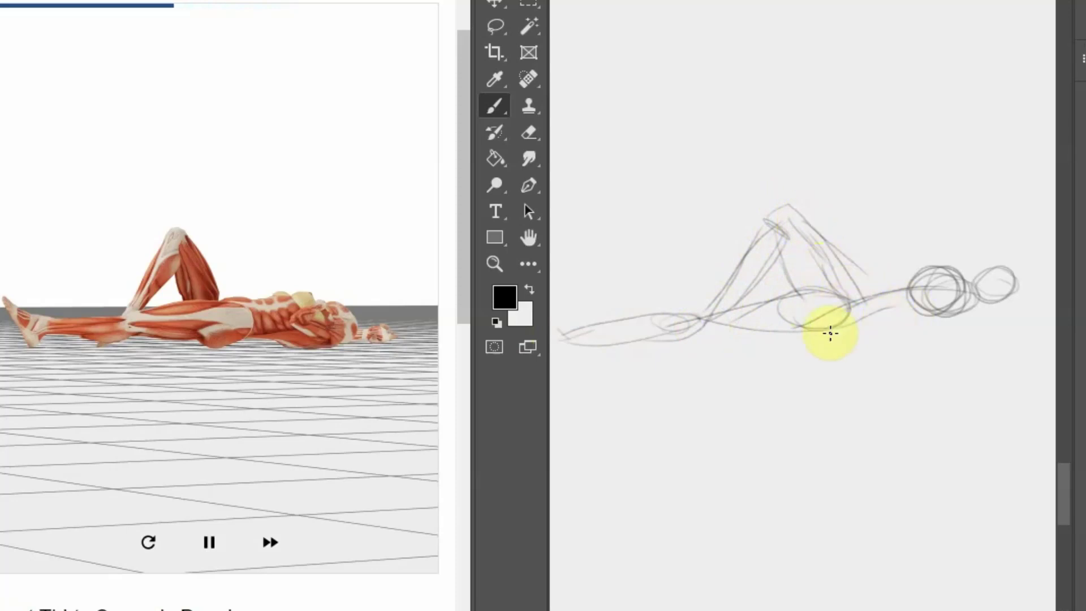
{"action": "mouse_move", "coordinate": [817, 334]}
{"action": "left_mouse_down"}
{"action": "mouse_move", "coordinate": [914, 310]}
{"action": "mouse_move", "coordinate": [849, 296]}
{"action": "mouse_move", "coordinate": [931, 286]}
{"action": "mouse_move", "coordinate": [945, 306]}
{"action": "mouse_move", "coordinate": [936, 301]}
{"action": "mouse_move", "coordinate": [990, 310]}
{"action": "mouse_move", "coordinate": [971, 291]}
{"action": "mouse_move", "coordinate": [960, 318]}
{"action": "mouse_move", "coordinate": [970, 306]}
{"action": "mouse_move", "coordinate": [944, 315]}
{"action": "mouse_move", "coordinate": [948, 279]}
{"action": "mouse_move", "coordinate": [968, 266]}
{"action": "mouse_move", "coordinate": [939, 286]}
{"action": "mouse_move", "coordinate": [940, 273]}
{"action": "mouse_move", "coordinate": [1042, 291]}
{"action": "mouse_move", "coordinate": [1013, 291]}
{"action": "left_mouse_up"}
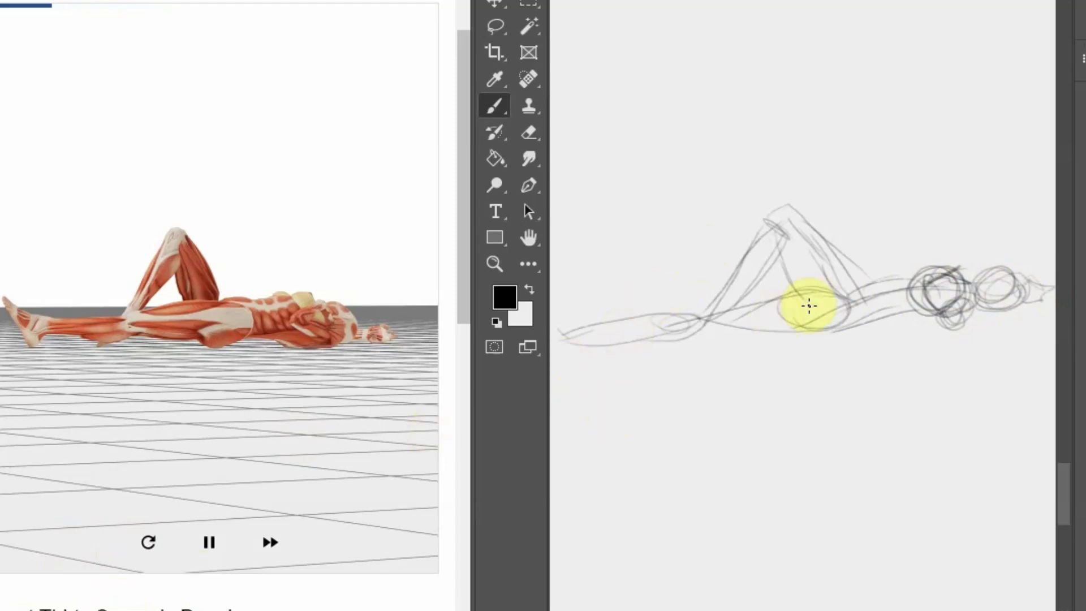
{"action": "mouse_move", "coordinate": [810, 305]}
{"action": "left_mouse_down"}
{"action": "mouse_move", "coordinate": [814, 290]}
{"action": "mouse_move", "coordinate": [808, 331]}
{"action": "mouse_move", "coordinate": [818, 298]}
{"action": "left_mouse_up"}
{"action": "mouse_move", "coordinate": [819, 310]}
{"action": "left_mouse_down"}
{"action": "mouse_move", "coordinate": [752, 342]}
{"action": "mouse_move", "coordinate": [827, 307]}
{"action": "left_mouse_up"}
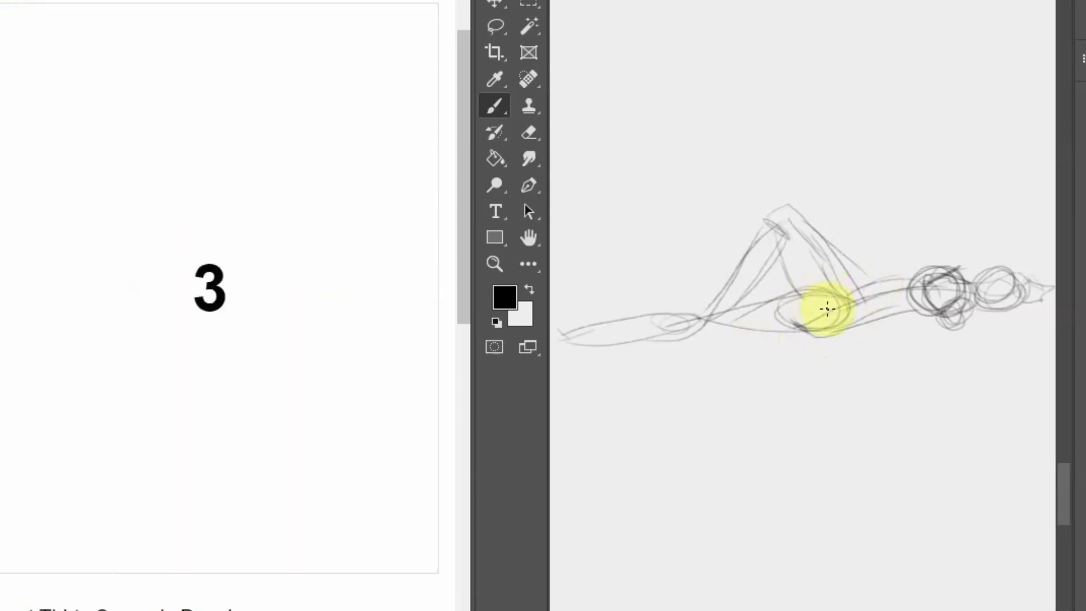
Sketch the striding figure's head, shoulder line, spine, standing leg line and torso side
{"action": "scroll", "coordinate": [803, 283], "scroll_direction": "down", "scroll_amount": 5}
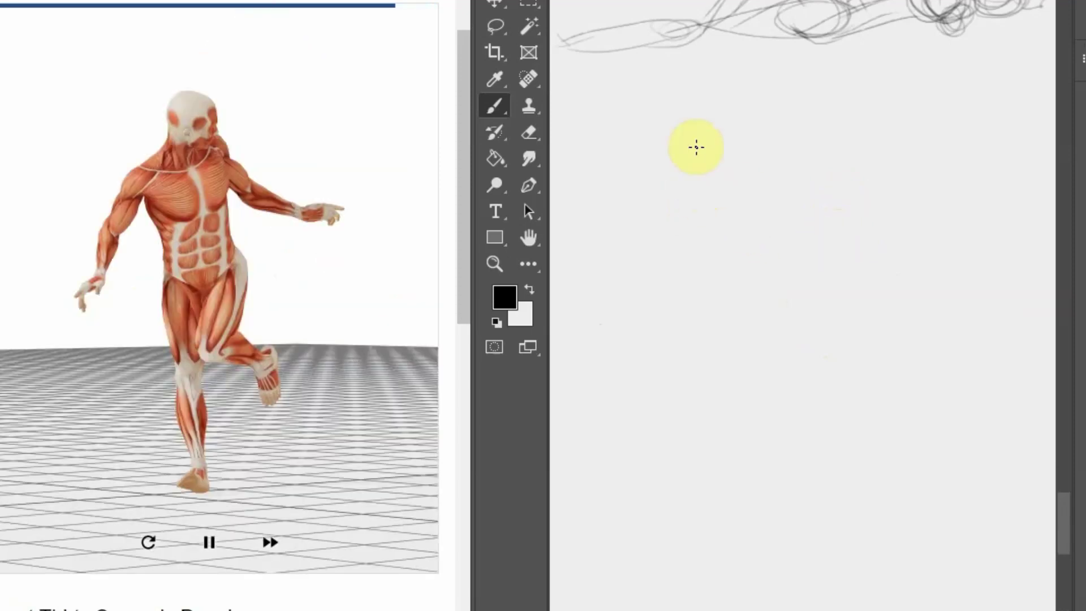
{"action": "mouse_move", "coordinate": [795, 127]}
{"action": "left_mouse_down"}
{"action": "mouse_move", "coordinate": [817, 150]}
{"action": "mouse_move", "coordinate": [774, 159]}
{"action": "left_mouse_up"}
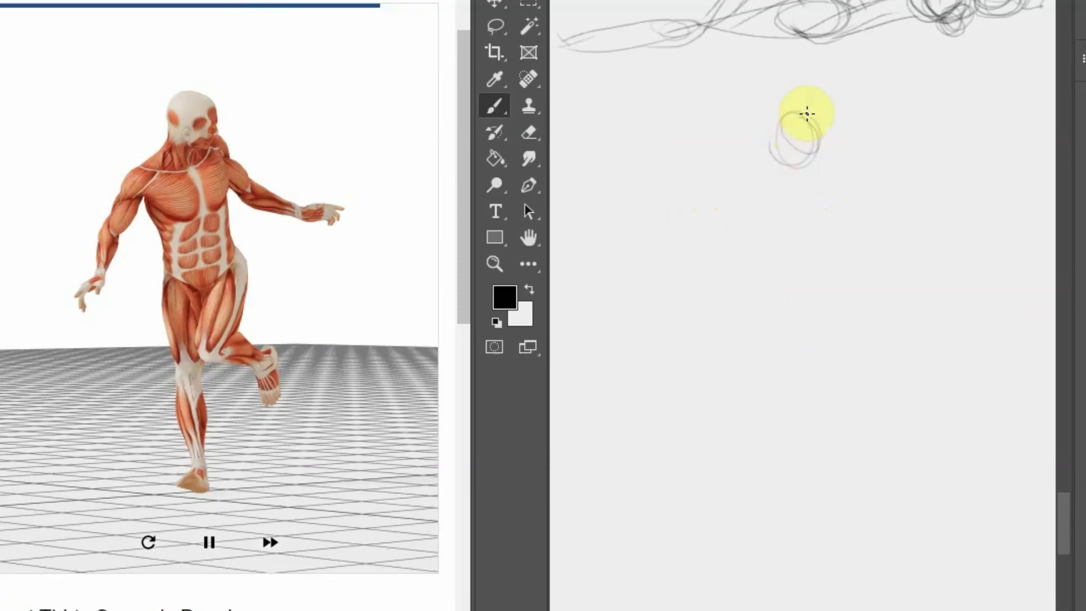
{"action": "left_click_drag", "start_coordinate": [807, 113], "coordinate": [810, 133]}
{"action": "left_click_drag", "start_coordinate": [739, 213], "coordinate": [843, 169]}
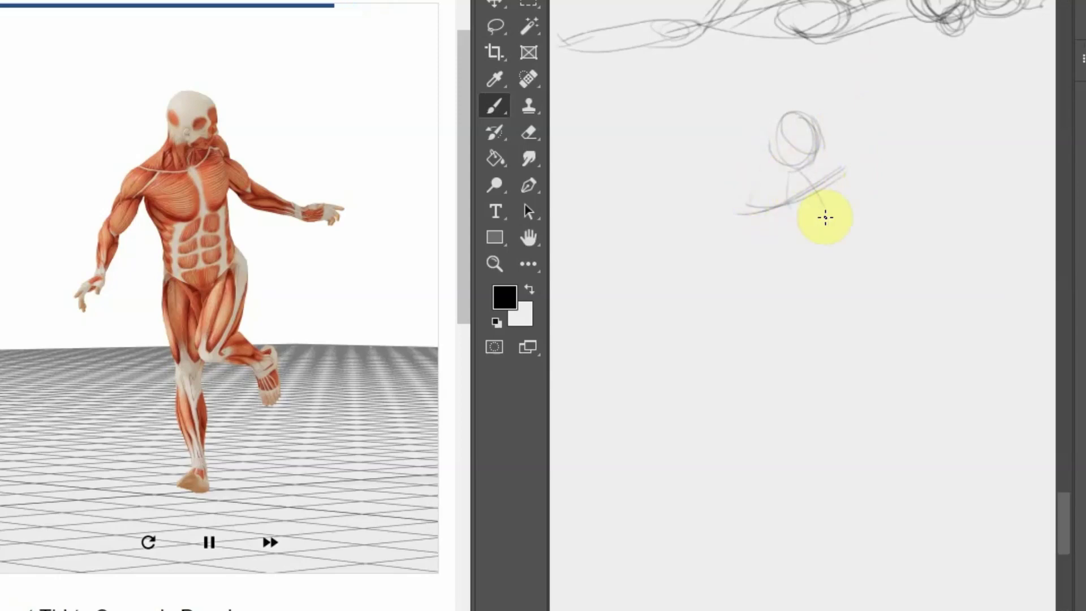
{"action": "mouse_move", "coordinate": [801, 170]}
{"action": "left_mouse_down"}
{"action": "mouse_move", "coordinate": [798, 257]}
{"action": "mouse_move", "coordinate": [810, 298]}
{"action": "left_mouse_up"}
{"action": "left_click_drag", "start_coordinate": [820, 258], "coordinate": [835, 339]}
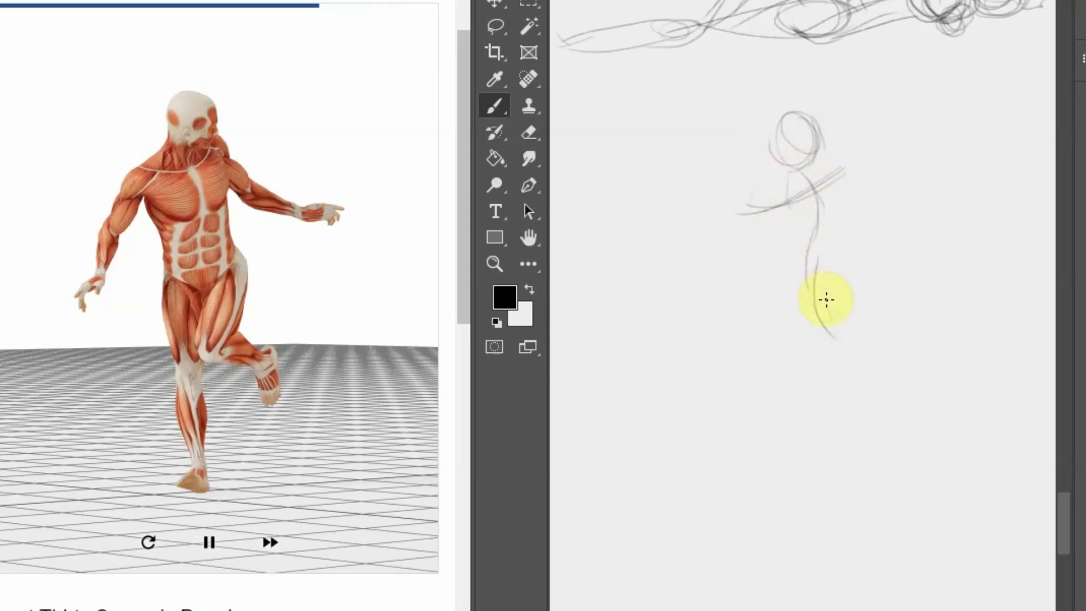
{"action": "left_click_drag", "start_coordinate": [784, 309], "coordinate": [785, 505]}
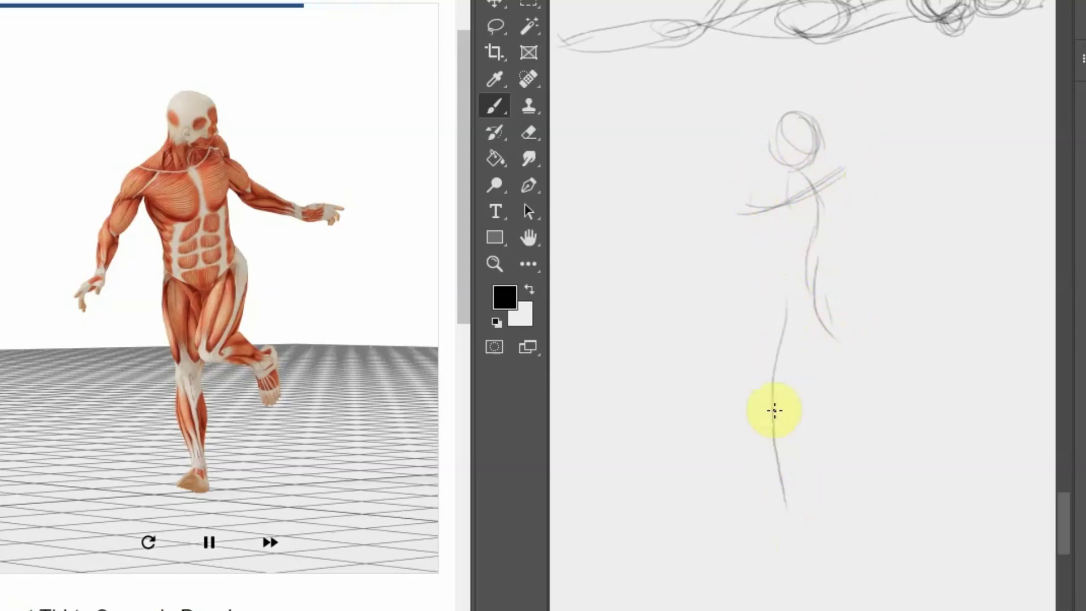
{"action": "left_click_drag", "start_coordinate": [775, 411], "coordinate": [761, 513]}
{"action": "left_click_drag", "start_coordinate": [747, 213], "coordinate": [766, 276]}
{"action": "left_click_drag", "start_coordinate": [749, 222], "coordinate": [777, 290]}
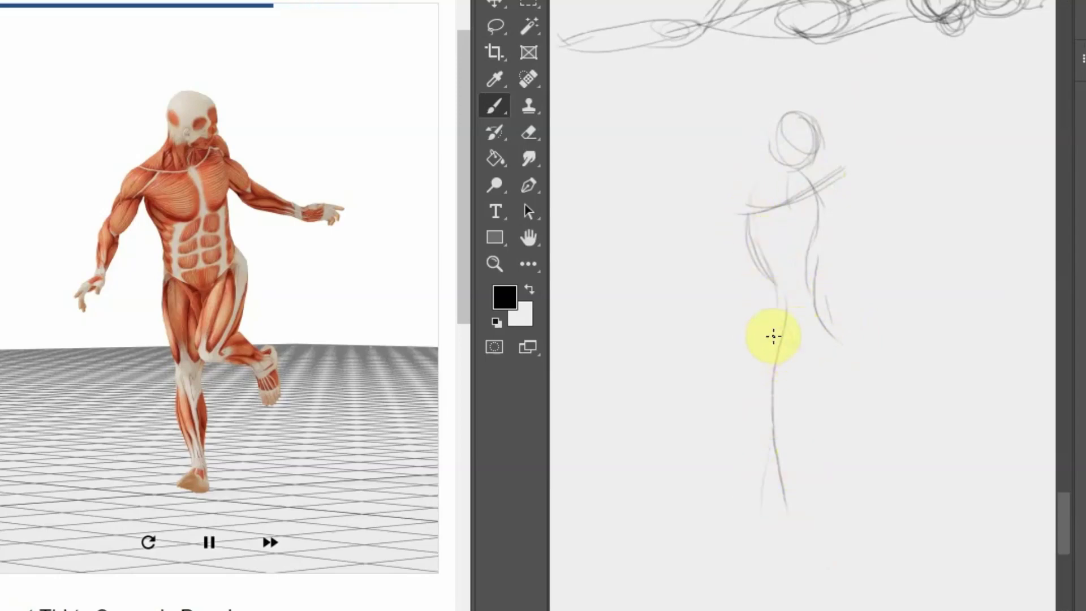
Outline both sides of the standing leg down below the knee
{"action": "left_click_drag", "start_coordinate": [784, 440], "coordinate": [772, 397]}
{"action": "left_click_drag", "start_coordinate": [767, 351], "coordinate": [779, 441]}
{"action": "mouse_move", "coordinate": [803, 348]}
{"action": "left_mouse_down"}
{"action": "mouse_move", "coordinate": [780, 448]}
{"action": "mouse_move", "coordinate": [786, 552]}
{"action": "left_mouse_up"}
{"action": "left_click_drag", "start_coordinate": [767, 438], "coordinate": [773, 531]}
{"action": "left_click_drag", "start_coordinate": [780, 487], "coordinate": [776, 532]}
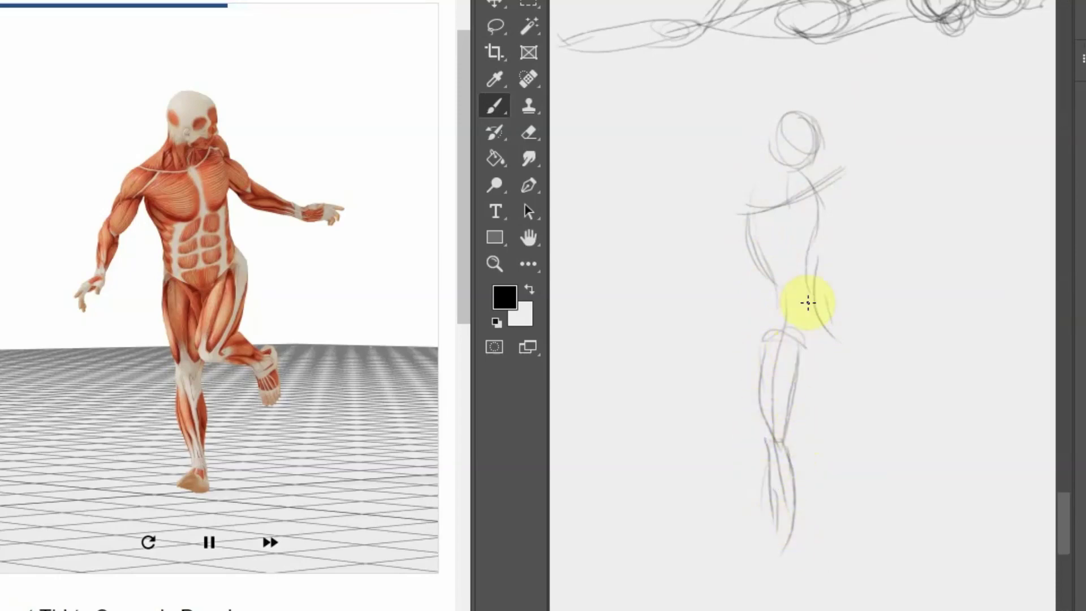
Add the torso's back line and the raised leg's contours down to the ankle
{"action": "left_click_drag", "start_coordinate": [808, 280], "coordinate": [814, 229]}
{"action": "left_click_drag", "start_coordinate": [836, 184], "coordinate": [845, 291]}
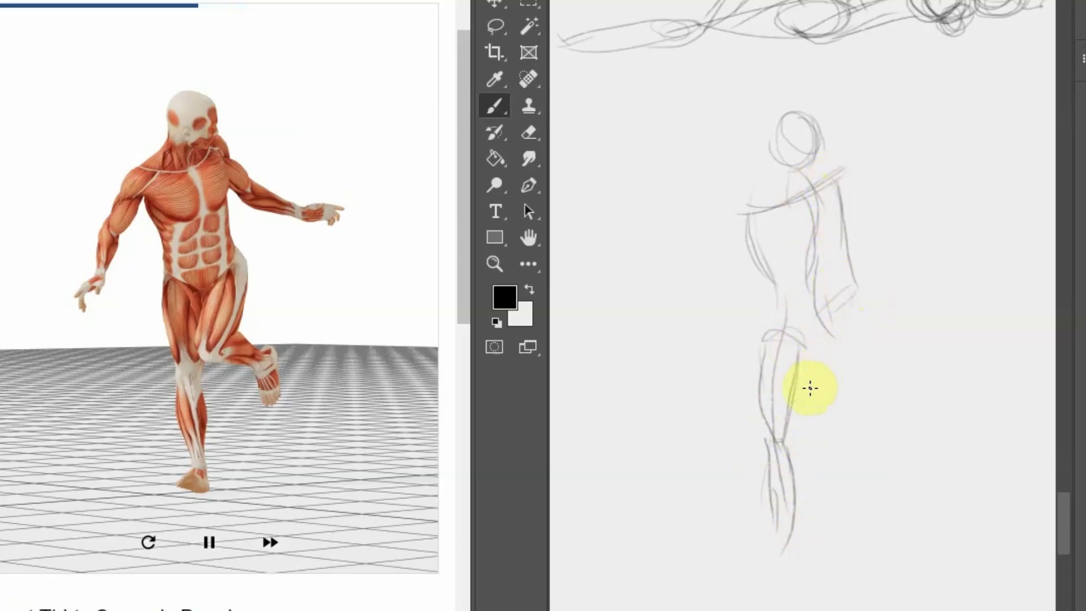
{"action": "left_click_drag", "start_coordinate": [813, 403], "coordinate": [823, 404]}
{"action": "left_click_drag", "start_coordinate": [820, 316], "coordinate": [800, 388]}
{"action": "mouse_move", "coordinate": [852, 300]}
{"action": "left_mouse_down"}
{"action": "mouse_move", "coordinate": [820, 408]}
{"action": "mouse_move", "coordinate": [851, 447]}
{"action": "left_mouse_up"}
{"action": "mouse_move", "coordinate": [877, 421]}
{"action": "left_mouse_down"}
{"action": "mouse_move", "coordinate": [836, 421]}
{"action": "mouse_move", "coordinate": [898, 418]}
{"action": "mouse_move", "coordinate": [864, 448]}
{"action": "left_mouse_up"}
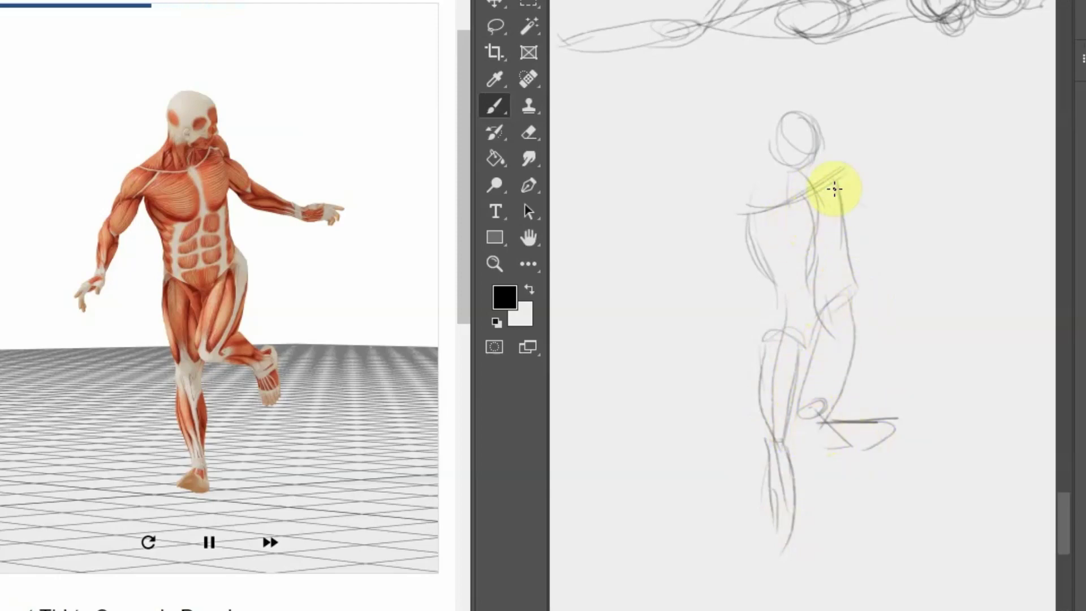
Draw the arm extending right and the arm reaching down-left with its hand
{"action": "mouse_move", "coordinate": [834, 188]}
{"action": "left_mouse_down"}
{"action": "mouse_move", "coordinate": [895, 223]}
{"action": "mouse_move", "coordinate": [939, 217]}
{"action": "left_mouse_up"}
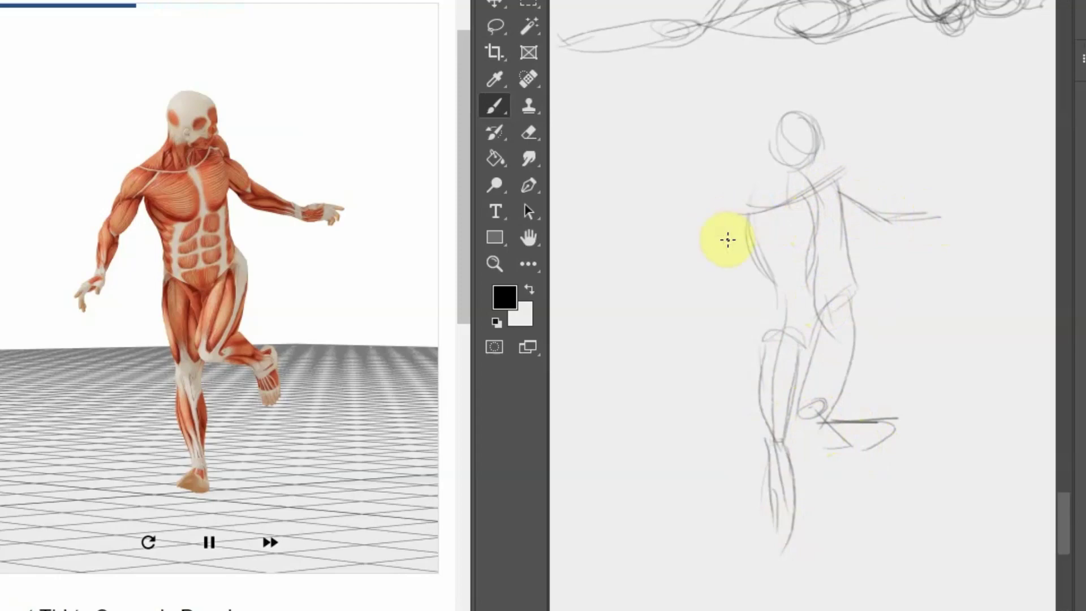
{"action": "left_click_drag", "start_coordinate": [747, 213], "coordinate": [695, 276]}
{"action": "left_click_drag", "start_coordinate": [696, 280], "coordinate": [694, 330]}
{"action": "mouse_move", "coordinate": [716, 278]}
{"action": "left_mouse_down"}
{"action": "mouse_move", "coordinate": [684, 278]}
{"action": "mouse_move", "coordinate": [693, 350]}
{"action": "mouse_move", "coordinate": [697, 340]}
{"action": "left_mouse_up"}
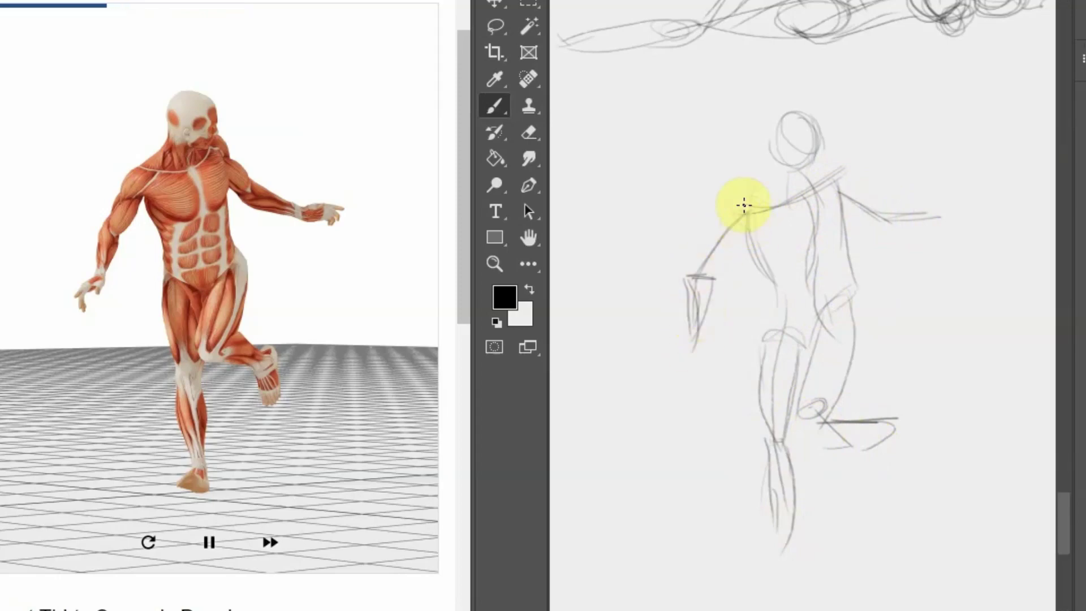
{"action": "mouse_move", "coordinate": [744, 205]}
{"action": "left_mouse_down"}
{"action": "mouse_move", "coordinate": [687, 279]}
{"action": "mouse_move", "coordinate": [752, 214]}
{"action": "mouse_move", "coordinate": [806, 185]}
{"action": "mouse_move", "coordinate": [746, 209]}
{"action": "mouse_move", "coordinate": [821, 147]}
{"action": "left_mouse_up"}
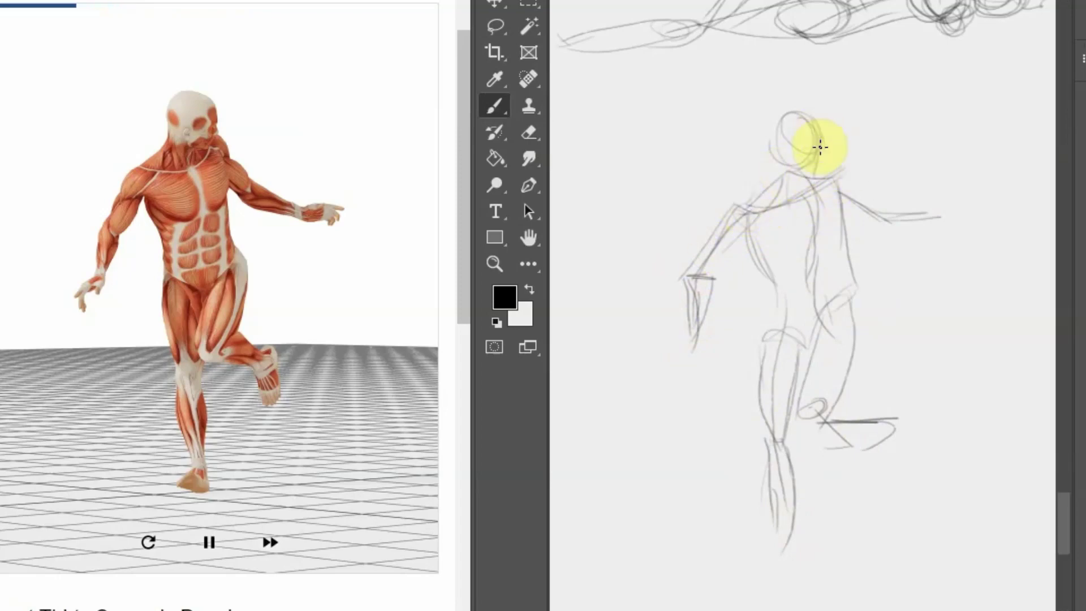
{"action": "mouse_move", "coordinate": [855, 185]}
{"action": "left_mouse_down"}
{"action": "mouse_move", "coordinate": [884, 219]}
{"action": "mouse_move", "coordinate": [873, 226]}
{"action": "mouse_move", "coordinate": [846, 169]}
{"action": "left_mouse_up"}
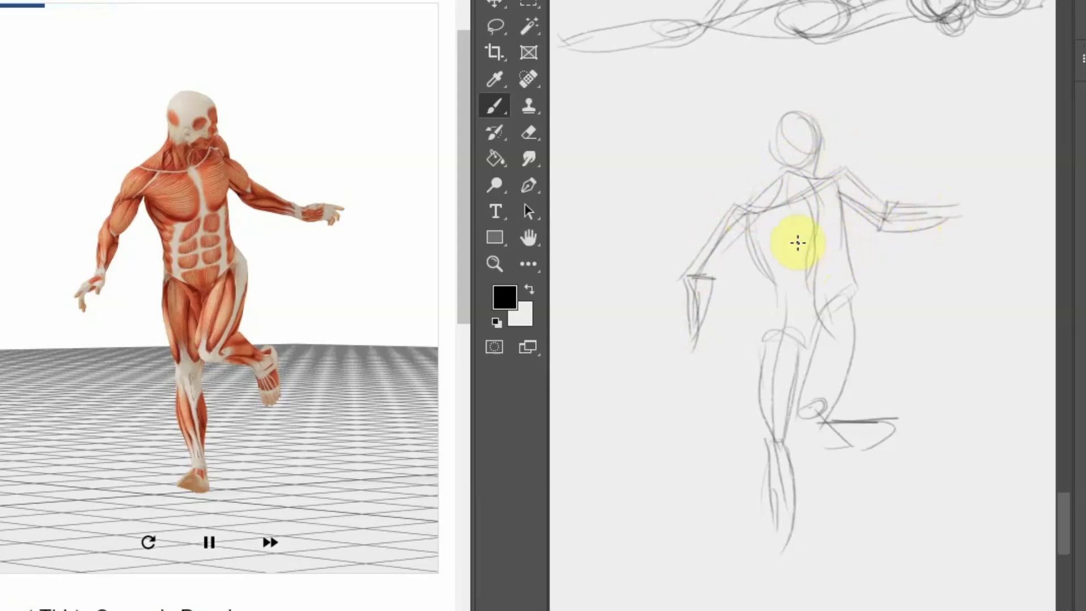
Refine the left torso, hip and inner thigh, and outline the raised foot
{"action": "left_click_drag", "start_coordinate": [773, 261], "coordinate": [753, 225]}
{"action": "mouse_move", "coordinate": [863, 280]}
{"action": "left_mouse_down"}
{"action": "mouse_move", "coordinate": [866, 322]}
{"action": "mouse_move", "coordinate": [842, 358]}
{"action": "mouse_move", "coordinate": [801, 354]}
{"action": "mouse_move", "coordinate": [789, 410]}
{"action": "left_mouse_up"}
{"action": "mouse_move", "coordinate": [813, 324]}
{"action": "left_mouse_down"}
{"action": "mouse_move", "coordinate": [789, 399]}
{"action": "mouse_move", "coordinate": [831, 426]}
{"action": "mouse_move", "coordinate": [883, 419]}
{"action": "left_mouse_up"}
{"action": "mouse_move", "coordinate": [815, 409]}
{"action": "left_mouse_down"}
{"action": "mouse_move", "coordinate": [871, 402]}
{"action": "mouse_move", "coordinate": [897, 418]}
{"action": "mouse_move", "coordinate": [794, 433]}
{"action": "mouse_move", "coordinate": [904, 412]}
{"action": "left_mouse_up"}
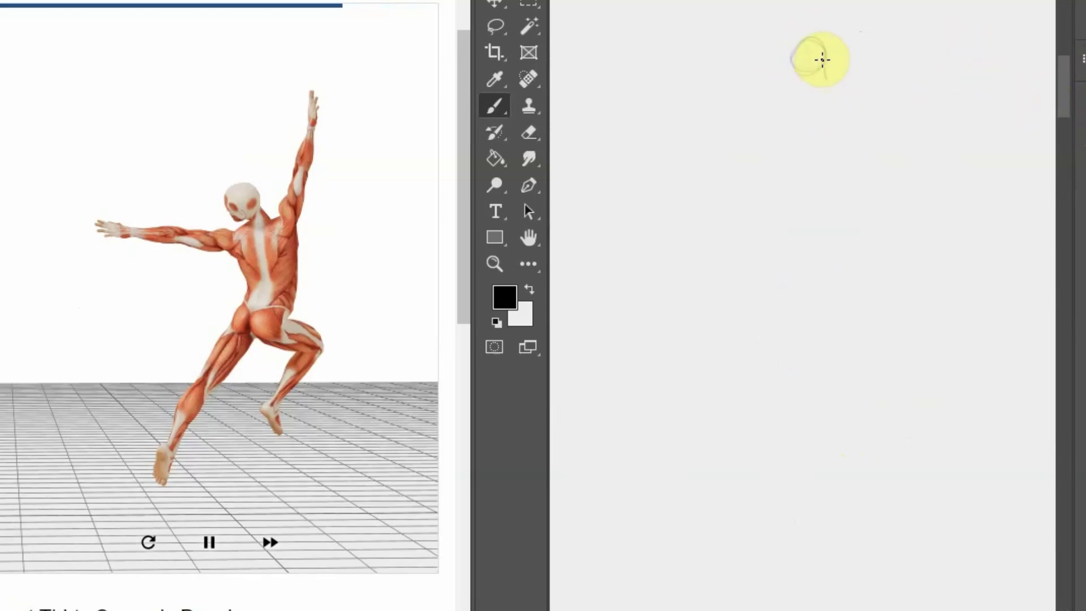
Draw the leaping figure's action line, ribcage and extended leg with its knee
{"action": "left_click_drag", "start_coordinate": [822, 60], "coordinate": [672, 390]}
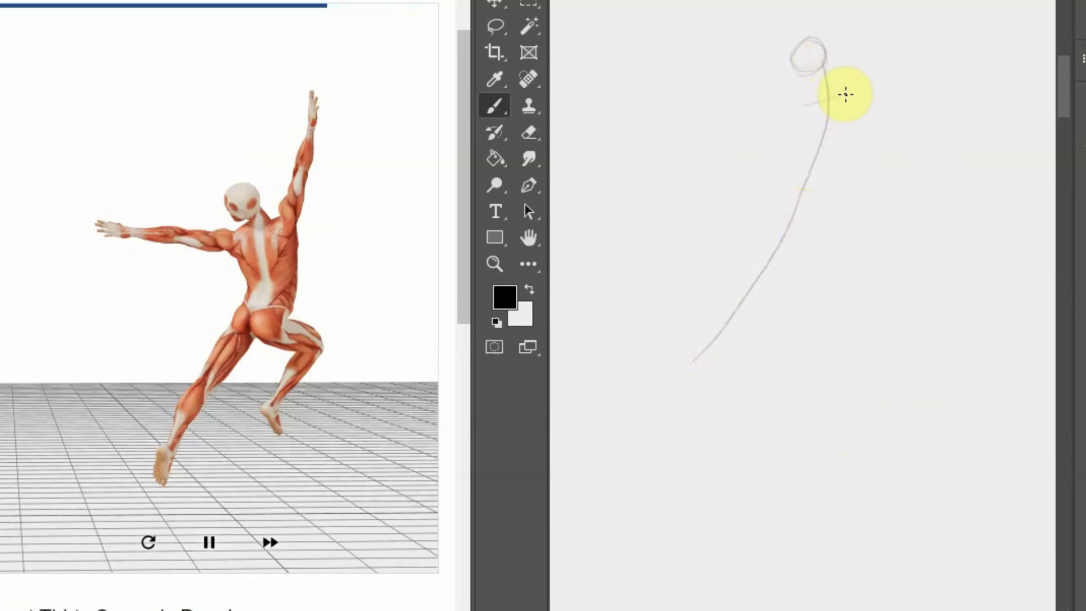
{"action": "mouse_move", "coordinate": [846, 94]}
{"action": "left_mouse_down"}
{"action": "mouse_move", "coordinate": [856, 87]}
{"action": "mouse_move", "coordinate": [803, 114]}
{"action": "mouse_move", "coordinate": [842, 128]}
{"action": "mouse_move", "coordinate": [843, 118]}
{"action": "mouse_move", "coordinate": [814, 177]}
{"action": "mouse_move", "coordinate": [803, 145]}
{"action": "mouse_move", "coordinate": [826, 157]}
{"action": "mouse_move", "coordinate": [797, 144]}
{"action": "mouse_move", "coordinate": [811, 155]}
{"action": "left_mouse_up"}
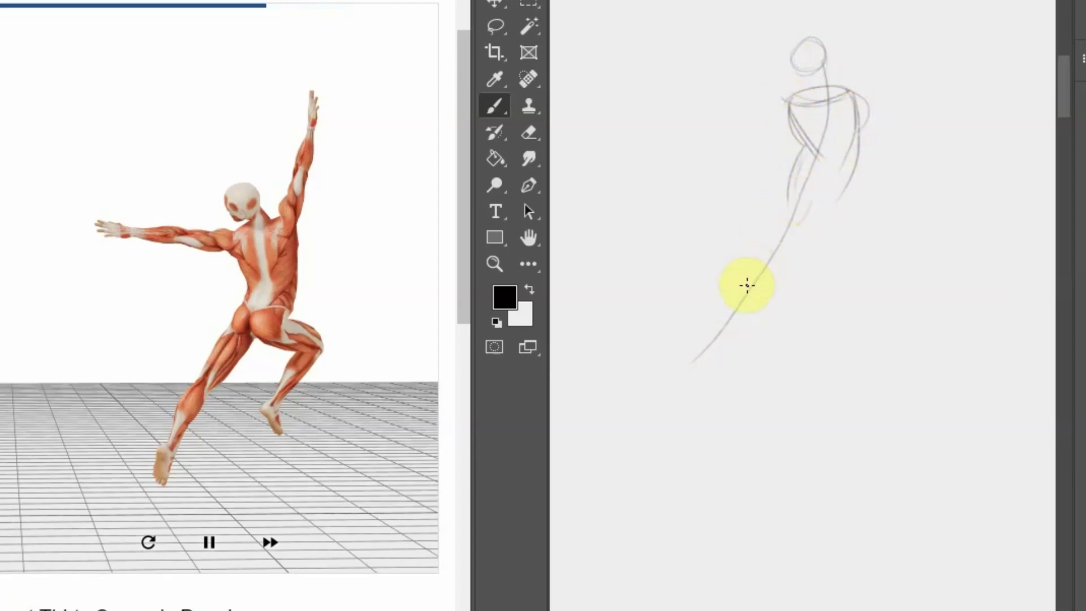
{"action": "left_click_drag", "start_coordinate": [748, 285], "coordinate": [759, 283]}
{"action": "left_click_drag", "start_coordinate": [695, 337], "coordinate": [735, 277]}
{"action": "mouse_move", "coordinate": [699, 365]}
{"action": "left_mouse_down"}
{"action": "mouse_move", "coordinate": [759, 274]}
{"action": "mouse_move", "coordinate": [730, 318]}
{"action": "left_mouse_up"}
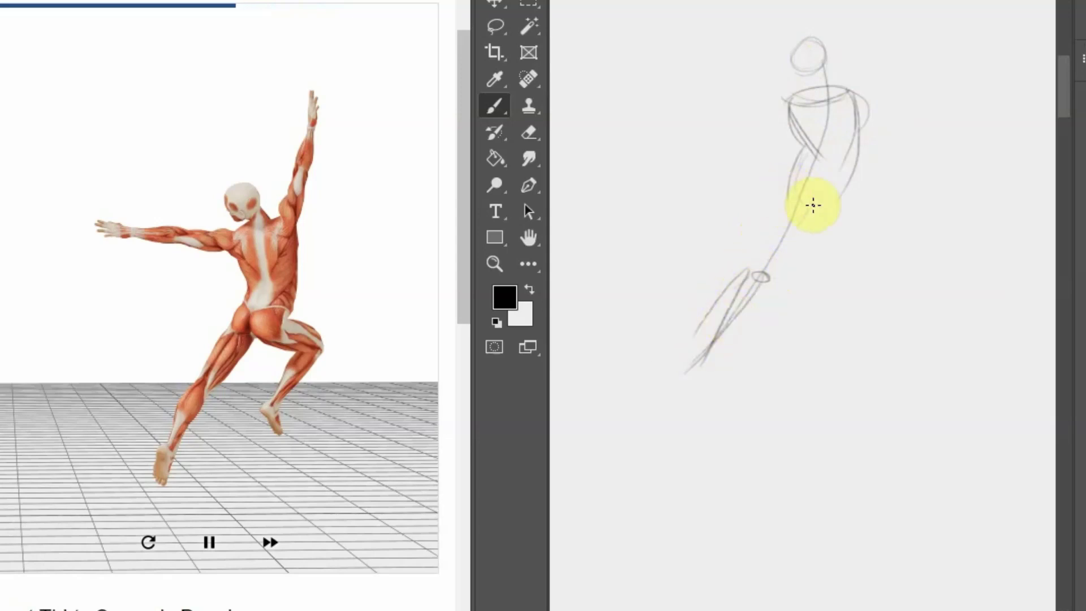
Sketch the bent leg and the foot at the end of the extended shin
{"action": "mouse_move", "coordinate": [806, 198]}
{"action": "left_mouse_down"}
{"action": "mouse_move", "coordinate": [792, 194]}
{"action": "mouse_move", "coordinate": [808, 211]}
{"action": "mouse_move", "coordinate": [905, 238]}
{"action": "mouse_move", "coordinate": [883, 211]}
{"action": "left_mouse_up"}
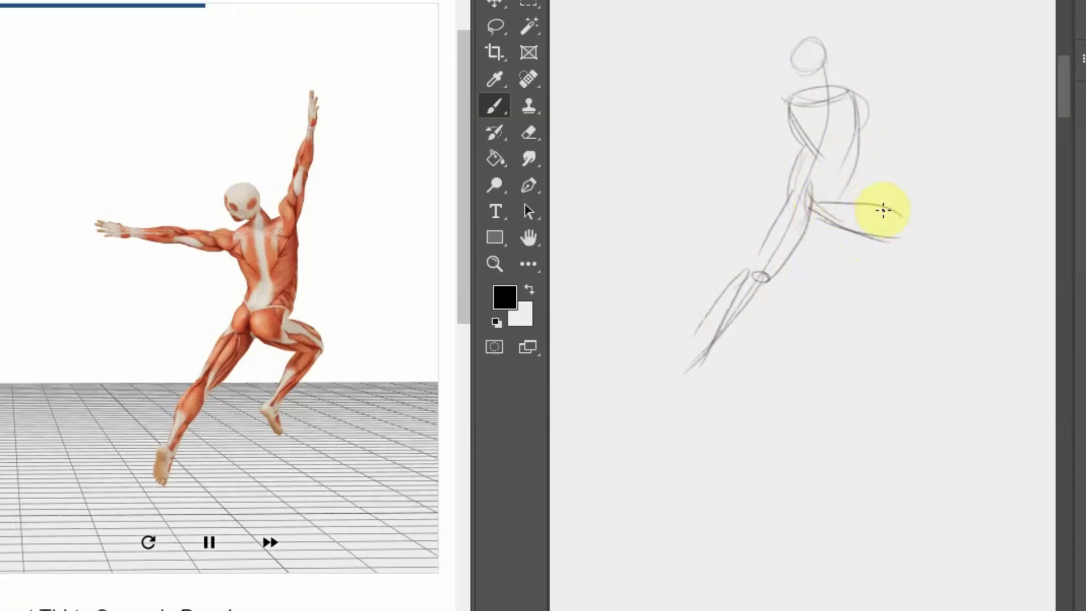
{"action": "left_click_drag", "start_coordinate": [826, 186], "coordinate": [885, 214]}
{"action": "left_click_drag", "start_coordinate": [880, 205], "coordinate": [832, 294]}
{"action": "mouse_move", "coordinate": [900, 221]}
{"action": "left_mouse_down"}
{"action": "mouse_move", "coordinate": [829, 300]}
{"action": "mouse_move", "coordinate": [851, 304]}
{"action": "mouse_move", "coordinate": [846, 323]}
{"action": "left_mouse_up"}
{"action": "left_click_drag", "start_coordinate": [730, 325], "coordinate": [692, 378]}
Draw one arm raised toward the top and the other arm stretched horizontally
{"action": "left_click_drag", "start_coordinate": [862, 105], "coordinate": [929, 31]}
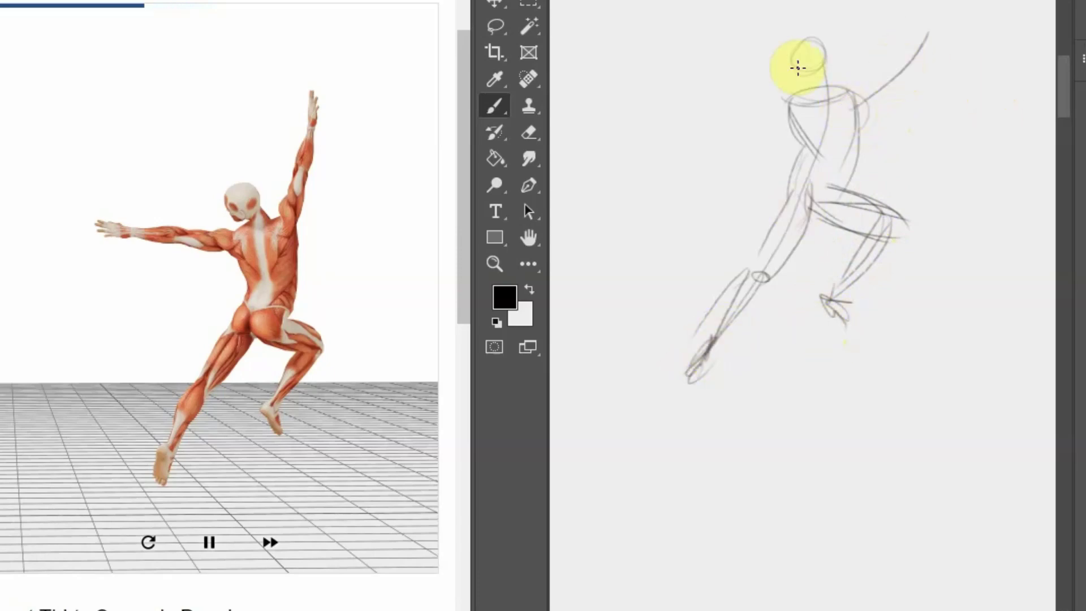
{"action": "left_click_drag", "start_coordinate": [789, 106], "coordinate": [717, 34]}
{"action": "key", "text": "ctrl+z"}
{"action": "left_click_drag", "start_coordinate": [784, 116], "coordinate": [660, 120]}
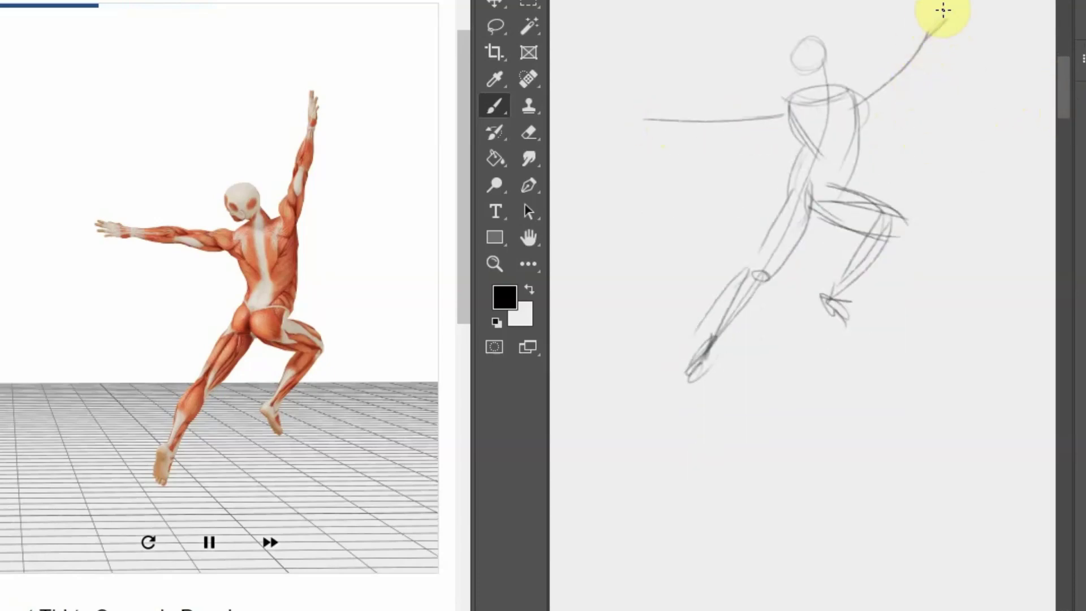
Add the raised hand and horizontal wrist, then strengthen the shoulder and back of head
{"action": "mouse_move", "coordinate": [900, 56]}
{"action": "left_mouse_down"}
{"action": "mouse_move", "coordinate": [922, 54]}
{"action": "mouse_move", "coordinate": [931, 19]}
{"action": "mouse_move", "coordinate": [965, 6]}
{"action": "left_mouse_up"}
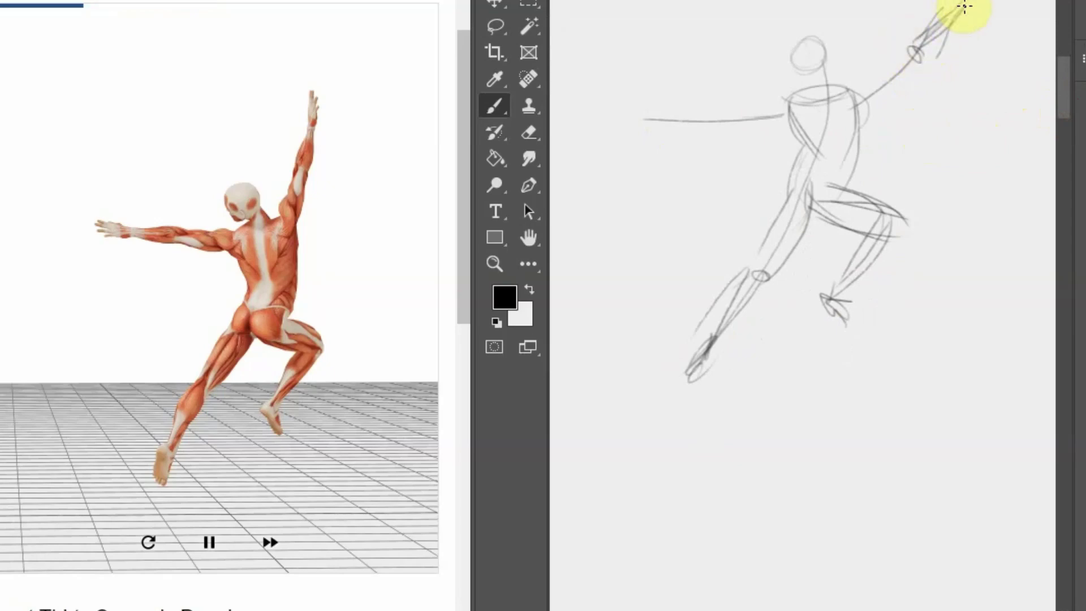
{"action": "mouse_move", "coordinate": [871, 109]}
{"action": "left_mouse_down"}
{"action": "mouse_move", "coordinate": [892, 70]}
{"action": "mouse_move", "coordinate": [856, 92]}
{"action": "left_mouse_up"}
{"action": "mouse_move", "coordinate": [712, 128]}
{"action": "left_mouse_down"}
{"action": "mouse_move", "coordinate": [643, 126]}
{"action": "mouse_move", "coordinate": [702, 120]}
{"action": "left_mouse_up"}
{"action": "mouse_move", "coordinate": [786, 98]}
{"action": "left_mouse_down"}
{"action": "mouse_move", "coordinate": [782, 124]}
{"action": "mouse_move", "coordinate": [791, 103]}
{"action": "mouse_move", "coordinate": [762, 129]}
{"action": "left_mouse_up"}
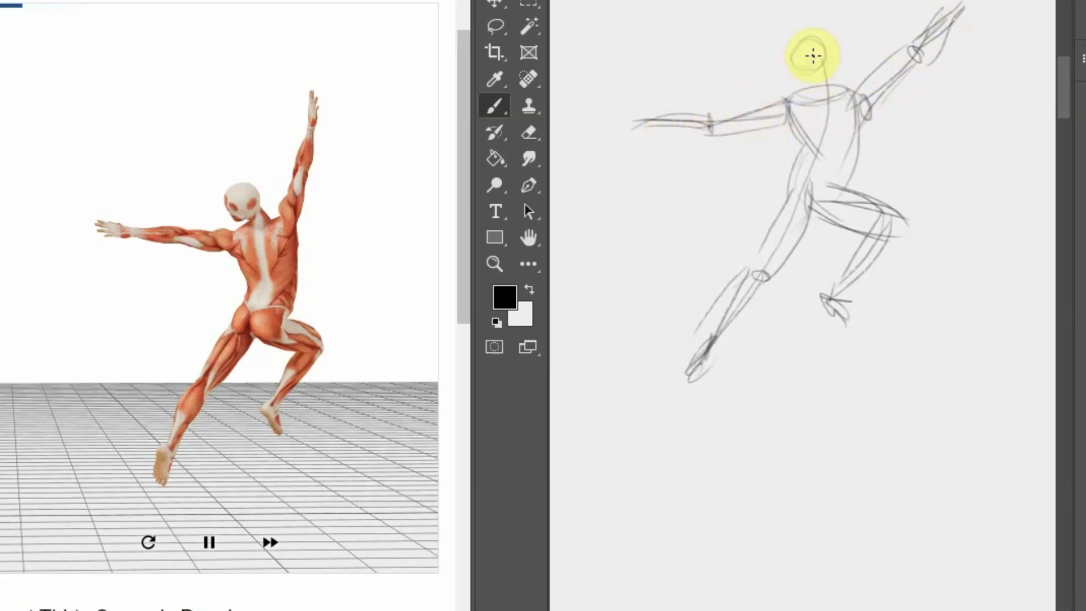
{"action": "mouse_move", "coordinate": [796, 52]}
{"action": "left_mouse_down"}
{"action": "mouse_move", "coordinate": [800, 68]}
{"action": "mouse_move", "coordinate": [790, 54]}
{"action": "mouse_move", "coordinate": [834, 75]}
{"action": "mouse_move", "coordinate": [803, 77]}
{"action": "mouse_move", "coordinate": [835, 76]}
{"action": "mouse_move", "coordinate": [790, 107]}
{"action": "mouse_move", "coordinate": [817, 104]}
{"action": "mouse_move", "coordinate": [820, 160]}
{"action": "left_mouse_up"}
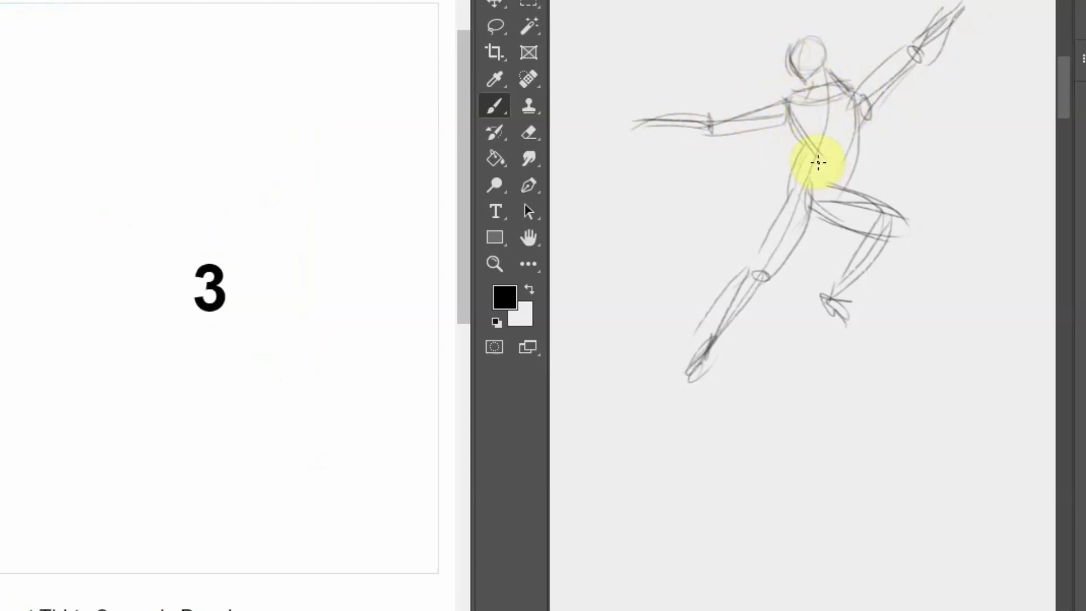
On blank canvas, draw the new figure's head loop and a curving action line down-left
{"action": "scroll", "coordinate": [803, 306], "scroll_direction": "down", "scroll_amount": 5}
{"action": "scroll", "coordinate": [802, 305], "scroll_direction": "down", "scroll_amount": 3}
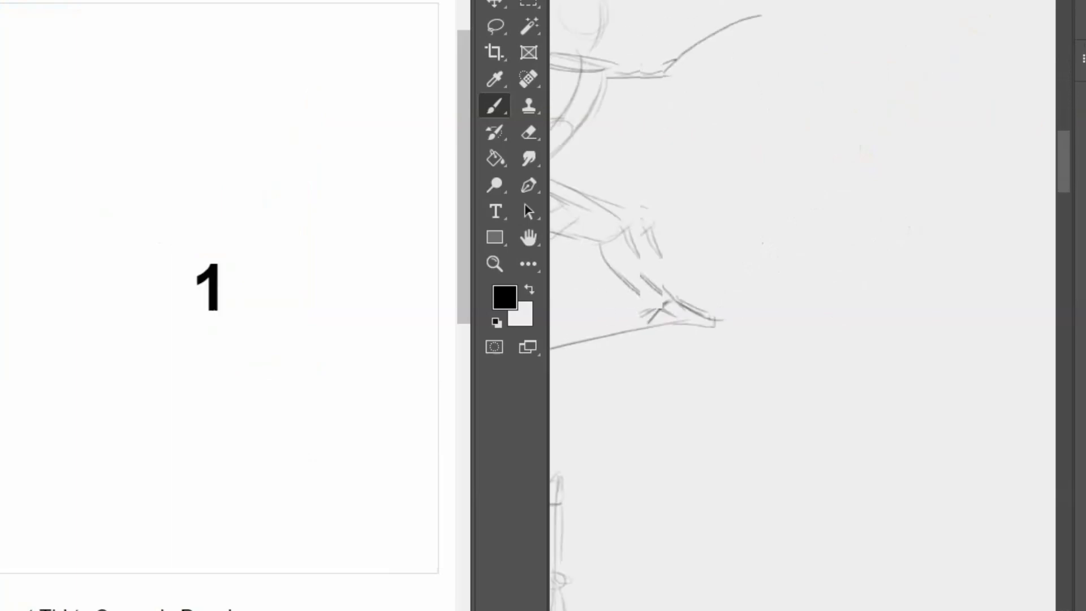
{"action": "scroll", "coordinate": [802, 306], "scroll_direction": "right", "scroll_amount": 3}
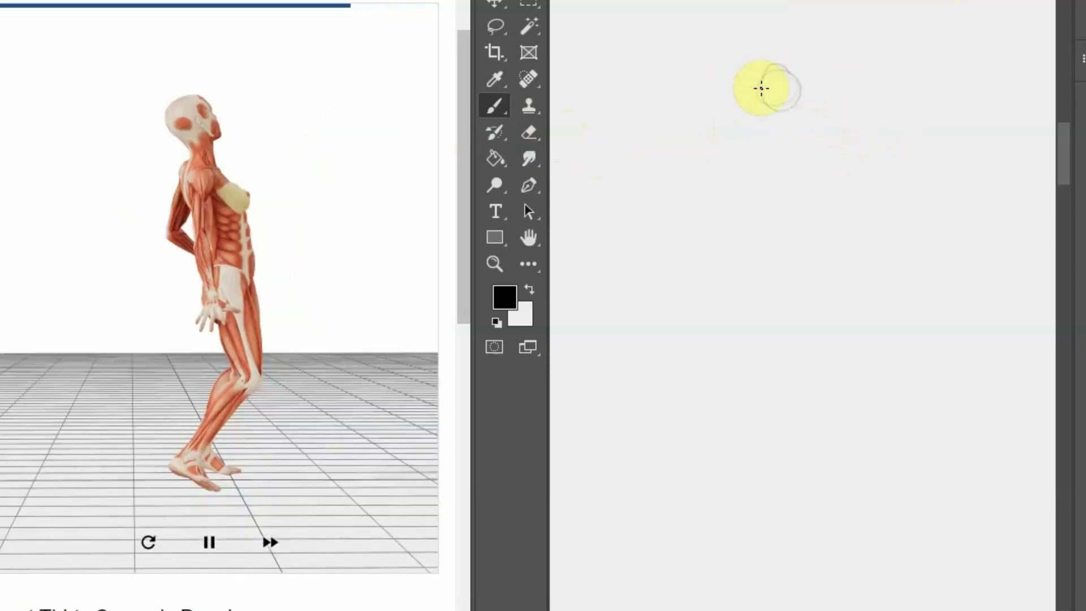
{"action": "left_click_drag", "start_coordinate": [790, 90], "coordinate": [790, 126]}
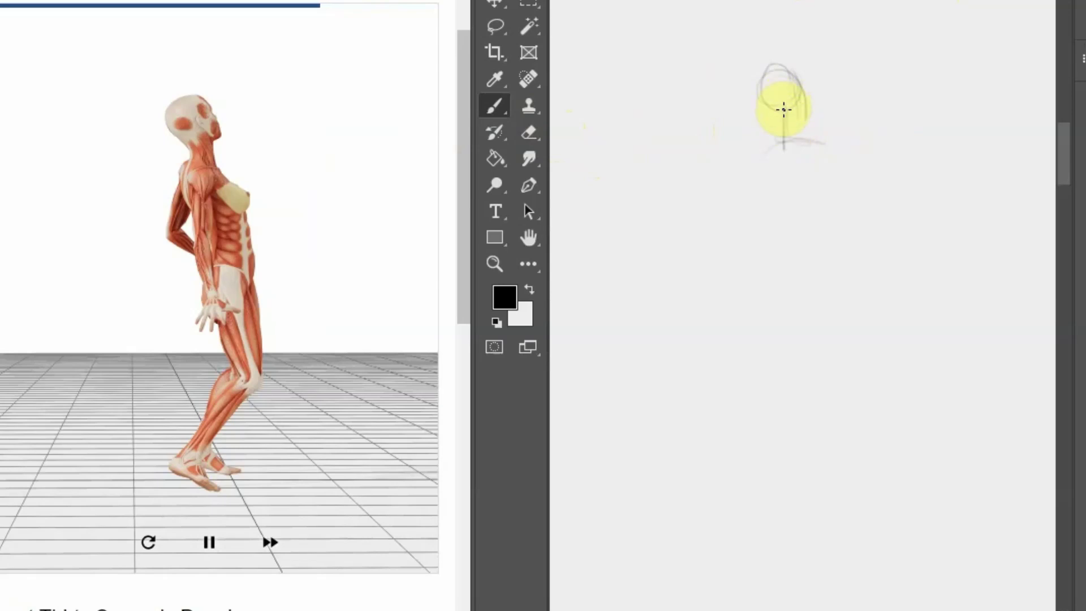
{"action": "left_click_drag", "start_coordinate": [784, 109], "coordinate": [862, 308]}
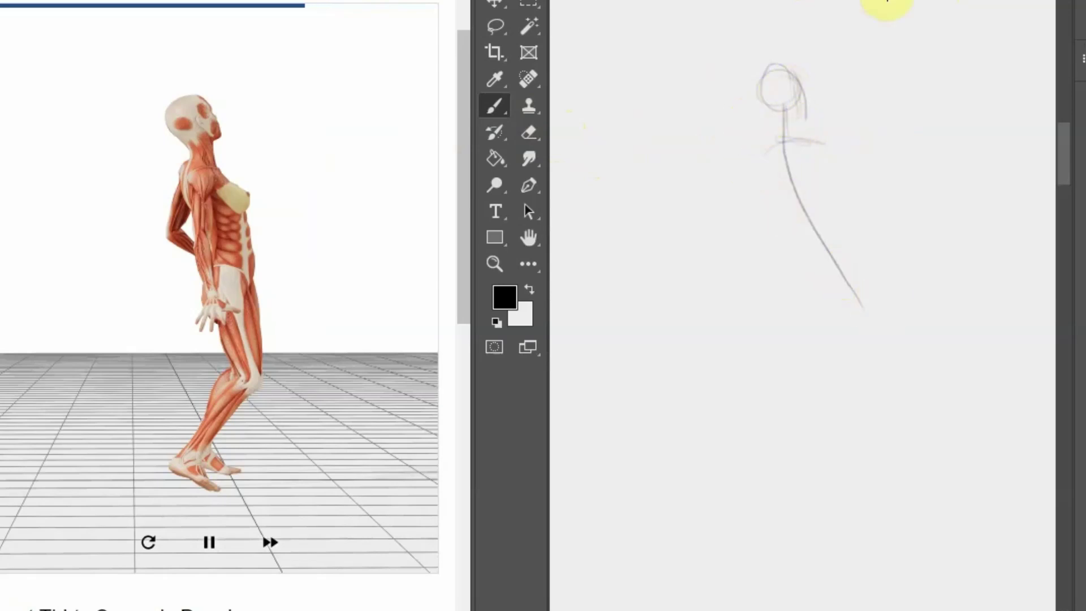
{"action": "key", "text": "ctrl+z"}
{"action": "left_click_drag", "start_coordinate": [786, 112], "coordinate": [703, 433]}
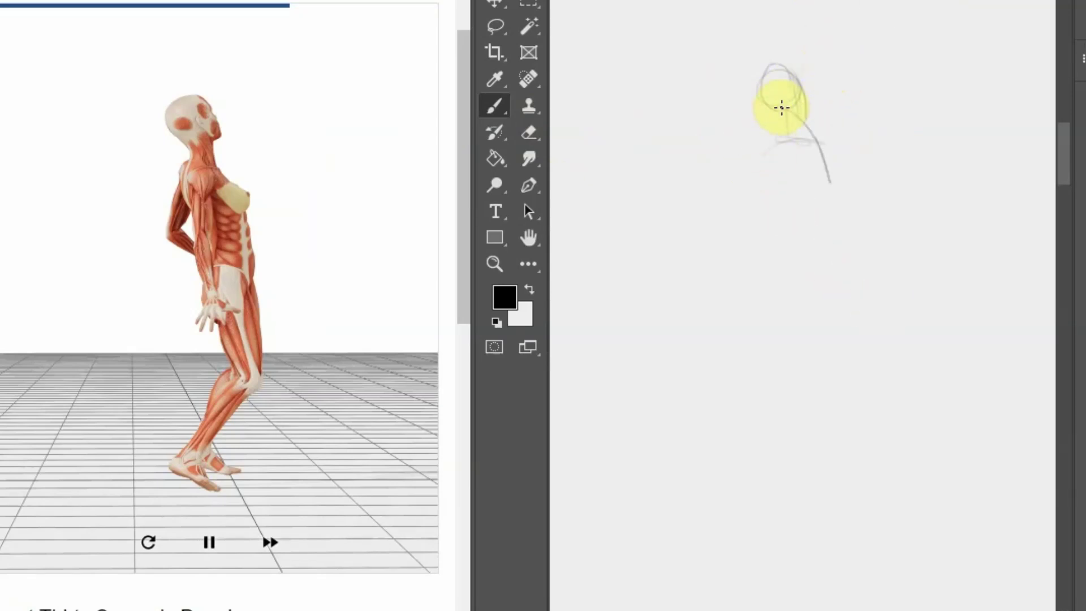
{"action": "key", "text": "ctrl+z"}
{"action": "mouse_move", "coordinate": [779, 109]}
{"action": "left_mouse_down"}
{"action": "mouse_move", "coordinate": [868, 338]}
{"action": "mouse_move", "coordinate": [662, 560]}
{"action": "left_mouse_up"}
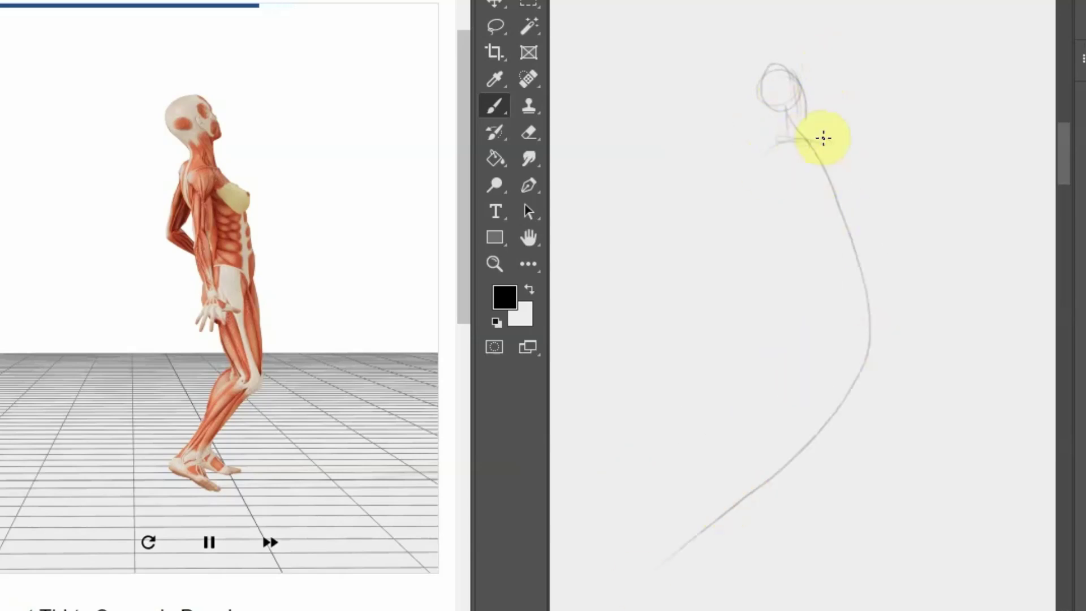
Sketch the chest curve, hip line, knee mark and leg contours down from the hip
{"action": "mouse_move", "coordinate": [824, 137]}
{"action": "left_mouse_down"}
{"action": "mouse_move", "coordinate": [830, 202]}
{"action": "mouse_move", "coordinate": [810, 160]}
{"action": "mouse_move", "coordinate": [846, 164]}
{"action": "left_mouse_up"}
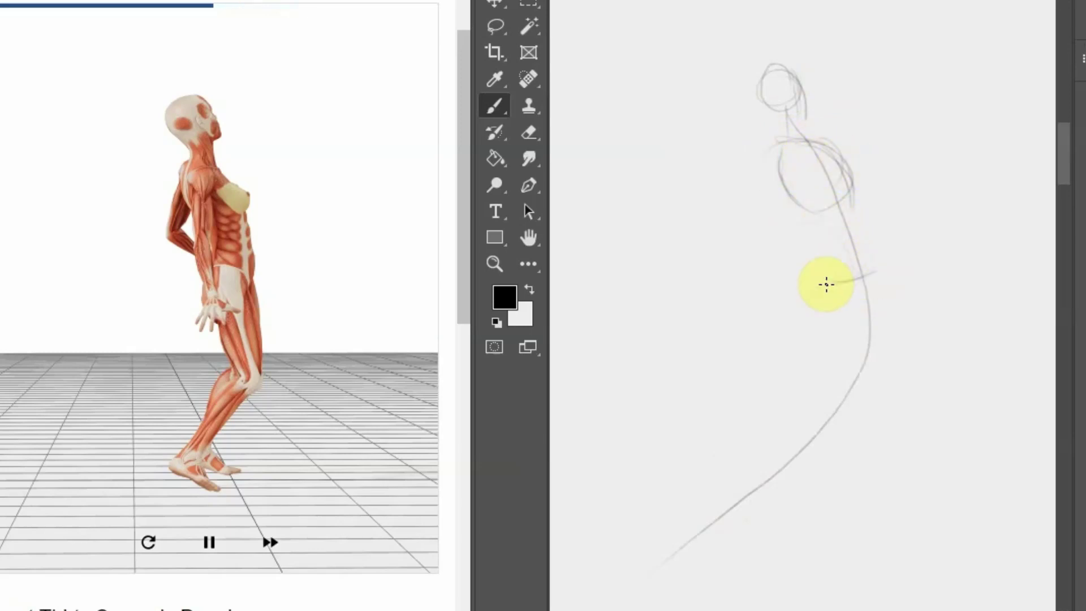
{"action": "mouse_move", "coordinate": [798, 277]}
{"action": "left_mouse_down"}
{"action": "mouse_move", "coordinate": [880, 270]}
{"action": "mouse_move", "coordinate": [868, 286]}
{"action": "left_mouse_up"}
{"action": "mouse_move", "coordinate": [824, 227]}
{"action": "left_mouse_down"}
{"action": "mouse_move", "coordinate": [793, 202]}
{"action": "mouse_move", "coordinate": [822, 291]}
{"action": "mouse_move", "coordinate": [798, 317]}
{"action": "mouse_move", "coordinate": [823, 283]}
{"action": "left_mouse_up"}
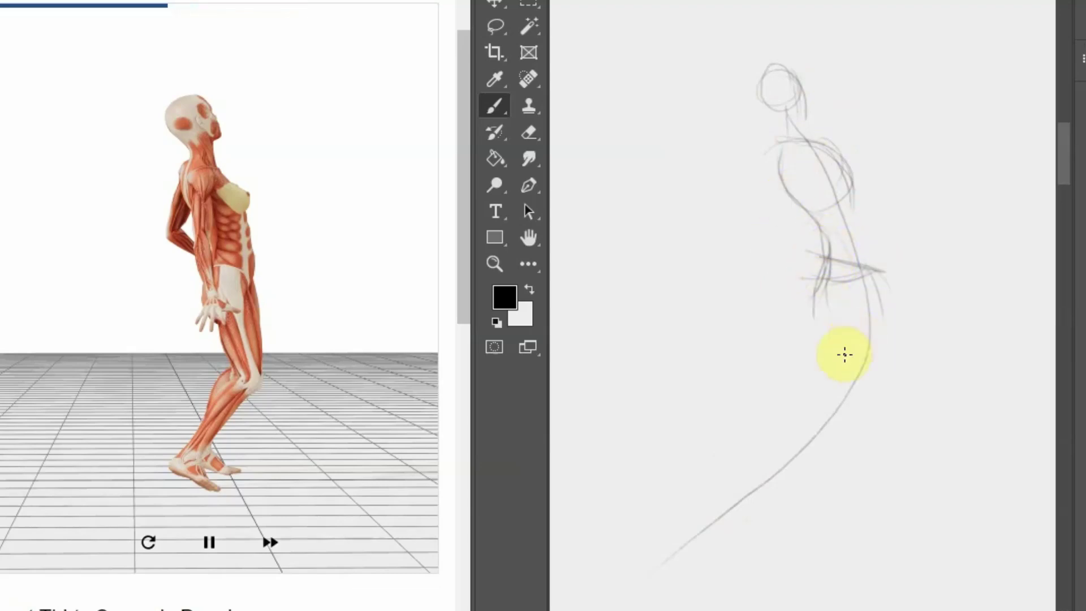
{"action": "left_click_drag", "start_coordinate": [878, 396], "coordinate": [862, 426]}
{"action": "mouse_move", "coordinate": [884, 274]}
{"action": "left_mouse_down"}
{"action": "mouse_move", "coordinate": [892, 396]}
{"action": "mouse_move", "coordinate": [883, 274]}
{"action": "mouse_move", "coordinate": [852, 427]}
{"action": "left_mouse_up"}
{"action": "mouse_move", "coordinate": [823, 257]}
{"action": "left_mouse_down"}
{"action": "mouse_move", "coordinate": [826, 318]}
{"action": "mouse_move", "coordinate": [860, 390]}
{"action": "left_mouse_up"}
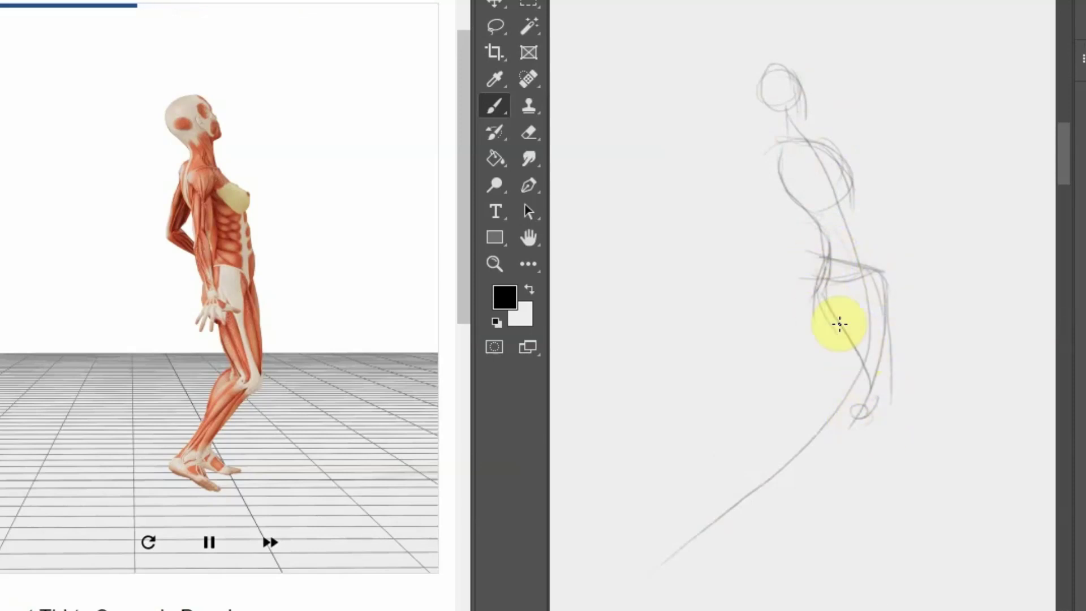
{"action": "left_click_drag", "start_coordinate": [837, 323], "coordinate": [848, 396]}
{"action": "left_click_drag", "start_coordinate": [853, 192], "coordinate": [881, 263]}
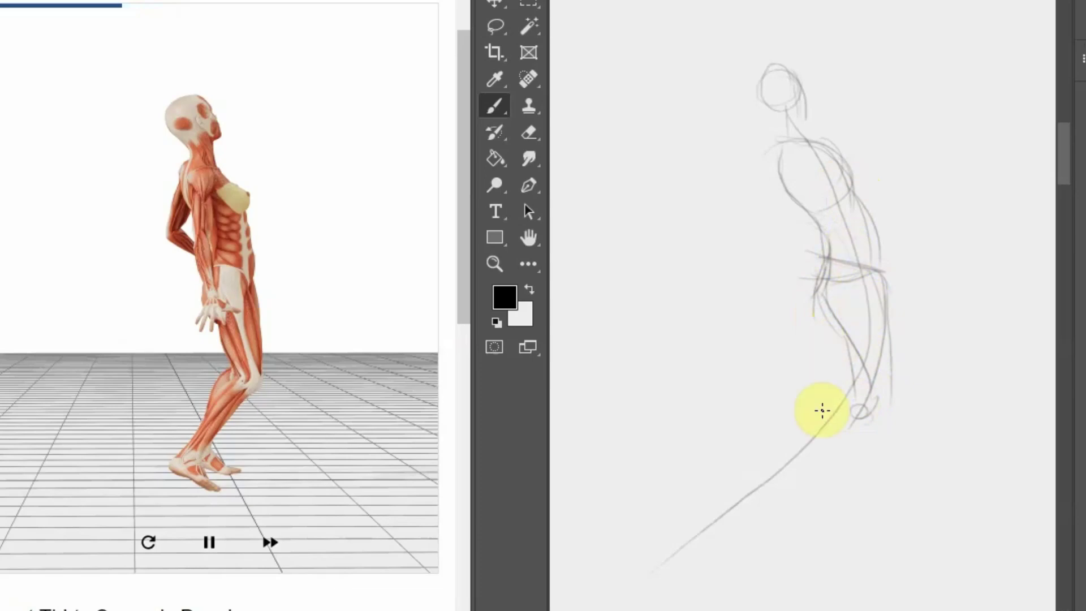
Draw both lower legs down toward the feet, ending the second at the ankle
{"action": "mouse_move", "coordinate": [842, 393]}
{"action": "left_mouse_down"}
{"action": "mouse_move", "coordinate": [781, 456]}
{"action": "mouse_move", "coordinate": [790, 461]}
{"action": "left_mouse_up"}
{"action": "left_click_drag", "start_coordinate": [878, 407], "coordinate": [756, 502]}
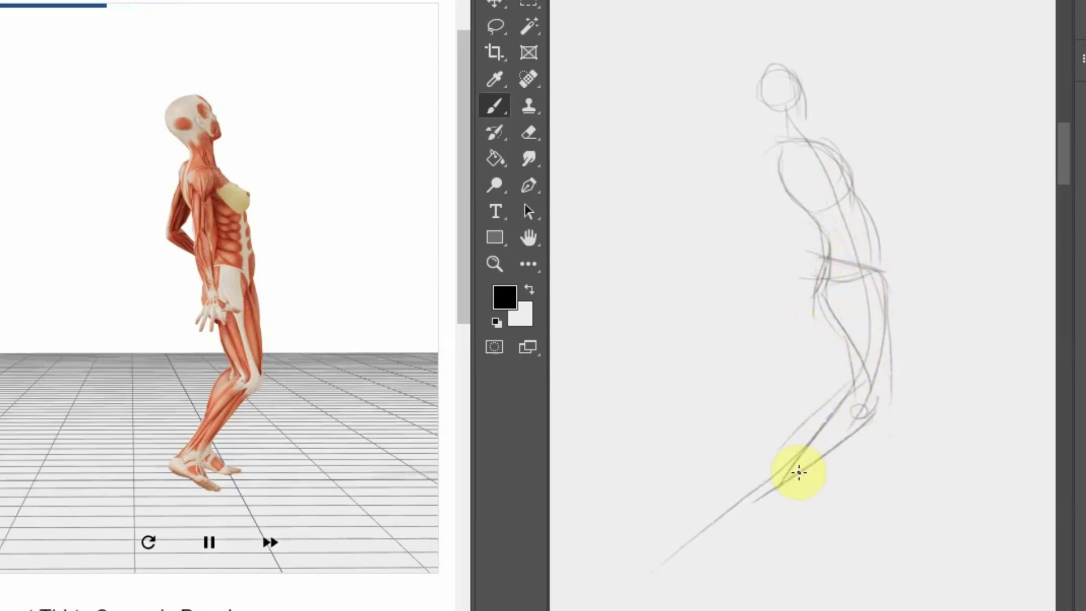
{"action": "mouse_move", "coordinate": [796, 472]}
{"action": "left_mouse_down"}
{"action": "mouse_move", "coordinate": [742, 521]}
{"action": "mouse_move", "coordinate": [773, 540]}
{"action": "left_mouse_up"}
{"action": "mouse_move", "coordinate": [831, 310]}
{"action": "left_mouse_down"}
{"action": "mouse_move", "coordinate": [847, 396]}
{"action": "mouse_move", "coordinate": [867, 348]}
{"action": "left_mouse_up"}
{"action": "mouse_move", "coordinate": [866, 421]}
{"action": "left_mouse_down"}
{"action": "mouse_move", "coordinate": [864, 500]}
{"action": "mouse_move", "coordinate": [876, 524]}
{"action": "left_mouse_up"}
{"action": "mouse_move", "coordinate": [846, 449]}
{"action": "left_mouse_down"}
{"action": "mouse_move", "coordinate": [854, 523]}
{"action": "mouse_move", "coordinate": [878, 519]}
{"action": "left_mouse_up"}
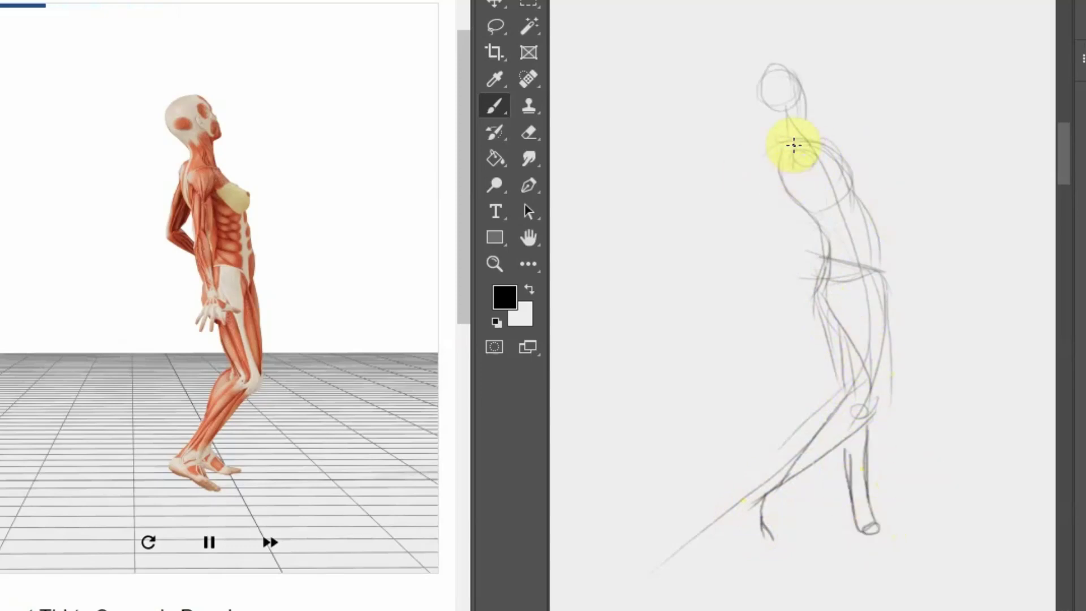
Add neck-to-waist torso lines, a hip ellipse, the right torso side and the foot
{"action": "left_click_drag", "start_coordinate": [794, 145], "coordinate": [790, 218]}
{"action": "mouse_move", "coordinate": [791, 169]}
{"action": "left_mouse_down"}
{"action": "mouse_move", "coordinate": [795, 235]}
{"action": "mouse_move", "coordinate": [803, 218]}
{"action": "mouse_move", "coordinate": [798, 229]}
{"action": "mouse_move", "coordinate": [814, 233]}
{"action": "mouse_move", "coordinate": [832, 303]}
{"action": "left_mouse_up"}
{"action": "mouse_move", "coordinate": [796, 237]}
{"action": "left_mouse_down"}
{"action": "mouse_move", "coordinate": [798, 277]}
{"action": "mouse_move", "coordinate": [818, 303]}
{"action": "mouse_move", "coordinate": [843, 308]}
{"action": "mouse_move", "coordinate": [860, 339]}
{"action": "left_mouse_up"}
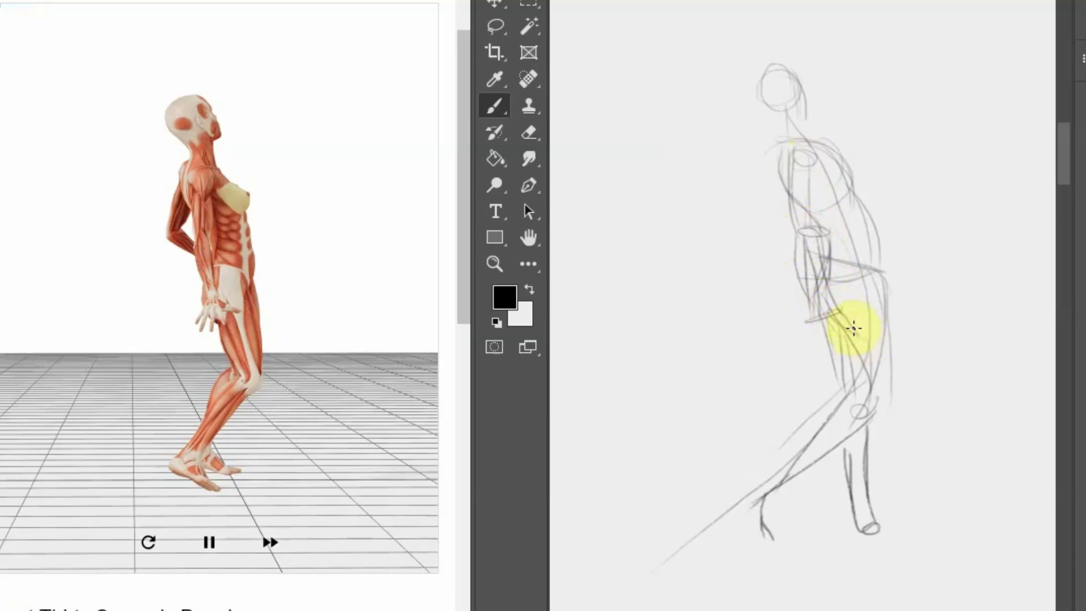
{"action": "left_click_drag", "start_coordinate": [846, 188], "coordinate": [878, 278]}
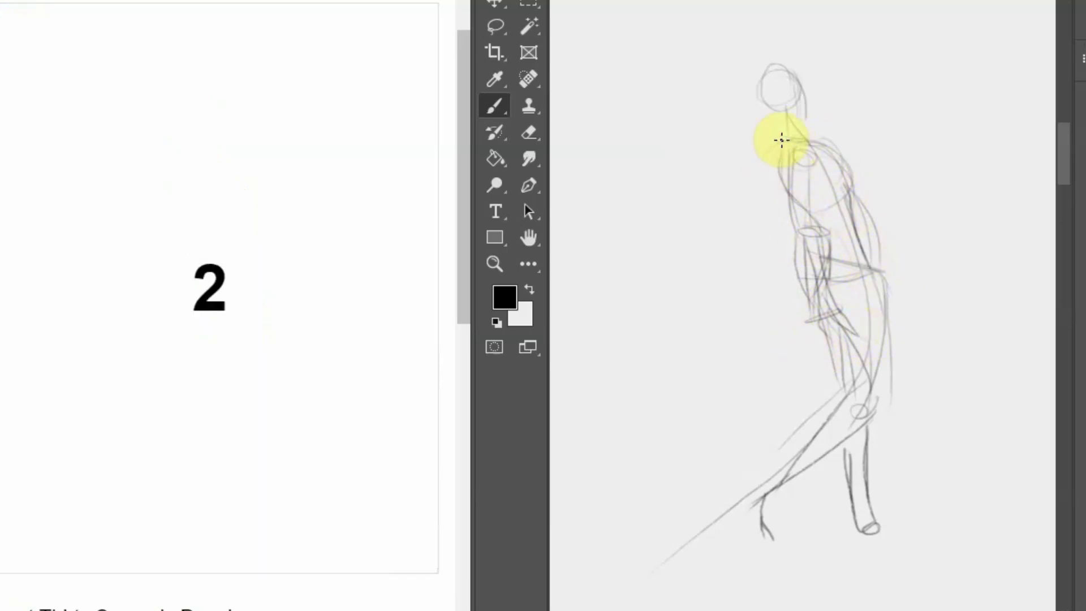
{"action": "mouse_move", "coordinate": [866, 517]}
{"action": "left_mouse_down"}
{"action": "mouse_move", "coordinate": [854, 529]}
{"action": "mouse_move", "coordinate": [883, 537]}
{"action": "left_mouse_up"}
Draw a loose spiral head and a curved line of action for the running figure
{"action": "scroll", "coordinate": [882, 538], "scroll_direction": "down", "scroll_amount": 3}
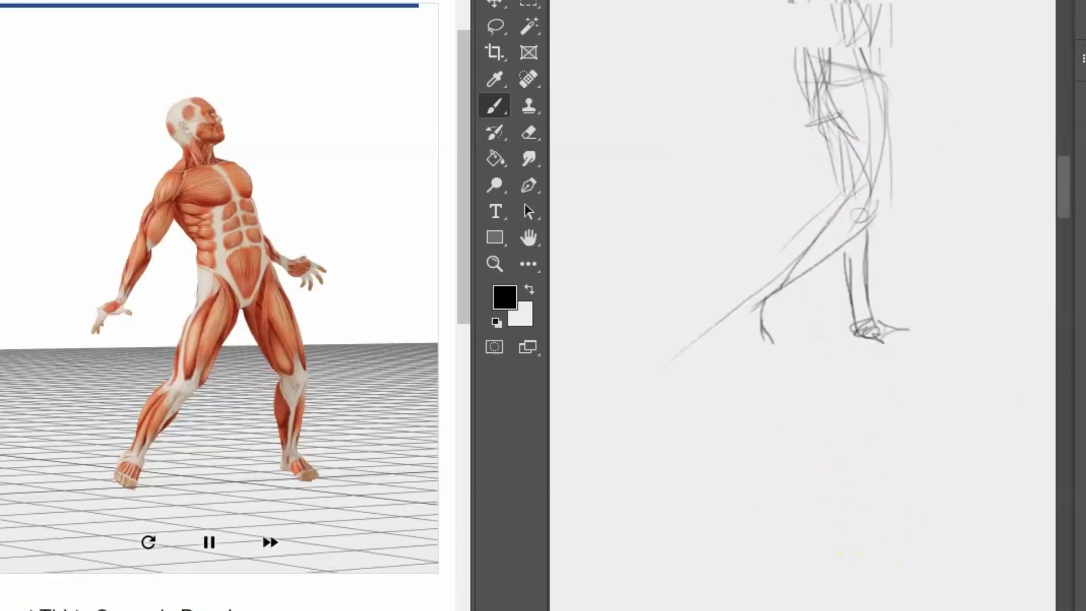
{"action": "scroll", "coordinate": [882, 538], "scroll_direction": "down", "scroll_amount": 5}
{"action": "scroll", "coordinate": [802, 306], "scroll_direction": "down", "scroll_amount": 2}
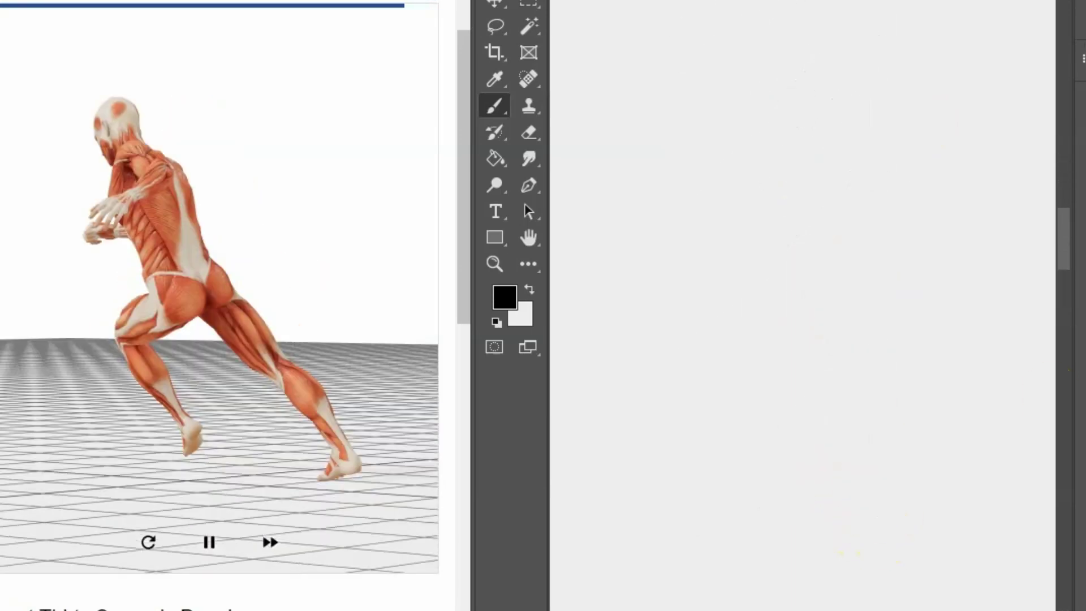
{"action": "scroll", "coordinate": [802, 305], "scroll_direction": "up", "scroll_amount": 2}
{"action": "mouse_move", "coordinate": [734, 81]}
{"action": "left_mouse_down"}
{"action": "mouse_move", "coordinate": [751, 64]}
{"action": "mouse_move", "coordinate": [740, 89]}
{"action": "mouse_move", "coordinate": [971, 383]}
{"action": "left_mouse_up"}
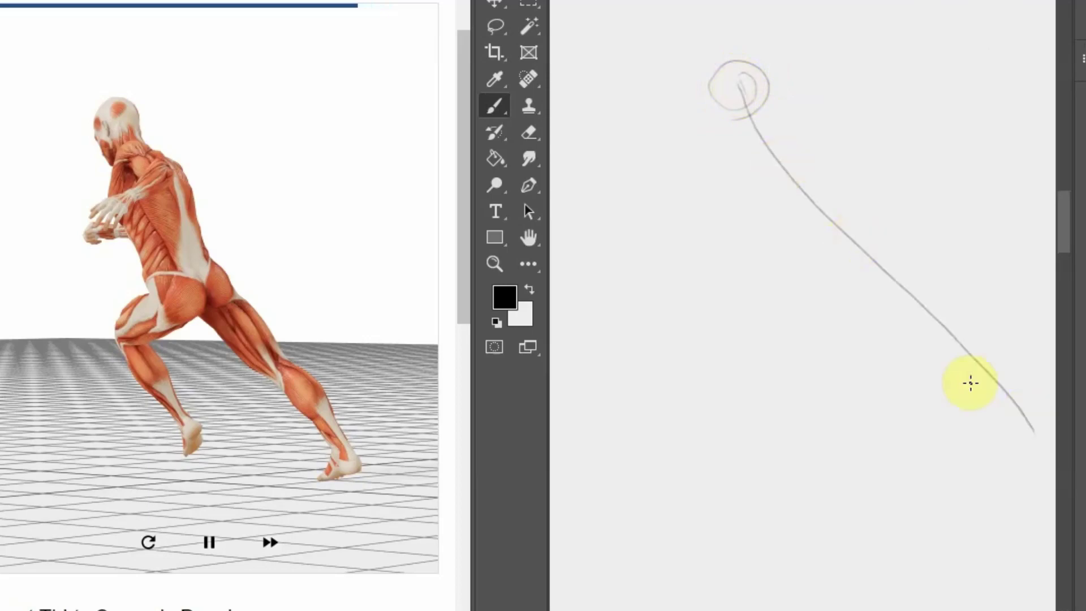
{"action": "key", "text": "ctrl+z"}
{"action": "mouse_move", "coordinate": [732, 119]}
{"action": "left_mouse_down"}
{"action": "mouse_move", "coordinate": [743, 243]}
{"action": "mouse_move", "coordinate": [951, 486]}
{"action": "mouse_move", "coordinate": [1027, 526]}
{"action": "left_mouse_up"}
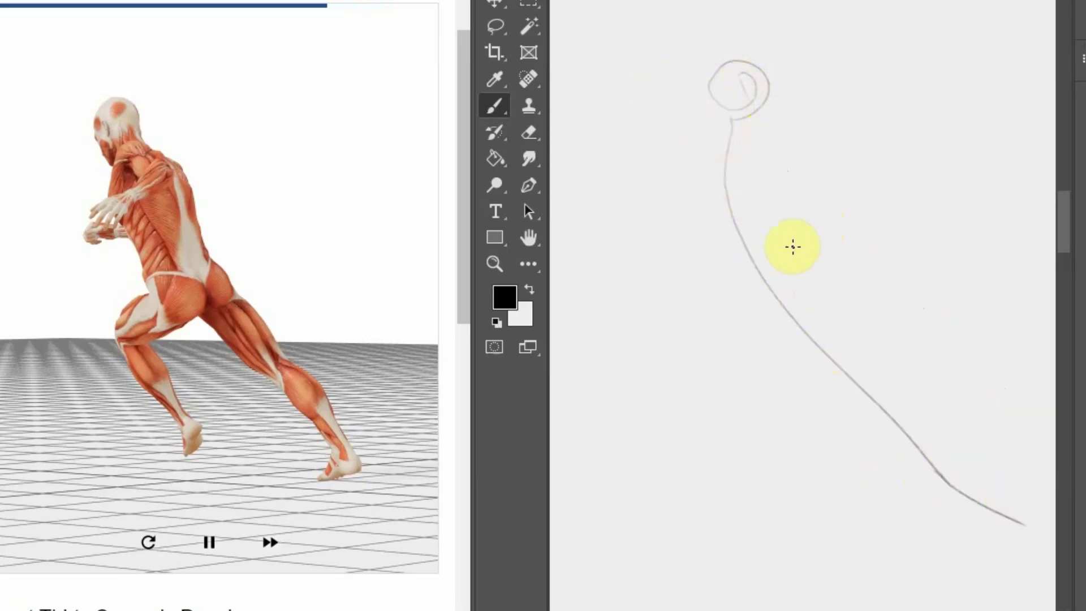
Sketch the back and torso lines below the head, plus the hip and rear thigh
{"action": "mouse_move", "coordinate": [754, 119]}
{"action": "left_mouse_down"}
{"action": "mouse_move", "coordinate": [728, 121]}
{"action": "mouse_move", "coordinate": [815, 268]}
{"action": "left_mouse_up"}
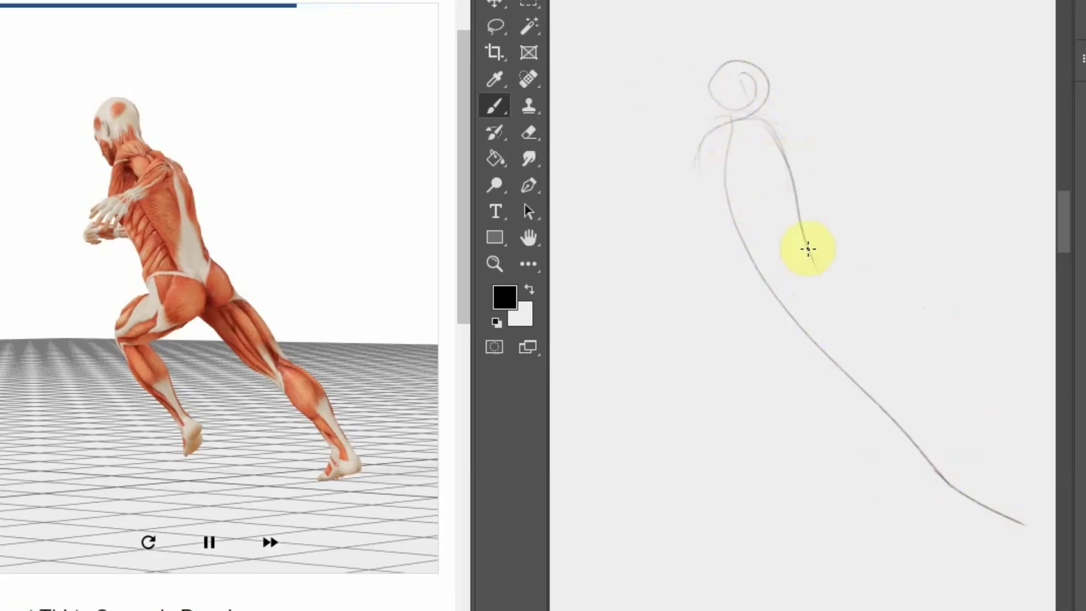
{"action": "left_click_drag", "start_coordinate": [787, 186], "coordinate": [803, 251]}
{"action": "left_click_drag", "start_coordinate": [743, 124], "coordinate": [779, 253]}
{"action": "mouse_move", "coordinate": [766, 194]}
{"action": "left_mouse_down"}
{"action": "mouse_move", "coordinate": [792, 278]}
{"action": "mouse_move", "coordinate": [790, 324]}
{"action": "left_mouse_up"}
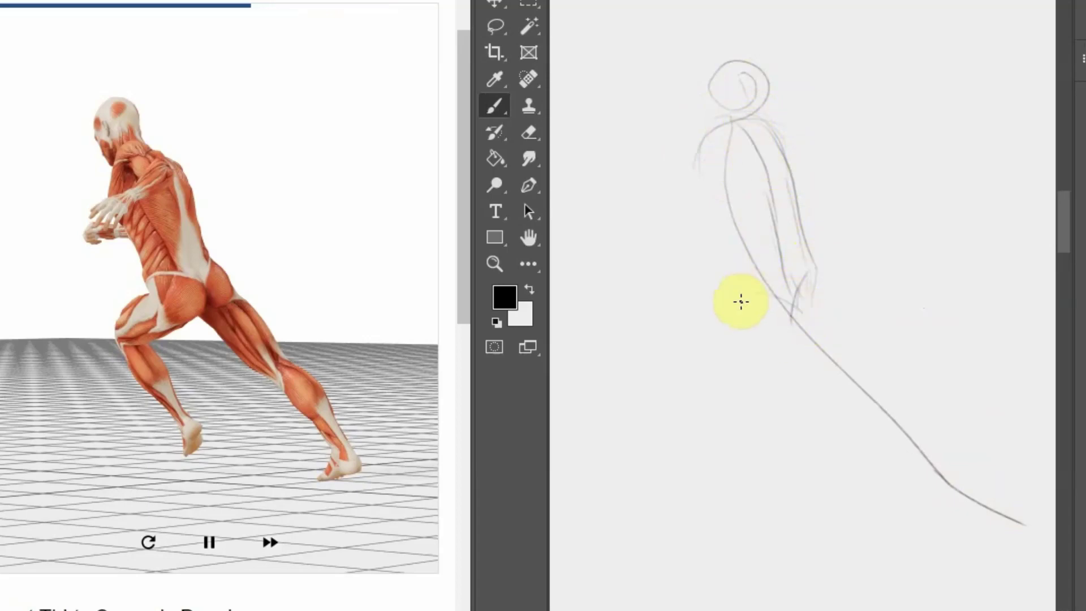
{"action": "mouse_move", "coordinate": [714, 306]}
{"action": "left_mouse_down"}
{"action": "mouse_move", "coordinate": [764, 280]}
{"action": "mouse_move", "coordinate": [715, 338]}
{"action": "left_mouse_up"}
{"action": "mouse_move", "coordinate": [757, 288]}
{"action": "left_mouse_down"}
{"action": "mouse_move", "coordinate": [713, 352]}
{"action": "mouse_move", "coordinate": [764, 338]}
{"action": "left_mouse_up"}
Draw the back leg down-left and the striding front leg down to an oval foot
{"action": "mouse_move", "coordinate": [795, 301]}
{"action": "left_mouse_down"}
{"action": "mouse_move", "coordinate": [765, 363]}
{"action": "mouse_move", "coordinate": [717, 377]}
{"action": "mouse_move", "coordinate": [791, 457]}
{"action": "left_mouse_up"}
{"action": "left_click_drag", "start_coordinate": [708, 359], "coordinate": [775, 436]}
{"action": "left_click_drag", "start_coordinate": [697, 365], "coordinate": [798, 472]}
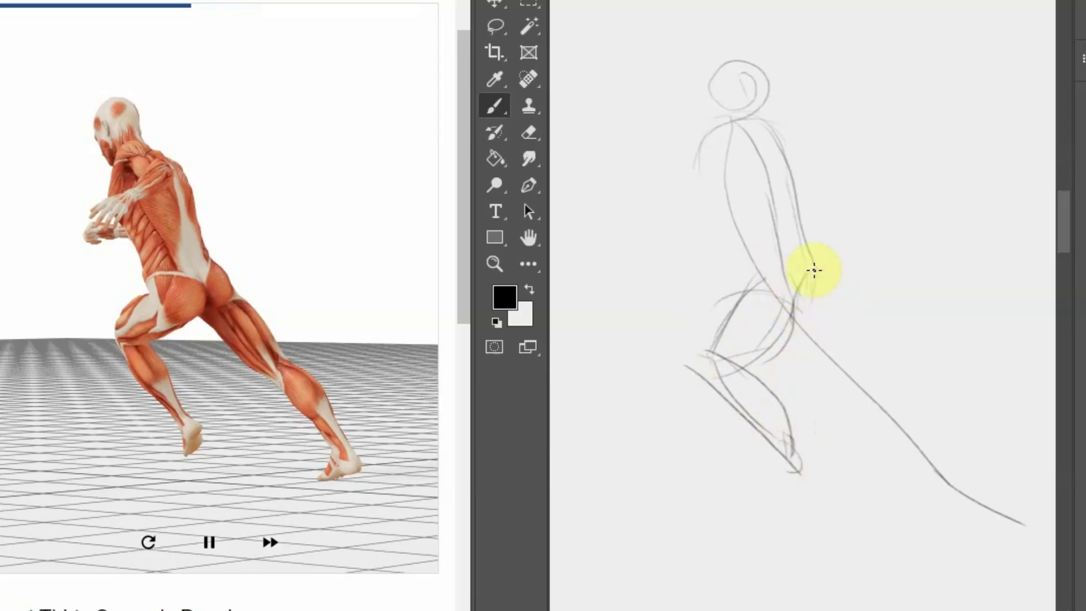
{"action": "left_click_drag", "start_coordinate": [810, 269], "coordinate": [853, 334]}
{"action": "mouse_move", "coordinate": [790, 310]}
{"action": "left_mouse_down"}
{"action": "mouse_move", "coordinate": [904, 429]}
{"action": "mouse_move", "coordinate": [894, 416]}
{"action": "left_mouse_up"}
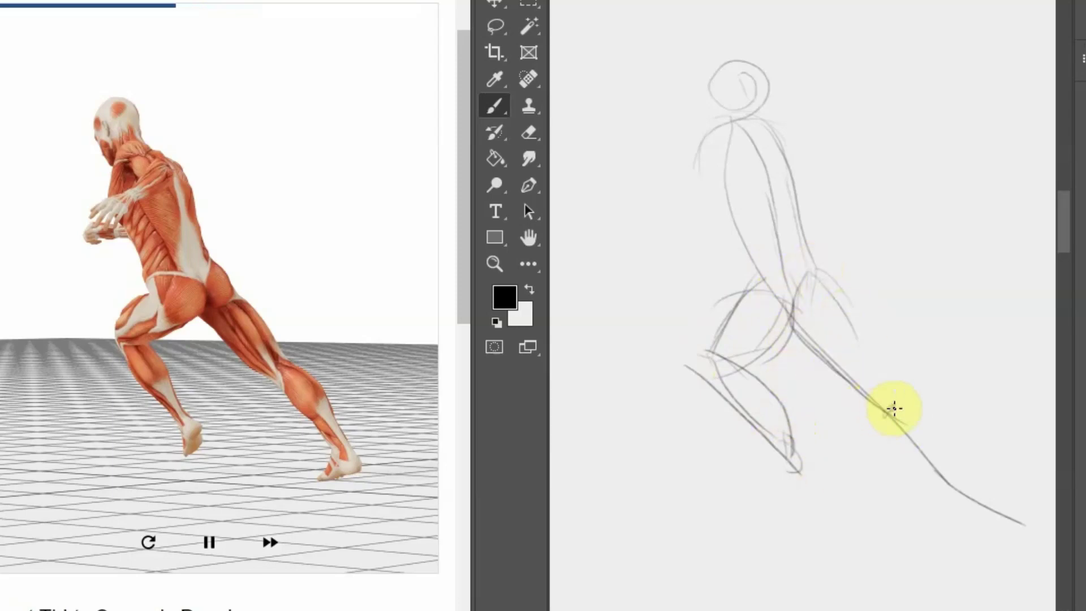
{"action": "mouse_move", "coordinate": [839, 305]}
{"action": "left_mouse_down"}
{"action": "mouse_move", "coordinate": [911, 388]}
{"action": "mouse_move", "coordinate": [896, 419]}
{"action": "mouse_move", "coordinate": [987, 495]}
{"action": "left_mouse_up"}
{"action": "mouse_move", "coordinate": [882, 428]}
{"action": "left_mouse_down"}
{"action": "mouse_move", "coordinate": [987, 501]}
{"action": "mouse_move", "coordinate": [951, 538]}
{"action": "left_mouse_up"}
{"action": "left_click_drag", "start_coordinate": [973, 499], "coordinate": [965, 497]}
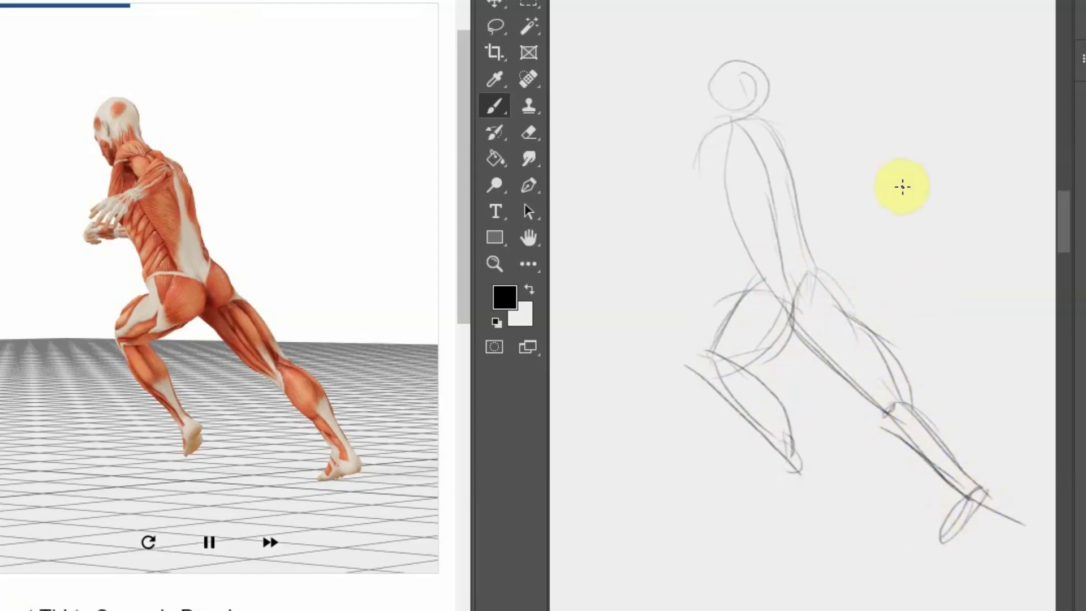
Add the shoulder joint, reaching arm and forearm, torso lines, redrawn head and hip strokes
{"action": "mouse_move", "coordinate": [729, 142]}
{"action": "left_mouse_down"}
{"action": "mouse_move", "coordinate": [733, 162]}
{"action": "mouse_move", "coordinate": [690, 196]}
{"action": "left_mouse_up"}
{"action": "left_click_drag", "start_coordinate": [747, 162], "coordinate": [665, 207]}
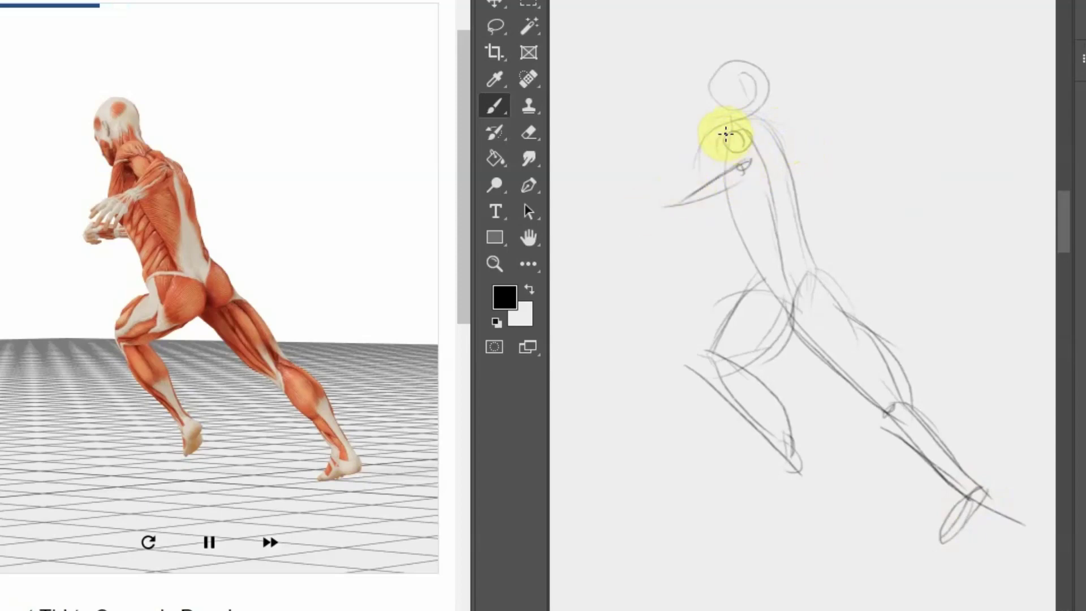
{"action": "left_click_drag", "start_coordinate": [710, 146], "coordinate": [780, 263]}
{"action": "mouse_move", "coordinate": [733, 226]}
{"action": "left_mouse_down"}
{"action": "mouse_move", "coordinate": [703, 151]}
{"action": "mouse_move", "coordinate": [764, 272]}
{"action": "left_mouse_up"}
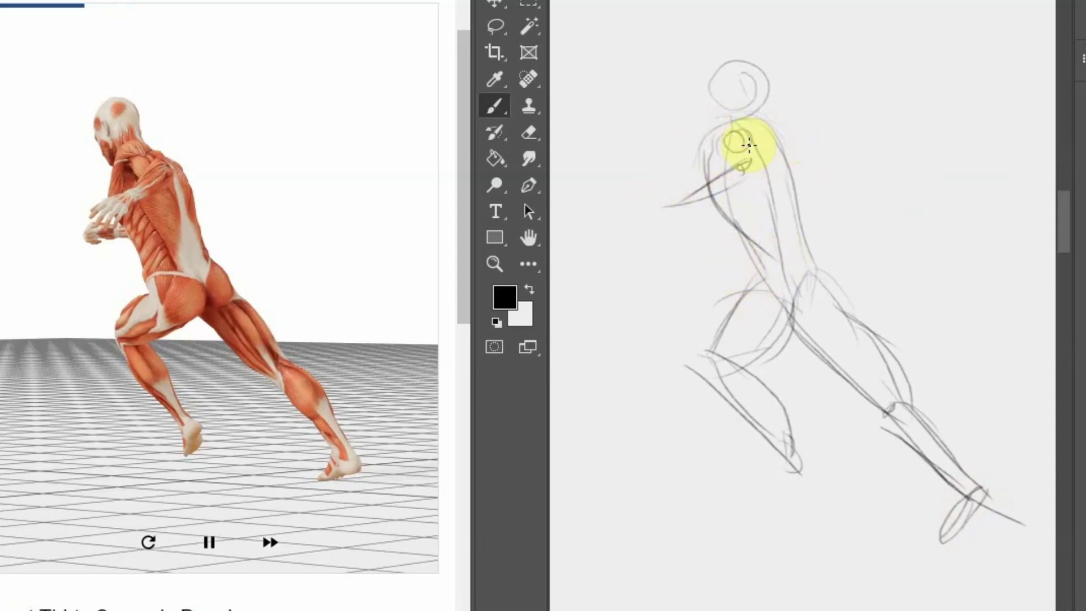
{"action": "mouse_move", "coordinate": [685, 229]}
{"action": "left_mouse_down"}
{"action": "mouse_move", "coordinate": [708, 214]}
{"action": "mouse_move", "coordinate": [650, 259]}
{"action": "mouse_move", "coordinate": [682, 225]}
{"action": "mouse_move", "coordinate": [659, 210]}
{"action": "left_mouse_up"}
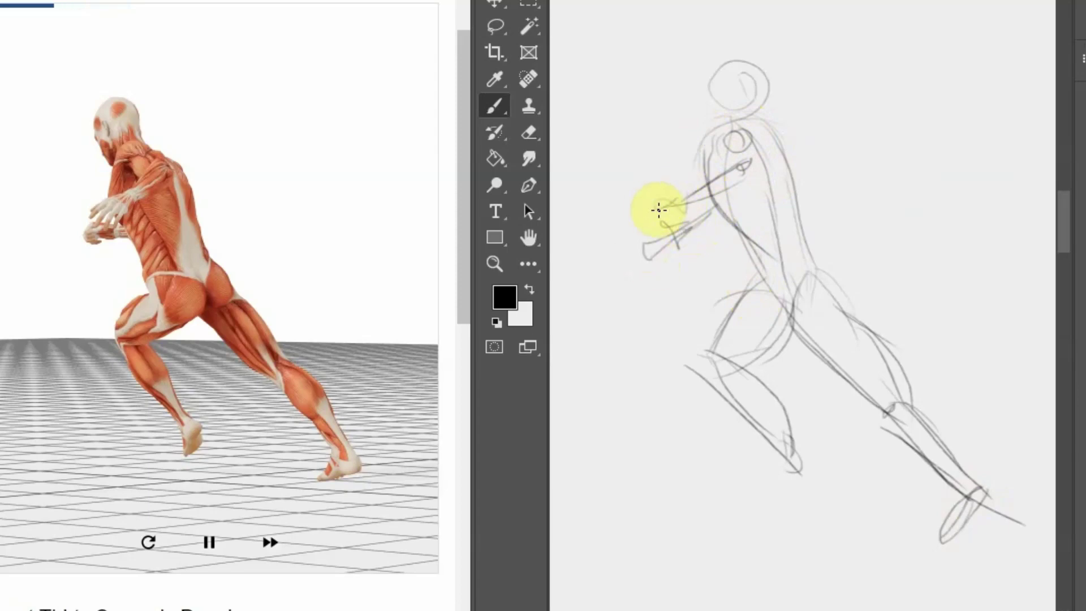
{"action": "mouse_move", "coordinate": [727, 58]}
{"action": "left_mouse_down"}
{"action": "mouse_move", "coordinate": [708, 126]}
{"action": "mouse_move", "coordinate": [723, 66]}
{"action": "mouse_move", "coordinate": [709, 109]}
{"action": "mouse_move", "coordinate": [740, 102]}
{"action": "mouse_move", "coordinate": [773, 136]}
{"action": "mouse_move", "coordinate": [747, 134]}
{"action": "mouse_move", "coordinate": [774, 147]}
{"action": "left_mouse_up"}
{"action": "mouse_move", "coordinate": [791, 285]}
{"action": "left_mouse_down"}
{"action": "mouse_move", "coordinate": [744, 291]}
{"action": "mouse_move", "coordinate": [751, 296]}
{"action": "mouse_move", "coordinate": [732, 223]}
{"action": "mouse_move", "coordinate": [757, 266]}
{"action": "mouse_move", "coordinate": [819, 294]}
{"action": "mouse_move", "coordinate": [813, 272]}
{"action": "mouse_move", "coordinate": [841, 322]}
{"action": "left_mouse_up"}
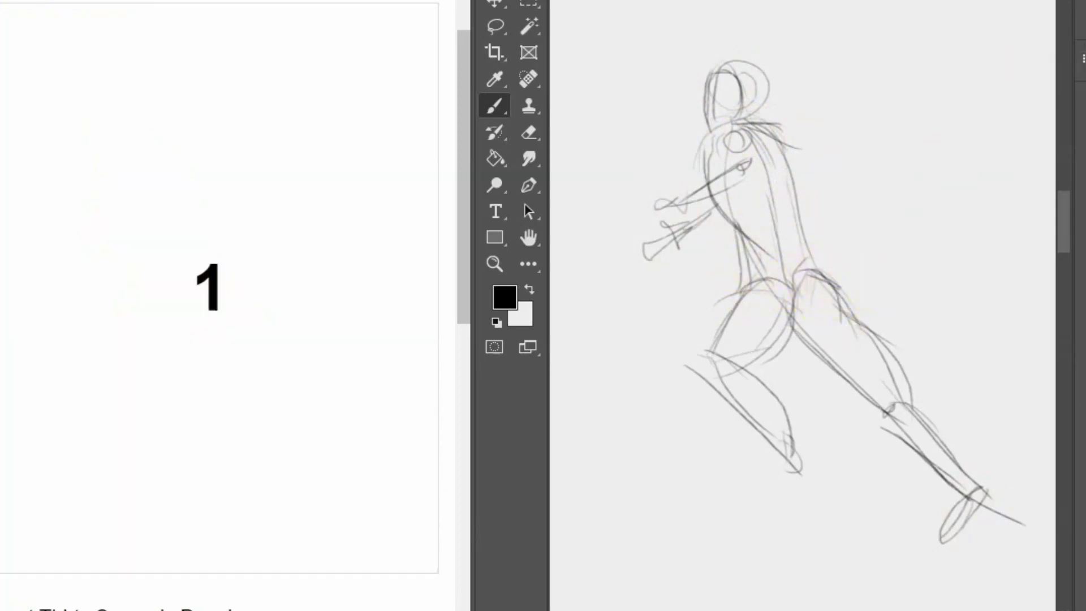
On blank canvas, draw the crouching figure's head circle and shoulder line
{"action": "scroll", "coordinate": [948, 158], "scroll_direction": "down", "scroll_amount": 5}
{"action": "scroll", "coordinate": [948, 158], "scroll_direction": "down", "scroll_amount": 4}
{"action": "scroll", "coordinate": [804, 305], "scroll_direction": "up", "scroll_amount": 2}
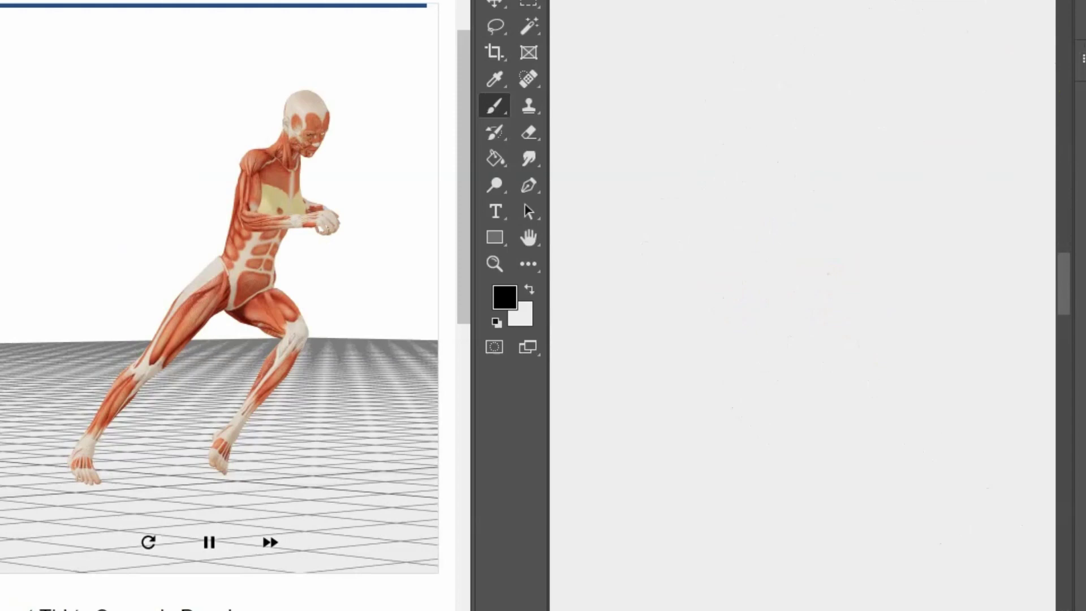
{"action": "scroll", "coordinate": [804, 306], "scroll_direction": "up", "scroll_amount": 5}
{"action": "scroll", "coordinate": [804, 305], "scroll_direction": "down", "scroll_amount": 4}
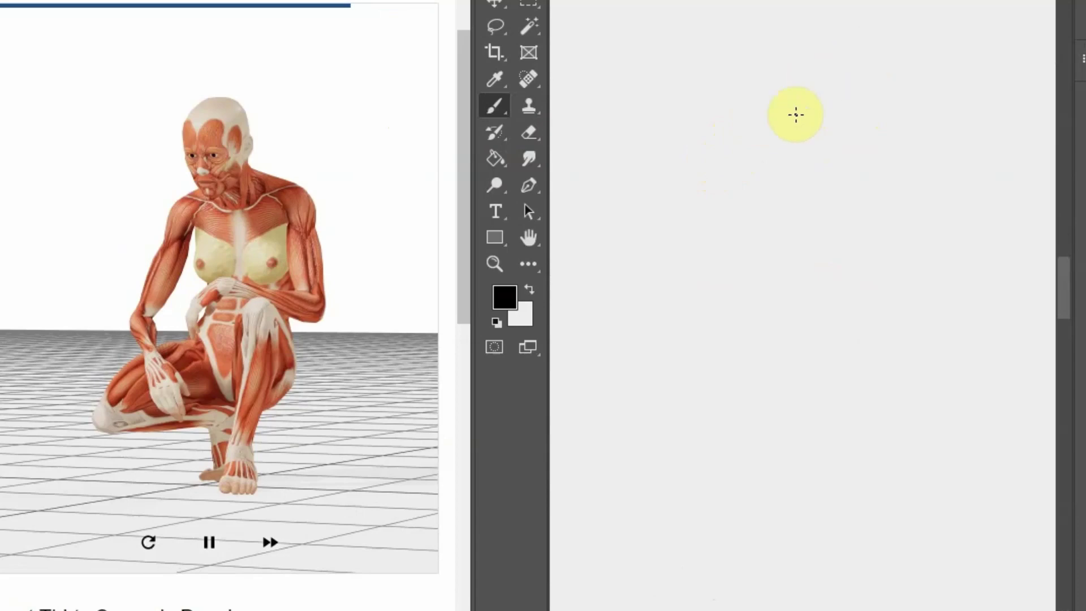
{"action": "mouse_move", "coordinate": [796, 115]}
{"action": "left_mouse_down"}
{"action": "mouse_move", "coordinate": [783, 113]}
{"action": "mouse_move", "coordinate": [827, 105]}
{"action": "mouse_move", "coordinate": [796, 77]}
{"action": "mouse_move", "coordinate": [803, 170]}
{"action": "left_mouse_up"}
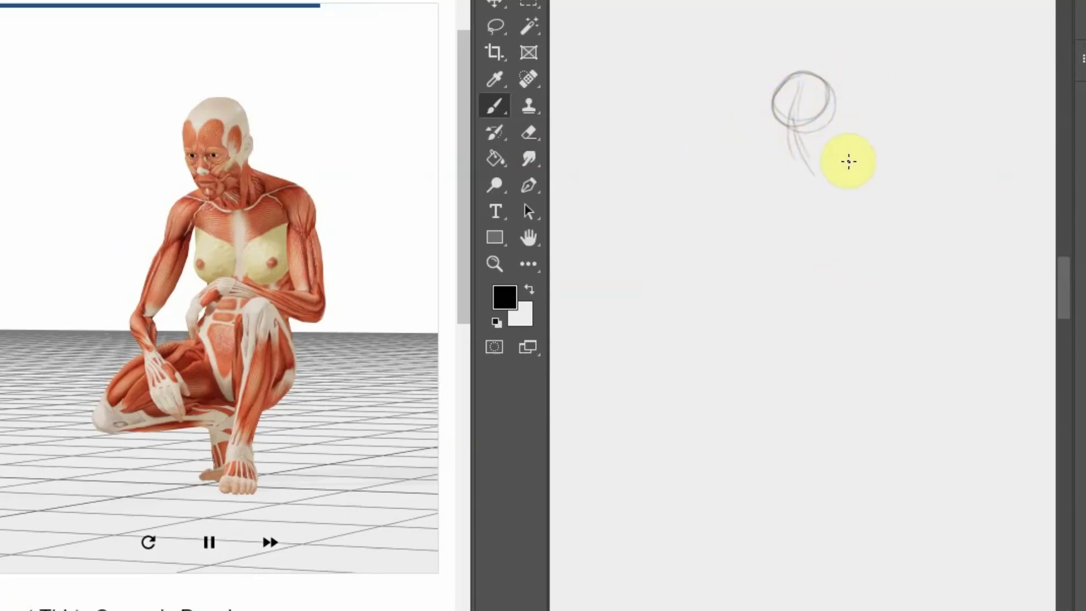
{"action": "mouse_move", "coordinate": [871, 166]}
{"action": "left_mouse_down"}
{"action": "mouse_move", "coordinate": [790, 181]}
{"action": "mouse_move", "coordinate": [803, 239]}
{"action": "left_mouse_up"}
Sketch both sides of the torso and extend its centre line downward
{"action": "left_click_drag", "start_coordinate": [770, 176], "coordinate": [792, 226]}
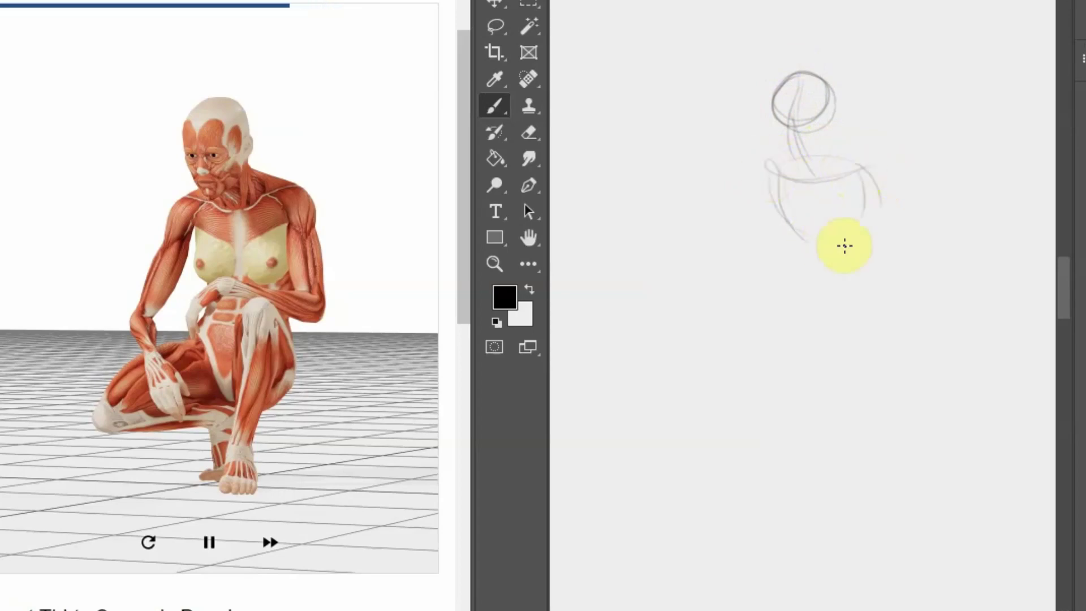
{"action": "left_click_drag", "start_coordinate": [858, 229], "coordinate": [864, 167]}
{"action": "mouse_move", "coordinate": [821, 226]}
{"action": "left_mouse_down"}
{"action": "mouse_move", "coordinate": [814, 184]}
{"action": "mouse_move", "coordinate": [818, 287]}
{"action": "left_mouse_up"}
{"action": "left_click_drag", "start_coordinate": [820, 226], "coordinate": [812, 361]}
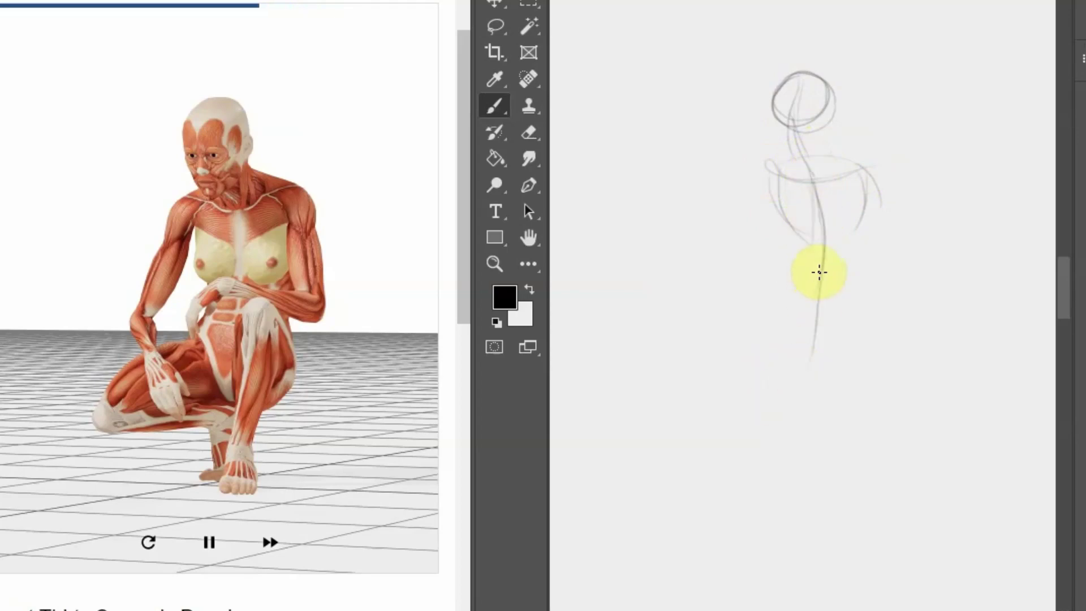
{"action": "left_click_drag", "start_coordinate": [823, 249], "coordinate": [812, 374]}
{"action": "left_click_drag", "start_coordinate": [781, 218], "coordinate": [807, 277]}
{"action": "mouse_move", "coordinate": [864, 189]}
{"action": "left_mouse_down"}
{"action": "mouse_move", "coordinate": [869, 261]}
{"action": "mouse_move", "coordinate": [852, 320]}
{"action": "left_mouse_up"}
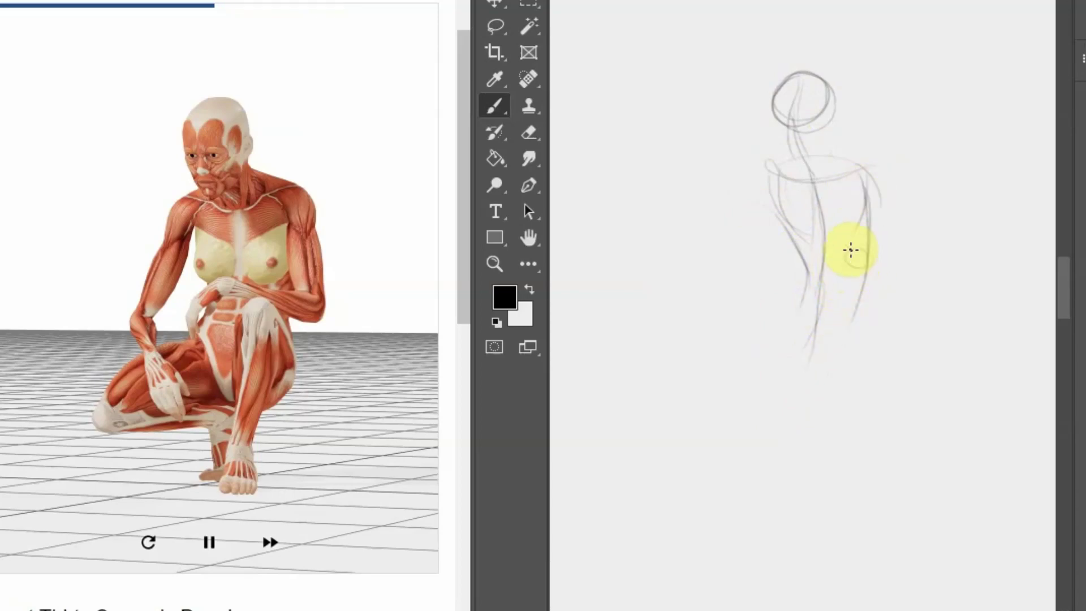
Draw the raised knee, upright lower leg, folded thigh and the foot on the ground
{"action": "left_click_drag", "start_coordinate": [851, 250], "coordinate": [847, 387]}
{"action": "mouse_move", "coordinate": [879, 276]}
{"action": "left_mouse_down"}
{"action": "mouse_move", "coordinate": [834, 415]}
{"action": "mouse_move", "coordinate": [868, 401]}
{"action": "mouse_move", "coordinate": [847, 399]}
{"action": "left_mouse_up"}
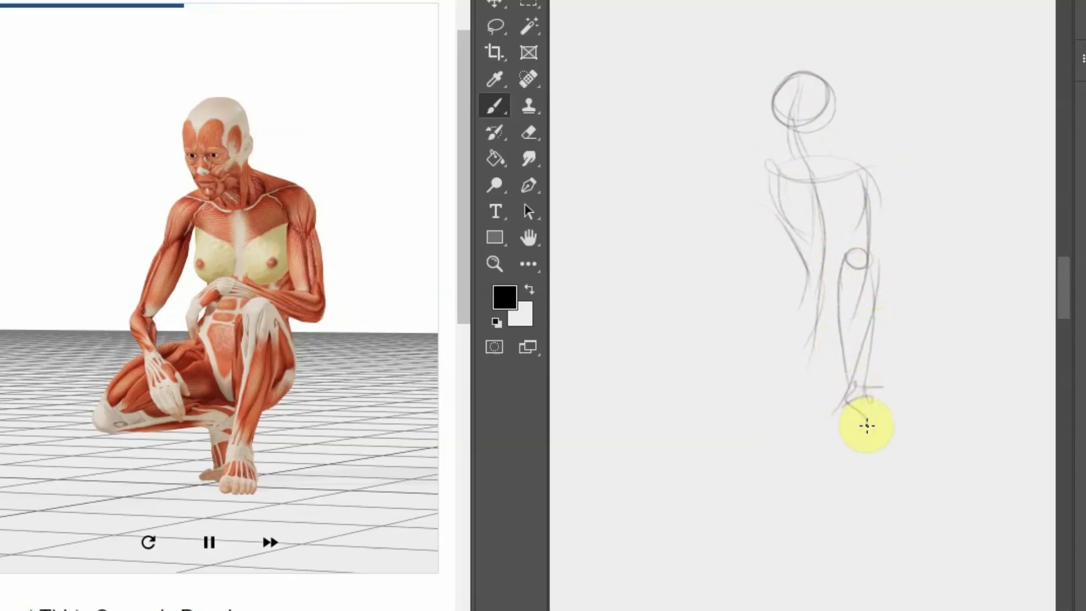
{"action": "mouse_move", "coordinate": [822, 276]}
{"action": "left_mouse_down"}
{"action": "mouse_move", "coordinate": [732, 332]}
{"action": "mouse_move", "coordinate": [800, 281]}
{"action": "left_mouse_up"}
{"action": "mouse_move", "coordinate": [740, 337]}
{"action": "left_mouse_down"}
{"action": "mouse_move", "coordinate": [830, 316]}
{"action": "mouse_move", "coordinate": [746, 368]}
{"action": "left_mouse_up"}
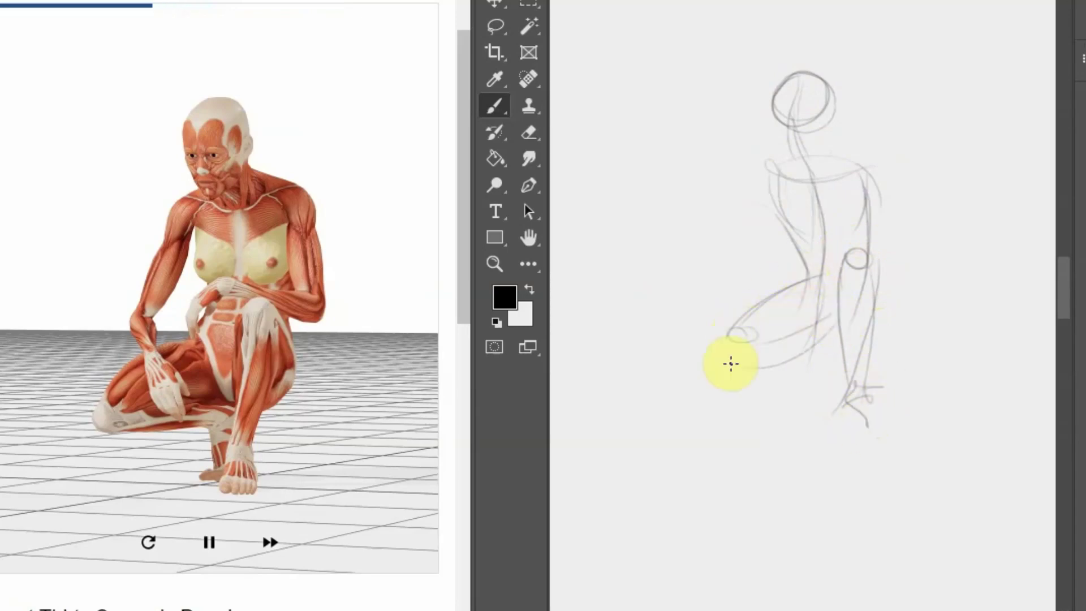
{"action": "mouse_move", "coordinate": [818, 334]}
{"action": "left_mouse_down"}
{"action": "mouse_move", "coordinate": [740, 349]}
{"action": "mouse_move", "coordinate": [813, 372]}
{"action": "mouse_move", "coordinate": [739, 347]}
{"action": "mouse_move", "coordinate": [817, 367]}
{"action": "mouse_move", "coordinate": [837, 390]}
{"action": "mouse_move", "coordinate": [844, 376]}
{"action": "mouse_move", "coordinate": [836, 399]}
{"action": "left_mouse_up"}
{"action": "mouse_move", "coordinate": [806, 408]}
{"action": "left_mouse_down"}
{"action": "mouse_move", "coordinate": [824, 406]}
{"action": "mouse_move", "coordinate": [831, 384]}
{"action": "mouse_move", "coordinate": [825, 392]}
{"action": "left_mouse_up"}
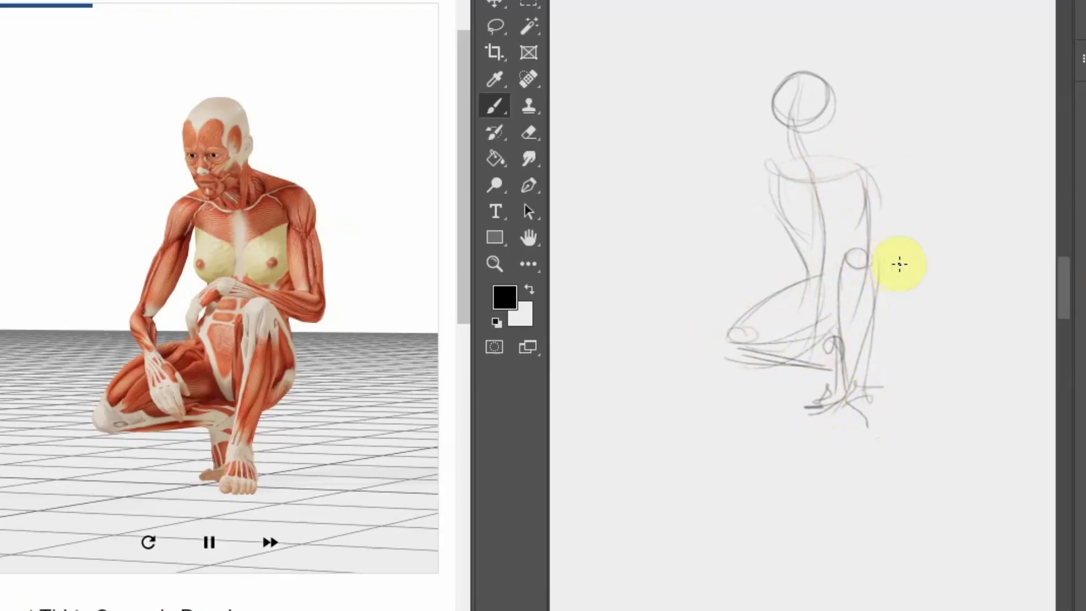
Add the forearm over the knee, near arm, hip and shoulder strokes, and redraw the head
{"action": "mouse_move", "coordinate": [885, 255]}
{"action": "left_mouse_down"}
{"action": "mouse_move", "coordinate": [802, 242]}
{"action": "mouse_move", "coordinate": [804, 280]}
{"action": "left_mouse_up"}
{"action": "mouse_move", "coordinate": [878, 176]}
{"action": "left_mouse_down"}
{"action": "mouse_move", "coordinate": [868, 165]}
{"action": "mouse_move", "coordinate": [894, 236]}
{"action": "mouse_move", "coordinate": [865, 182]}
{"action": "mouse_move", "coordinate": [887, 247]}
{"action": "mouse_move", "coordinate": [863, 263]}
{"action": "left_mouse_up"}
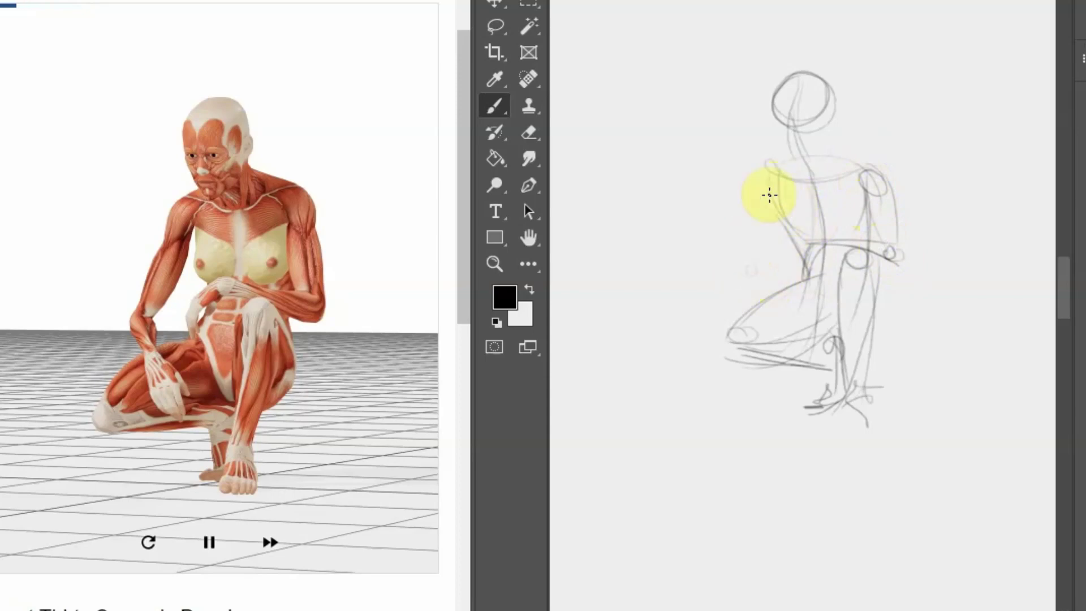
{"action": "mouse_move", "coordinate": [744, 270]}
{"action": "left_mouse_down"}
{"action": "mouse_move", "coordinate": [758, 267]}
{"action": "mouse_move", "coordinate": [740, 274]}
{"action": "mouse_move", "coordinate": [744, 300]}
{"action": "left_mouse_up"}
{"action": "left_click_drag", "start_coordinate": [771, 182], "coordinate": [739, 273]}
{"action": "left_click_drag", "start_coordinate": [761, 165], "coordinate": [730, 271]}
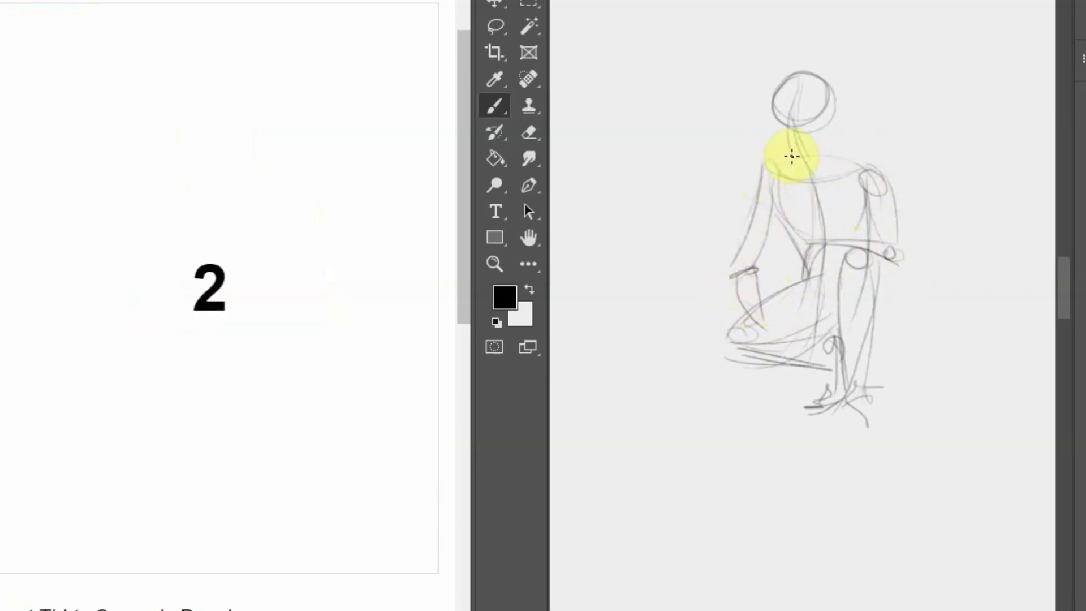
{"action": "mouse_move", "coordinate": [808, 133]}
{"action": "left_mouse_down"}
{"action": "mouse_move", "coordinate": [798, 102]}
{"action": "mouse_move", "coordinate": [792, 141]}
{"action": "left_mouse_up"}
Draw the leaping figure's head and curved line of action
{"action": "scroll", "coordinate": [1035, 29], "scroll_direction": "down", "scroll_amount": 5}
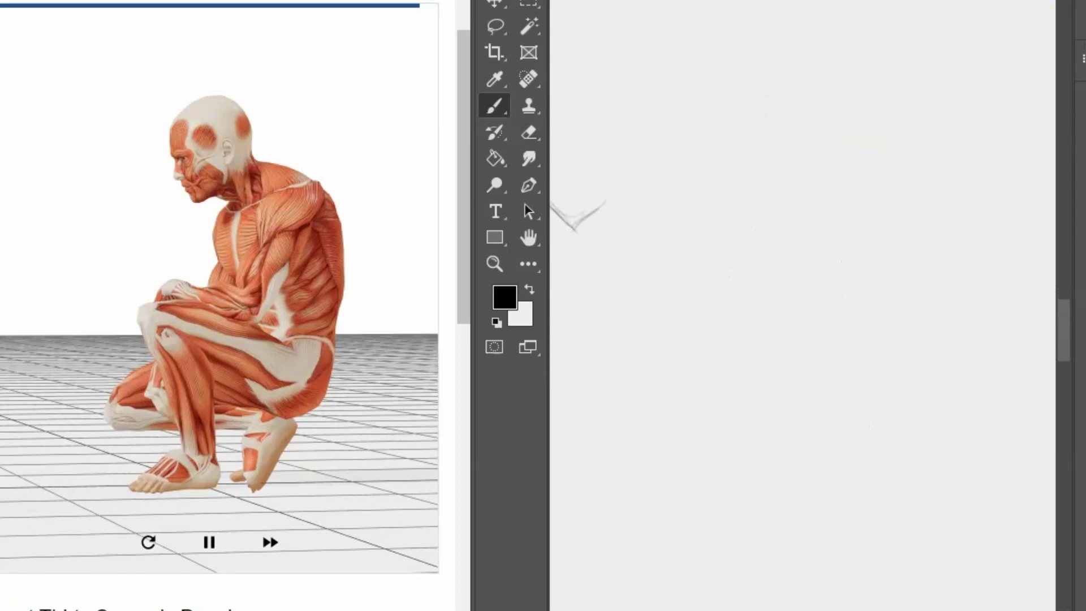
{"action": "scroll", "coordinate": [1034, 30], "scroll_direction": "down", "scroll_amount": 5}
{"action": "scroll", "coordinate": [1035, 29], "scroll_direction": "down", "scroll_amount": 5}
{"action": "scroll", "coordinate": [804, 305], "scroll_direction": "down", "scroll_amount": 5}
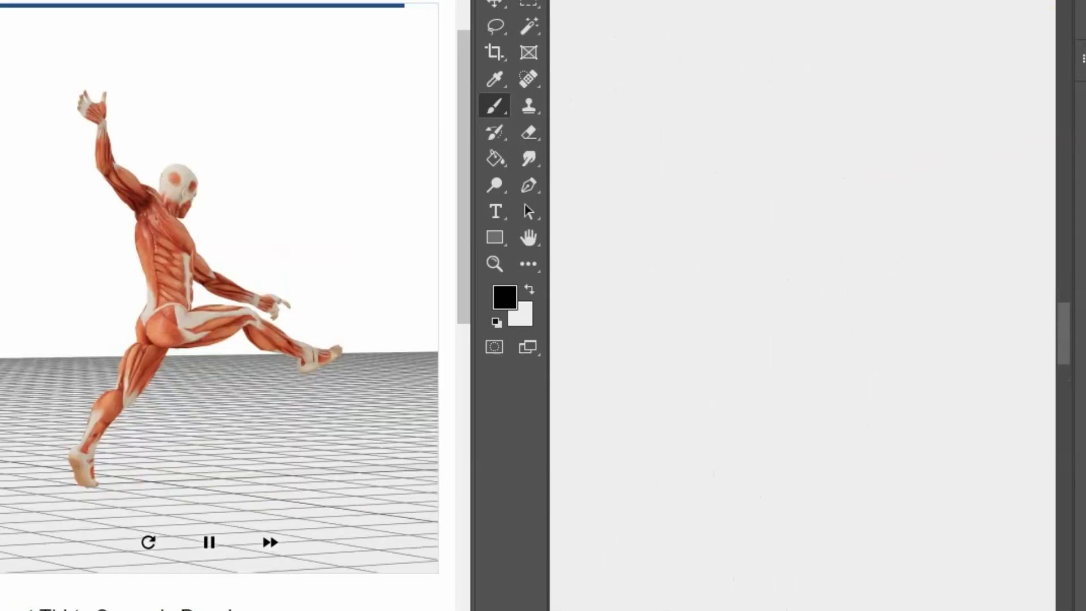
{"action": "scroll", "coordinate": [803, 306], "scroll_direction": "up", "scroll_amount": 3}
{"action": "scroll", "coordinate": [804, 305], "scroll_direction": "down", "scroll_amount": 3}
{"action": "left_click_drag", "start_coordinate": [843, 100], "coordinate": [716, 418]}
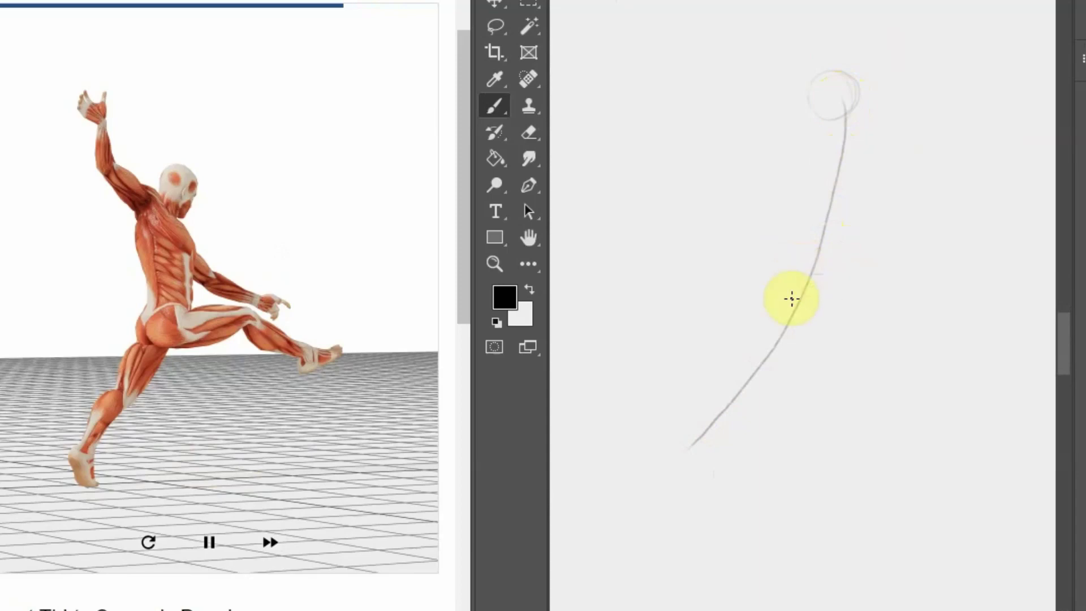
{"action": "left_click_drag", "start_coordinate": [814, 267], "coordinate": [854, 260]}
{"action": "key", "text": "ctrl+z"}
Sketch the leg extended to the right in several passes and the arm reaching up-left
{"action": "mouse_move", "coordinate": [819, 245]}
{"action": "left_mouse_down"}
{"action": "mouse_move", "coordinate": [881, 242]}
{"action": "mouse_move", "coordinate": [990, 306]}
{"action": "left_mouse_up"}
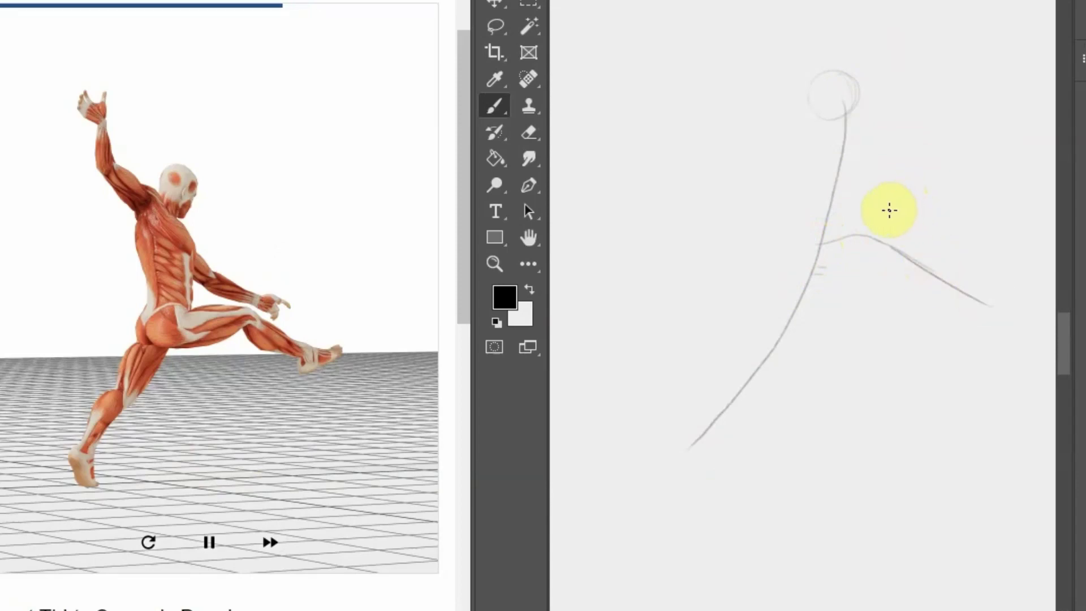
{"action": "mouse_move", "coordinate": [826, 244]}
{"action": "left_mouse_down"}
{"action": "mouse_move", "coordinate": [919, 260]}
{"action": "mouse_move", "coordinate": [1017, 304]}
{"action": "left_mouse_up"}
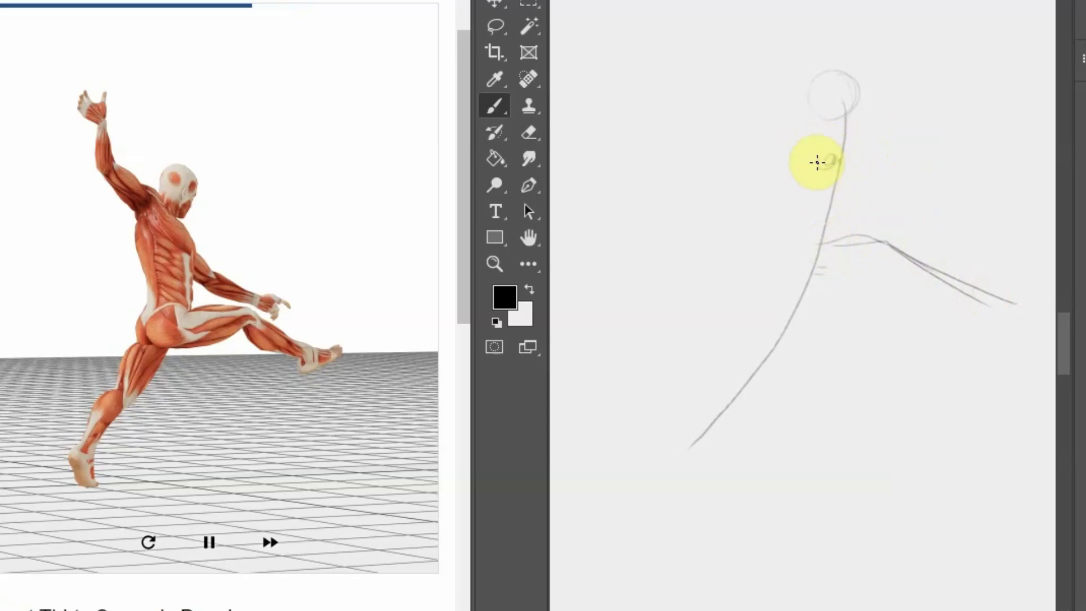
{"action": "mouse_move", "coordinate": [838, 162]}
{"action": "left_mouse_down"}
{"action": "mouse_move", "coordinate": [733, 90]}
{"action": "mouse_move", "coordinate": [730, 36]}
{"action": "left_mouse_up"}
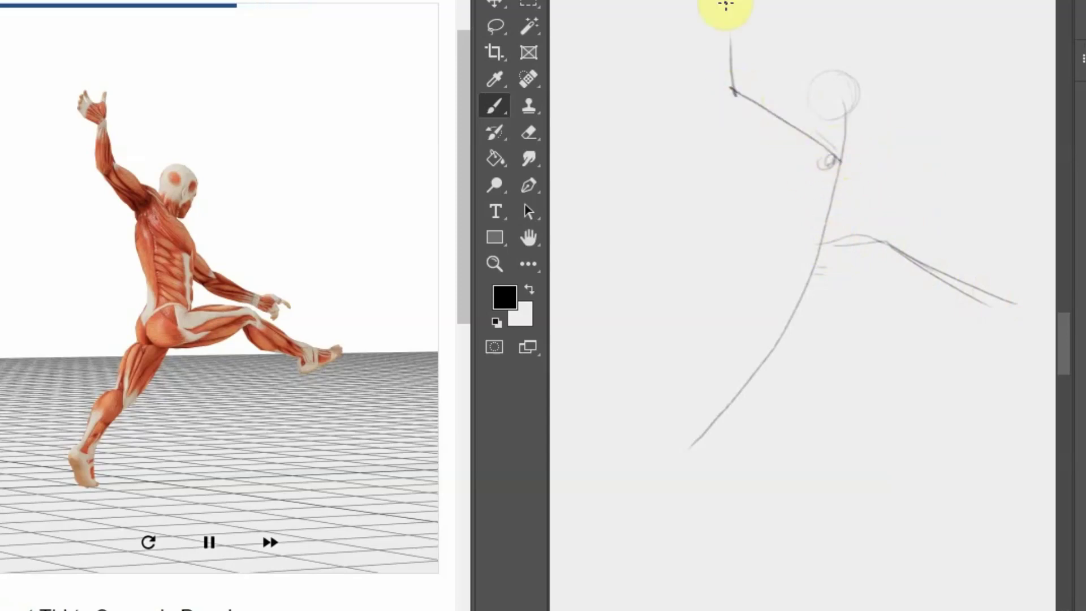
{"action": "left_click_drag", "start_coordinate": [885, 186], "coordinate": [1037, 238]}
{"action": "mouse_move", "coordinate": [845, 245]}
{"action": "left_mouse_down"}
{"action": "mouse_move", "coordinate": [901, 231]}
{"action": "mouse_move", "coordinate": [1052, 315]}
{"action": "left_mouse_up"}
Rough in the ribcage oval, the lower leg reaching down-left and torso lines to the hip
{"action": "mouse_move", "coordinate": [838, 150]}
{"action": "left_mouse_down"}
{"action": "mouse_move", "coordinate": [801, 155]}
{"action": "mouse_move", "coordinate": [851, 195]}
{"action": "left_mouse_up"}
{"action": "mouse_move", "coordinate": [872, 134]}
{"action": "left_mouse_down"}
{"action": "mouse_move", "coordinate": [880, 178]}
{"action": "mouse_move", "coordinate": [860, 213]}
{"action": "left_mouse_up"}
{"action": "mouse_move", "coordinate": [794, 167]}
{"action": "left_mouse_down"}
{"action": "mouse_move", "coordinate": [810, 232]}
{"action": "mouse_move", "coordinate": [783, 279]}
{"action": "left_mouse_up"}
{"action": "mouse_move", "coordinate": [769, 343]}
{"action": "left_mouse_down"}
{"action": "mouse_move", "coordinate": [781, 346]}
{"action": "mouse_move", "coordinate": [695, 430]}
{"action": "mouse_move", "coordinate": [721, 391]}
{"action": "mouse_move", "coordinate": [694, 436]}
{"action": "left_mouse_up"}
{"action": "left_click_drag", "start_coordinate": [784, 359], "coordinate": [732, 419]}
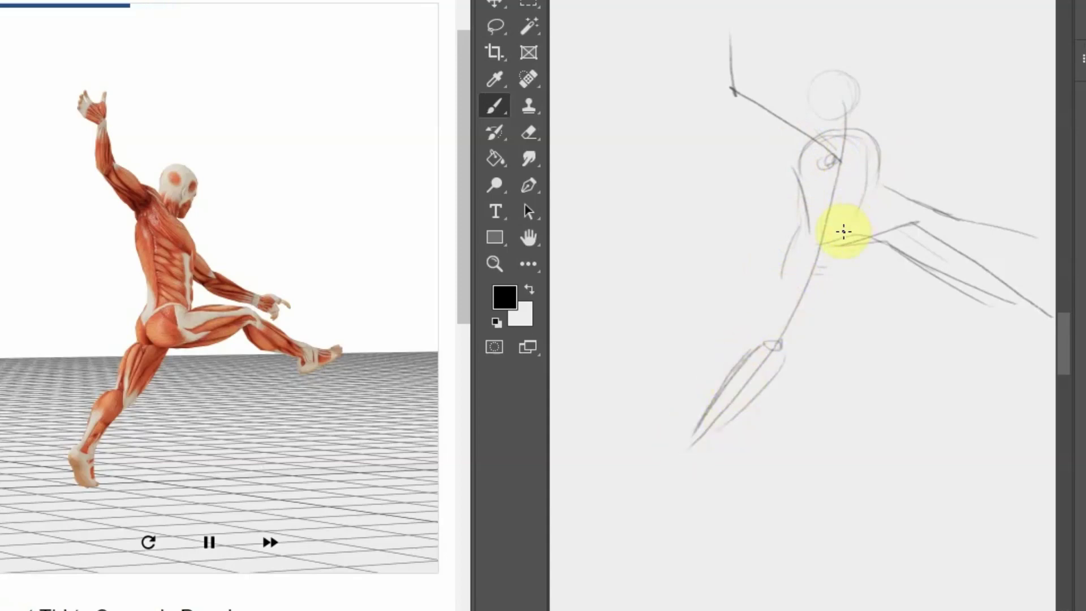
{"action": "left_click_drag", "start_coordinate": [844, 231], "coordinate": [809, 317]}
{"action": "left_click_drag", "start_coordinate": [797, 250], "coordinate": [775, 327]}
{"action": "left_click_drag", "start_coordinate": [841, 266], "coordinate": [869, 260]}
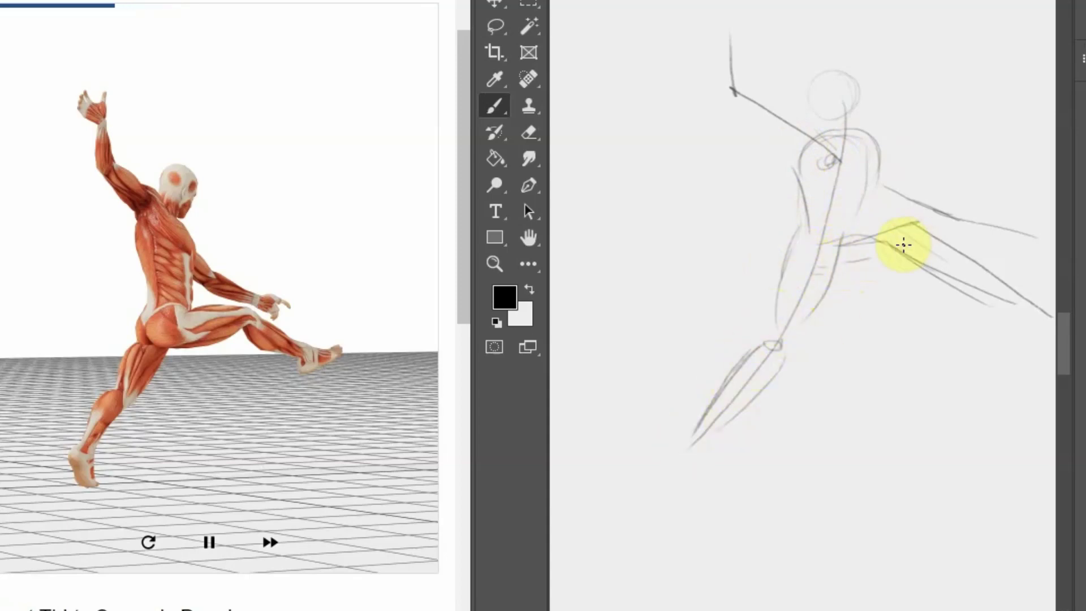
Refine the extended leg's knee, thigh, back contour, outstretched right arm and head
{"action": "mouse_move", "coordinate": [912, 225]}
{"action": "left_mouse_down"}
{"action": "mouse_move", "coordinate": [906, 249]}
{"action": "mouse_move", "coordinate": [1052, 308]}
{"action": "mouse_move", "coordinate": [1023, 279]}
{"action": "left_mouse_up"}
{"action": "left_click_drag", "start_coordinate": [933, 249], "coordinate": [1035, 299]}
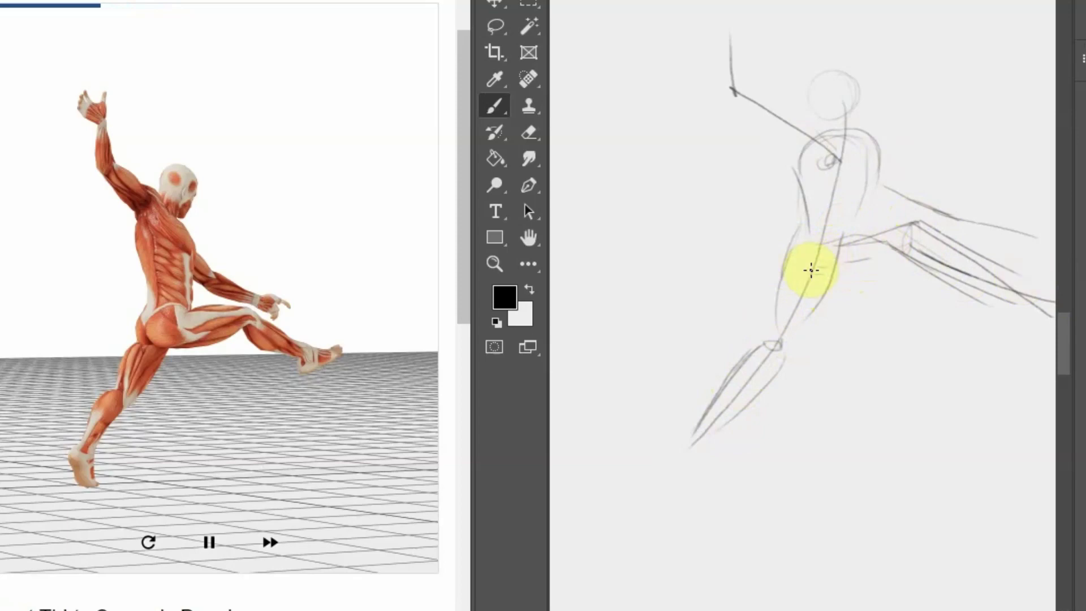
{"action": "mouse_move", "coordinate": [831, 273]}
{"action": "left_mouse_down"}
{"action": "mouse_move", "coordinate": [876, 266]}
{"action": "mouse_move", "coordinate": [917, 223]}
{"action": "mouse_move", "coordinate": [900, 252]}
{"action": "left_mouse_up"}
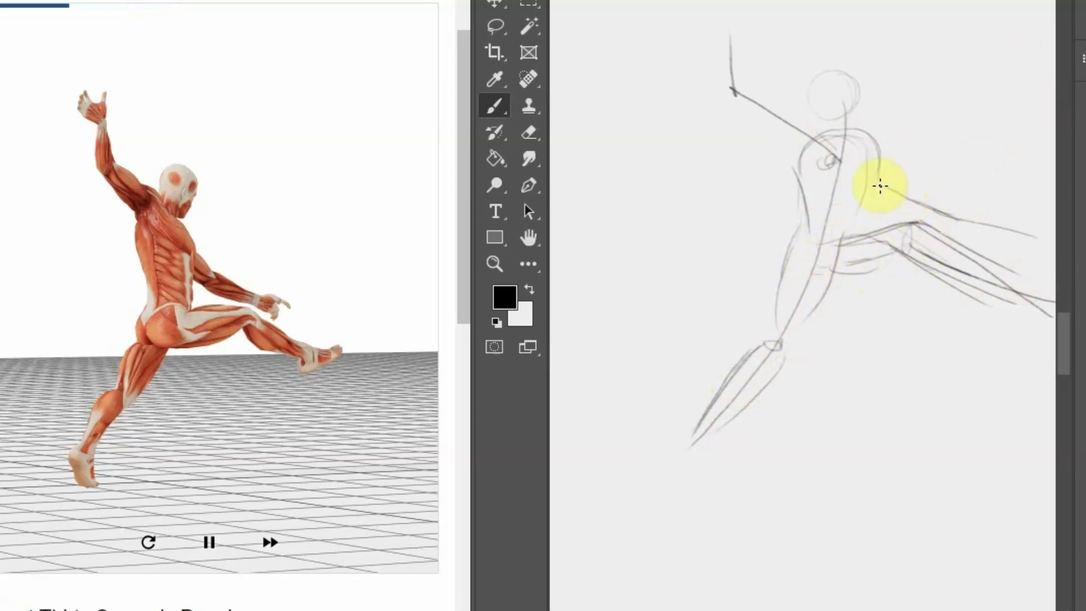
{"action": "left_click_drag", "start_coordinate": [868, 139], "coordinate": [858, 201]}
{"action": "left_click_drag", "start_coordinate": [854, 159], "coordinate": [840, 206]}
{"action": "mouse_move", "coordinate": [892, 170]}
{"action": "left_mouse_down"}
{"action": "mouse_move", "coordinate": [923, 198]}
{"action": "mouse_move", "coordinate": [996, 212]}
{"action": "left_mouse_up"}
{"action": "left_click_drag", "start_coordinate": [932, 206], "coordinate": [989, 225]}
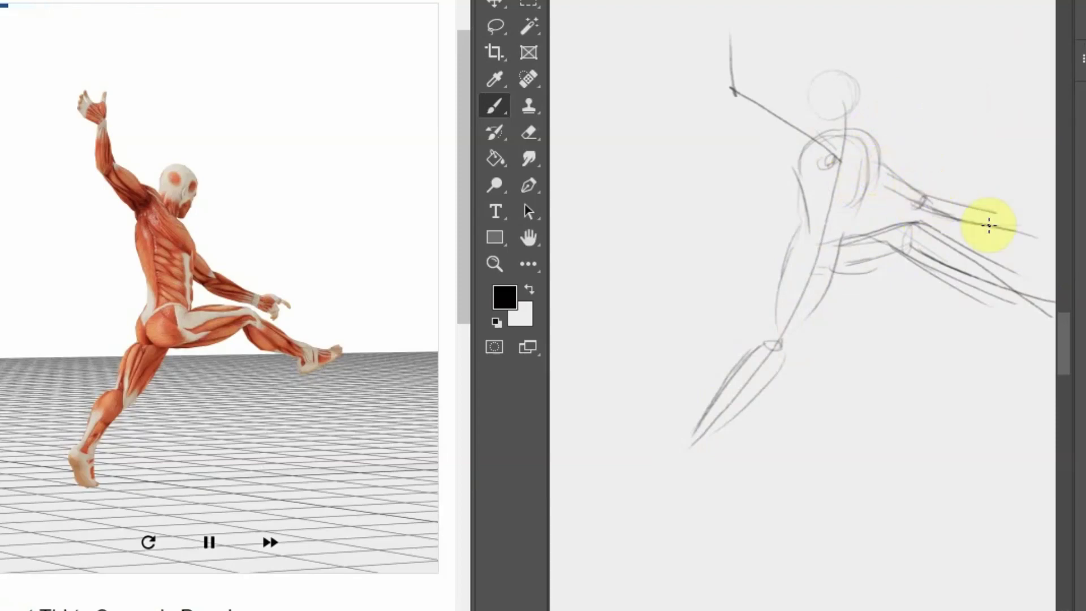
{"action": "mouse_move", "coordinate": [843, 86]}
{"action": "left_mouse_down"}
{"action": "mouse_move", "coordinate": [834, 117]}
{"action": "mouse_move", "coordinate": [856, 87]}
{"action": "mouse_move", "coordinate": [820, 107]}
{"action": "mouse_move", "coordinate": [856, 121]}
{"action": "mouse_move", "coordinate": [846, 136]}
{"action": "left_mouse_up"}
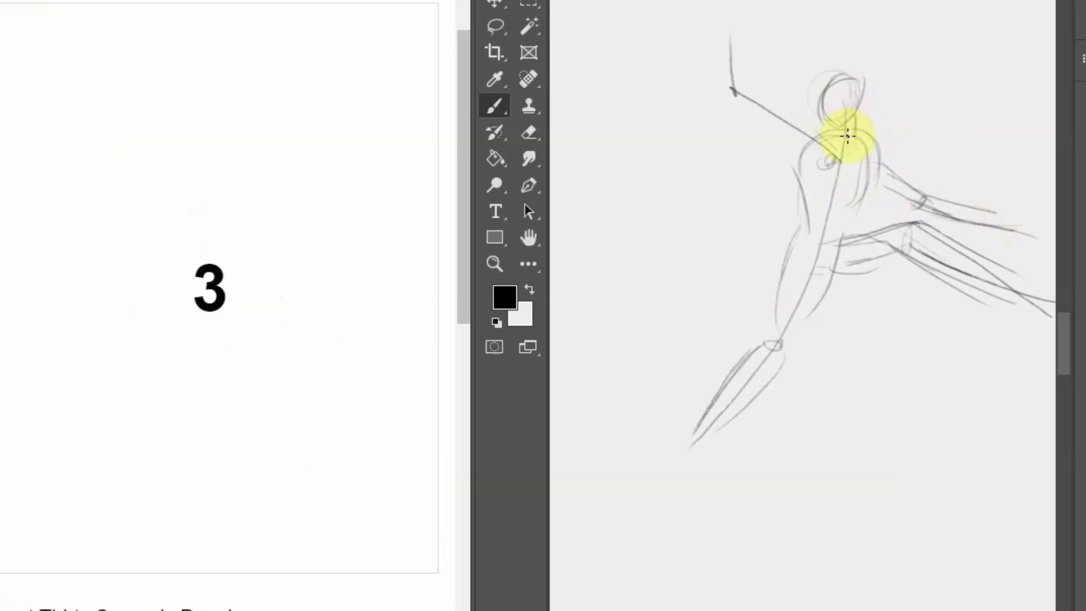
On blank canvas, draw the seated figure's head, neck curve and back line to the seat
{"action": "scroll", "coordinate": [983, 175], "scroll_direction": "down", "scroll_amount": 5}
{"action": "scroll", "coordinate": [803, 305], "scroll_direction": "down", "scroll_amount": 3}
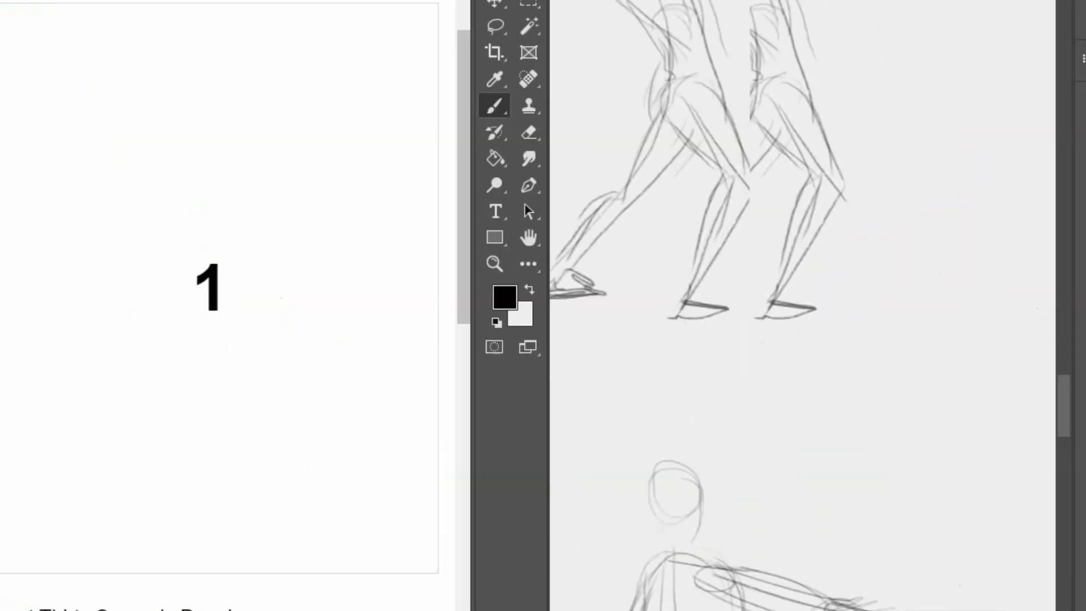
{"action": "scroll", "coordinate": [804, 305], "scroll_direction": "up", "scroll_amount": 4}
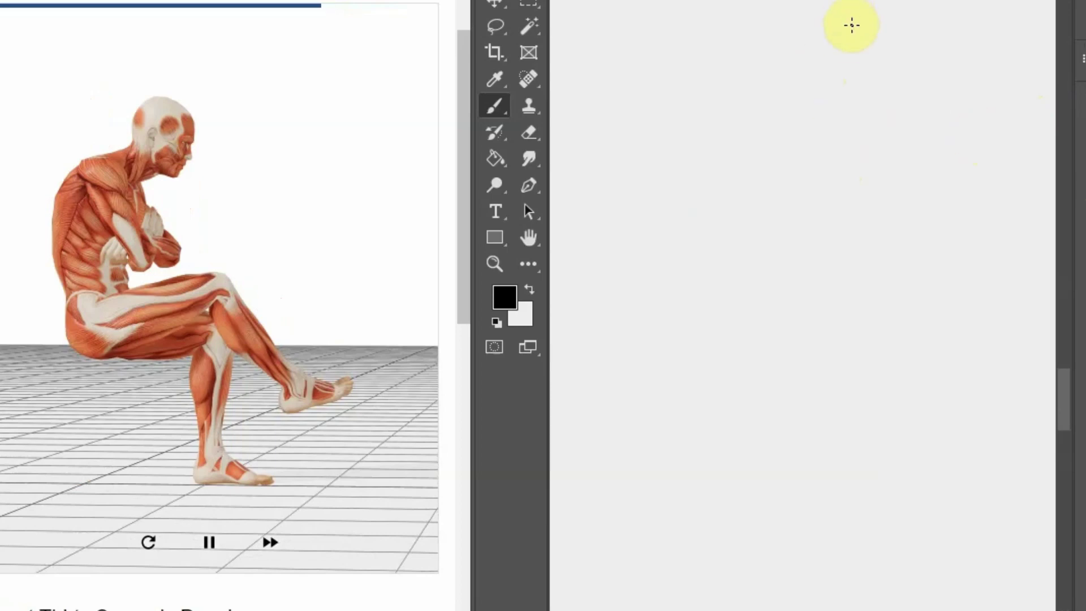
{"action": "mouse_move", "coordinate": [802, 77]}
{"action": "left_mouse_down"}
{"action": "mouse_move", "coordinate": [759, 100]}
{"action": "mouse_move", "coordinate": [763, 112]}
{"action": "left_mouse_up"}
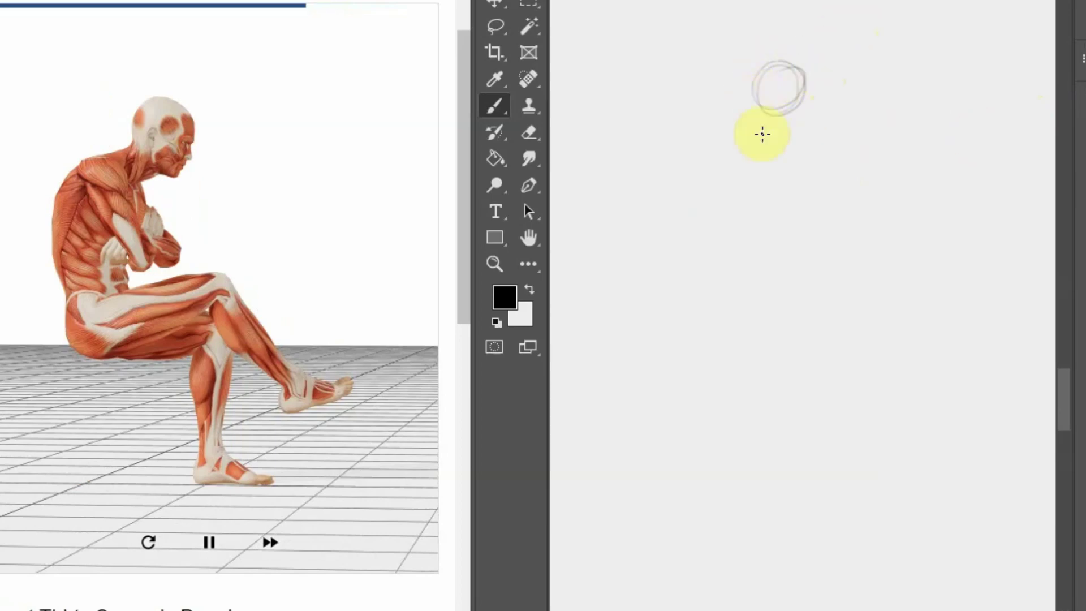
{"action": "left_click_drag", "start_coordinate": [809, 71], "coordinate": [791, 120]}
{"action": "left_click_drag", "start_coordinate": [733, 160], "coordinate": [717, 242]}
{"action": "mouse_move", "coordinate": [753, 141]}
{"action": "left_mouse_down"}
{"action": "mouse_move", "coordinate": [725, 291]}
{"action": "mouse_move", "coordinate": [765, 374]}
{"action": "mouse_move", "coordinate": [824, 339]}
{"action": "mouse_move", "coordinate": [970, 380]}
{"action": "left_mouse_up"}
Redraw the raised thigh and shin, then add the seat line and straight supporting lower leg
{"action": "left_click_drag", "start_coordinate": [855, 323], "coordinate": [993, 384]}
{"action": "key", "text": "ctrl+z"}
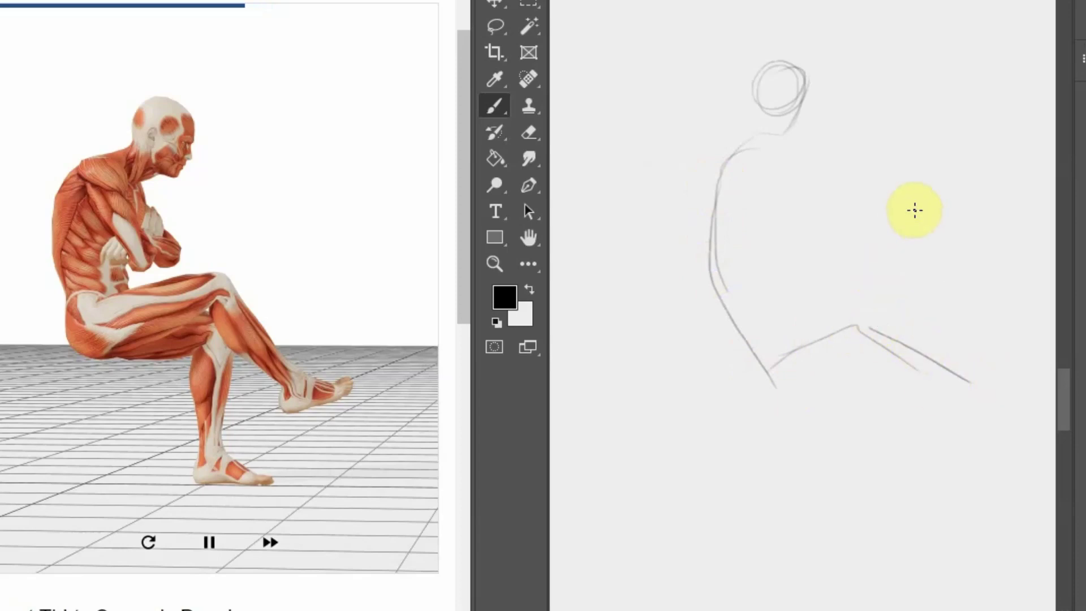
{"action": "key", "text": "ctrl+z"}
{"action": "key", "text": "ctrl+z"}
{"action": "mouse_move", "coordinate": [752, 344]}
{"action": "left_mouse_down"}
{"action": "mouse_move", "coordinate": [868, 277]}
{"action": "mouse_move", "coordinate": [990, 351]}
{"action": "left_mouse_up"}
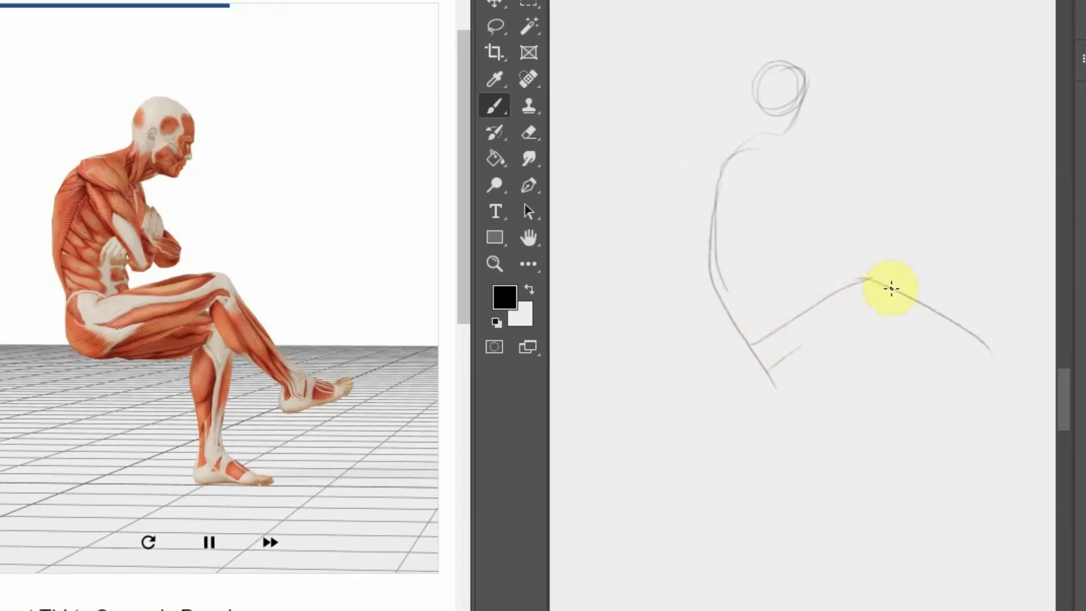
{"action": "left_click_drag", "start_coordinate": [875, 281], "coordinate": [1029, 409]}
{"action": "left_click_drag", "start_coordinate": [745, 357], "coordinate": [878, 363]}
{"action": "mouse_move", "coordinate": [770, 352]}
{"action": "left_mouse_down"}
{"action": "mouse_move", "coordinate": [906, 349]}
{"action": "mouse_move", "coordinate": [886, 347]}
{"action": "mouse_move", "coordinate": [860, 431]}
{"action": "left_mouse_up"}
{"action": "left_click_drag", "start_coordinate": [879, 351], "coordinate": [881, 512]}
{"action": "left_click_drag", "start_coordinate": [884, 379], "coordinate": [880, 517]}
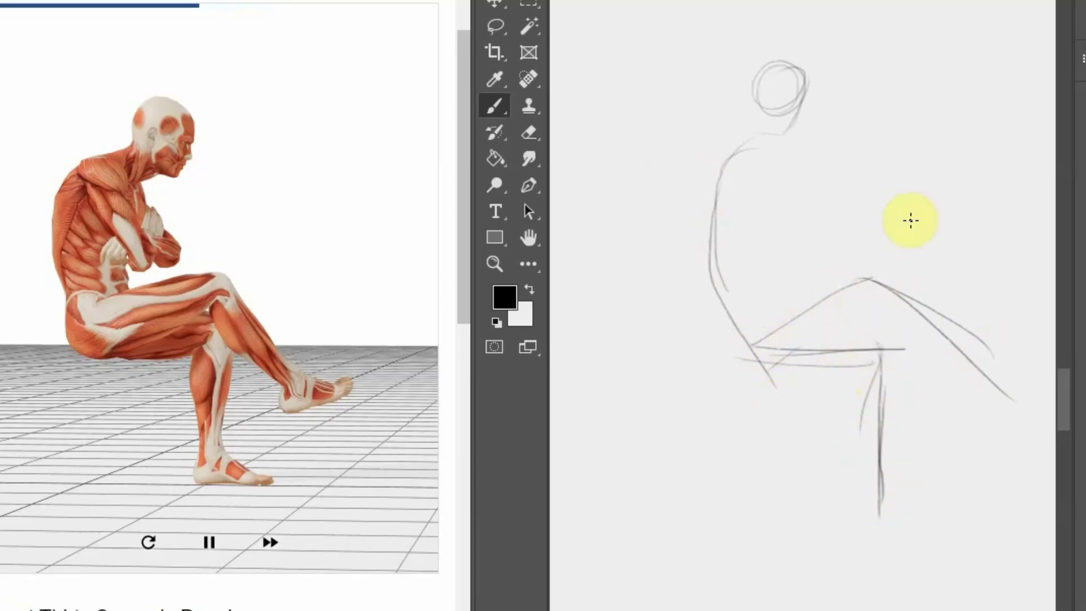
Add the folded upper arm, back curve to the hip, thigh underside, refined head and both feet
{"action": "mouse_move", "coordinate": [732, 158]}
{"action": "left_mouse_down"}
{"action": "mouse_move", "coordinate": [800, 211]}
{"action": "mouse_move", "coordinate": [835, 184]}
{"action": "left_mouse_up"}
{"action": "mouse_move", "coordinate": [761, 136]}
{"action": "left_mouse_down"}
{"action": "mouse_move", "coordinate": [795, 204]}
{"action": "mouse_move", "coordinate": [769, 261]}
{"action": "left_mouse_up"}
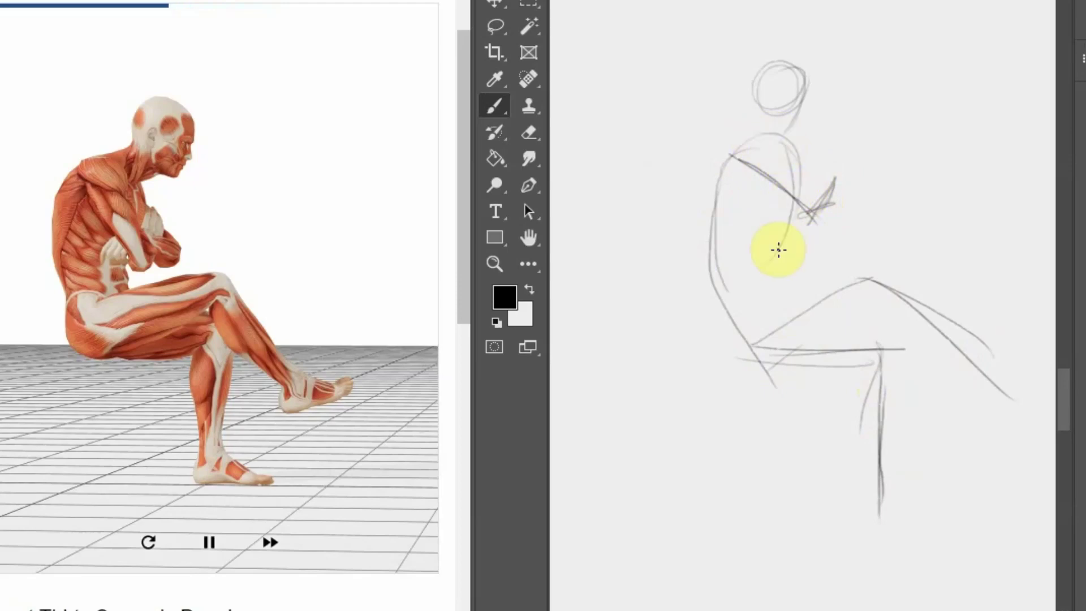
{"action": "mouse_move", "coordinate": [755, 132]}
{"action": "left_mouse_down"}
{"action": "mouse_move", "coordinate": [706, 155]}
{"action": "mouse_move", "coordinate": [701, 213]}
{"action": "mouse_move", "coordinate": [720, 359]}
{"action": "mouse_move", "coordinate": [868, 289]}
{"action": "mouse_move", "coordinate": [973, 371]}
{"action": "mouse_move", "coordinate": [950, 332]}
{"action": "mouse_move", "coordinate": [781, 272]}
{"action": "mouse_move", "coordinate": [720, 298]}
{"action": "left_mouse_up"}
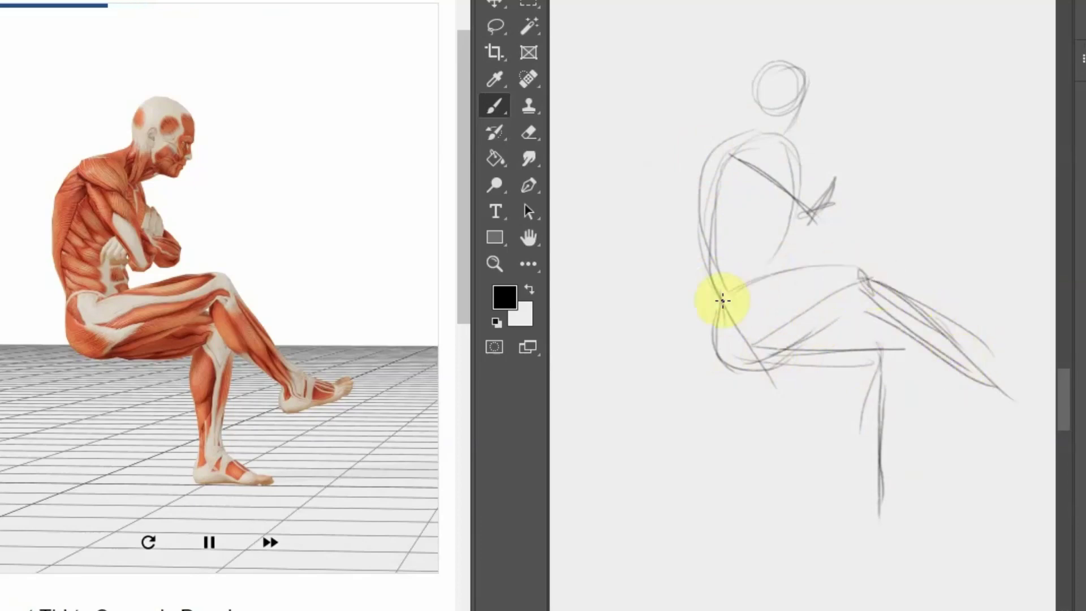
{"action": "mouse_move", "coordinate": [826, 340]}
{"action": "left_mouse_down"}
{"action": "mouse_move", "coordinate": [829, 320]}
{"action": "mouse_move", "coordinate": [890, 307]}
{"action": "mouse_move", "coordinate": [844, 347]}
{"action": "mouse_move", "coordinate": [862, 358]}
{"action": "mouse_move", "coordinate": [859, 337]}
{"action": "mouse_move", "coordinate": [859, 383]}
{"action": "mouse_move", "coordinate": [892, 483]}
{"action": "mouse_move", "coordinate": [896, 371]}
{"action": "mouse_move", "coordinate": [858, 468]}
{"action": "mouse_move", "coordinate": [766, 219]}
{"action": "mouse_move", "coordinate": [754, 216]}
{"action": "mouse_move", "coordinate": [795, 168]}
{"action": "mouse_move", "coordinate": [817, 211]}
{"action": "mouse_move", "coordinate": [827, 184]}
{"action": "mouse_move", "coordinate": [800, 200]}
{"action": "mouse_move", "coordinate": [834, 202]}
{"action": "mouse_move", "coordinate": [769, 221]}
{"action": "mouse_move", "coordinate": [781, 204]}
{"action": "mouse_move", "coordinate": [797, 211]}
{"action": "mouse_move", "coordinate": [796, 223]}
{"action": "mouse_move", "coordinate": [771, 243]}
{"action": "mouse_move", "coordinate": [830, 206]}
{"action": "mouse_move", "coordinate": [823, 222]}
{"action": "mouse_move", "coordinate": [844, 211]}
{"action": "mouse_move", "coordinate": [781, 141]}
{"action": "mouse_move", "coordinate": [826, 208]}
{"action": "left_mouse_up"}
{"action": "mouse_move", "coordinate": [800, 70]}
{"action": "left_mouse_down"}
{"action": "mouse_move", "coordinate": [820, 87]}
{"action": "mouse_move", "coordinate": [792, 87]}
{"action": "mouse_move", "coordinate": [820, 107]}
{"action": "mouse_move", "coordinate": [744, 128]}
{"action": "mouse_move", "coordinate": [795, 141]}
{"action": "mouse_move", "coordinate": [772, 124]}
{"action": "left_mouse_up"}
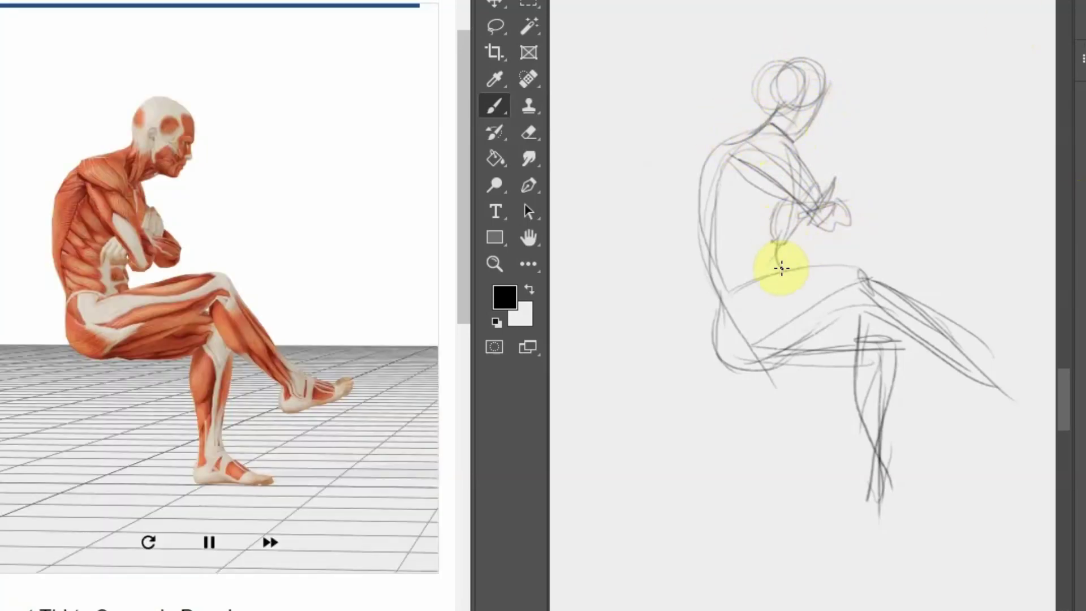
{"action": "mouse_move", "coordinate": [984, 390]}
{"action": "left_mouse_down"}
{"action": "mouse_move", "coordinate": [1040, 346]}
{"action": "mouse_move", "coordinate": [994, 381]}
{"action": "left_mouse_up"}
{"action": "mouse_move", "coordinate": [1047, 351]}
{"action": "left_mouse_down"}
{"action": "mouse_move", "coordinate": [996, 393]}
{"action": "mouse_move", "coordinate": [1010, 391]}
{"action": "left_mouse_up"}
{"action": "mouse_move", "coordinate": [880, 459]}
{"action": "left_mouse_down"}
{"action": "mouse_move", "coordinate": [918, 507]}
{"action": "mouse_move", "coordinate": [900, 512]}
{"action": "mouse_move", "coordinate": [876, 495]}
{"action": "mouse_move", "coordinate": [865, 512]}
{"action": "mouse_move", "coordinate": [946, 502]}
{"action": "left_mouse_up"}
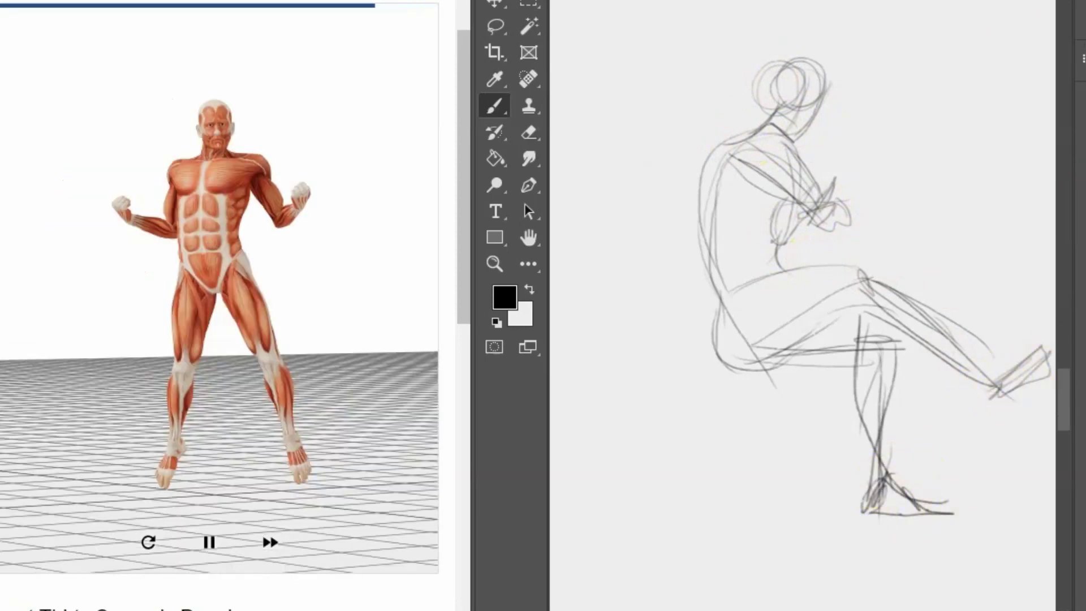
On blank canvas, sketch the fists-up figure's head mark, shoulder line, spine and torso sides
{"action": "scroll", "coordinate": [801, 306], "scroll_direction": "down", "scroll_amount": 10}
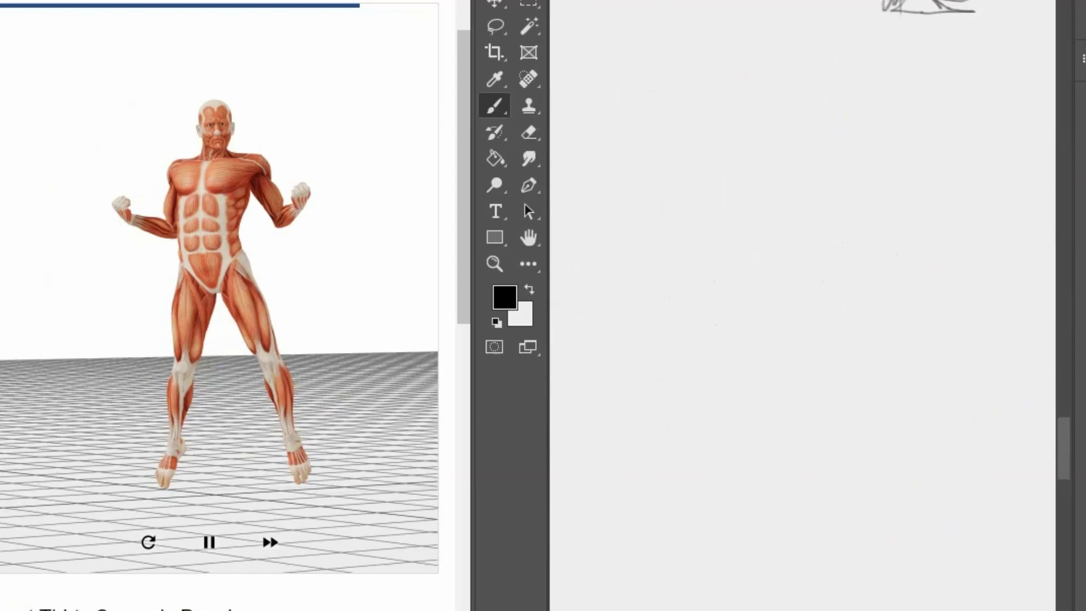
{"action": "scroll", "coordinate": [801, 305], "scroll_direction": "down", "scroll_amount": 2}
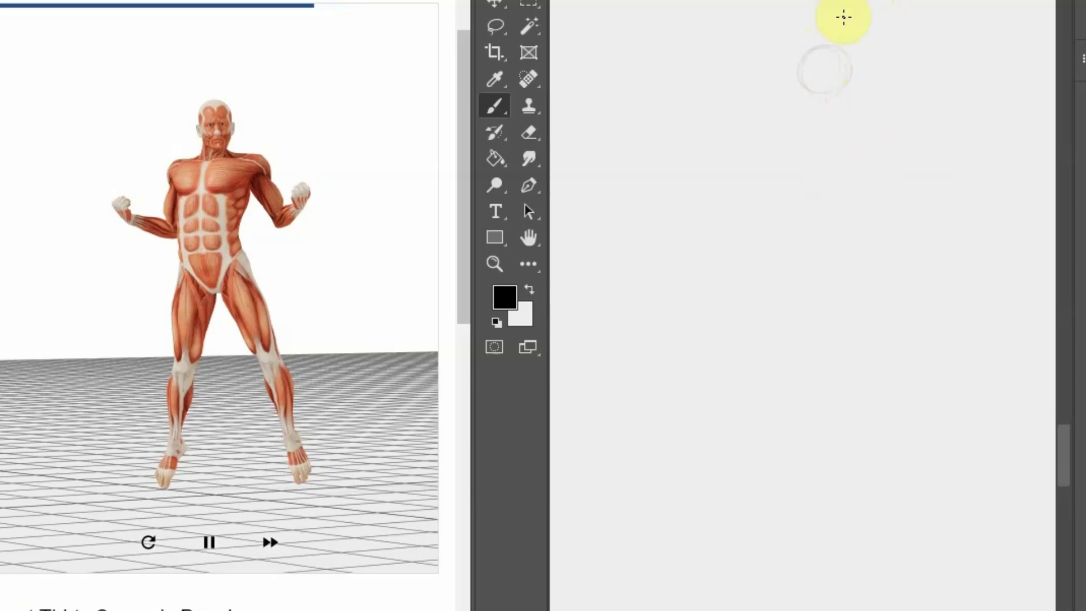
{"action": "left_click", "coordinate": [803, 43]}
{"action": "mouse_move", "coordinate": [837, 92]}
{"action": "left_mouse_down"}
{"action": "mouse_move", "coordinate": [763, 107]}
{"action": "mouse_move", "coordinate": [871, 101]}
{"action": "left_mouse_up"}
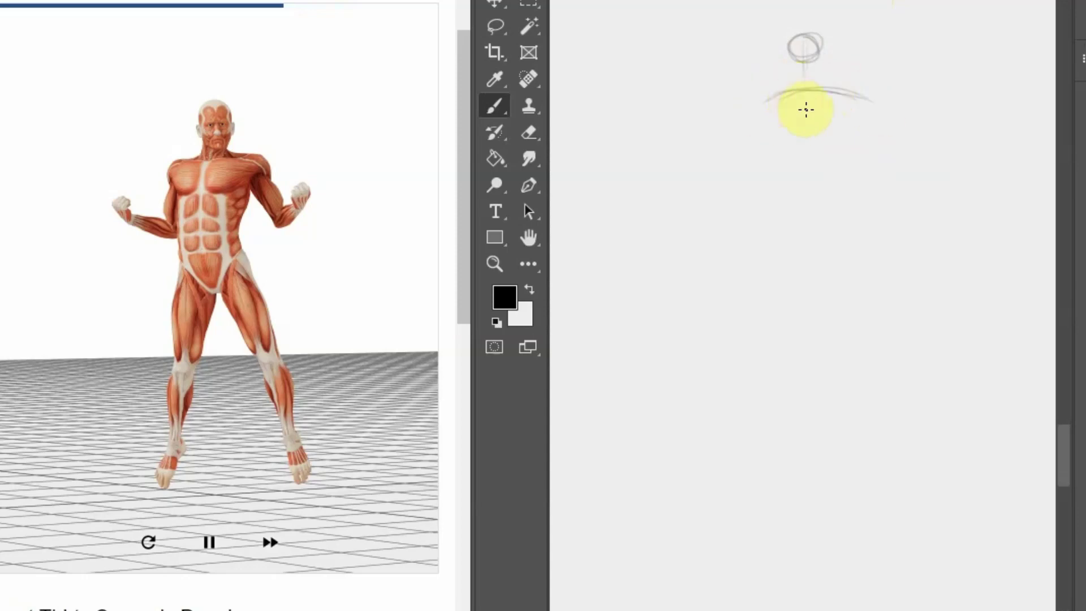
{"action": "mouse_move", "coordinate": [807, 105]}
{"action": "left_mouse_down"}
{"action": "mouse_move", "coordinate": [806, 144]}
{"action": "mouse_move", "coordinate": [839, 243]}
{"action": "mouse_move", "coordinate": [811, 209]}
{"action": "mouse_move", "coordinate": [827, 257]}
{"action": "left_mouse_up"}
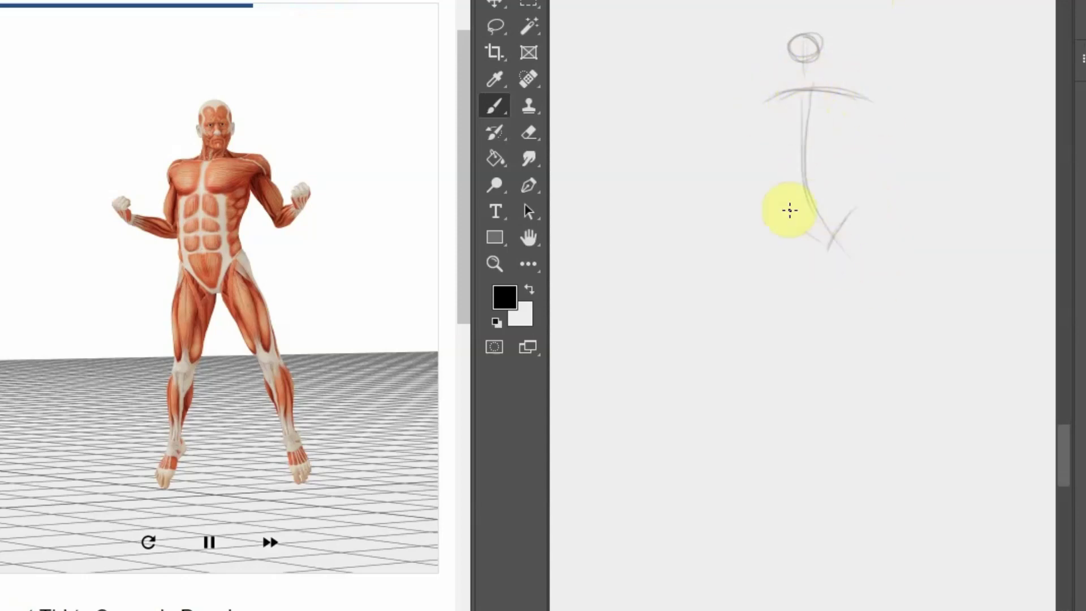
{"action": "left_click_drag", "start_coordinate": [761, 104], "coordinate": [790, 198]}
{"action": "left_click_drag", "start_coordinate": [757, 101], "coordinate": [792, 232]}
{"action": "left_click_drag", "start_coordinate": [823, 93], "coordinate": [822, 164]}
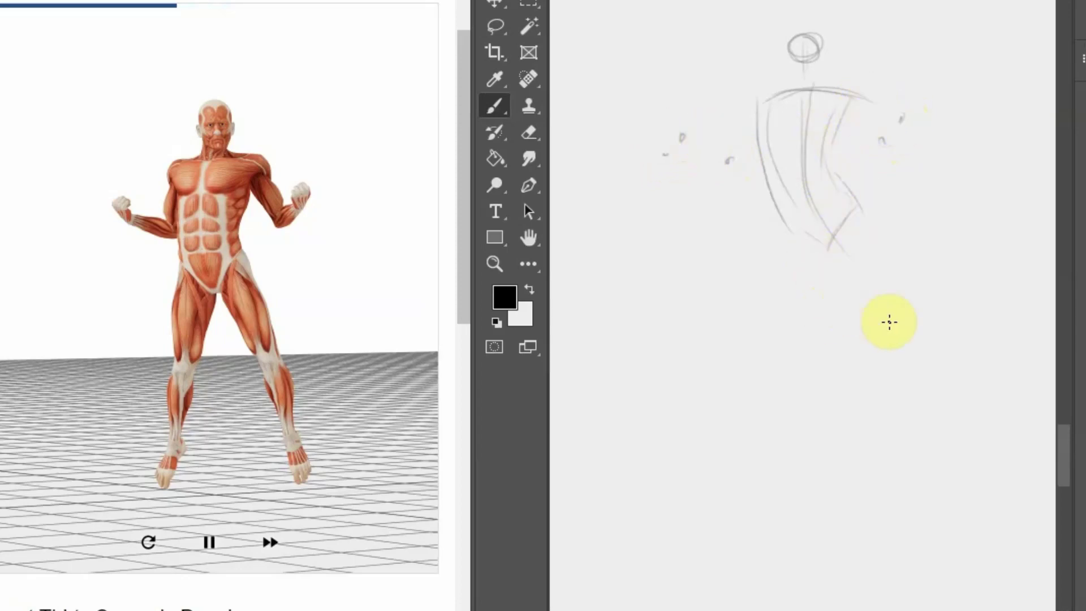
Rough in the spread legs with foot mark, knees and thighs, undoing one stray hip stroke
{"action": "left_click", "coordinate": [906, 427]}
{"action": "mouse_move", "coordinate": [861, 327]}
{"action": "left_mouse_down"}
{"action": "mouse_move", "coordinate": [887, 318]}
{"action": "mouse_move", "coordinate": [904, 431]}
{"action": "mouse_move", "coordinate": [913, 433]}
{"action": "left_mouse_up"}
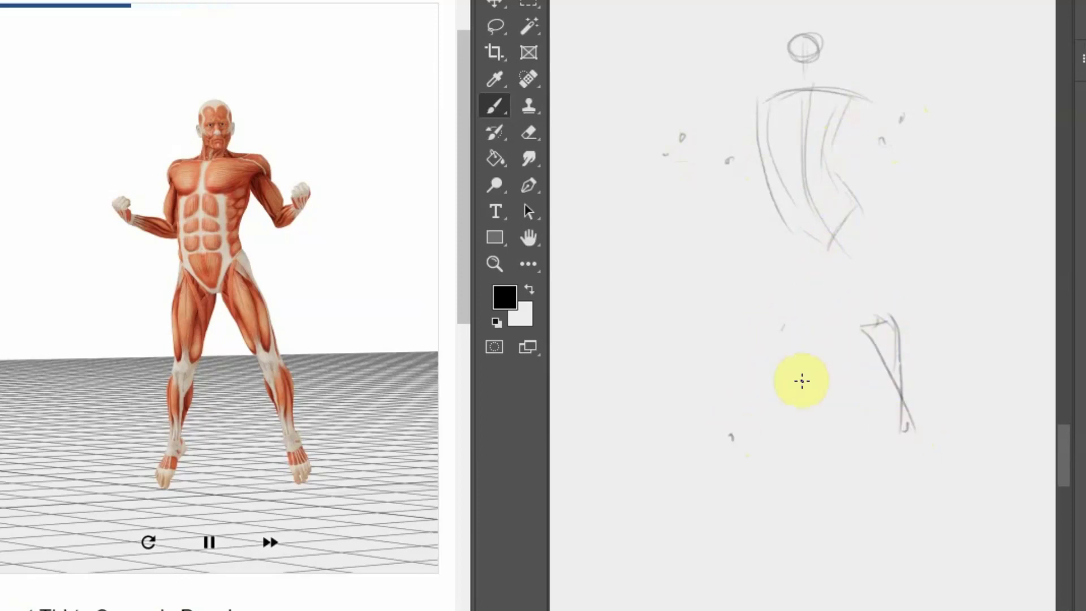
{"action": "mouse_move", "coordinate": [780, 334]}
{"action": "left_mouse_down"}
{"action": "mouse_move", "coordinate": [792, 342]}
{"action": "mouse_move", "coordinate": [736, 423]}
{"action": "left_mouse_up"}
{"action": "left_click_drag", "start_coordinate": [861, 207], "coordinate": [899, 340]}
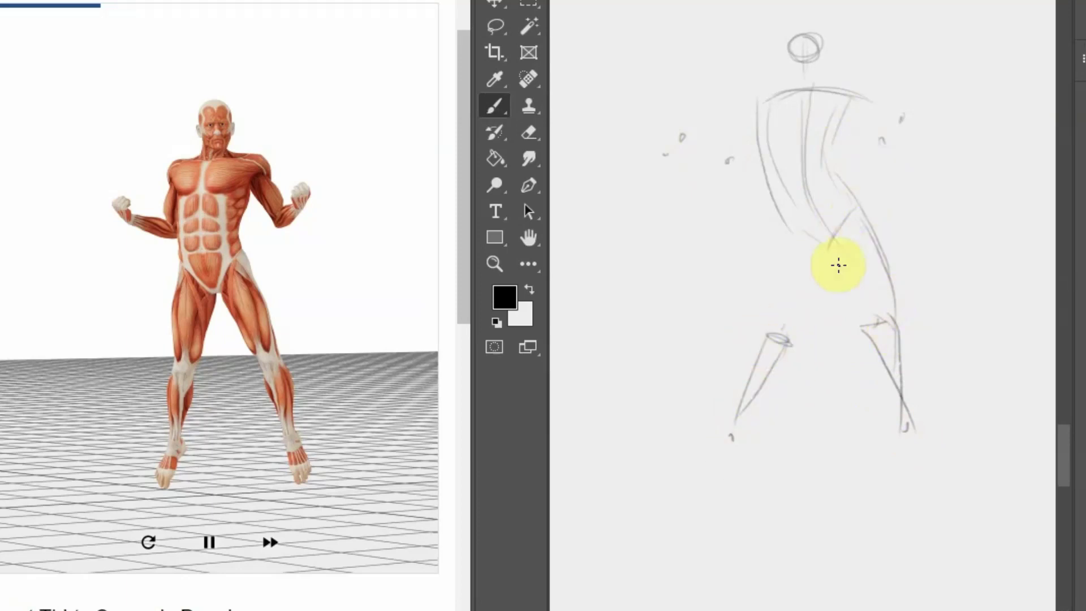
{"action": "key", "text": "ctrl+z"}
{"action": "left_click_drag", "start_coordinate": [836, 250], "coordinate": [892, 319]}
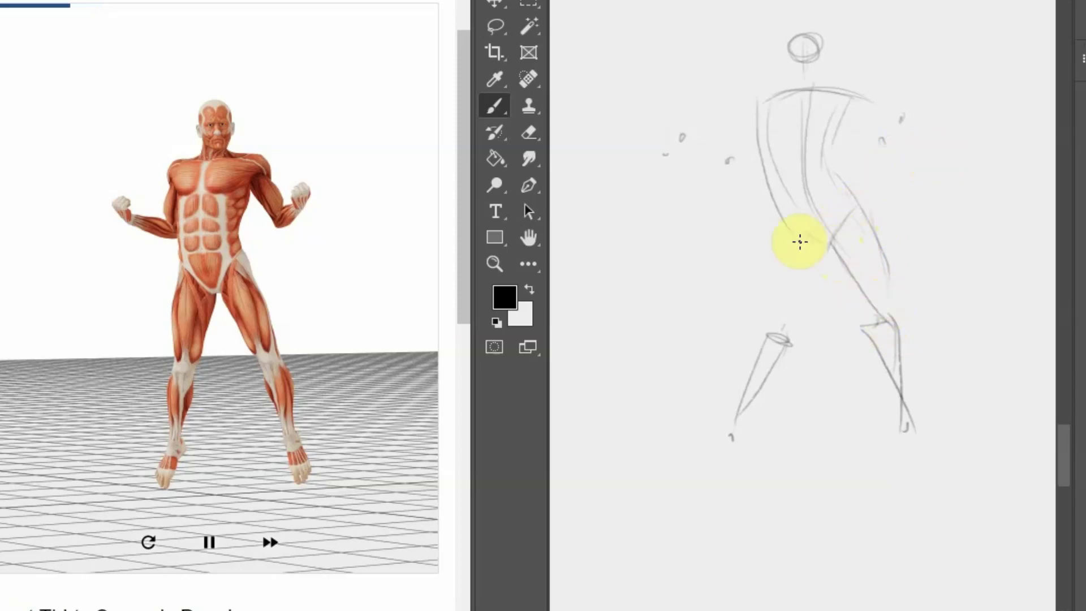
{"action": "left_click_drag", "start_coordinate": [788, 228], "coordinate": [773, 331]}
{"action": "left_click_drag", "start_coordinate": [826, 250], "coordinate": [789, 325]}
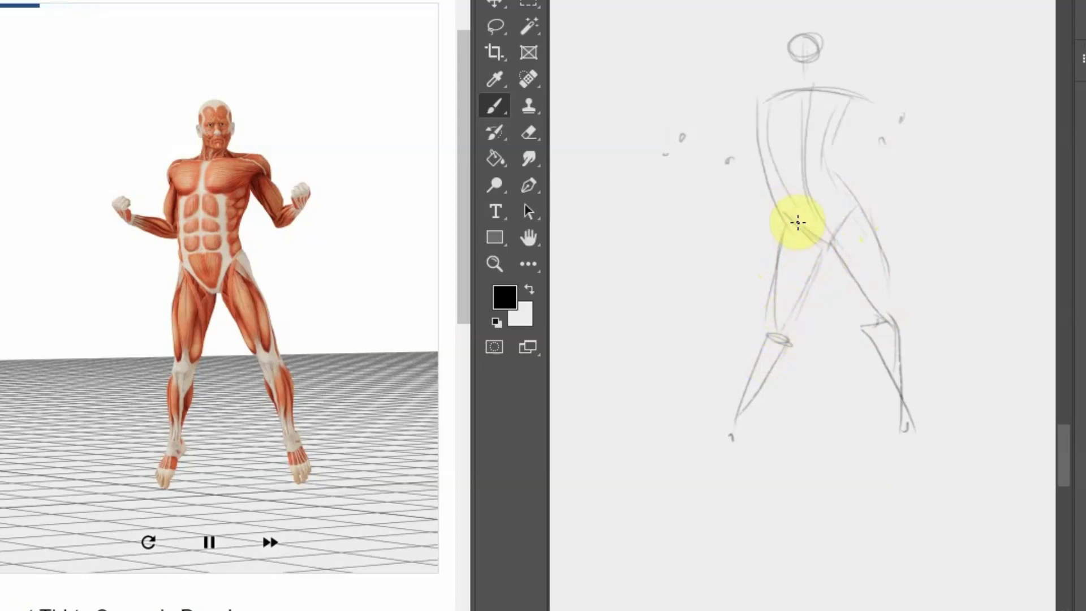
Add the torso centre line, chest arc, raised arms with fists, face and neck
{"action": "left_click_drag", "start_coordinate": [795, 114], "coordinate": [814, 180]}
{"action": "left_click_drag", "start_coordinate": [762, 160], "coordinate": [829, 157]}
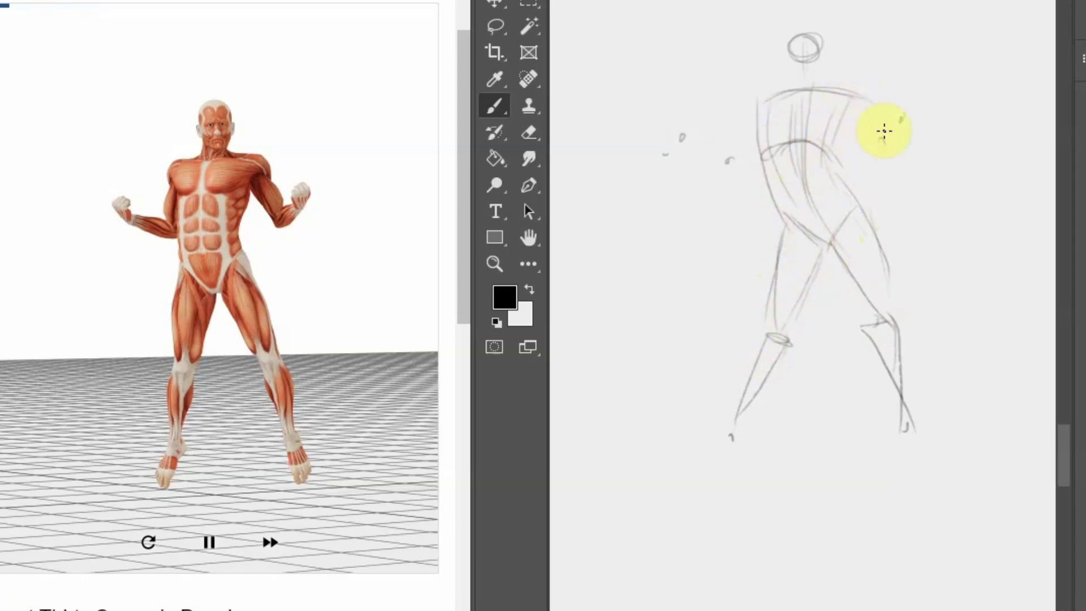
{"action": "mouse_move", "coordinate": [901, 109]}
{"action": "left_mouse_down"}
{"action": "mouse_move", "coordinate": [873, 141]}
{"action": "mouse_move", "coordinate": [836, 109]}
{"action": "left_mouse_up"}
{"action": "mouse_move", "coordinate": [754, 100]}
{"action": "left_mouse_down"}
{"action": "mouse_move", "coordinate": [730, 161]}
{"action": "mouse_move", "coordinate": [670, 138]}
{"action": "left_mouse_up"}
{"action": "left_click_drag", "start_coordinate": [788, 37], "coordinate": [802, 85]}
Start the crouching back-view figure with head oval, shoulder loop, spine and hip line
{"action": "scroll", "coordinate": [802, 306], "scroll_direction": "down", "scroll_amount": 10}
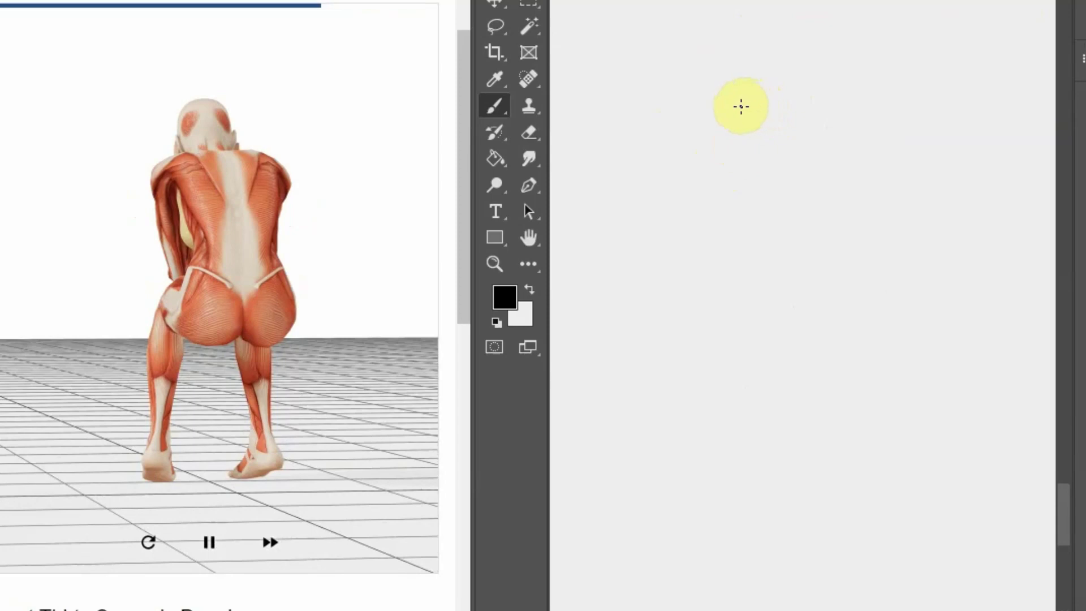
{"action": "mouse_move", "coordinate": [795, 81]}
{"action": "left_mouse_down"}
{"action": "mouse_move", "coordinate": [822, 107]}
{"action": "mouse_move", "coordinate": [784, 79]}
{"action": "left_mouse_up"}
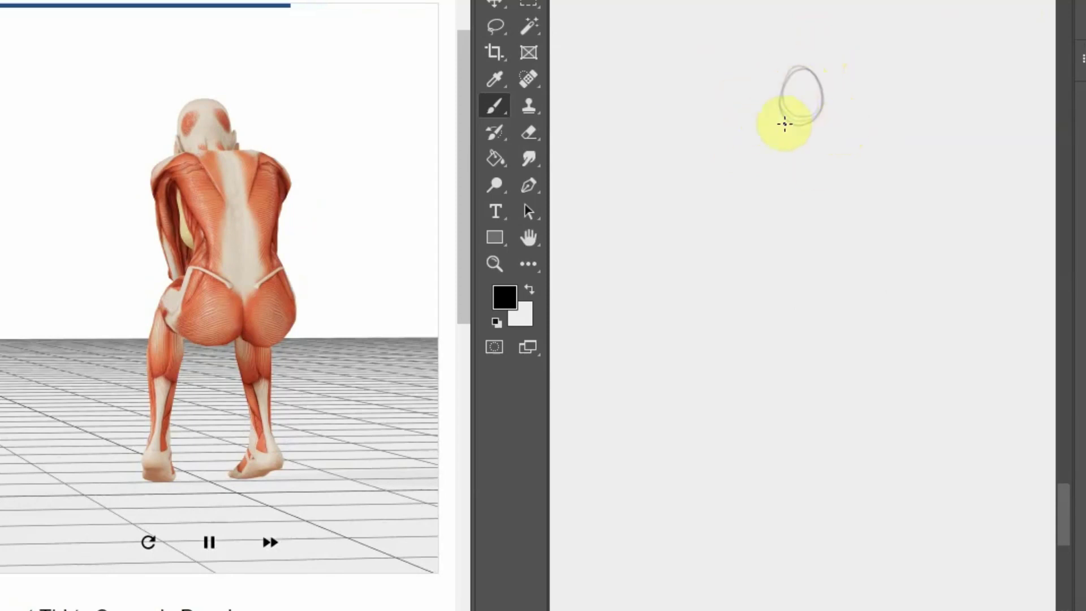
{"action": "mouse_move", "coordinate": [785, 124]}
{"action": "left_mouse_down"}
{"action": "mouse_move", "coordinate": [774, 127]}
{"action": "mouse_move", "coordinate": [788, 141]}
{"action": "mouse_move", "coordinate": [824, 111]}
{"action": "mouse_move", "coordinate": [802, 140]}
{"action": "mouse_move", "coordinate": [786, 102]}
{"action": "mouse_move", "coordinate": [820, 131]}
{"action": "mouse_move", "coordinate": [761, 142]}
{"action": "mouse_move", "coordinate": [841, 289]}
{"action": "left_mouse_up"}
{"action": "left_click_drag", "start_coordinate": [830, 176], "coordinate": [830, 351]}
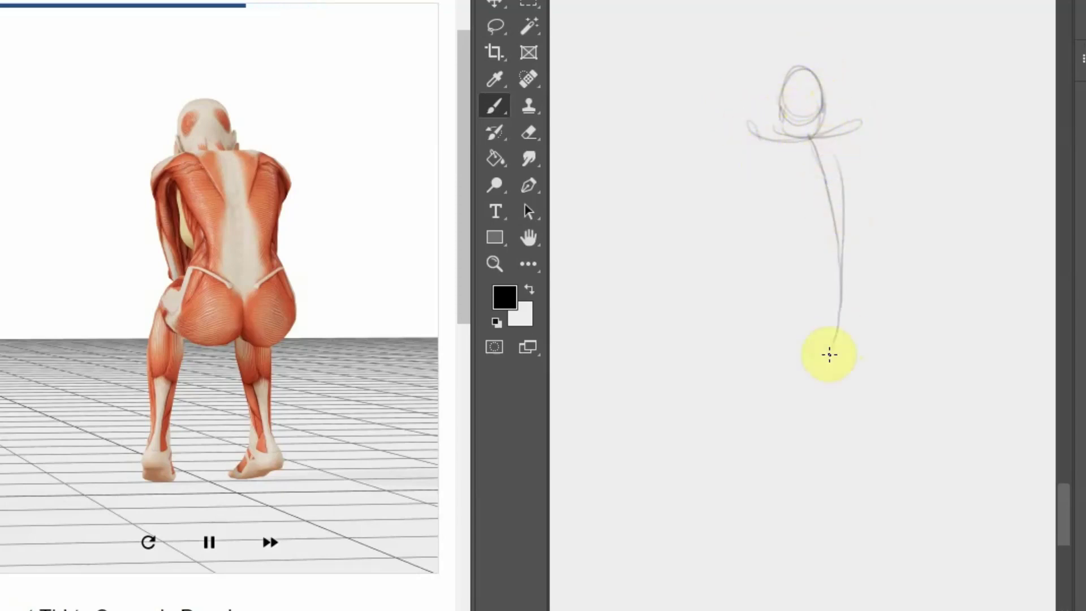
{"action": "left_click_drag", "start_coordinate": [827, 168], "coordinate": [838, 289]}
{"action": "mouse_move", "coordinate": [731, 286]}
{"action": "left_mouse_down"}
{"action": "mouse_move", "coordinate": [769, 288]}
{"action": "mouse_move", "coordinate": [753, 418]}
{"action": "left_mouse_up"}
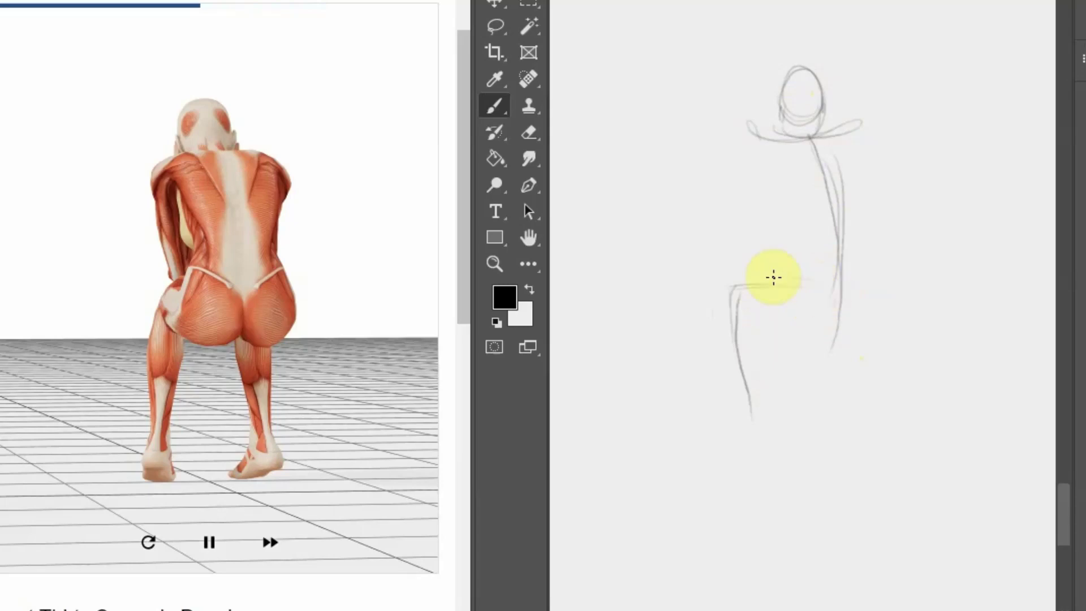
Draw the back contours and the lower legs down to the ankles
{"action": "mouse_move", "coordinate": [745, 134]}
{"action": "left_mouse_down"}
{"action": "mouse_move", "coordinate": [808, 229]}
{"action": "mouse_move", "coordinate": [775, 280]}
{"action": "left_mouse_up"}
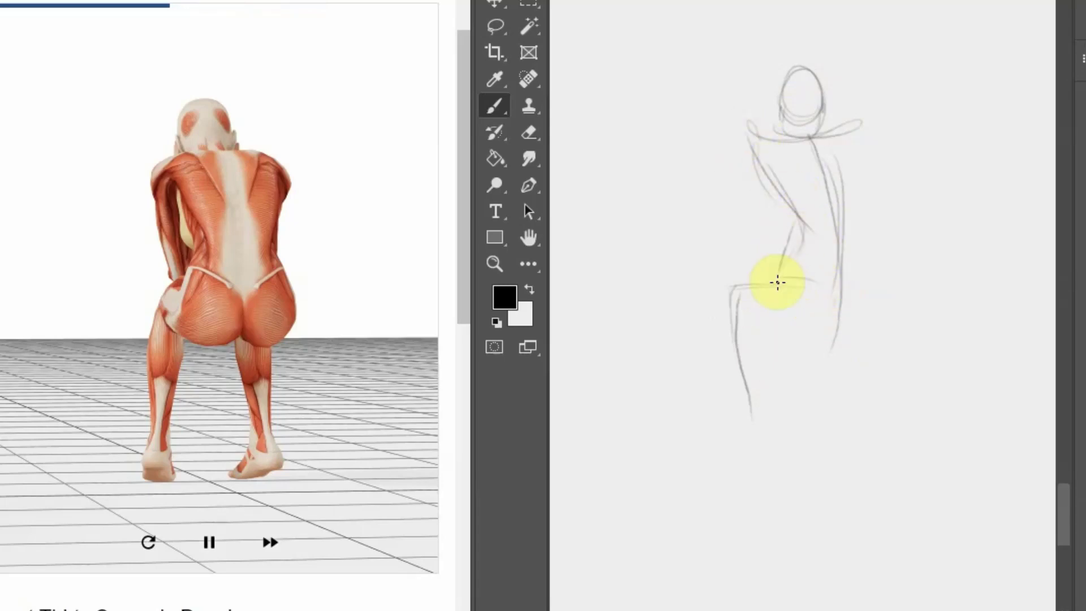
{"action": "left_click_drag", "start_coordinate": [859, 206], "coordinate": [839, 129]}
{"action": "mouse_move", "coordinate": [853, 232]}
{"action": "left_mouse_down"}
{"action": "mouse_move", "coordinate": [847, 135]}
{"action": "mouse_move", "coordinate": [866, 215]}
{"action": "mouse_move", "coordinate": [849, 283]}
{"action": "mouse_move", "coordinate": [864, 258]}
{"action": "mouse_move", "coordinate": [840, 325]}
{"action": "mouse_move", "coordinate": [744, 296]}
{"action": "mouse_move", "coordinate": [766, 318]}
{"action": "mouse_move", "coordinate": [748, 422]}
{"action": "left_mouse_up"}
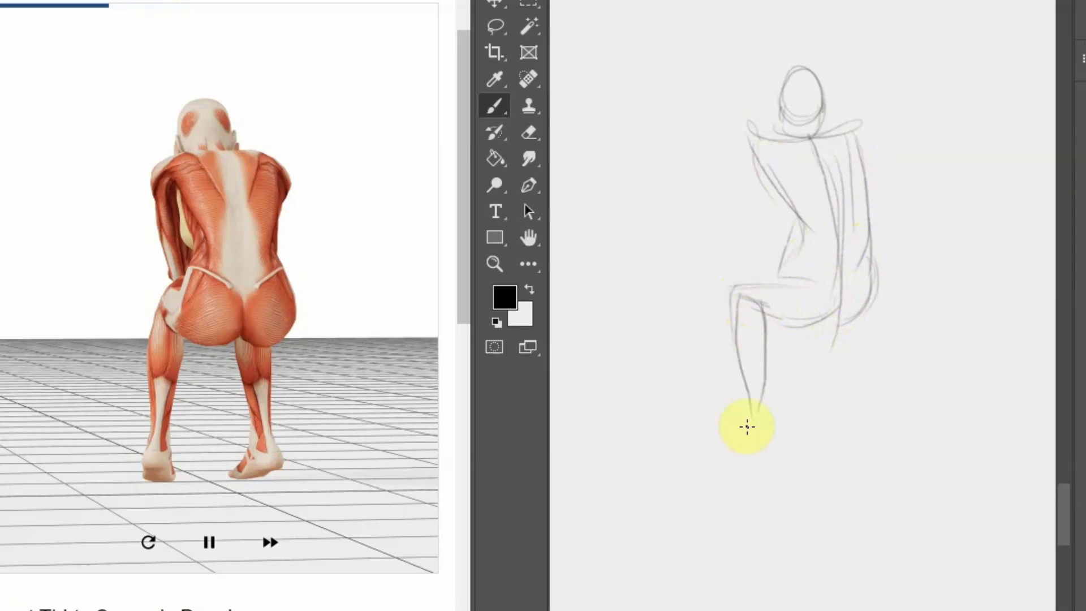
{"action": "mouse_move", "coordinate": [763, 306]}
{"action": "left_mouse_down"}
{"action": "mouse_move", "coordinate": [753, 414]}
{"action": "mouse_move", "coordinate": [763, 434]}
{"action": "mouse_move", "coordinate": [781, 432]}
{"action": "mouse_move", "coordinate": [757, 417]}
{"action": "left_mouse_up"}
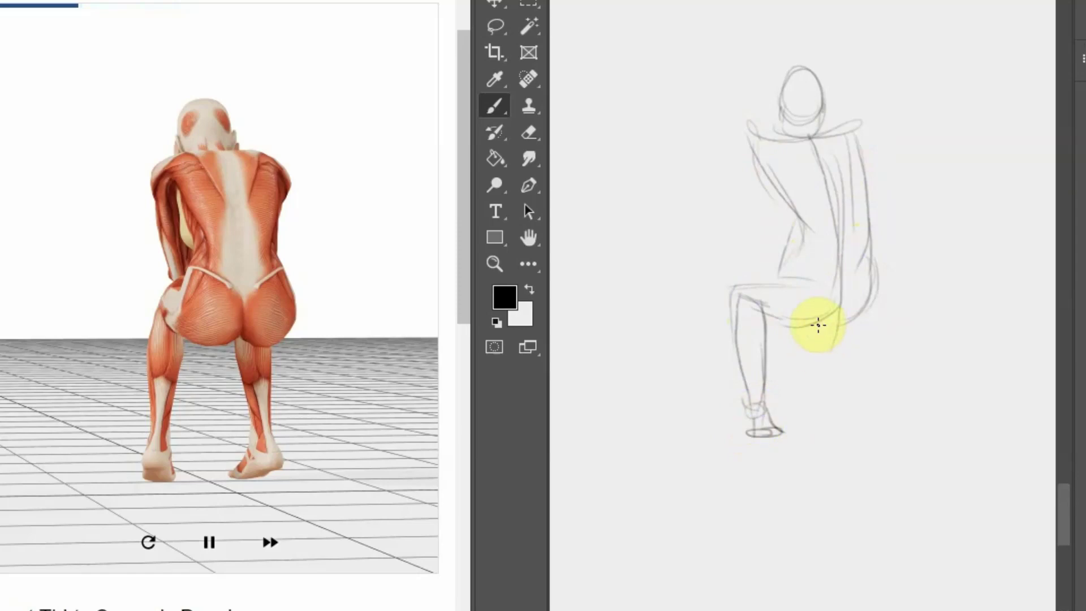
{"action": "left_click_drag", "start_coordinate": [815, 322], "coordinate": [854, 402]}
{"action": "mouse_move", "coordinate": [858, 324]}
{"action": "left_mouse_down"}
{"action": "mouse_move", "coordinate": [846, 393]}
{"action": "mouse_move", "coordinate": [856, 388]}
{"action": "mouse_move", "coordinate": [824, 429]}
{"action": "mouse_move", "coordinate": [839, 412]}
{"action": "mouse_move", "coordinate": [858, 417]}
{"action": "mouse_move", "coordinate": [822, 439]}
{"action": "left_mouse_up"}
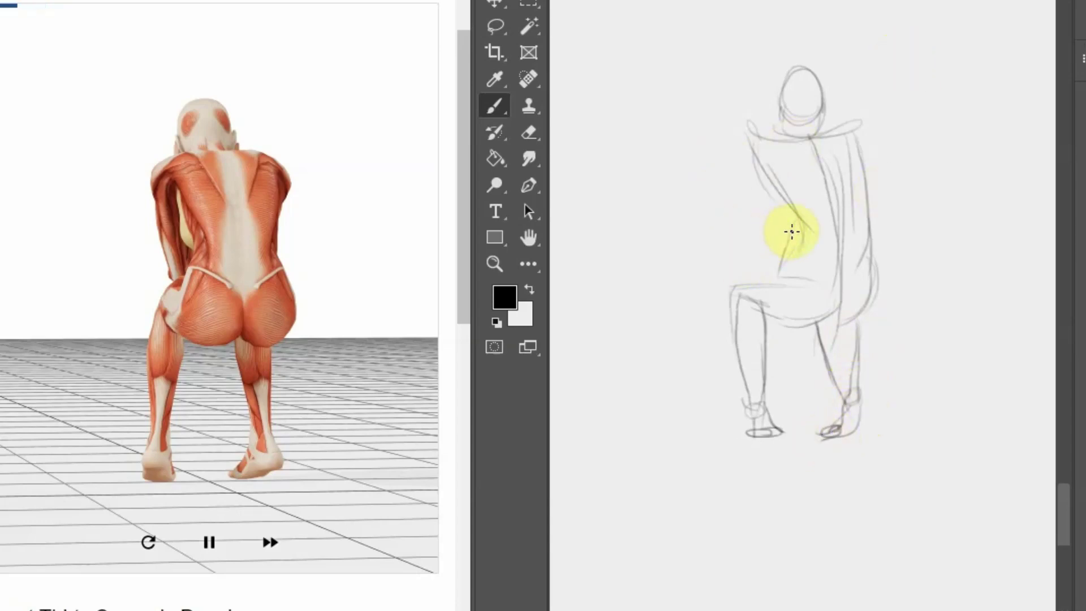
Add diagonal back-to-knee lines, the left arm and shoulder-to-hip strokes
{"action": "left_click_drag", "start_coordinate": [792, 231], "coordinate": [764, 261]}
{"action": "mouse_move", "coordinate": [727, 294]}
{"action": "left_mouse_down"}
{"action": "mouse_move", "coordinate": [800, 226]}
{"action": "mouse_move", "coordinate": [742, 282]}
{"action": "left_mouse_up"}
{"action": "mouse_move", "coordinate": [753, 162]}
{"action": "left_mouse_down"}
{"action": "mouse_move", "coordinate": [745, 235]}
{"action": "mouse_move", "coordinate": [744, 170]}
{"action": "mouse_move", "coordinate": [766, 255]}
{"action": "left_mouse_up"}
{"action": "left_click_drag", "start_coordinate": [777, 192], "coordinate": [765, 234]}
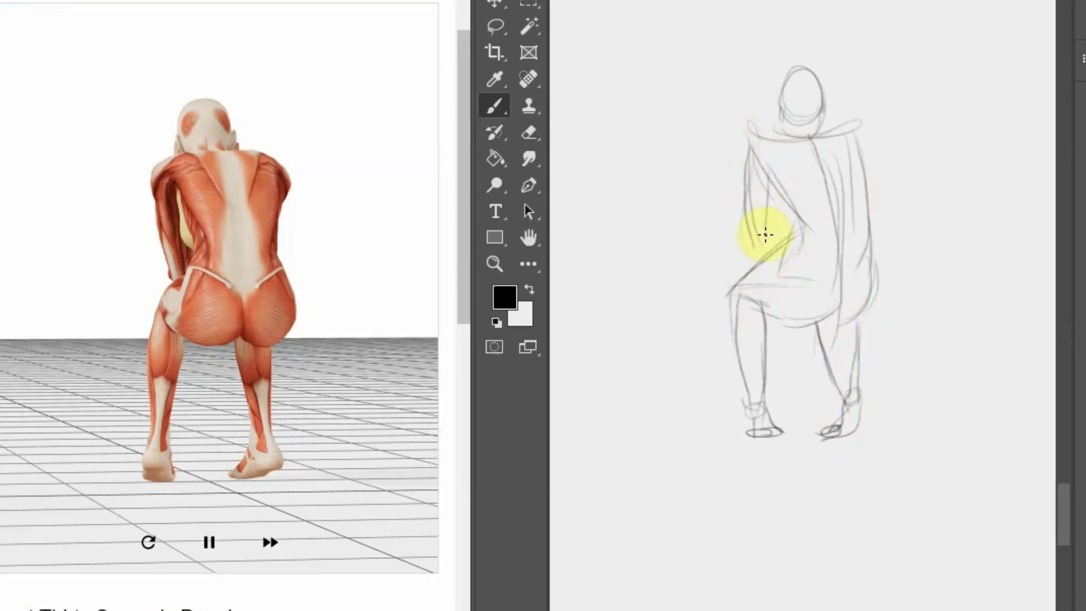
{"action": "mouse_move", "coordinate": [829, 194]}
{"action": "left_mouse_down"}
{"action": "mouse_move", "coordinate": [800, 145]}
{"action": "mouse_move", "coordinate": [839, 272]}
{"action": "left_mouse_up"}
{"action": "scroll", "coordinate": [839, 272], "scroll_direction": "up", "scroll_amount": 10}
Draw the curved line of action up to the raised hands, the ribcage oval and pelvis
{"action": "scroll", "coordinate": [839, 272], "scroll_direction": "up", "scroll_amount": 5}
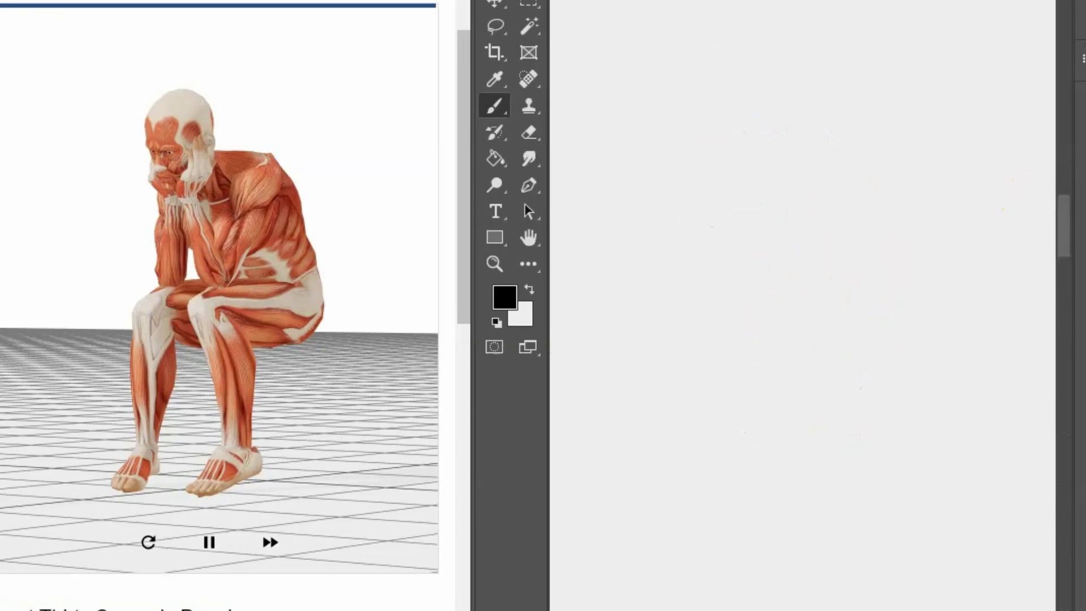
{"action": "scroll", "coordinate": [840, 272], "scroll_direction": "up", "scroll_amount": 8}
{"action": "scroll", "coordinate": [840, 273], "scroll_direction": "up", "scroll_amount": 2}
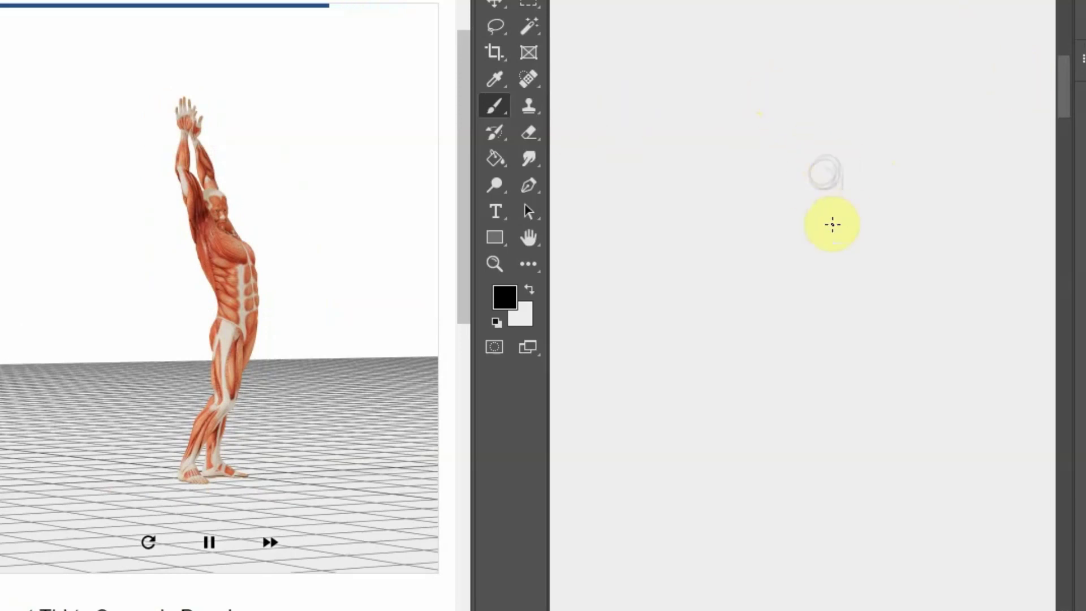
{"action": "mouse_move", "coordinate": [827, 196]}
{"action": "left_mouse_down"}
{"action": "mouse_move", "coordinate": [866, 247]}
{"action": "mouse_move", "coordinate": [792, 525]}
{"action": "left_mouse_up"}
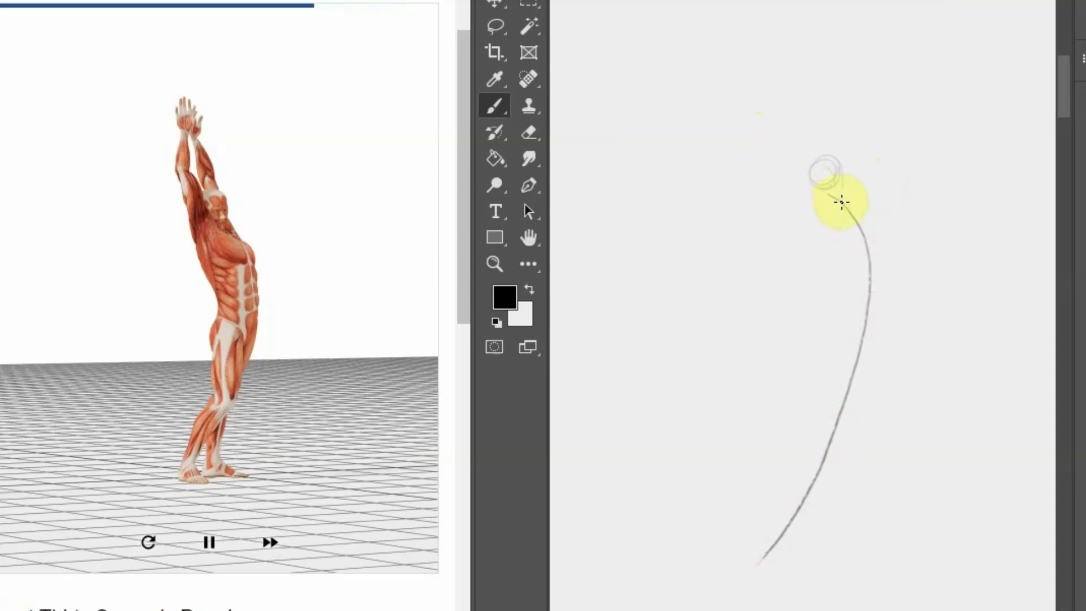
{"action": "left_click_drag", "start_coordinate": [842, 202], "coordinate": [783, 31]}
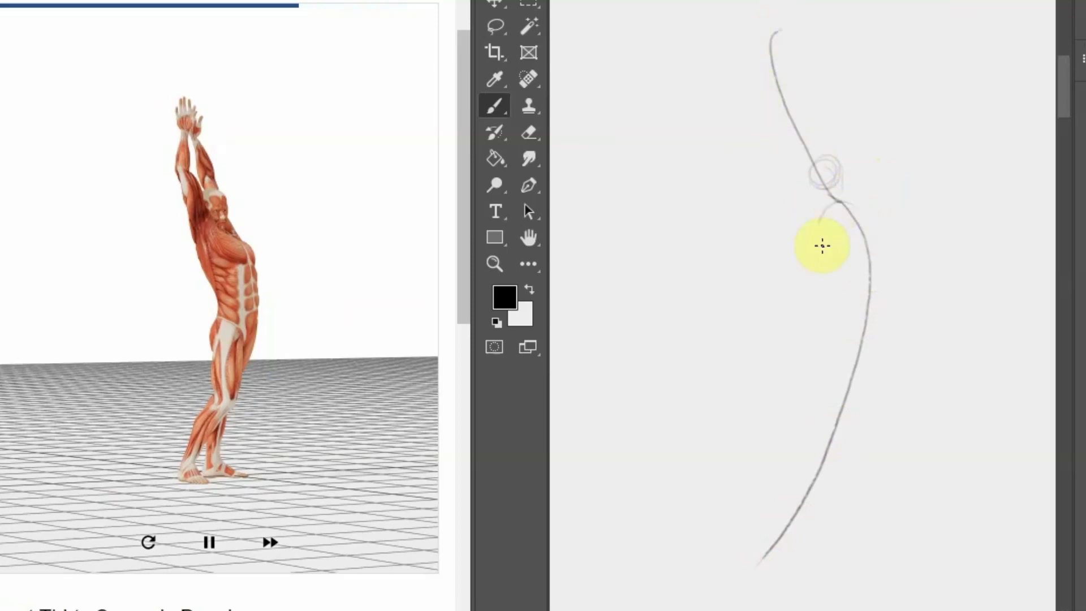
{"action": "mouse_move", "coordinate": [823, 245]}
{"action": "left_mouse_down"}
{"action": "mouse_move", "coordinate": [841, 272]}
{"action": "mouse_move", "coordinate": [864, 260]}
{"action": "mouse_move", "coordinate": [840, 277]}
{"action": "mouse_move", "coordinate": [847, 226]}
{"action": "left_mouse_up"}
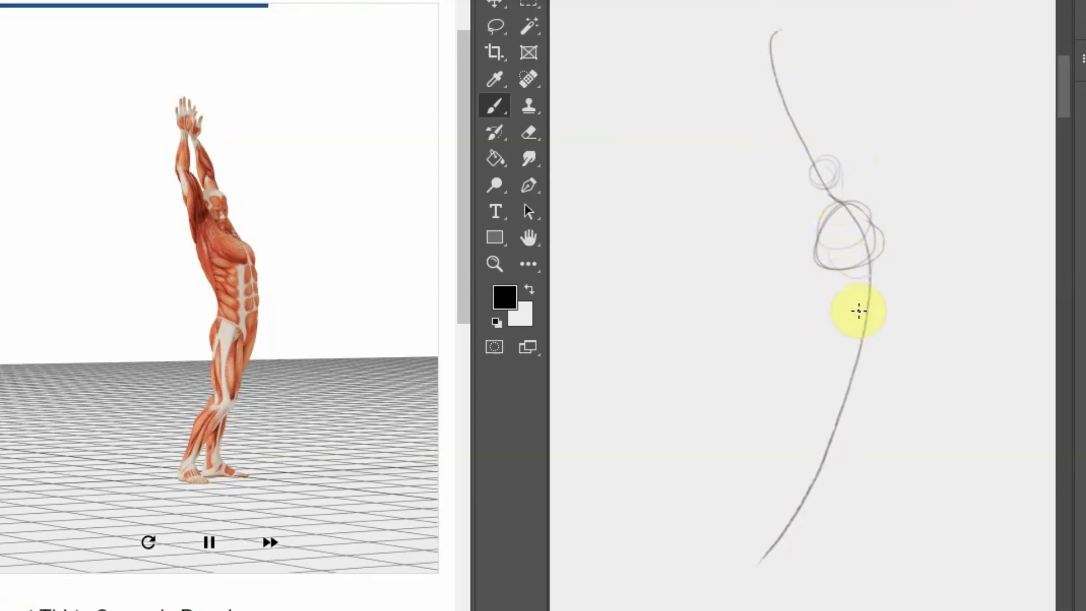
{"action": "left_click_drag", "start_coordinate": [877, 323], "coordinate": [821, 324]}
Sketch the legs below the pelvis and refine the ribcage and waist lines
{"action": "left_click_drag", "start_coordinate": [850, 393], "coordinate": [856, 439]}
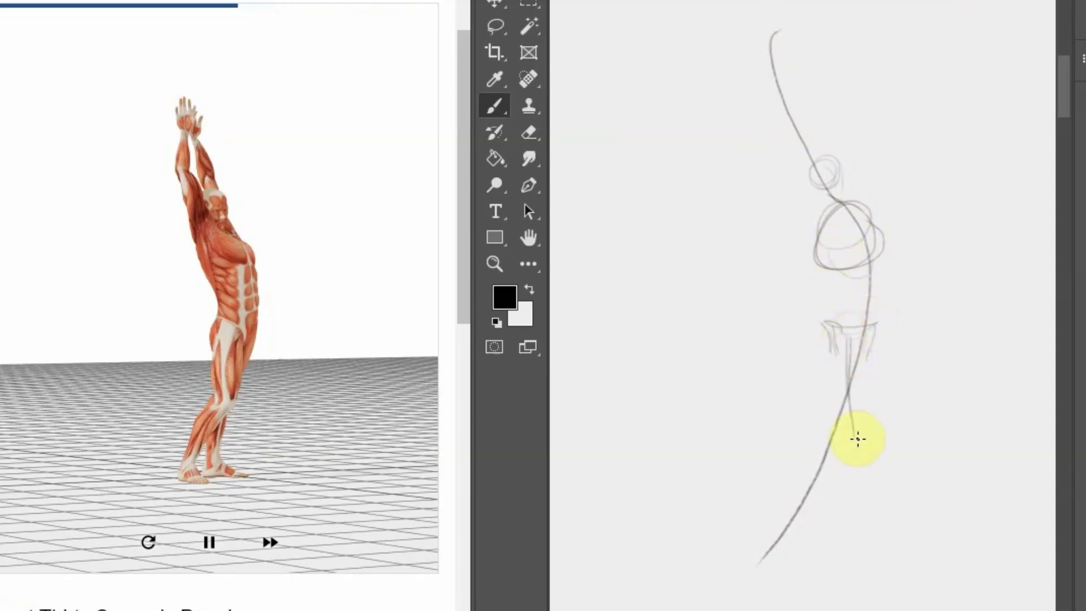
{"action": "mouse_move", "coordinate": [849, 373]}
{"action": "left_mouse_down"}
{"action": "mouse_move", "coordinate": [854, 464]}
{"action": "mouse_move", "coordinate": [781, 549]}
{"action": "left_mouse_up"}
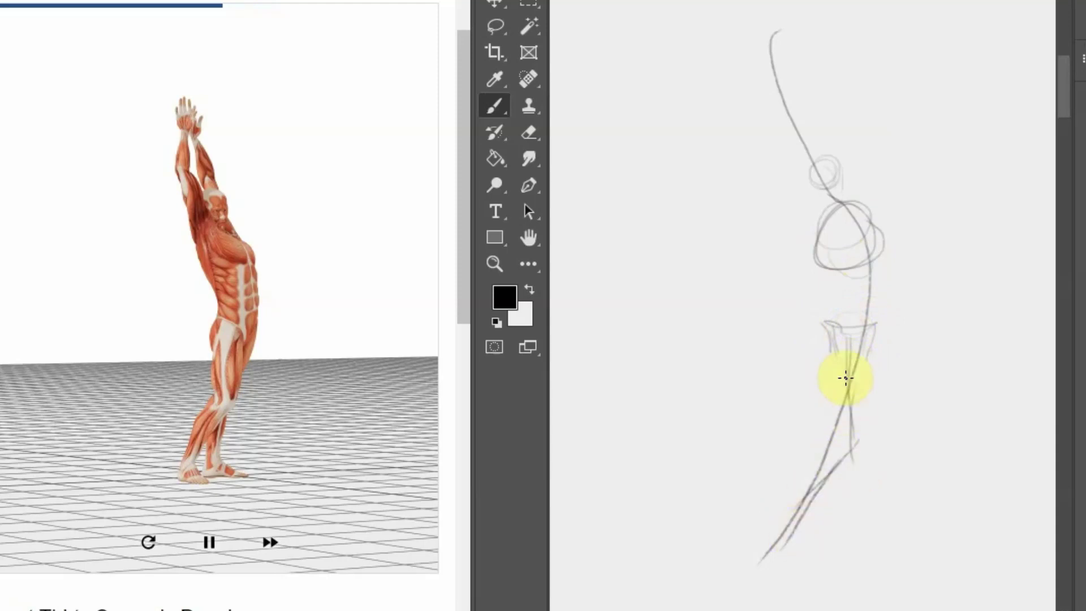
{"action": "left_click_drag", "start_coordinate": [846, 368], "coordinate": [834, 509]}
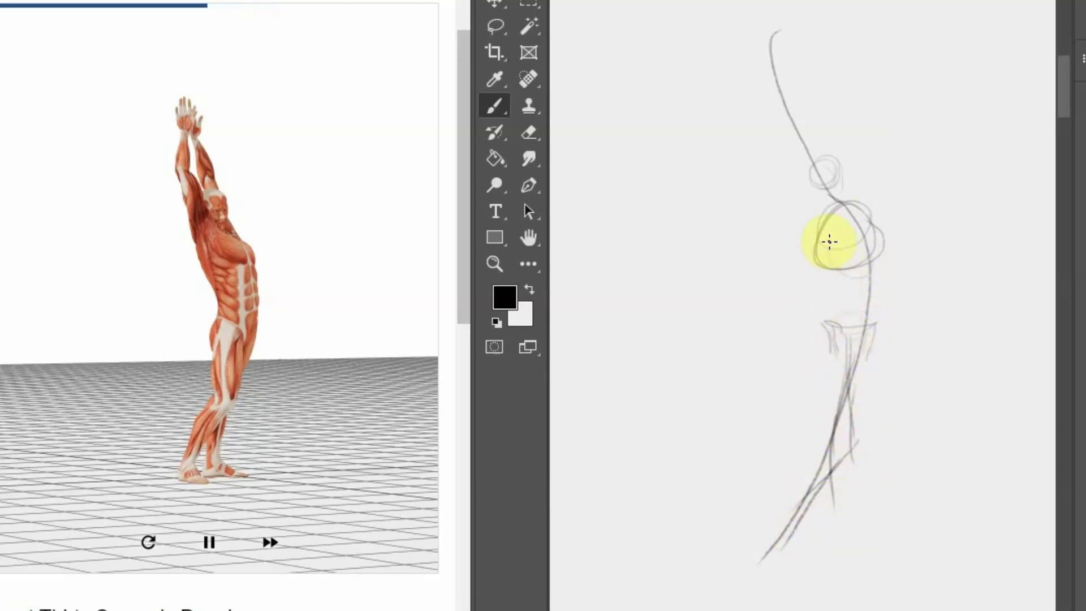
{"action": "mouse_move", "coordinate": [829, 242]}
{"action": "left_mouse_down"}
{"action": "mouse_move", "coordinate": [820, 222]}
{"action": "mouse_move", "coordinate": [851, 298]}
{"action": "mouse_move", "coordinate": [837, 326]}
{"action": "left_mouse_up"}
{"action": "left_click_drag", "start_coordinate": [872, 222], "coordinate": [884, 278]}
{"action": "left_click_drag", "start_coordinate": [851, 201], "coordinate": [874, 326]}
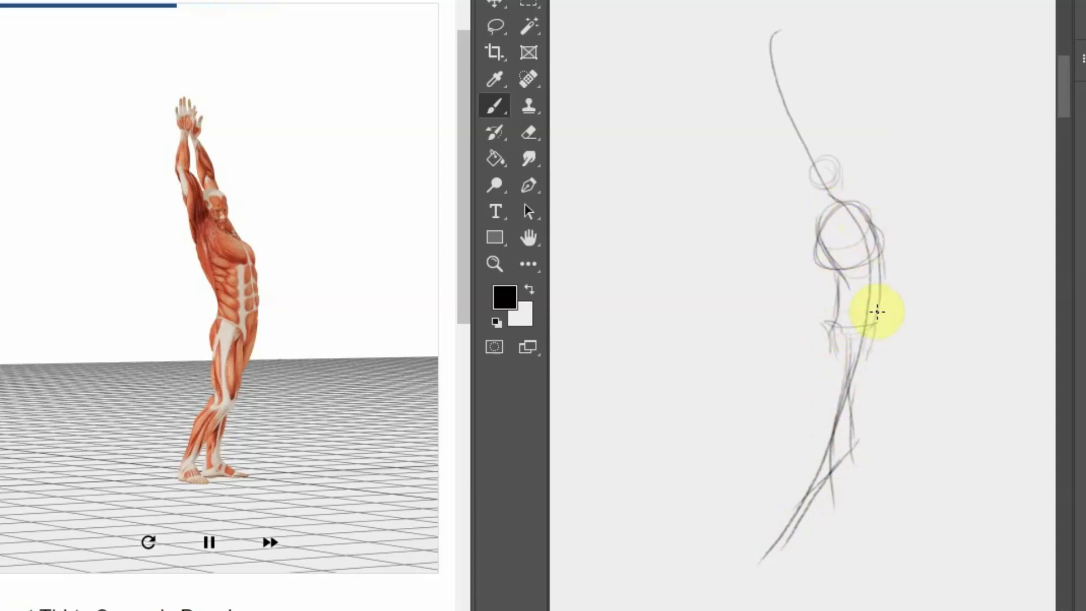
{"action": "mouse_move", "coordinate": [857, 421]}
{"action": "left_mouse_down"}
{"action": "mouse_move", "coordinate": [832, 443]}
{"action": "mouse_move", "coordinate": [778, 552]}
{"action": "left_mouse_up"}
{"action": "mouse_move", "coordinate": [852, 464]}
{"action": "left_mouse_down"}
{"action": "mouse_move", "coordinate": [775, 548]}
{"action": "mouse_move", "coordinate": [864, 333]}
{"action": "mouse_move", "coordinate": [837, 419]}
{"action": "left_mouse_up"}
Add the hip and thigh contours, knee, shin and toe
{"action": "mouse_move", "coordinate": [814, 338]}
{"action": "left_mouse_down"}
{"action": "mouse_move", "coordinate": [851, 461]}
{"action": "mouse_move", "coordinate": [840, 441]}
{"action": "mouse_move", "coordinate": [836, 464]}
{"action": "left_mouse_up"}
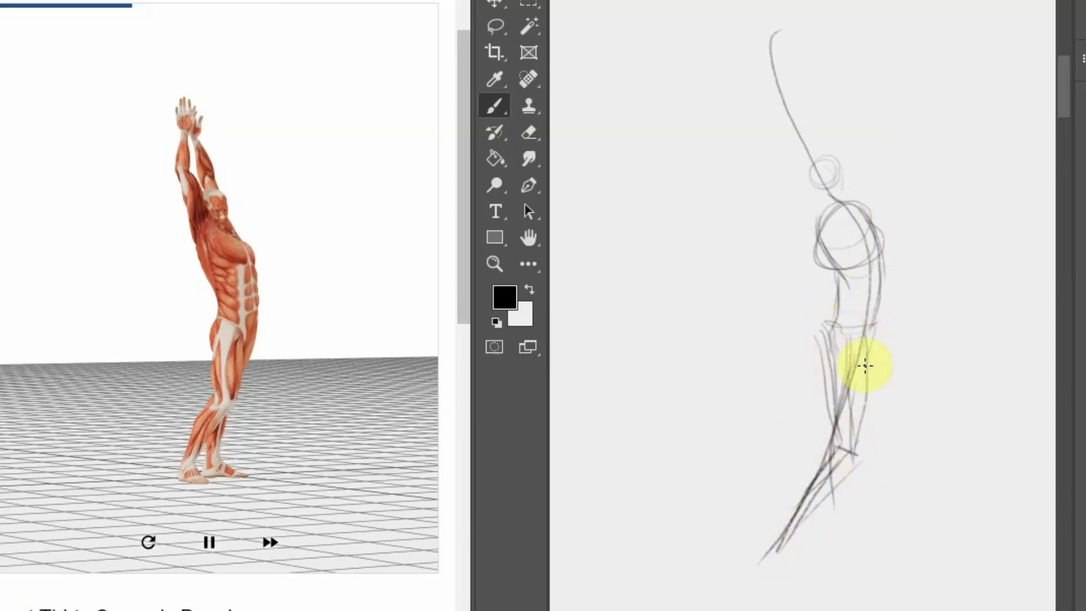
{"action": "left_click_drag", "start_coordinate": [874, 353], "coordinate": [832, 452]}
{"action": "mouse_move", "coordinate": [849, 416]}
{"action": "left_mouse_down"}
{"action": "mouse_move", "coordinate": [813, 469]}
{"action": "mouse_move", "coordinate": [822, 526]}
{"action": "left_mouse_up"}
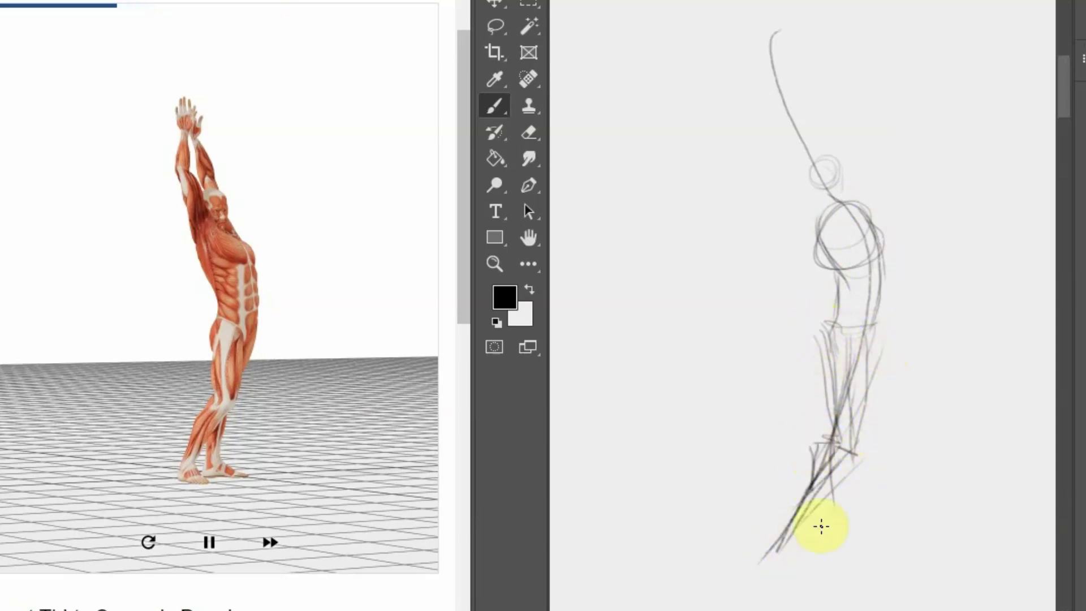
{"action": "mouse_move", "coordinate": [840, 439]}
{"action": "left_mouse_down"}
{"action": "mouse_move", "coordinate": [804, 551]}
{"action": "mouse_move", "coordinate": [834, 546]}
{"action": "mouse_move", "coordinate": [824, 517]}
{"action": "mouse_move", "coordinate": [836, 552]}
{"action": "mouse_move", "coordinate": [857, 552]}
{"action": "mouse_move", "coordinate": [824, 534]}
{"action": "mouse_move", "coordinate": [849, 551]}
{"action": "mouse_move", "coordinate": [839, 553]}
{"action": "mouse_move", "coordinate": [886, 553]}
{"action": "left_mouse_up"}
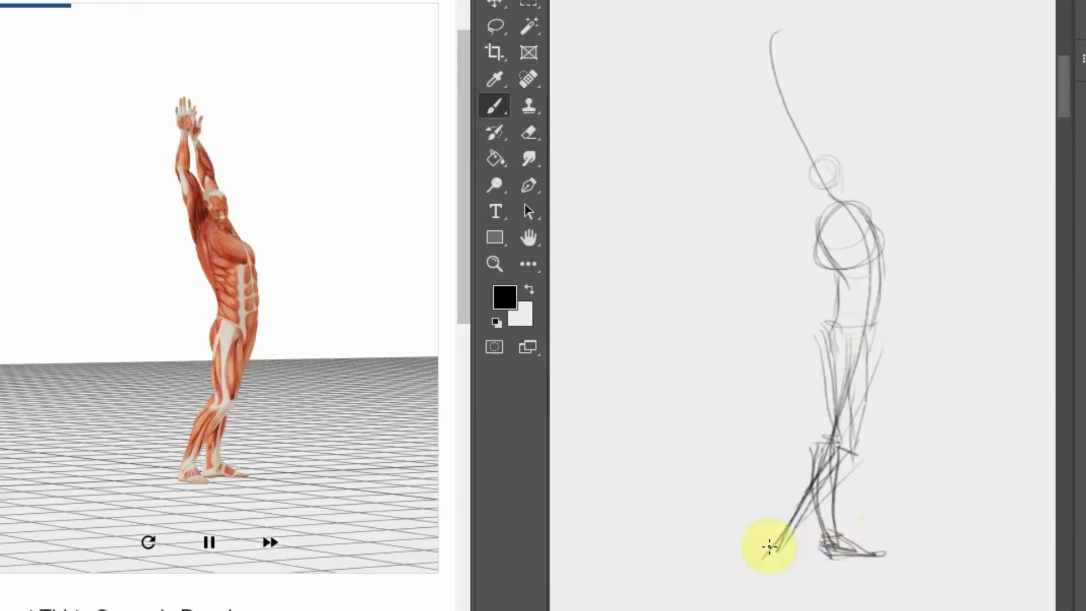
{"action": "mouse_move", "coordinate": [798, 512]}
{"action": "left_mouse_down"}
{"action": "mouse_move", "coordinate": [761, 561]}
{"action": "mouse_move", "coordinate": [820, 565]}
{"action": "mouse_move", "coordinate": [766, 555]}
{"action": "mouse_move", "coordinate": [761, 569]}
{"action": "left_mouse_up"}
Draw the wrist, forearm and hands of the raised arm
{"action": "left_click_drag", "start_coordinate": [788, 127], "coordinate": [793, 118]}
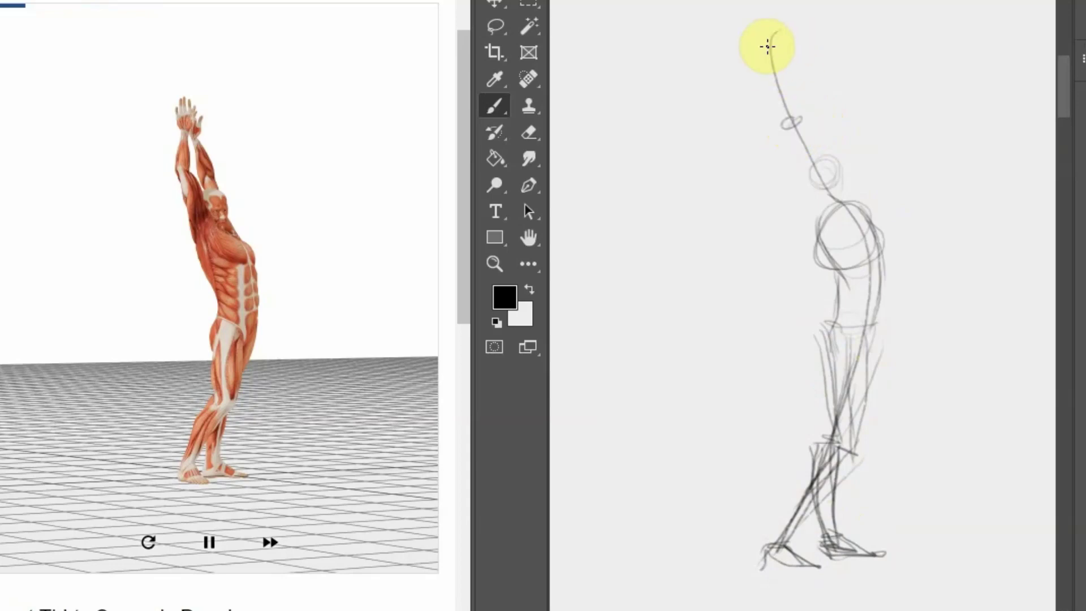
{"action": "left_click_drag", "start_coordinate": [770, 45], "coordinate": [788, 122]}
{"action": "mouse_move", "coordinate": [800, 54]}
{"action": "left_mouse_down"}
{"action": "mouse_move", "coordinate": [799, 116]}
{"action": "mouse_move", "coordinate": [833, 113]}
{"action": "mouse_move", "coordinate": [821, 120]}
{"action": "left_mouse_up"}
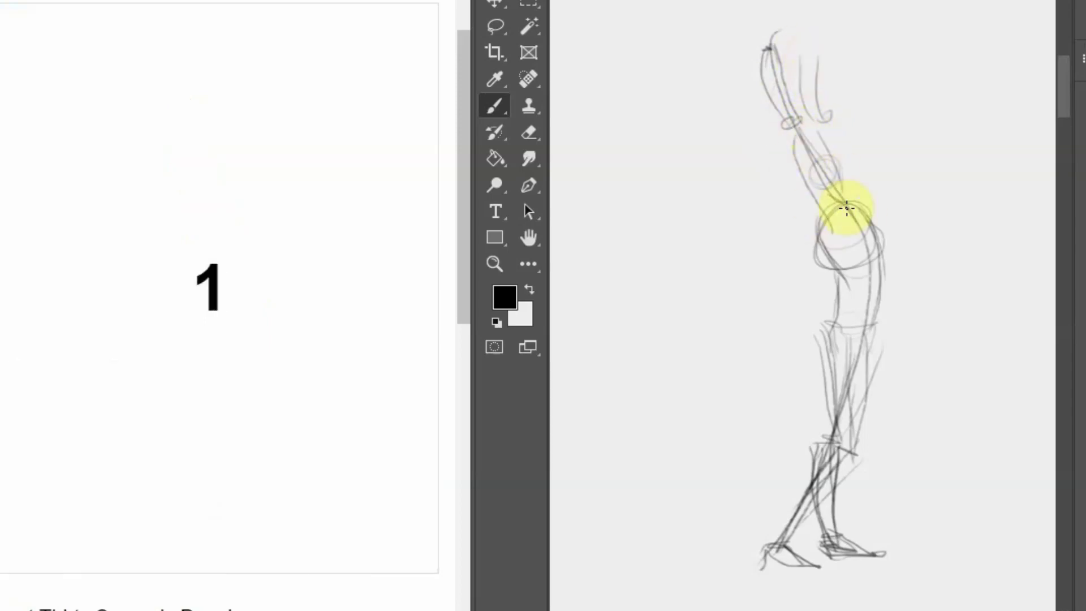
{"action": "left_click_drag", "start_coordinate": [902, 255], "coordinate": [1033, 79]}
Sketch the leaping figure's head, shoulders, curved spine, waist and right side contour
{"action": "scroll", "coordinate": [804, 305], "scroll_direction": "down", "scroll_amount": 5}
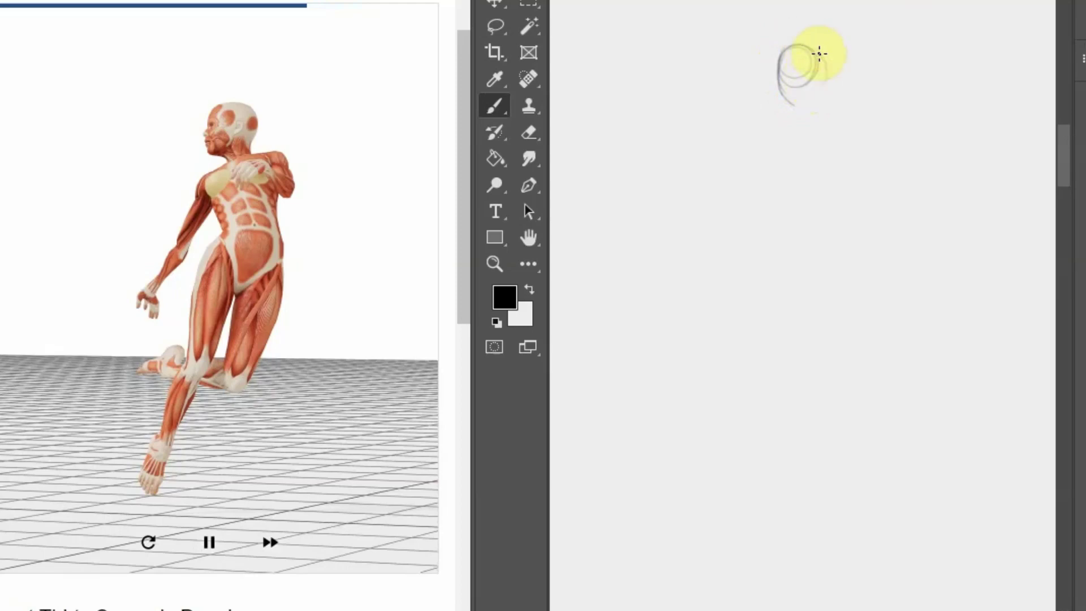
{"action": "left_click_drag", "start_coordinate": [819, 54], "coordinate": [760, 153]}
{"action": "mouse_move", "coordinate": [846, 100]}
{"action": "left_mouse_down"}
{"action": "mouse_move", "coordinate": [778, 133]}
{"action": "mouse_move", "coordinate": [827, 285]}
{"action": "left_mouse_up"}
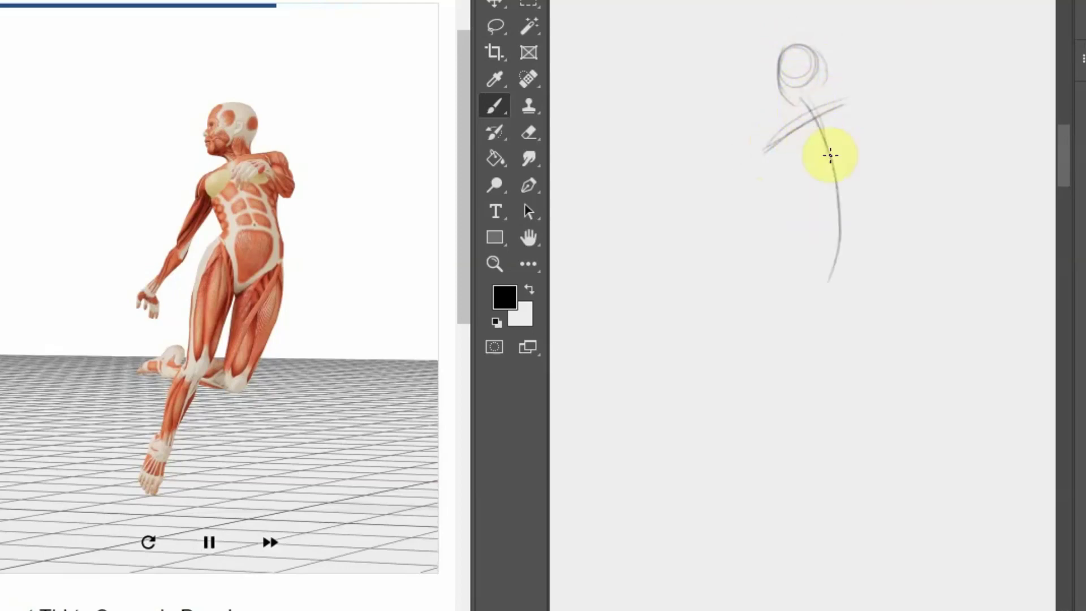
{"action": "left_click_drag", "start_coordinate": [829, 152], "coordinate": [823, 289]}
{"action": "mouse_move", "coordinate": [761, 146]}
{"action": "left_mouse_down"}
{"action": "mouse_move", "coordinate": [819, 201]}
{"action": "mouse_move", "coordinate": [818, 226]}
{"action": "left_mouse_up"}
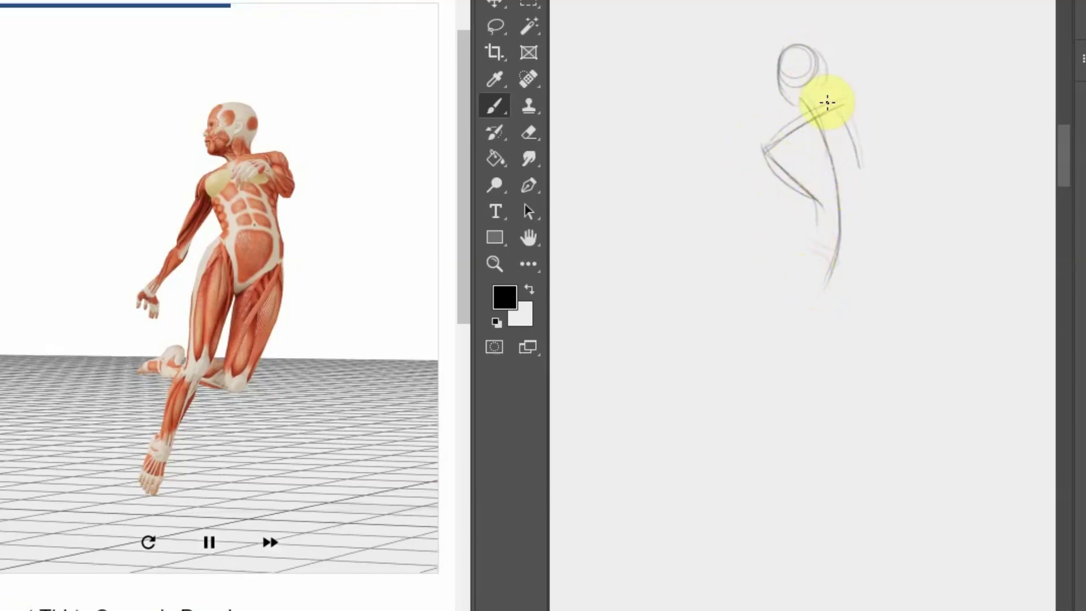
{"action": "left_click_drag", "start_coordinate": [843, 105], "coordinate": [852, 286]}
{"action": "left_click_drag", "start_coordinate": [842, 138], "coordinate": [832, 297]}
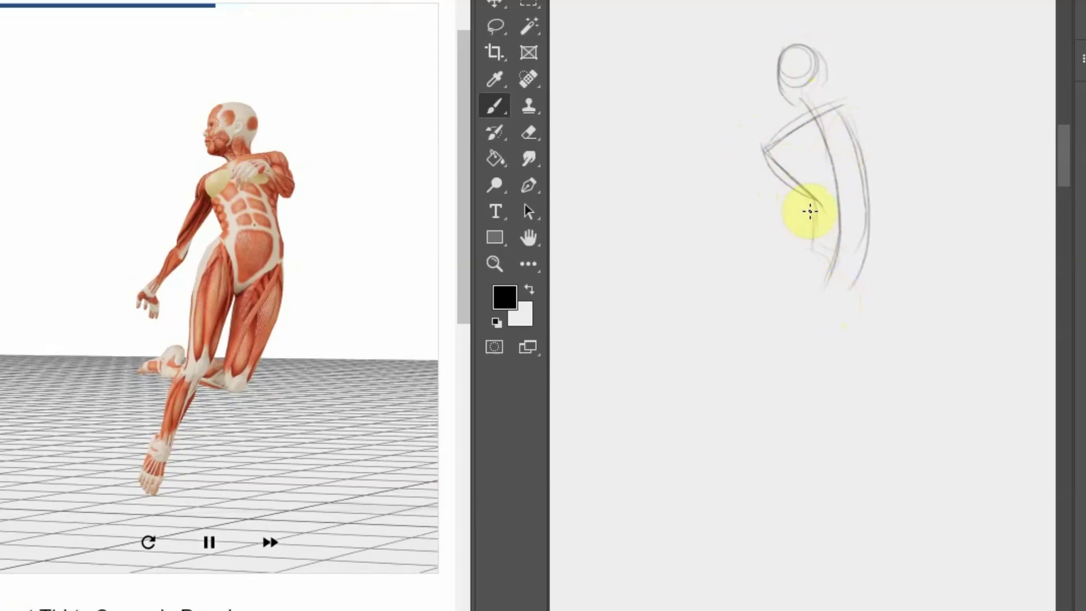
{"action": "left_click_drag", "start_coordinate": [812, 245], "coordinate": [836, 271]}
Draw the leg and foot, then outline and strengthen the hip and thigh contours
{"action": "left_click_drag", "start_coordinate": [798, 380], "coordinate": [801, 392]}
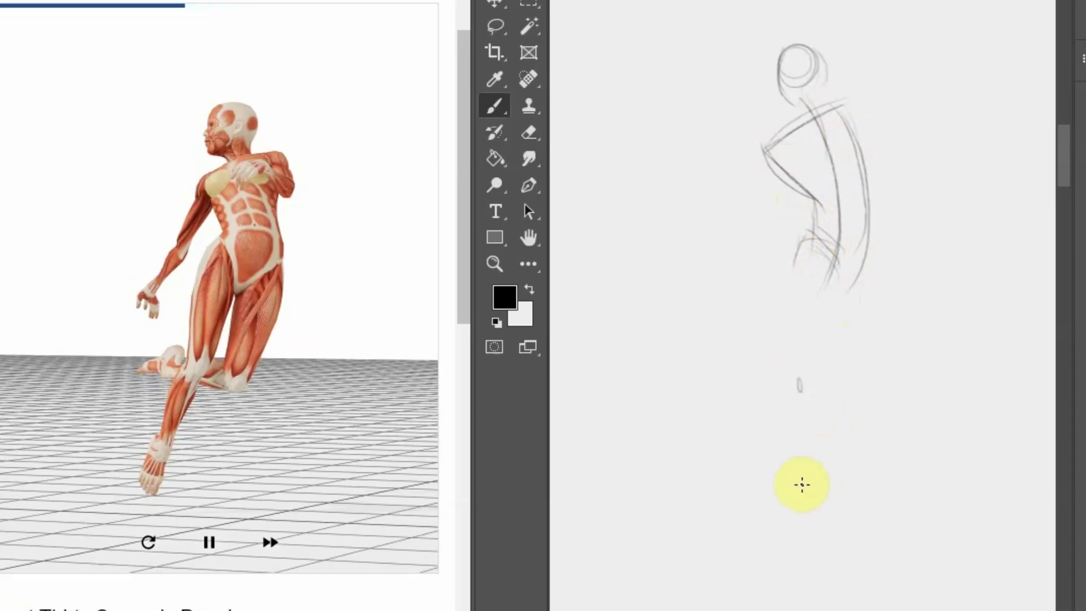
{"action": "left_click_drag", "start_coordinate": [802, 485], "coordinate": [782, 498]}
{"action": "left_click_drag", "start_coordinate": [789, 386], "coordinate": [791, 495]}
{"action": "mouse_move", "coordinate": [830, 244]}
{"action": "left_mouse_down"}
{"action": "mouse_move", "coordinate": [832, 379]}
{"action": "mouse_move", "coordinate": [801, 339]}
{"action": "left_mouse_up"}
{"action": "left_click_drag", "start_coordinate": [797, 252], "coordinate": [802, 378]}
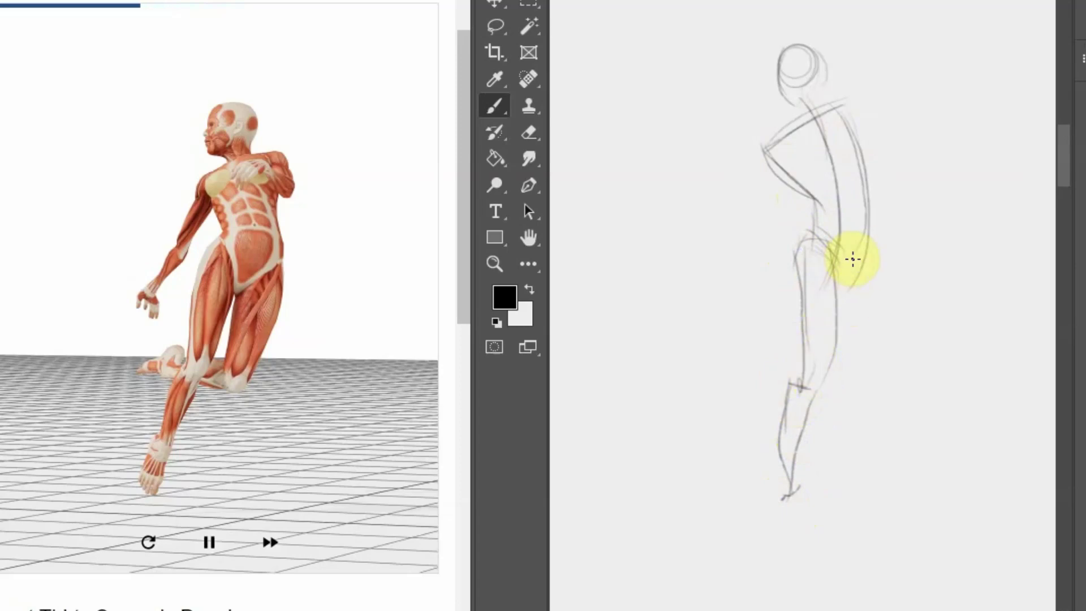
{"action": "left_click_drag", "start_coordinate": [871, 238], "coordinate": [860, 384]}
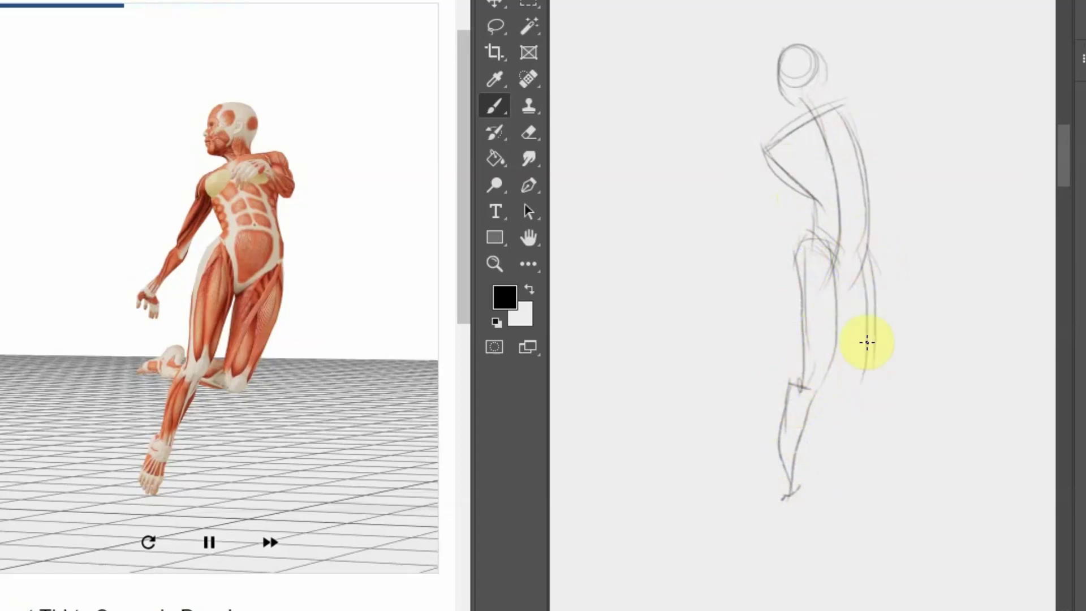
{"action": "mouse_move", "coordinate": [856, 242]}
{"action": "left_mouse_down"}
{"action": "mouse_move", "coordinate": [844, 266]}
{"action": "mouse_move", "coordinate": [831, 262]}
{"action": "mouse_move", "coordinate": [836, 314]}
{"action": "left_mouse_up"}
{"action": "left_click_drag", "start_coordinate": [830, 257], "coordinate": [851, 367]}
{"action": "mouse_move", "coordinate": [843, 280]}
{"action": "left_mouse_down"}
{"action": "mouse_move", "coordinate": [863, 396]}
{"action": "mouse_move", "coordinate": [814, 382]}
{"action": "mouse_move", "coordinate": [820, 364]}
{"action": "mouse_move", "coordinate": [746, 377]}
{"action": "mouse_move", "coordinate": [772, 384]}
{"action": "left_mouse_up"}
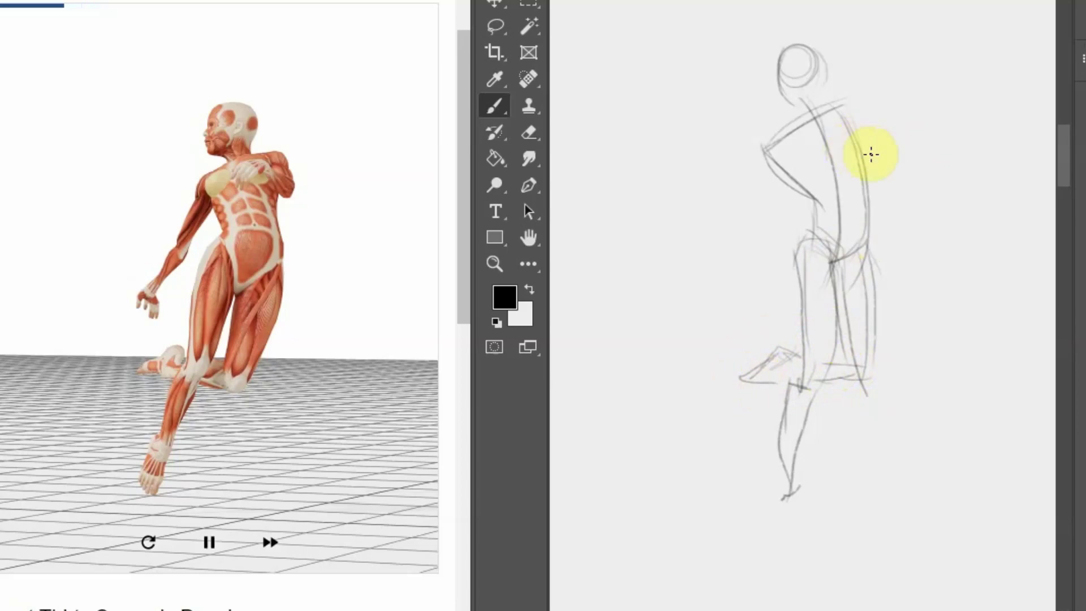
Add the arm reaching down-left and refine the torso and leg lines
{"action": "mouse_move", "coordinate": [846, 103]}
{"action": "left_mouse_down"}
{"action": "mouse_move", "coordinate": [851, 114]}
{"action": "mouse_move", "coordinate": [825, 142]}
{"action": "mouse_move", "coordinate": [764, 149]}
{"action": "mouse_move", "coordinate": [718, 249]}
{"action": "left_mouse_up"}
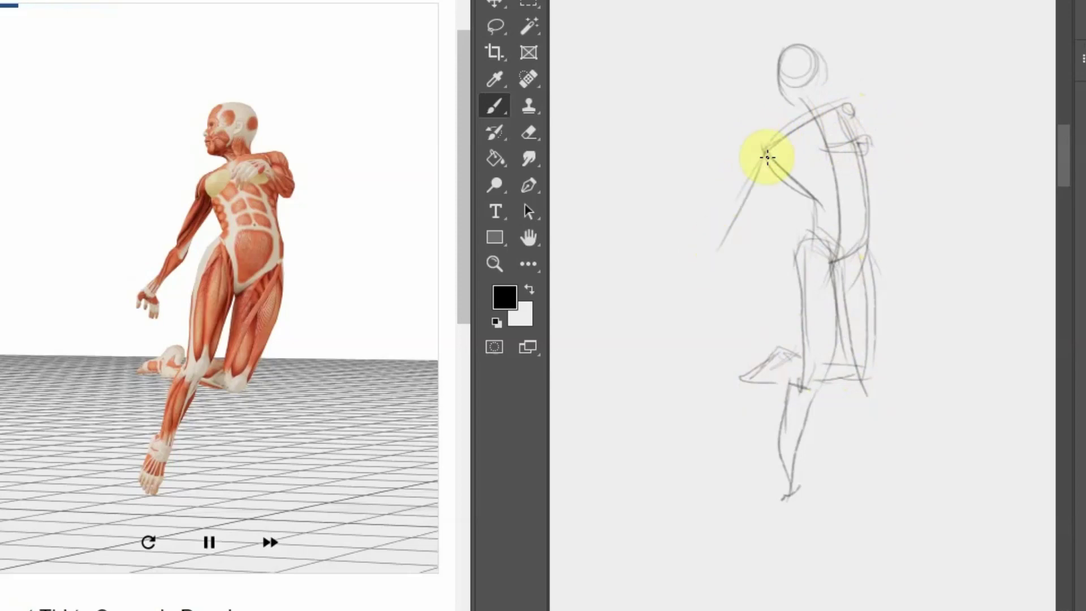
{"action": "left_click_drag", "start_coordinate": [766, 160], "coordinate": [697, 270]}
{"action": "left_click_drag", "start_coordinate": [750, 211], "coordinate": [702, 269]}
{"action": "mouse_move", "coordinate": [766, 175]}
{"action": "left_mouse_down"}
{"action": "mouse_move", "coordinate": [711, 259]}
{"action": "mouse_move", "coordinate": [689, 257]}
{"action": "mouse_move", "coordinate": [687, 294]}
{"action": "left_mouse_up"}
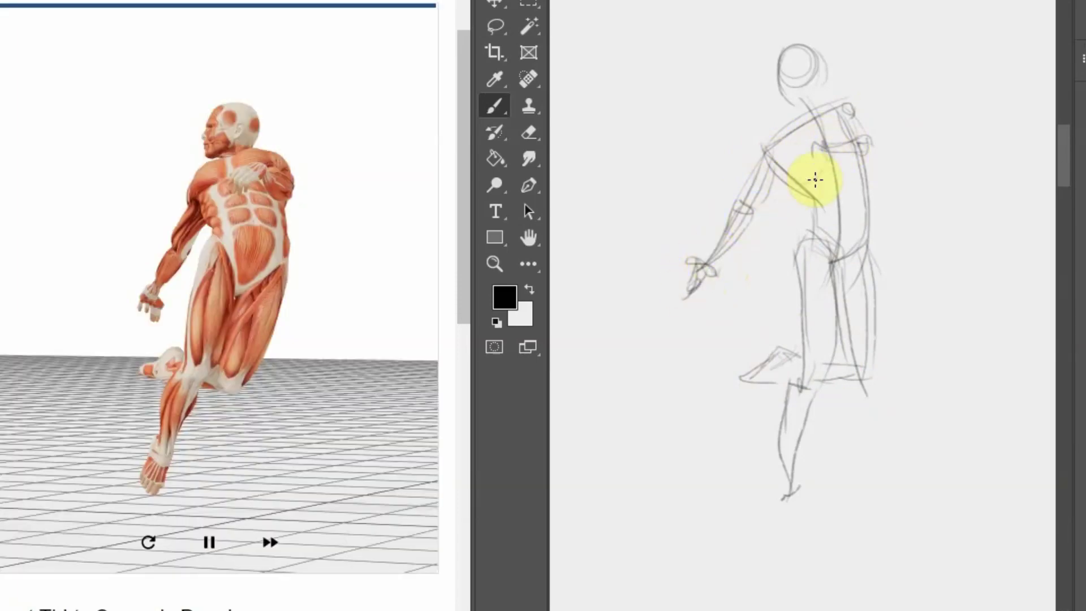
{"action": "mouse_move", "coordinate": [804, 204]}
{"action": "left_mouse_down"}
{"action": "mouse_move", "coordinate": [820, 203]}
{"action": "mouse_move", "coordinate": [788, 242]}
{"action": "mouse_move", "coordinate": [800, 235]}
{"action": "mouse_move", "coordinate": [789, 311]}
{"action": "left_mouse_up"}
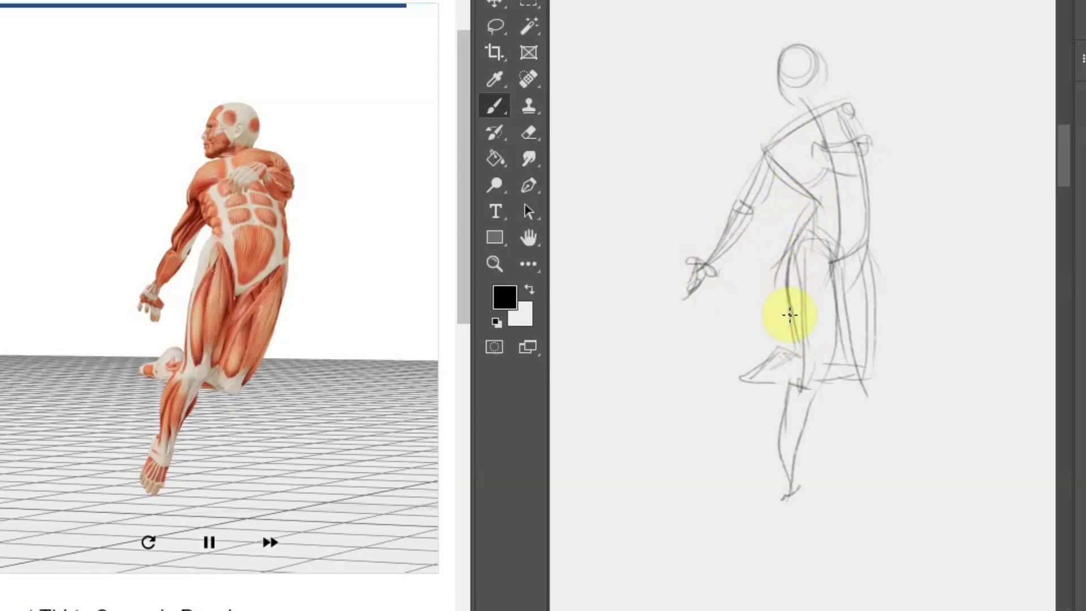
{"action": "mouse_move", "coordinate": [843, 192]}
{"action": "left_mouse_down"}
{"action": "mouse_move", "coordinate": [856, 267]}
{"action": "mouse_move", "coordinate": [860, 236]}
{"action": "left_mouse_up"}
{"action": "scroll", "coordinate": [803, 306], "scroll_direction": "down", "scroll_amount": 5}
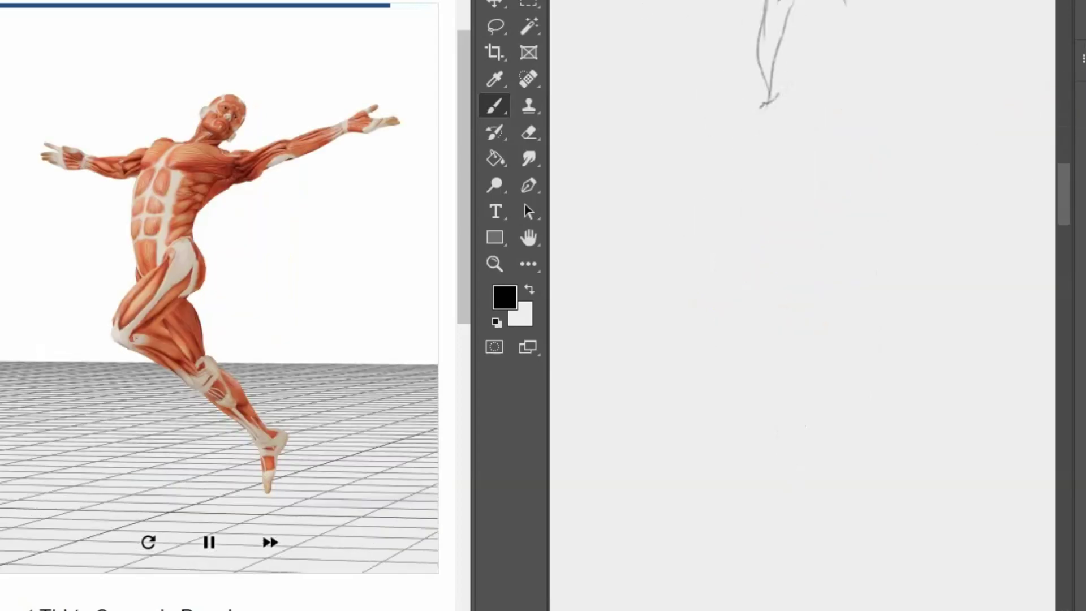
{"action": "scroll", "coordinate": [803, 305], "scroll_direction": "down", "scroll_amount": 2}
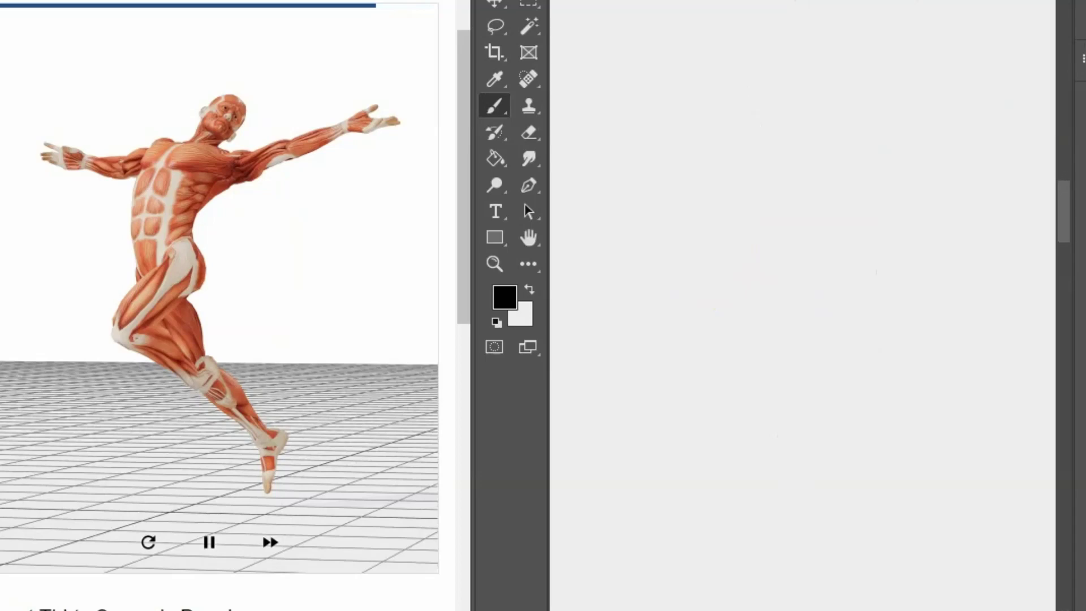
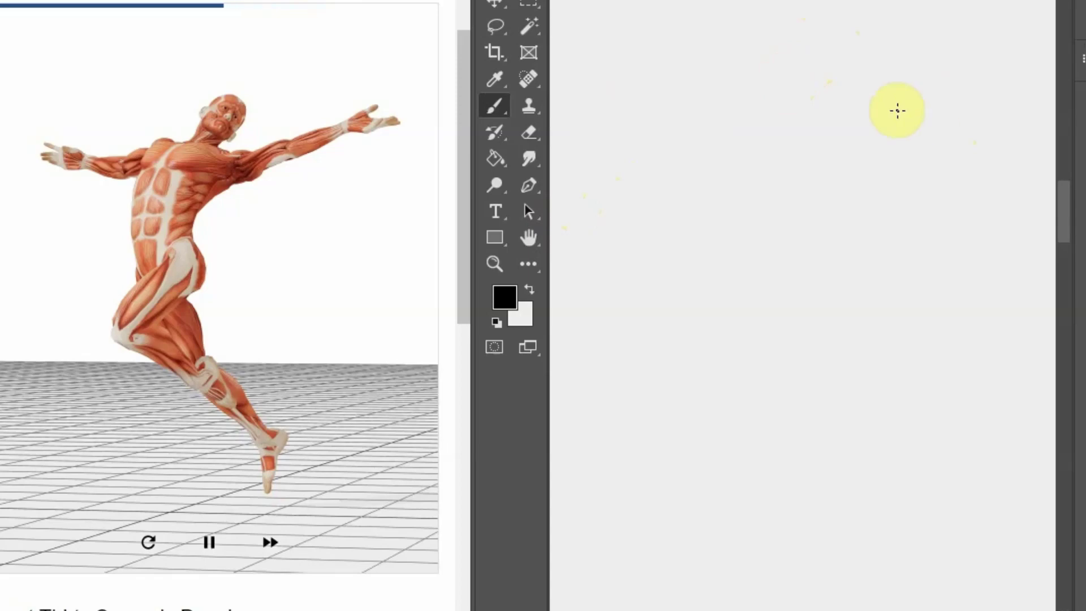
Rough in the leaping figure's head, spine, torso, bent leg and long trailing leg
{"action": "mouse_move", "coordinate": [799, 87]}
{"action": "left_mouse_down"}
{"action": "mouse_move", "coordinate": [786, 72]}
{"action": "mouse_move", "coordinate": [794, 84]}
{"action": "mouse_move", "coordinate": [821, 66]}
{"action": "left_mouse_up"}
{"action": "mouse_move", "coordinate": [744, 128]}
{"action": "left_mouse_down"}
{"action": "mouse_move", "coordinate": [824, 124]}
{"action": "mouse_move", "coordinate": [759, 119]}
{"action": "mouse_move", "coordinate": [741, 208]}
{"action": "left_mouse_up"}
{"action": "left_click_drag", "start_coordinate": [775, 127], "coordinate": [806, 304]}
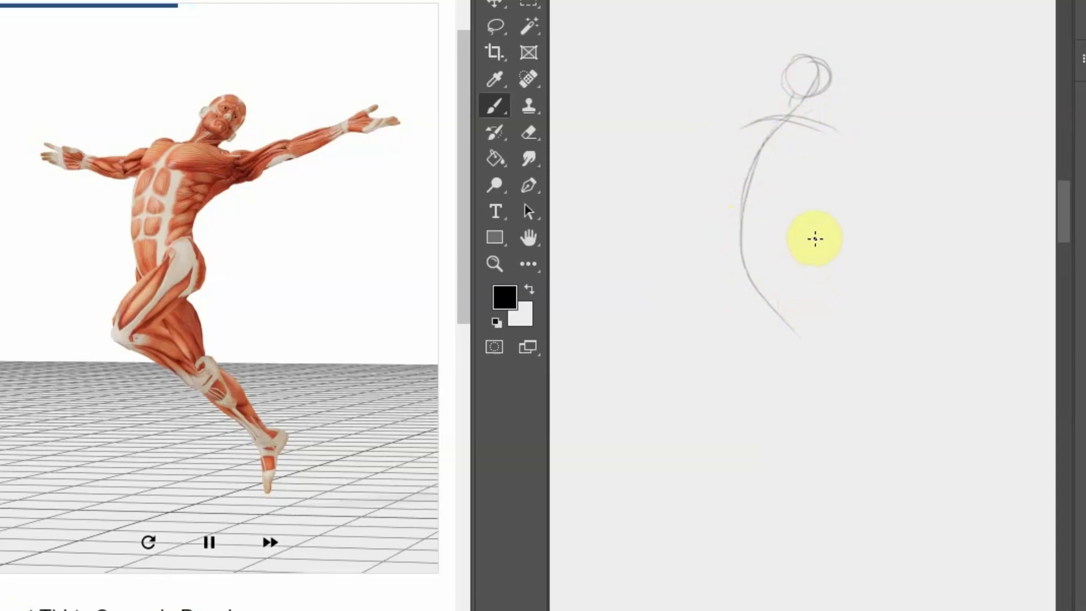
{"action": "mouse_move", "coordinate": [818, 258]}
{"action": "left_mouse_down"}
{"action": "mouse_move", "coordinate": [745, 352]}
{"action": "mouse_move", "coordinate": [800, 368]}
{"action": "mouse_move", "coordinate": [813, 385]}
{"action": "left_mouse_up"}
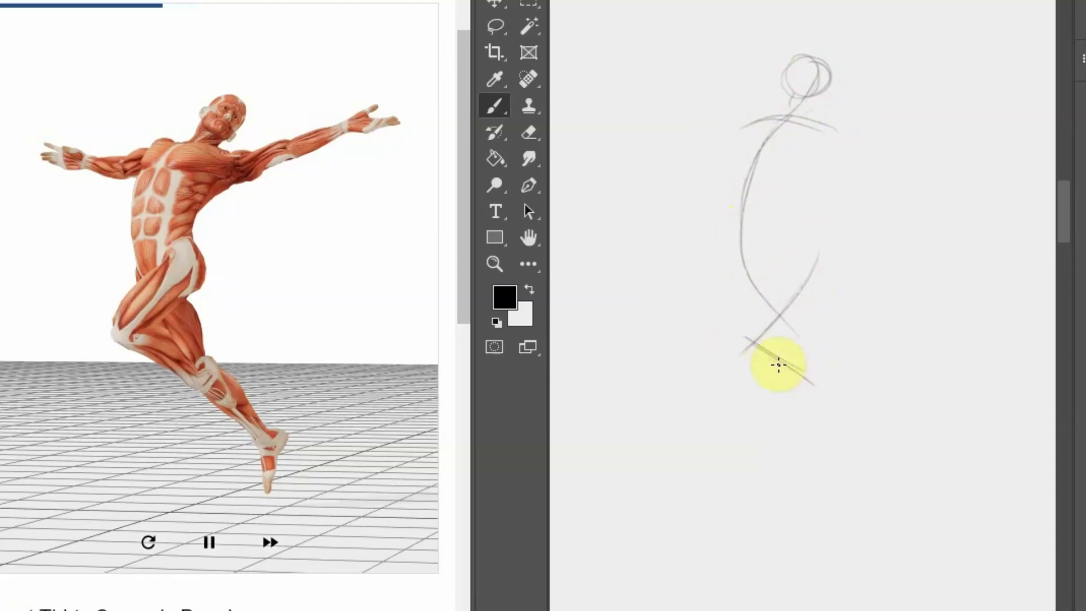
{"action": "left_click_drag", "start_coordinate": [774, 269], "coordinate": [982, 508]}
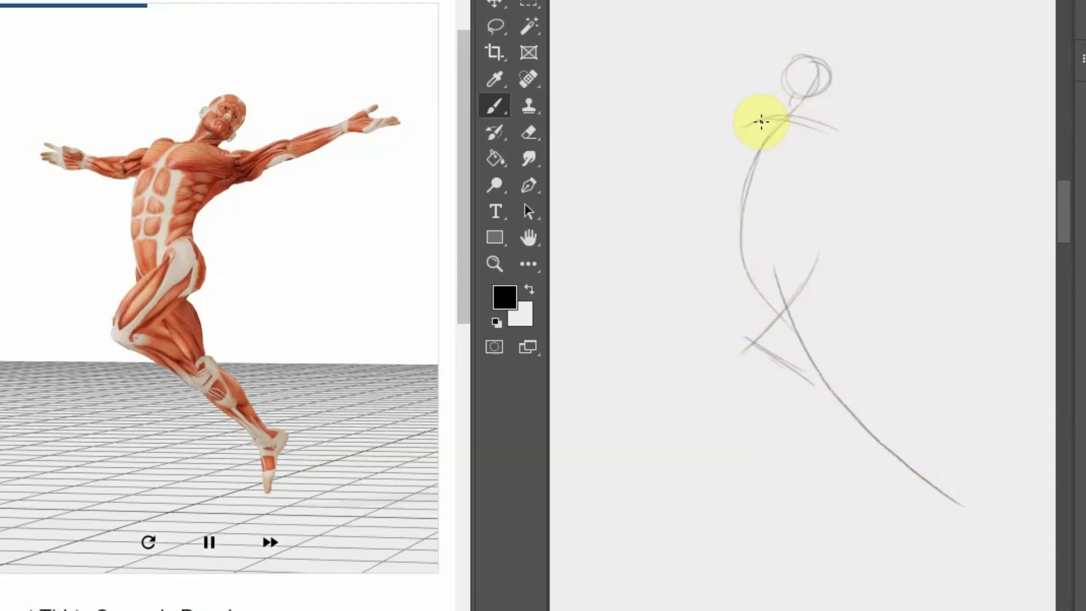
Sweep both arms out from the shoulders and add contour lines down the torso
{"action": "left_click_drag", "start_coordinate": [821, 135], "coordinate": [1001, 86]}
{"action": "left_click_drag", "start_coordinate": [861, 133], "coordinate": [1010, 97]}
{"action": "mouse_move", "coordinate": [741, 124]}
{"action": "left_mouse_down"}
{"action": "mouse_move", "coordinate": [620, 101]}
{"action": "mouse_move", "coordinate": [693, 126]}
{"action": "mouse_move", "coordinate": [715, 225]}
{"action": "mouse_move", "coordinate": [744, 282]}
{"action": "left_mouse_up"}
{"action": "left_click_drag", "start_coordinate": [728, 146], "coordinate": [753, 278]}
{"action": "mouse_move", "coordinate": [823, 136]}
{"action": "left_mouse_down"}
{"action": "mouse_move", "coordinate": [776, 226]}
{"action": "mouse_move", "coordinate": [821, 260]}
{"action": "mouse_move", "coordinate": [823, 302]}
{"action": "left_mouse_up"}
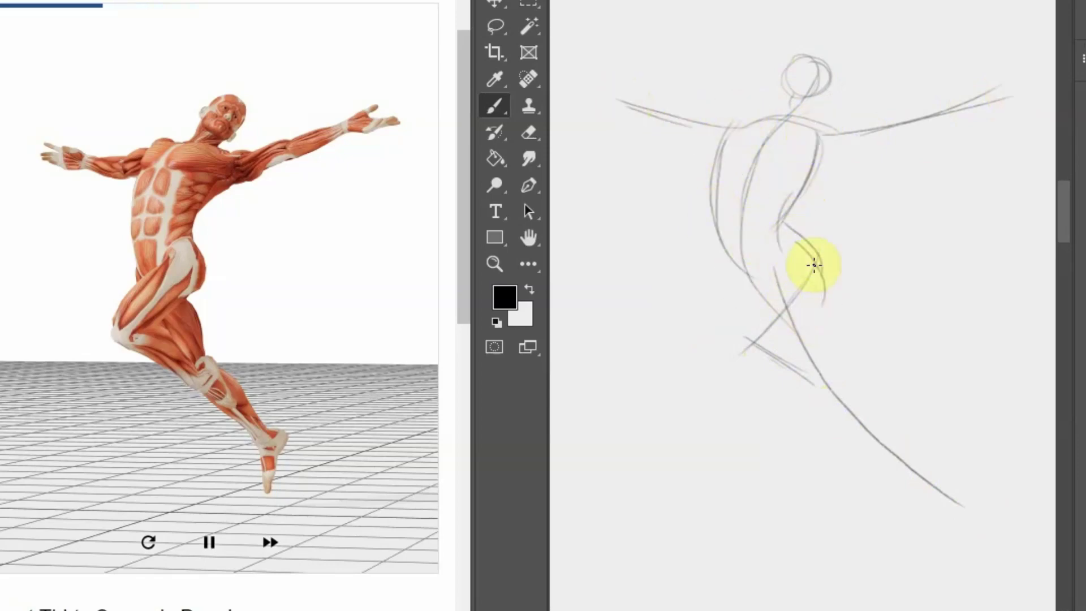
Strengthen the bent front leg from thigh to knee, then draw its lower leg and foot
{"action": "left_click_drag", "start_coordinate": [815, 265], "coordinate": [770, 331]}
{"action": "left_click_drag", "start_coordinate": [819, 286], "coordinate": [747, 362]}
{"action": "mouse_move", "coordinate": [803, 254]}
{"action": "left_mouse_down"}
{"action": "mouse_move", "coordinate": [730, 362]}
{"action": "mouse_move", "coordinate": [837, 396]}
{"action": "left_mouse_up"}
{"action": "left_click_drag", "start_coordinate": [755, 353], "coordinate": [895, 424]}
{"action": "left_click_drag", "start_coordinate": [736, 367], "coordinate": [886, 419]}
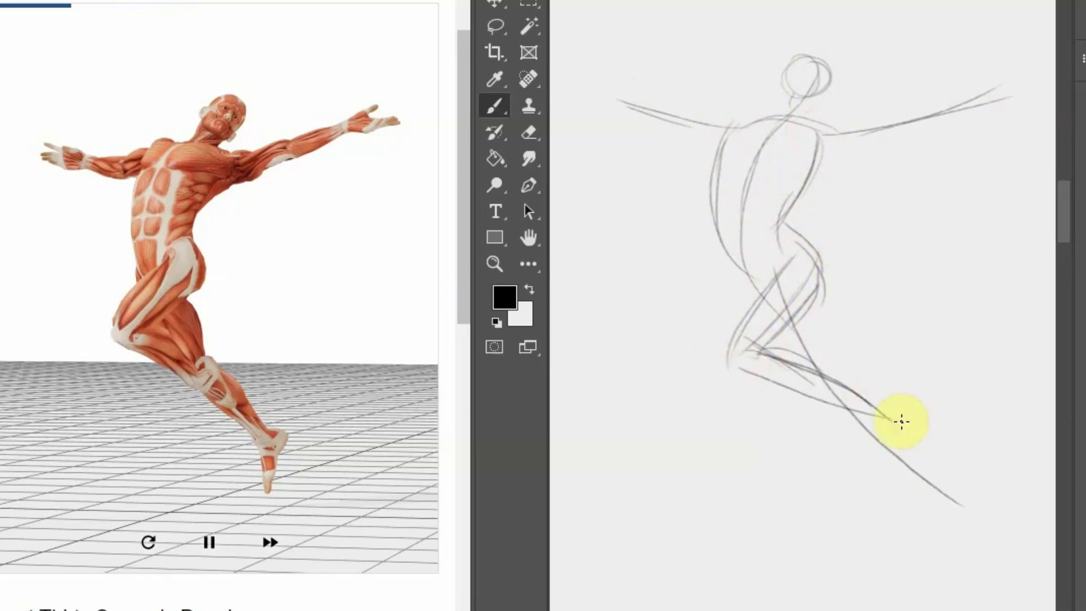
{"action": "mouse_move", "coordinate": [809, 405]}
{"action": "left_mouse_down"}
{"action": "mouse_move", "coordinate": [877, 424]}
{"action": "mouse_move", "coordinate": [861, 432]}
{"action": "left_mouse_up"}
{"action": "mouse_move", "coordinate": [845, 389]}
{"action": "left_mouse_down"}
{"action": "mouse_move", "coordinate": [893, 450]}
{"action": "mouse_move", "coordinate": [907, 441]}
{"action": "mouse_move", "coordinate": [912, 468]}
{"action": "left_mouse_up"}
Reinforce the thigh and knee and refine the trailing lower leg and foot
{"action": "mouse_move", "coordinate": [810, 270]}
{"action": "left_mouse_down"}
{"action": "mouse_move", "coordinate": [815, 326]}
{"action": "mouse_move", "coordinate": [744, 337]}
{"action": "mouse_move", "coordinate": [736, 368]}
{"action": "left_mouse_up"}
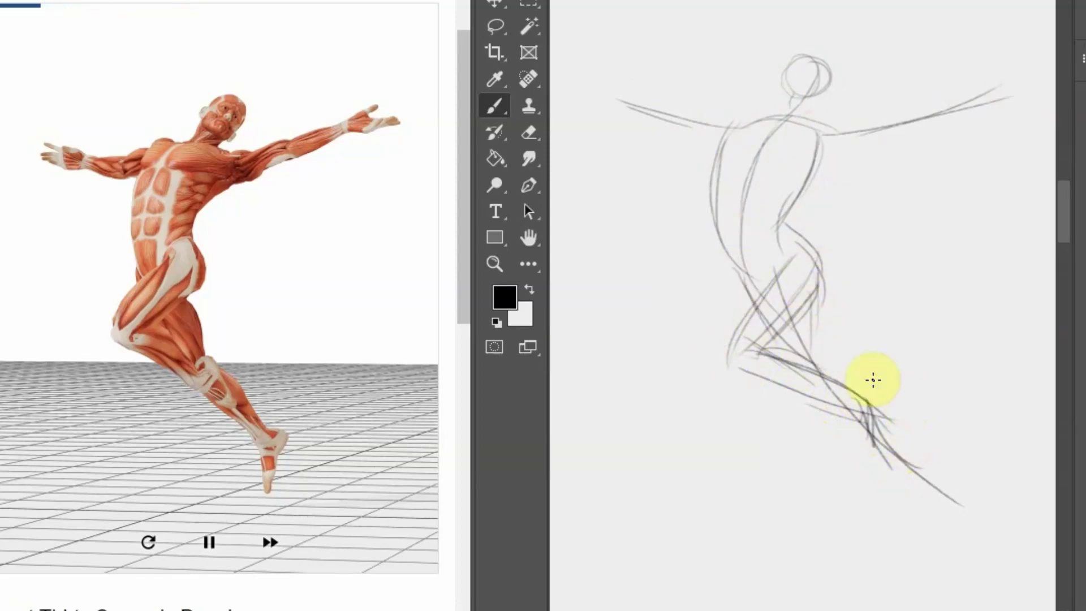
{"action": "mouse_move", "coordinate": [829, 328]}
{"action": "left_mouse_down"}
{"action": "mouse_move", "coordinate": [792, 367]}
{"action": "mouse_move", "coordinate": [920, 436]}
{"action": "left_mouse_up"}
{"action": "left_click_drag", "start_coordinate": [858, 397], "coordinate": [945, 498]}
{"action": "left_click_drag", "start_coordinate": [812, 395], "coordinate": [896, 472]}
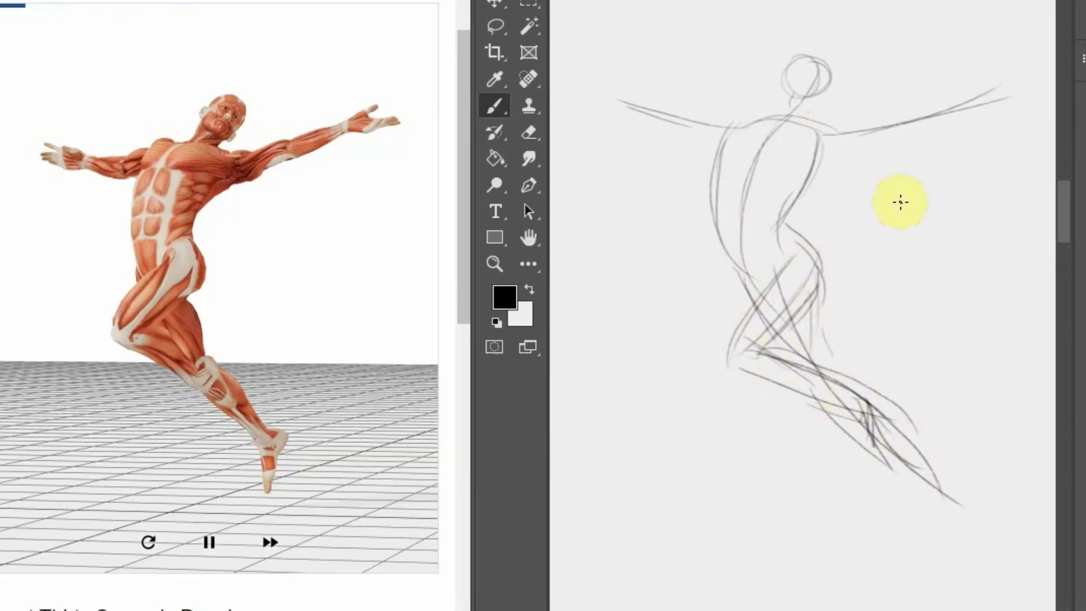
Extend the right arm to the wrist, sketch the left hand and thicken the left shoulder
{"action": "mouse_move", "coordinate": [784, 116]}
{"action": "left_mouse_down"}
{"action": "mouse_move", "coordinate": [829, 133]}
{"action": "mouse_move", "coordinate": [966, 102]}
{"action": "left_mouse_up"}
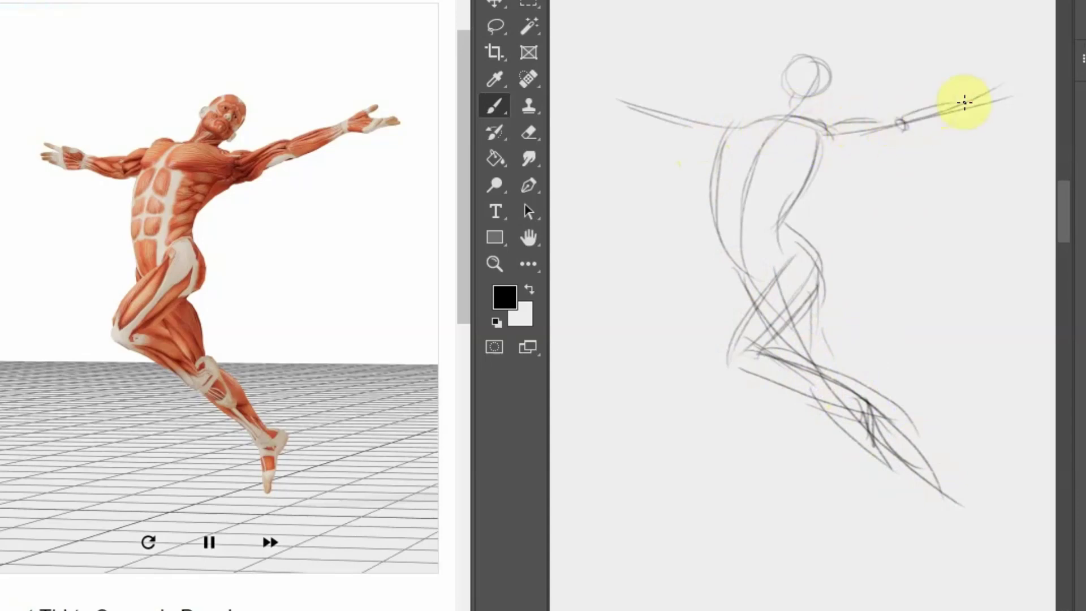
{"action": "mouse_move", "coordinate": [900, 124]}
{"action": "left_mouse_down"}
{"action": "mouse_move", "coordinate": [997, 74]}
{"action": "mouse_move", "coordinate": [1007, 80]}
{"action": "mouse_move", "coordinate": [951, 107]}
{"action": "left_mouse_up"}
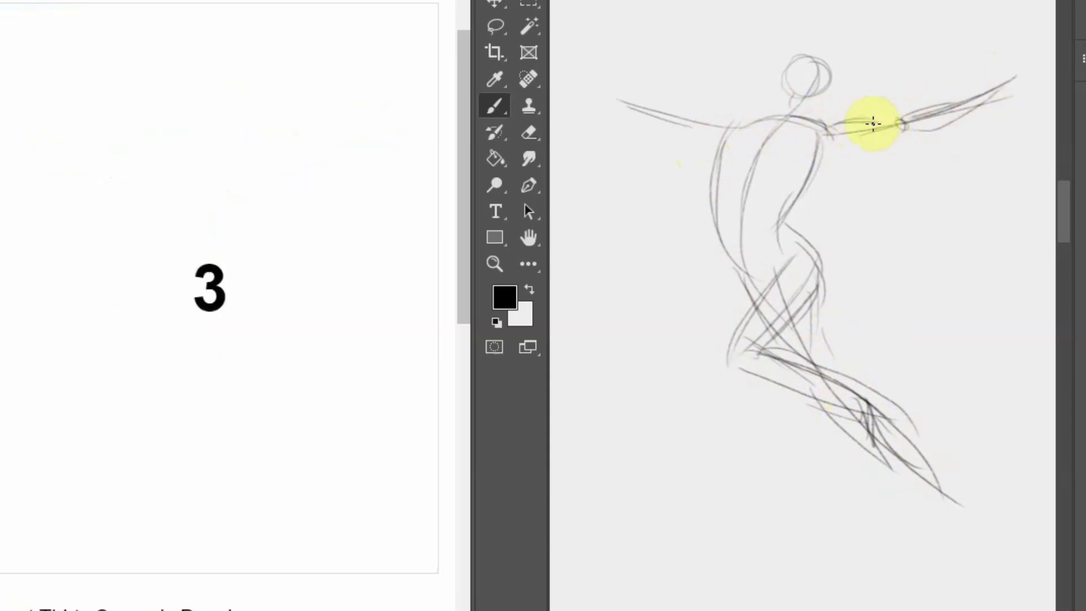
{"action": "left_click_drag", "start_coordinate": [834, 136], "coordinate": [877, 122]}
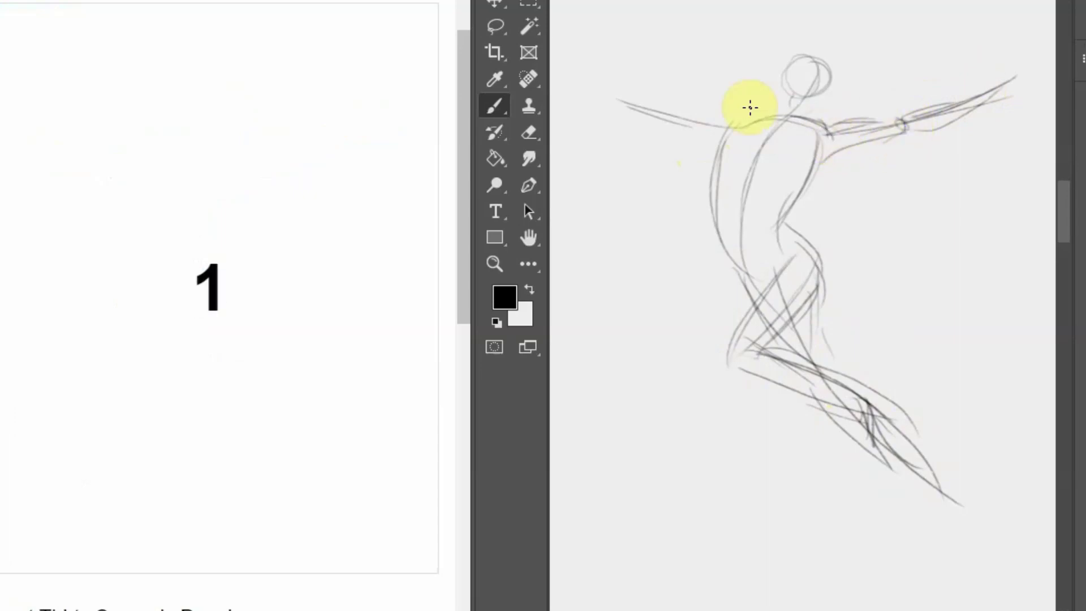
{"action": "mouse_move", "coordinate": [660, 109]}
{"action": "left_mouse_down"}
{"action": "mouse_move", "coordinate": [611, 100]}
{"action": "mouse_move", "coordinate": [642, 118]}
{"action": "mouse_move", "coordinate": [628, 105]}
{"action": "mouse_move", "coordinate": [650, 107]}
{"action": "mouse_move", "coordinate": [591, 70]}
{"action": "left_mouse_up"}
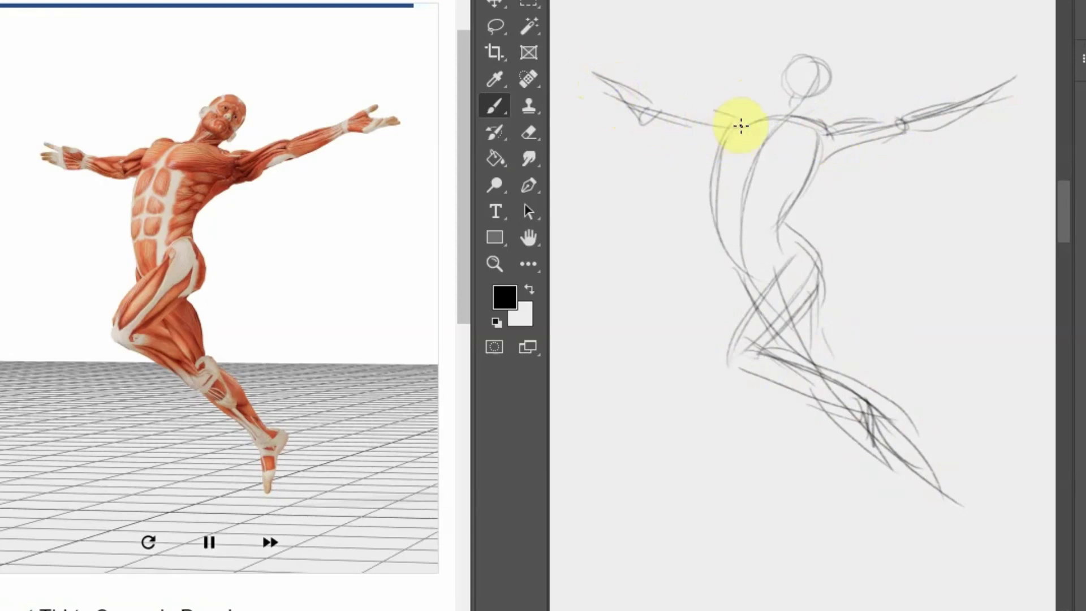
{"action": "mouse_move", "coordinate": [741, 126]}
{"action": "left_mouse_down"}
{"action": "mouse_move", "coordinate": [638, 124]}
{"action": "mouse_move", "coordinate": [727, 151]}
{"action": "left_mouse_up"}
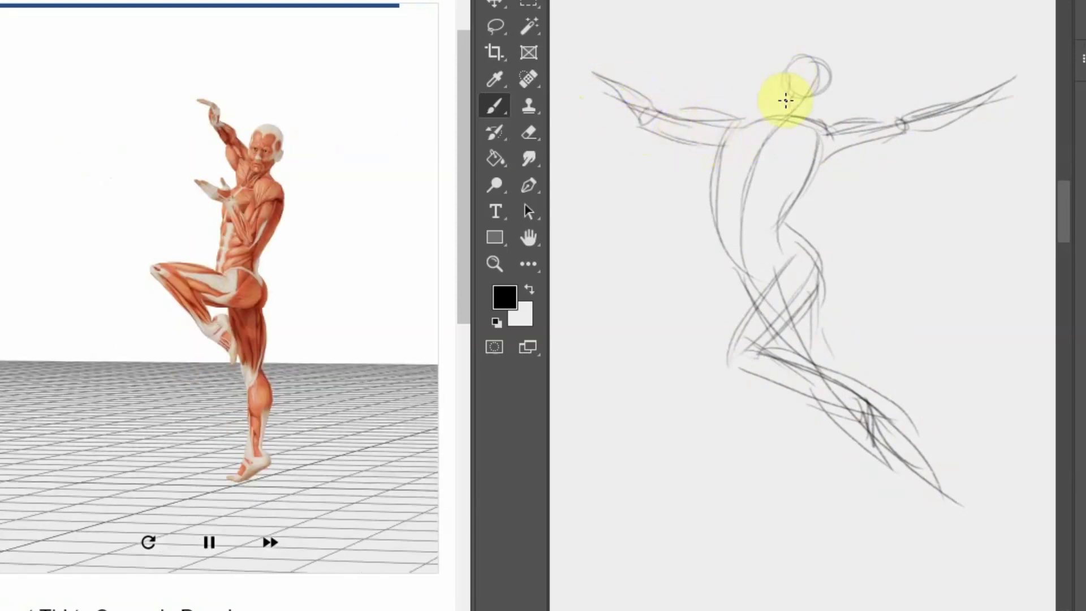
On blank canvas, sketch the new pose's head, tilted shoulders, raised arm and front torso
{"action": "scroll", "coordinate": [866, 85], "scroll_direction": "down", "scroll_amount": 10}
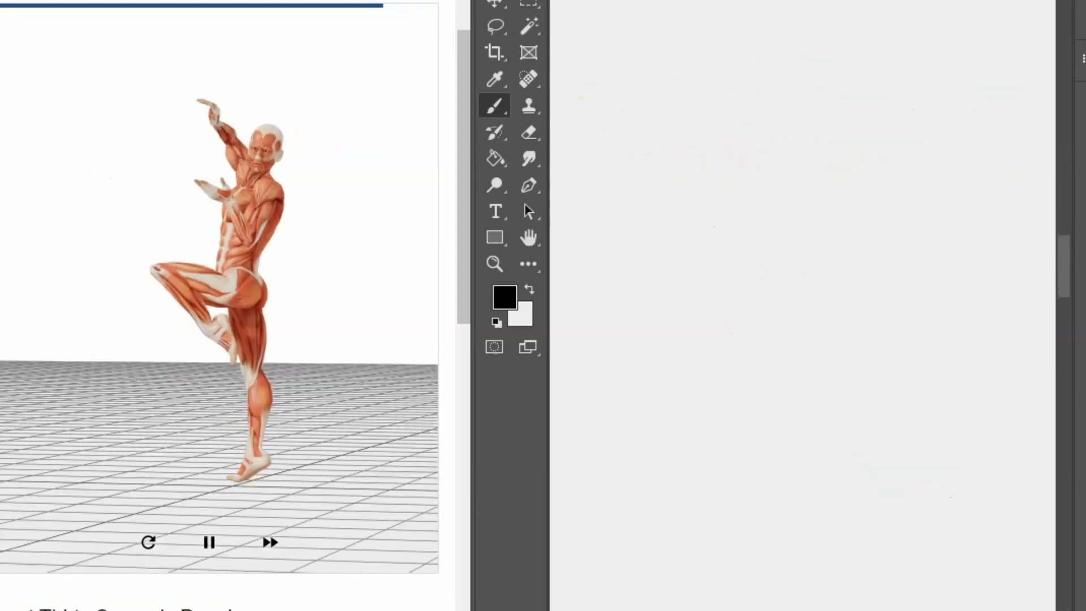
{"action": "scroll", "coordinate": [803, 306], "scroll_direction": "down", "scroll_amount": 2}
{"action": "mouse_move", "coordinate": [839, 69]}
{"action": "left_mouse_down"}
{"action": "mouse_move", "coordinate": [820, 128]}
{"action": "mouse_move", "coordinate": [841, 126]}
{"action": "mouse_move", "coordinate": [867, 149]}
{"action": "left_mouse_up"}
{"action": "left_click_drag", "start_coordinate": [795, 112], "coordinate": [872, 152]}
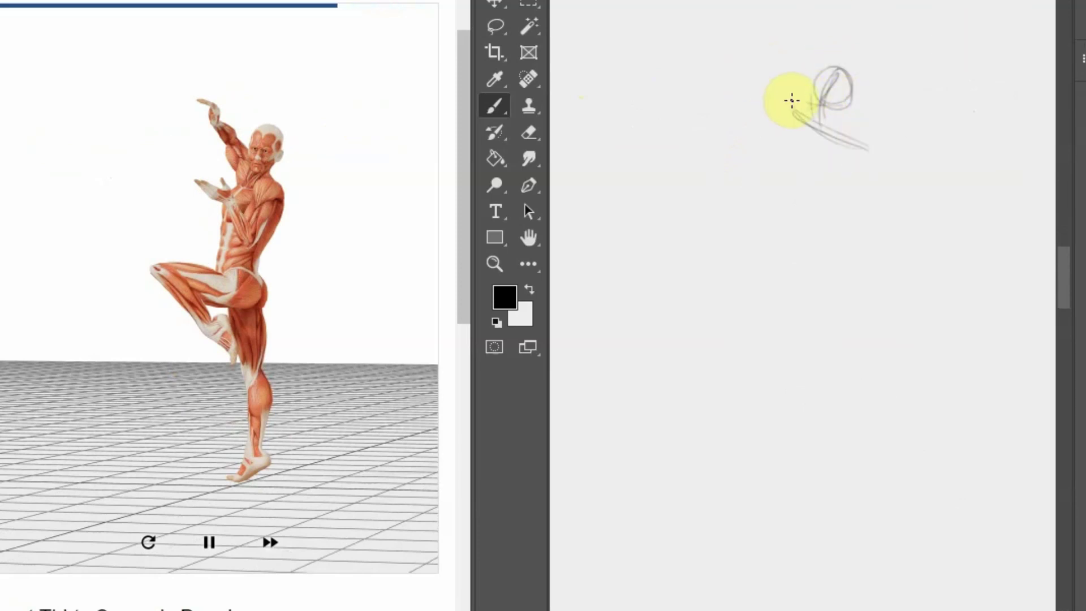
{"action": "mouse_move", "coordinate": [709, 66]}
{"action": "left_mouse_down"}
{"action": "mouse_move", "coordinate": [789, 104]}
{"action": "mouse_move", "coordinate": [825, 203]}
{"action": "left_mouse_up"}
{"action": "left_click_drag", "start_coordinate": [810, 112], "coordinate": [818, 270]}
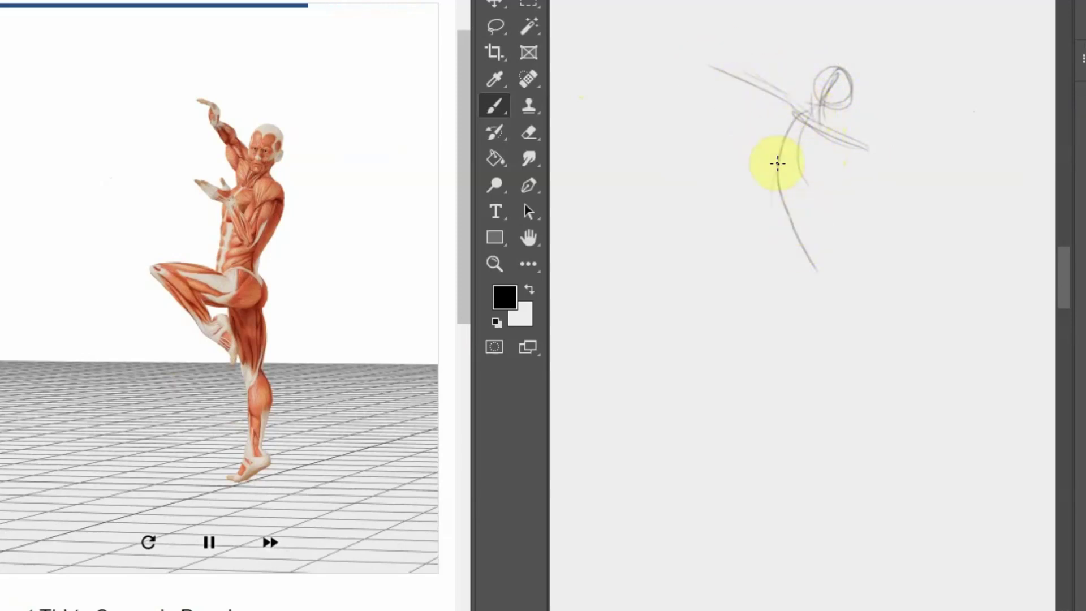
Draw the standing-leg gesture and chest loop, undo a stray hip stroke, and sketch the raised thigh and shin
{"action": "left_click_drag", "start_coordinate": [817, 137], "coordinate": [815, 501]}
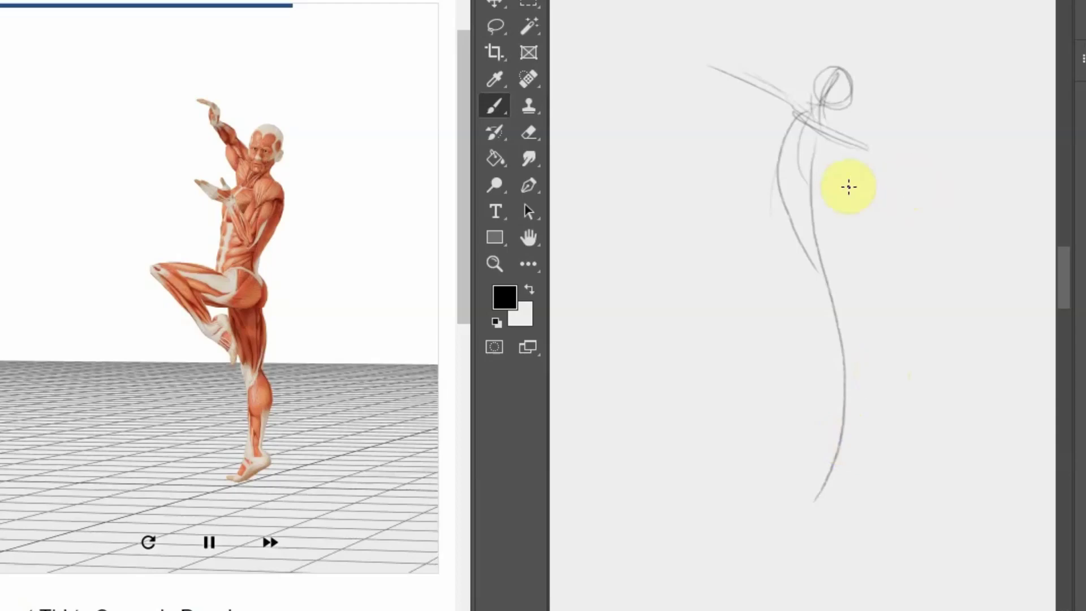
{"action": "mouse_move", "coordinate": [845, 153]}
{"action": "left_mouse_down"}
{"action": "mouse_move", "coordinate": [841, 116]}
{"action": "mouse_move", "coordinate": [818, 261]}
{"action": "mouse_move", "coordinate": [747, 273]}
{"action": "mouse_move", "coordinate": [829, 288]}
{"action": "mouse_move", "coordinate": [720, 262]}
{"action": "left_mouse_up"}
{"action": "key", "text": "ctrl+z"}
{"action": "key", "text": "ctrl+z"}
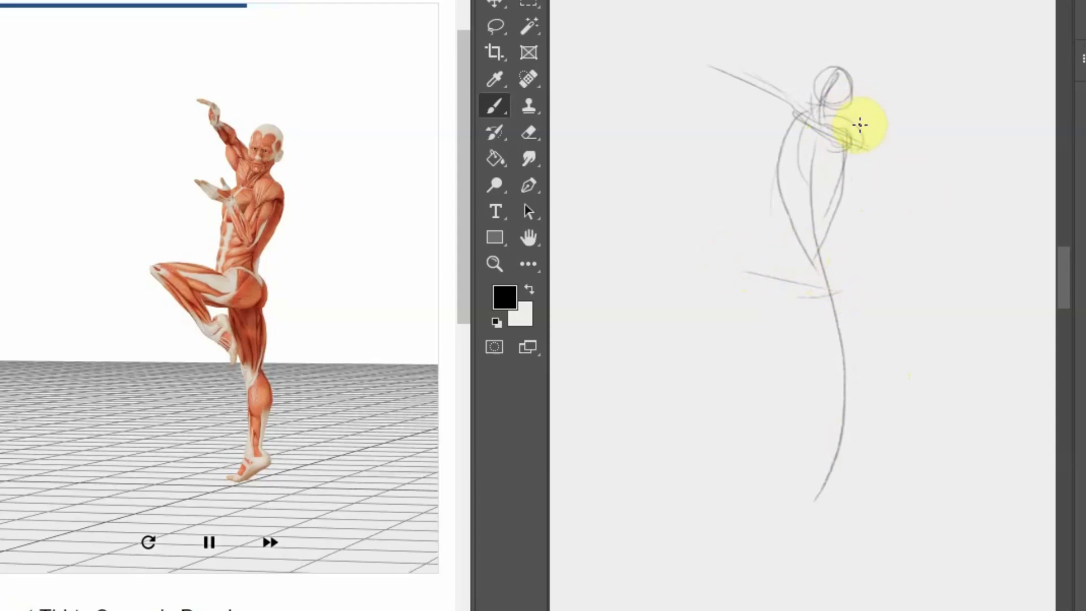
{"action": "mouse_move", "coordinate": [819, 264]}
{"action": "left_mouse_down"}
{"action": "mouse_move", "coordinate": [704, 223]}
{"action": "mouse_move", "coordinate": [755, 339]}
{"action": "left_mouse_up"}
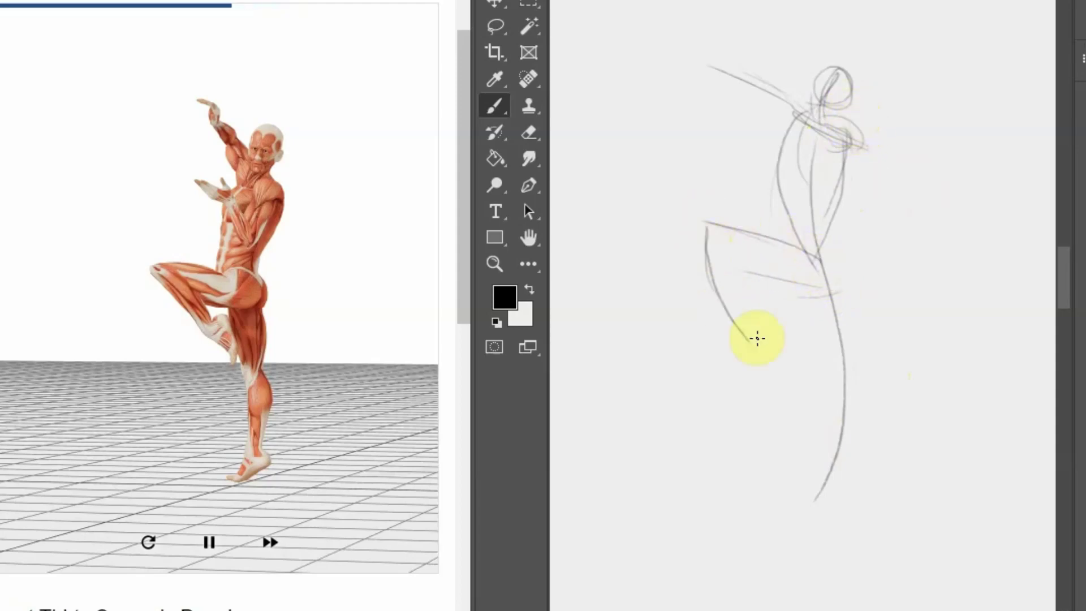
{"action": "left_click_drag", "start_coordinate": [707, 232], "coordinate": [753, 343]}
Shape the hip, draw the standing leg with ankle and calf, and refine the raised knee and foot
{"action": "mouse_move", "coordinate": [833, 269]}
{"action": "left_mouse_down"}
{"action": "mouse_move", "coordinate": [824, 230]}
{"action": "mouse_move", "coordinate": [837, 294]}
{"action": "left_mouse_up"}
{"action": "mouse_move", "coordinate": [838, 227]}
{"action": "left_mouse_down"}
{"action": "mouse_move", "coordinate": [843, 303]}
{"action": "mouse_move", "coordinate": [809, 325]}
{"action": "left_mouse_up"}
{"action": "left_click_drag", "start_coordinate": [792, 271], "coordinate": [843, 391]}
{"action": "left_click_drag", "start_coordinate": [854, 300], "coordinate": [825, 456]}
{"action": "left_click_drag", "start_coordinate": [850, 367], "coordinate": [836, 515]}
{"action": "left_click_drag", "start_coordinate": [822, 392], "coordinate": [824, 483]}
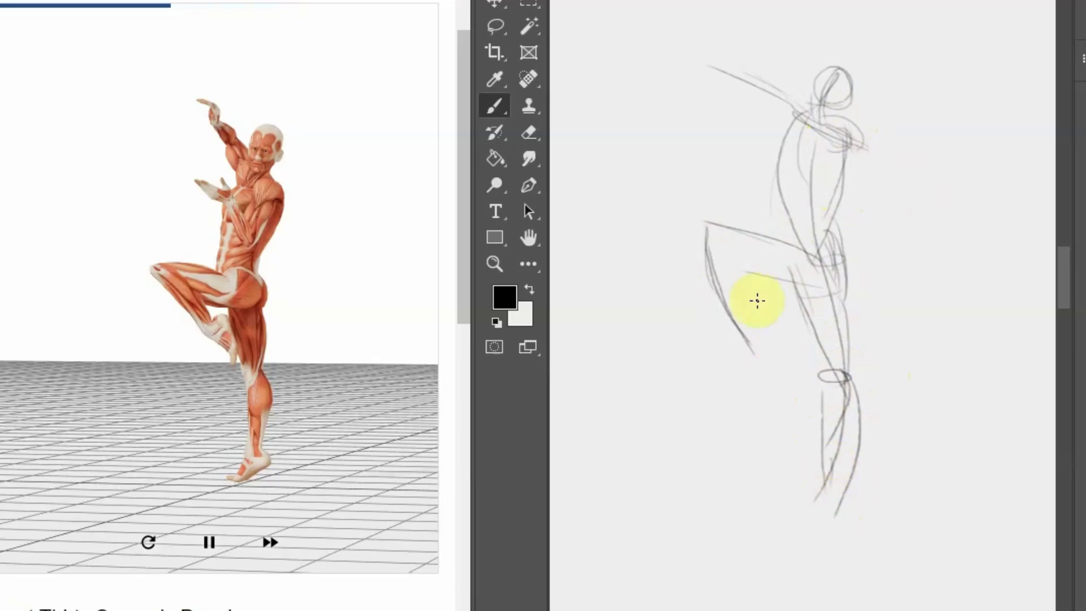
{"action": "mouse_move", "coordinate": [707, 228]}
{"action": "left_mouse_down"}
{"action": "mouse_move", "coordinate": [731, 242]}
{"action": "mouse_move", "coordinate": [750, 351]}
{"action": "mouse_move", "coordinate": [731, 315]}
{"action": "mouse_move", "coordinate": [767, 375]}
{"action": "left_mouse_up"}
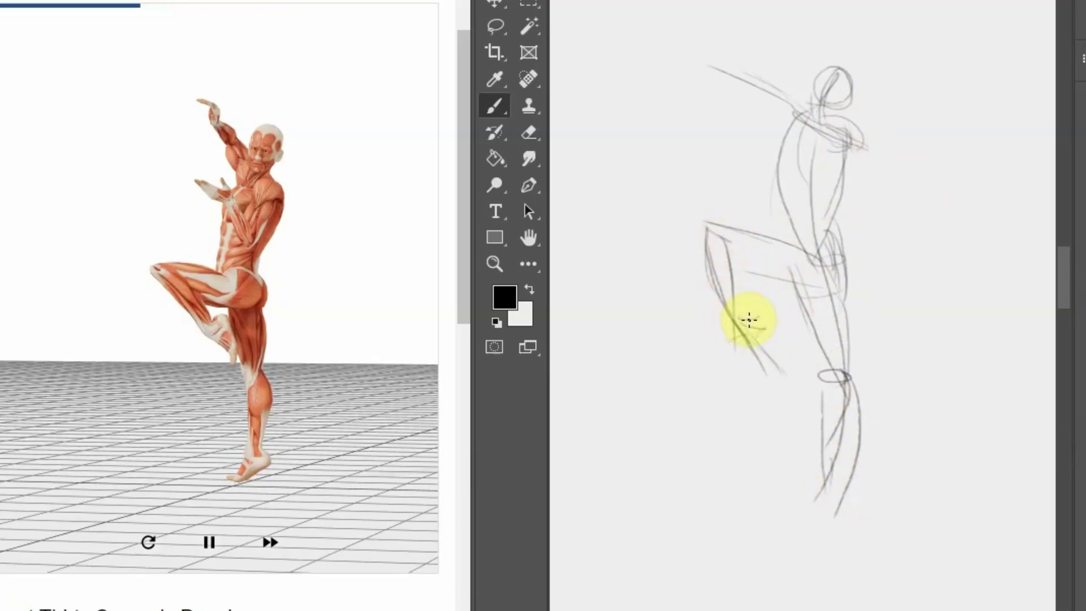
{"action": "left_click_drag", "start_coordinate": [749, 321], "coordinate": [771, 368]}
Add curves across the hip, diagonal hatching on the upper torso, and darken the upper arm
{"action": "left_click_drag", "start_coordinate": [735, 274], "coordinate": [829, 294]}
{"action": "left_click_drag", "start_coordinate": [795, 249], "coordinate": [750, 243]}
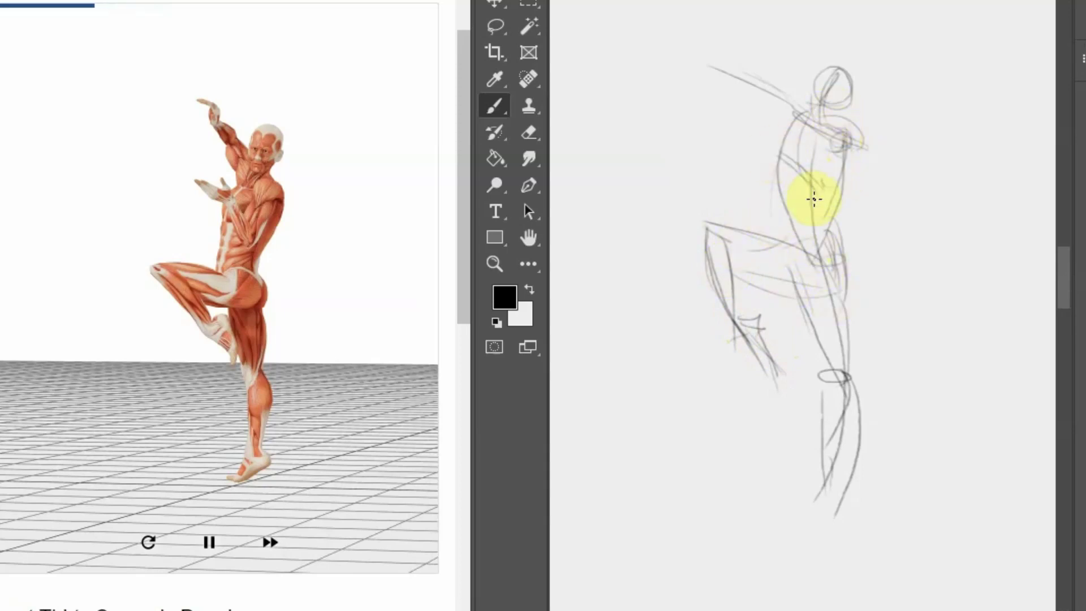
{"action": "left_click_drag", "start_coordinate": [812, 194], "coordinate": [764, 145]}
{"action": "mouse_move", "coordinate": [825, 181]}
{"action": "left_mouse_down"}
{"action": "mouse_move", "coordinate": [776, 165]}
{"action": "mouse_move", "coordinate": [841, 201]}
{"action": "left_mouse_up"}
{"action": "mouse_move", "coordinate": [832, 158]}
{"action": "left_mouse_down"}
{"action": "mouse_move", "coordinate": [825, 182]}
{"action": "mouse_move", "coordinate": [830, 145]}
{"action": "mouse_move", "coordinate": [847, 170]}
{"action": "mouse_move", "coordinate": [843, 208]}
{"action": "left_mouse_up"}
{"action": "mouse_move", "coordinate": [770, 97]}
{"action": "left_mouse_down"}
{"action": "mouse_move", "coordinate": [730, 66]}
{"action": "mouse_move", "coordinate": [728, 82]}
{"action": "mouse_move", "coordinate": [689, 70]}
{"action": "mouse_move", "coordinate": [766, 97]}
{"action": "mouse_move", "coordinate": [767, 137]}
{"action": "left_mouse_up"}
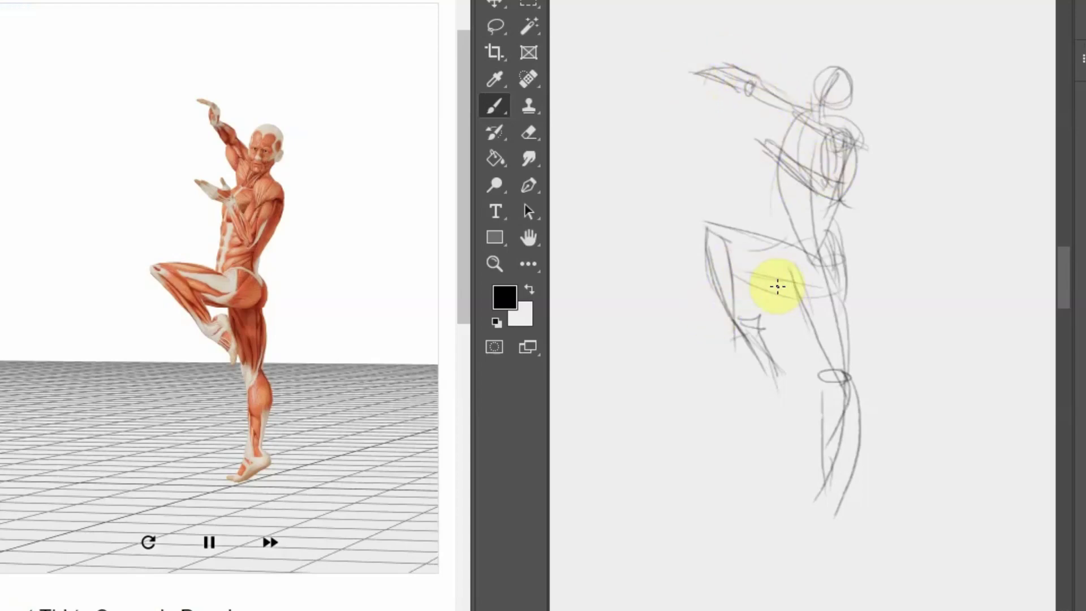
Add final strokes around the hip and lower thigh, then scroll down to blank canvas
{"action": "mouse_move", "coordinate": [815, 248]}
{"action": "left_mouse_down"}
{"action": "mouse_move", "coordinate": [829, 286]}
{"action": "mouse_move", "coordinate": [804, 306]}
{"action": "mouse_move", "coordinate": [735, 272]}
{"action": "left_mouse_up"}
{"action": "left_click_drag", "start_coordinate": [730, 249], "coordinate": [734, 260]}
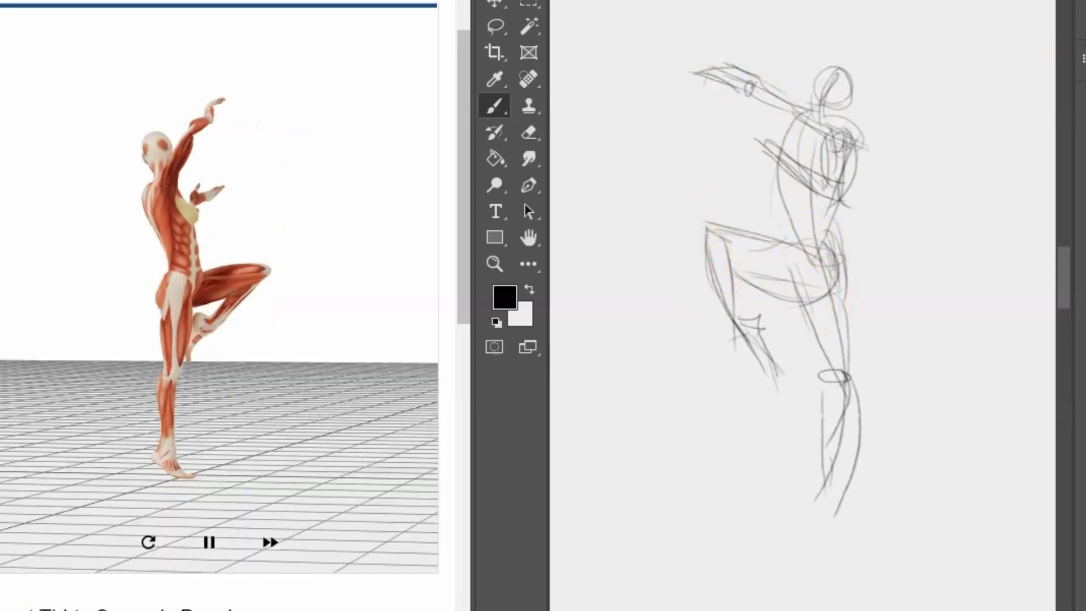
{"action": "scroll", "coordinate": [719, 226], "scroll_direction": "down", "scroll_amount": 10}
{"action": "scroll", "coordinate": [804, 306], "scroll_direction": "down", "scroll_amount": 3}
Sketch the crouching figure's head, shoulder curve, spine and back line down to the hips
{"action": "scroll", "coordinate": [804, 306], "scroll_direction": "up", "scroll_amount": 3}
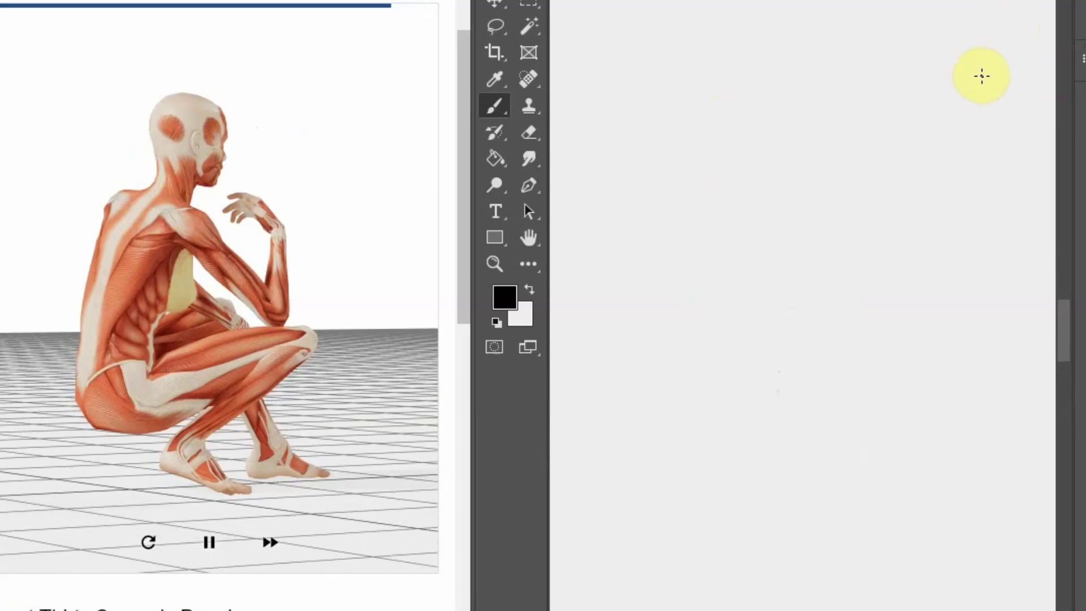
{"action": "mouse_move", "coordinate": [812, 113]}
{"action": "left_mouse_down"}
{"action": "mouse_move", "coordinate": [805, 138]}
{"action": "mouse_move", "coordinate": [825, 78]}
{"action": "mouse_move", "coordinate": [774, 78]}
{"action": "mouse_move", "coordinate": [770, 95]}
{"action": "left_mouse_up"}
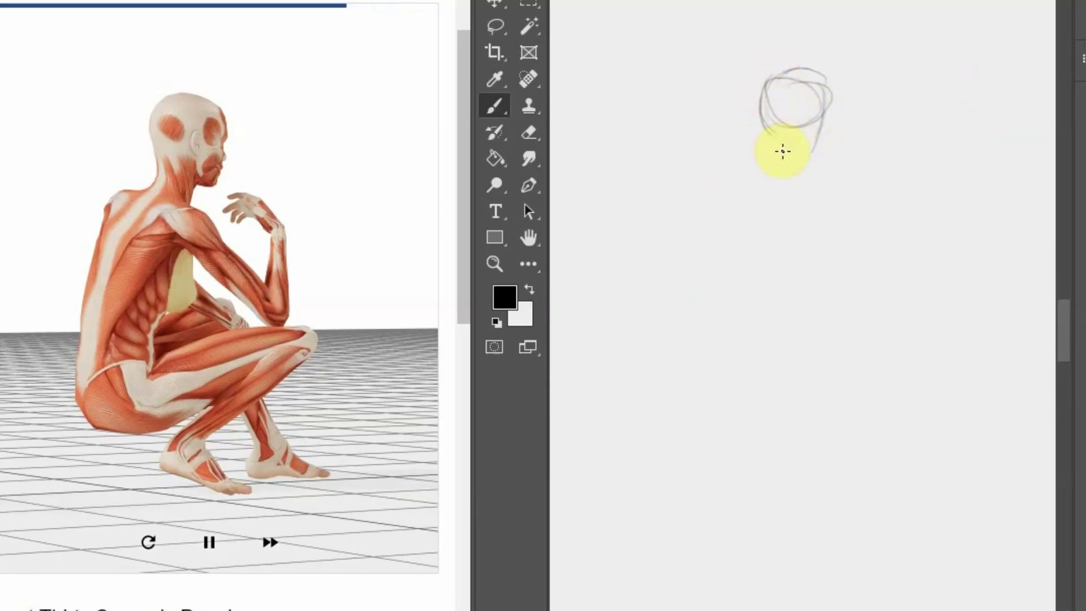
{"action": "left_click_drag", "start_coordinate": [849, 192], "coordinate": [757, 175]}
{"action": "mouse_move", "coordinate": [818, 136]}
{"action": "left_mouse_down"}
{"action": "mouse_move", "coordinate": [802, 148]}
{"action": "mouse_move", "coordinate": [750, 316]}
{"action": "left_mouse_up"}
{"action": "left_click_drag", "start_coordinate": [803, 166], "coordinate": [748, 444]}
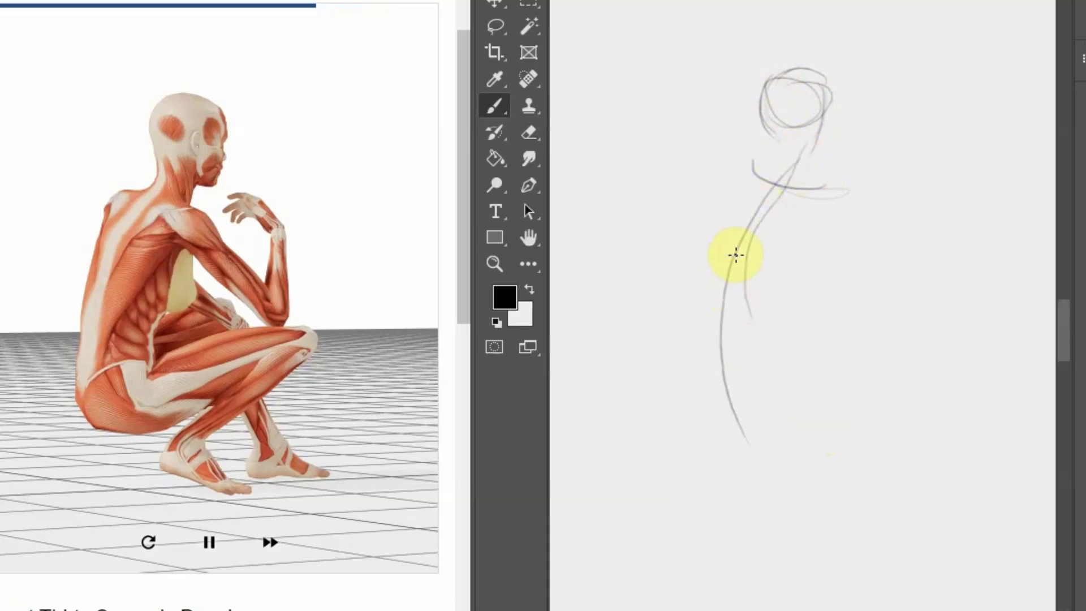
{"action": "mouse_move", "coordinate": [729, 275]}
{"action": "left_mouse_down"}
{"action": "mouse_move", "coordinate": [722, 391]}
{"action": "mouse_move", "coordinate": [940, 305]}
{"action": "mouse_move", "coordinate": [755, 405]}
{"action": "left_mouse_up"}
Block in the knee curve, torso line, thighs, shins and a small foot
{"action": "mouse_move", "coordinate": [908, 308]}
{"action": "left_mouse_down"}
{"action": "mouse_move", "coordinate": [949, 372]}
{"action": "mouse_move", "coordinate": [916, 494]}
{"action": "mouse_move", "coordinate": [945, 371]}
{"action": "mouse_move", "coordinate": [914, 568]}
{"action": "left_mouse_up"}
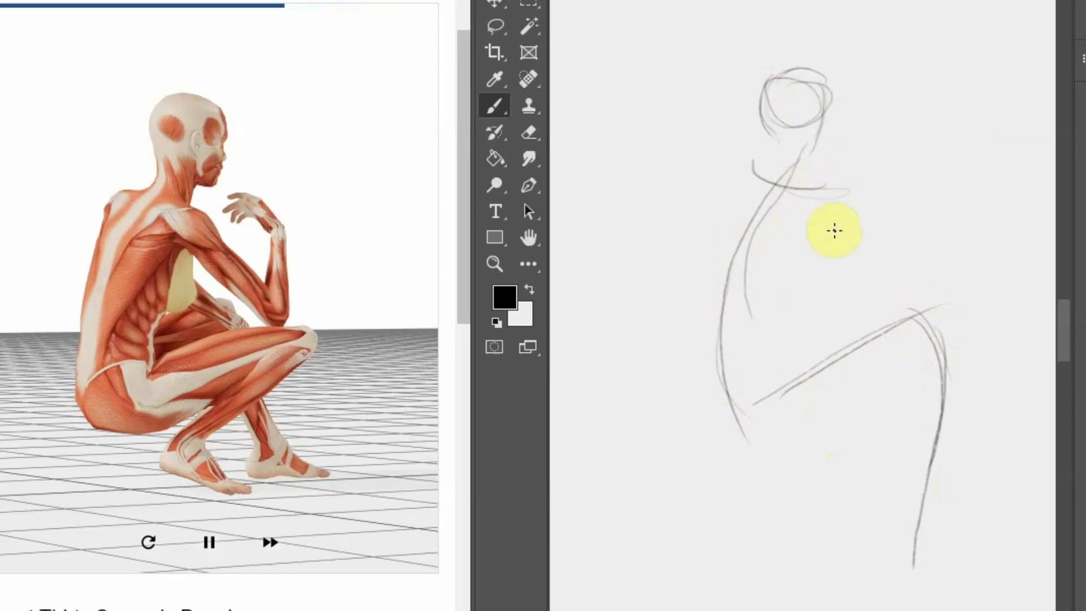
{"action": "mouse_move", "coordinate": [809, 195]}
{"action": "left_mouse_down"}
{"action": "mouse_move", "coordinate": [908, 311]}
{"action": "mouse_move", "coordinate": [908, 150]}
{"action": "left_mouse_up"}
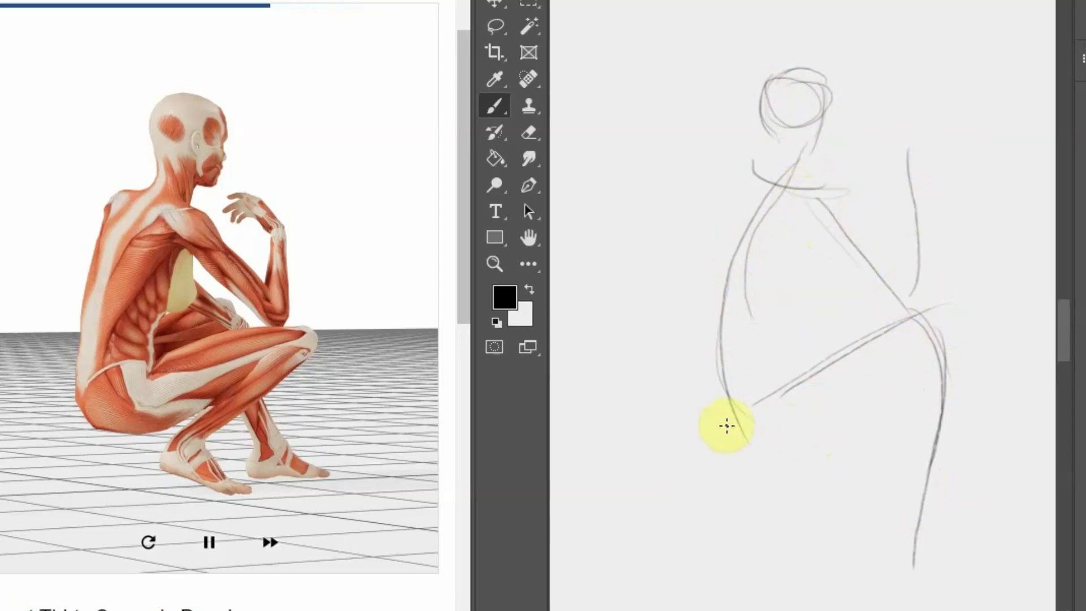
{"action": "mouse_move", "coordinate": [729, 418]}
{"action": "left_mouse_down"}
{"action": "mouse_move", "coordinate": [802, 361]}
{"action": "mouse_move", "coordinate": [849, 291]}
{"action": "left_mouse_up"}
{"action": "mouse_move", "coordinate": [759, 340]}
{"action": "left_mouse_down"}
{"action": "mouse_move", "coordinate": [853, 293]}
{"action": "mouse_move", "coordinate": [931, 450]}
{"action": "left_mouse_up"}
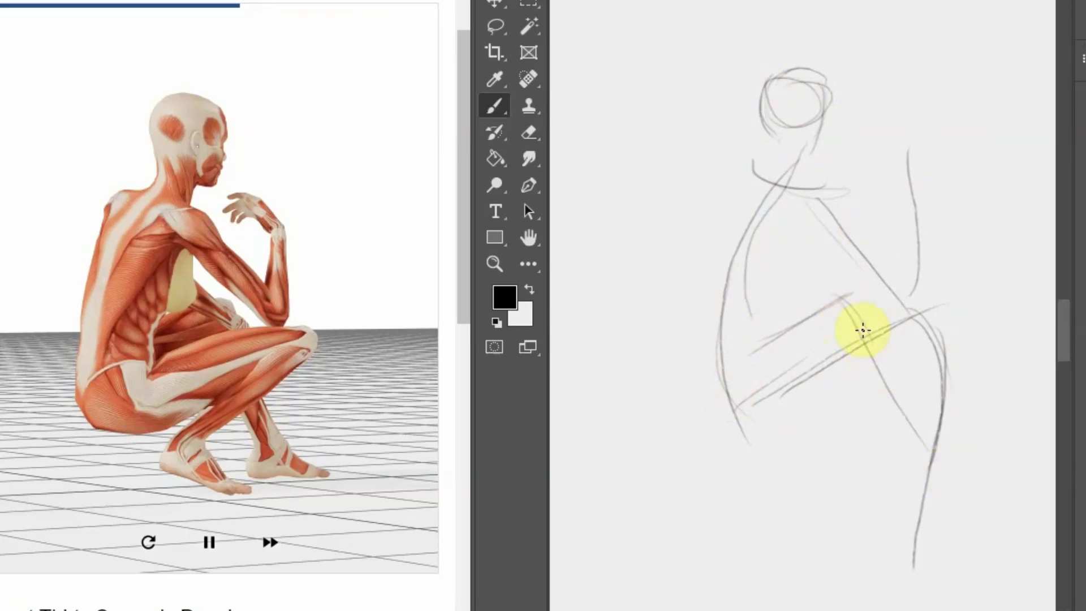
{"action": "left_click_drag", "start_coordinate": [863, 331], "coordinate": [1016, 518]}
{"action": "left_click_drag", "start_coordinate": [935, 452], "coordinate": [874, 553]}
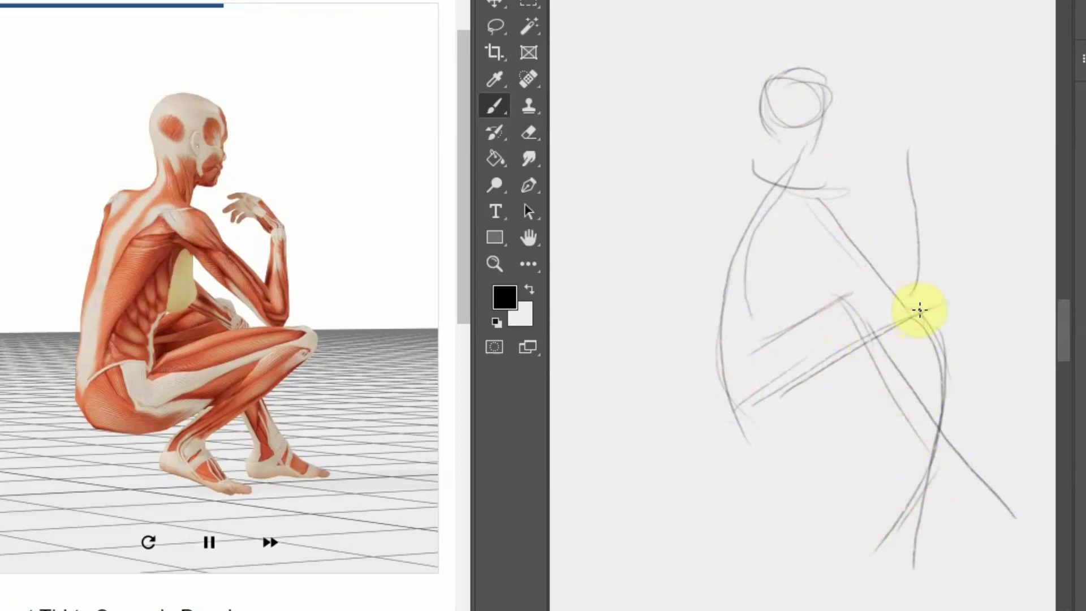
{"action": "left_click_drag", "start_coordinate": [920, 308], "coordinate": [809, 543]}
{"action": "mouse_move", "coordinate": [903, 380]}
{"action": "left_mouse_down"}
{"action": "mouse_move", "coordinate": [803, 535]}
{"action": "mouse_move", "coordinate": [832, 526]}
{"action": "left_mouse_up"}
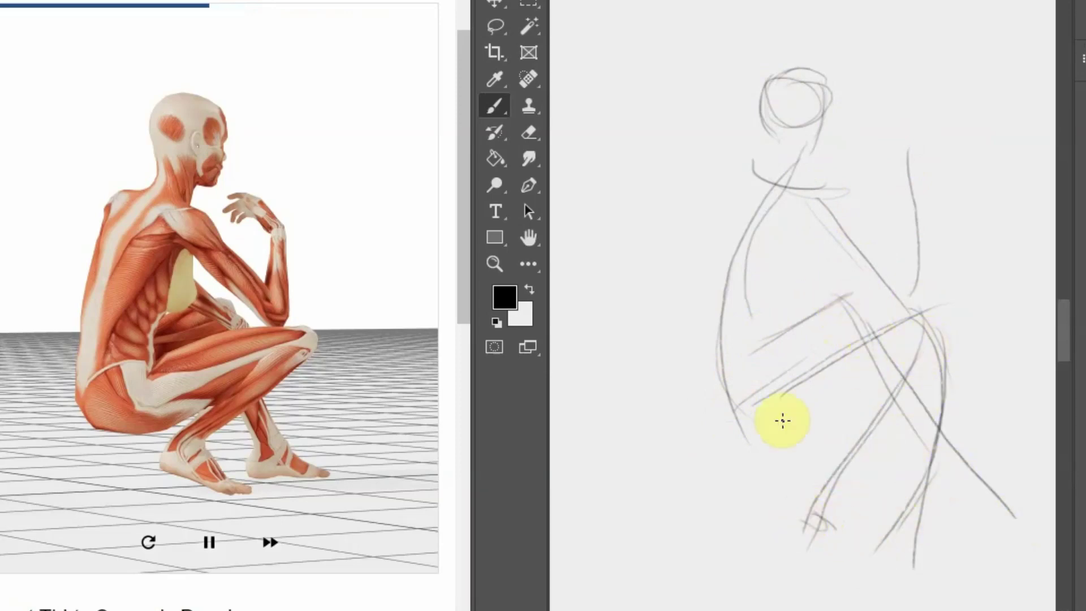
Curve the hip and buttock contour, mark the knee and reinforce the legs below it
{"action": "mouse_move", "coordinate": [764, 355]}
{"action": "left_mouse_down"}
{"action": "mouse_move", "coordinate": [714, 438]}
{"action": "mouse_move", "coordinate": [741, 441]}
{"action": "left_mouse_up"}
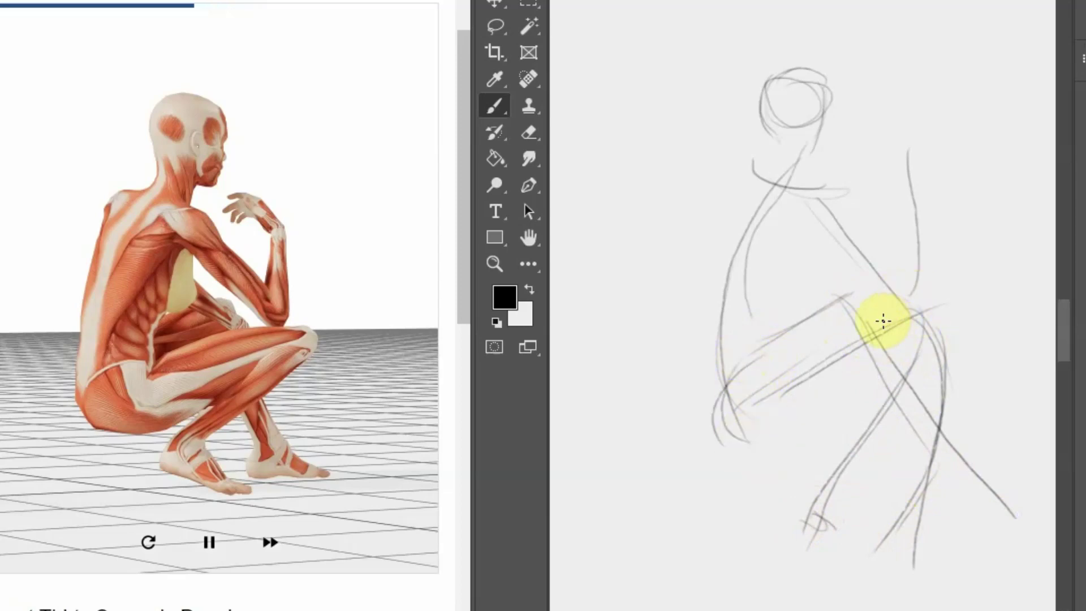
{"action": "mouse_move", "coordinate": [914, 324]}
{"action": "left_mouse_down"}
{"action": "mouse_move", "coordinate": [928, 332]}
{"action": "mouse_move", "coordinate": [813, 453]}
{"action": "mouse_move", "coordinate": [798, 513]}
{"action": "mouse_move", "coordinate": [809, 492]}
{"action": "mouse_move", "coordinate": [861, 542]}
{"action": "left_mouse_up"}
{"action": "mouse_move", "coordinate": [741, 424]}
{"action": "left_mouse_down"}
{"action": "mouse_move", "coordinate": [858, 351]}
{"action": "mouse_move", "coordinate": [934, 436]}
{"action": "left_mouse_up"}
{"action": "left_click_drag", "start_coordinate": [857, 308], "coordinate": [1026, 502]}
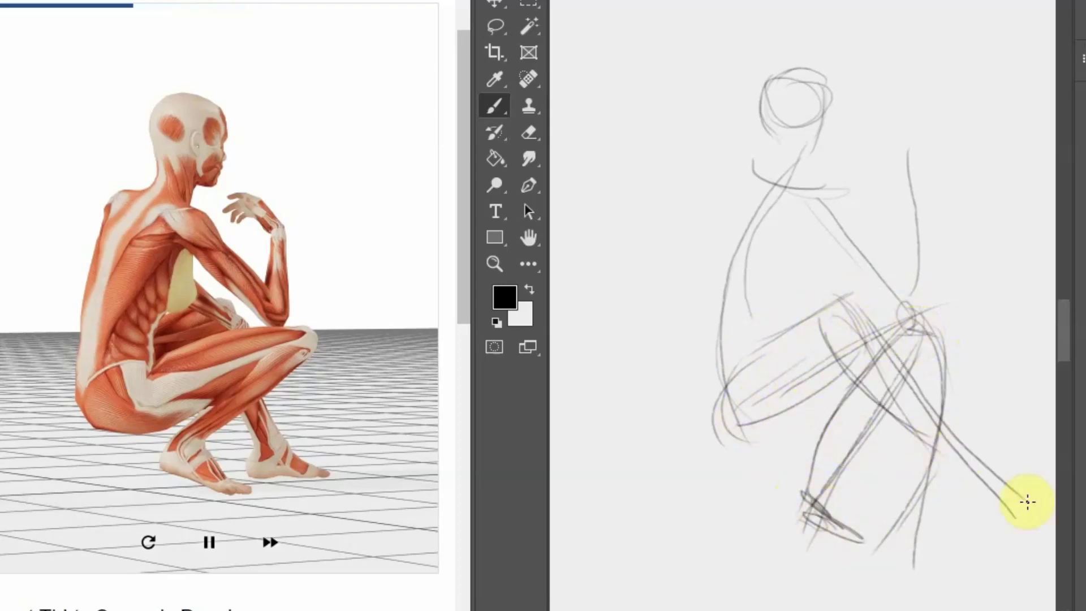
{"action": "mouse_move", "coordinate": [916, 416]}
{"action": "left_mouse_down"}
{"action": "mouse_move", "coordinate": [983, 489]}
{"action": "mouse_move", "coordinate": [945, 504]}
{"action": "mouse_move", "coordinate": [986, 513]}
{"action": "left_mouse_up"}
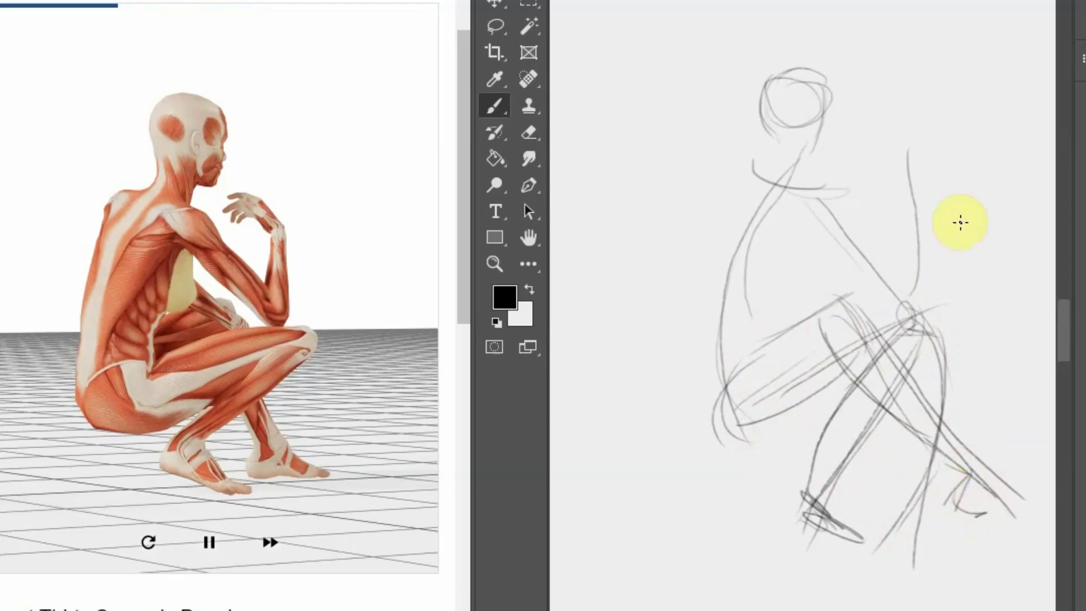
Outline the back, front and side contours of the torso
{"action": "mouse_move", "coordinate": [761, 184]}
{"action": "left_mouse_down"}
{"action": "mouse_move", "coordinate": [710, 280]}
{"action": "mouse_move", "coordinate": [728, 380]}
{"action": "left_mouse_up"}
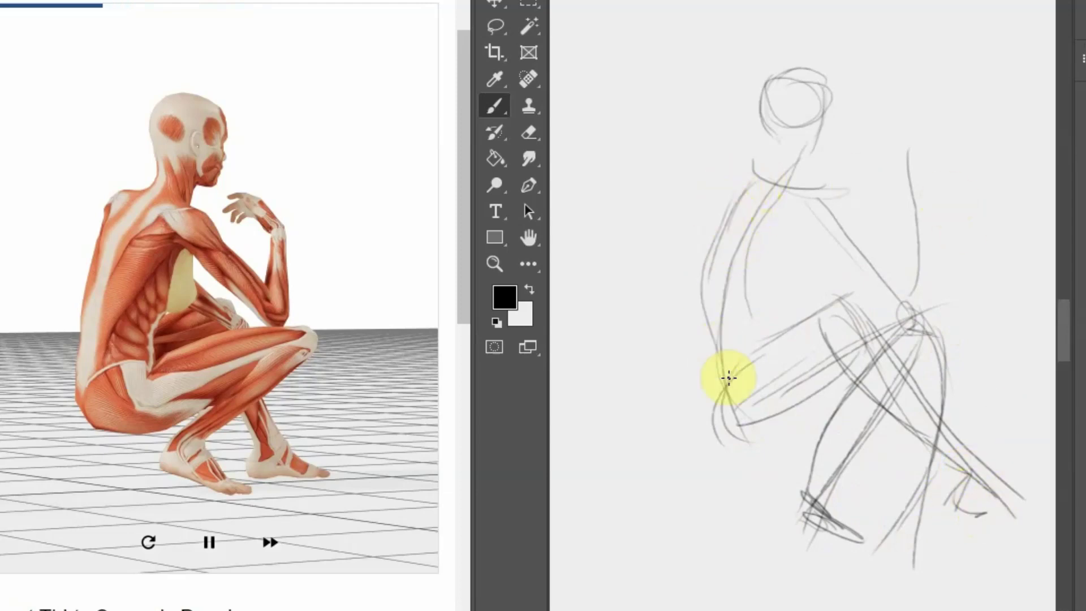
{"action": "left_click_drag", "start_coordinate": [809, 192], "coordinate": [760, 289]}
{"action": "left_click_drag", "start_coordinate": [820, 223], "coordinate": [767, 317]}
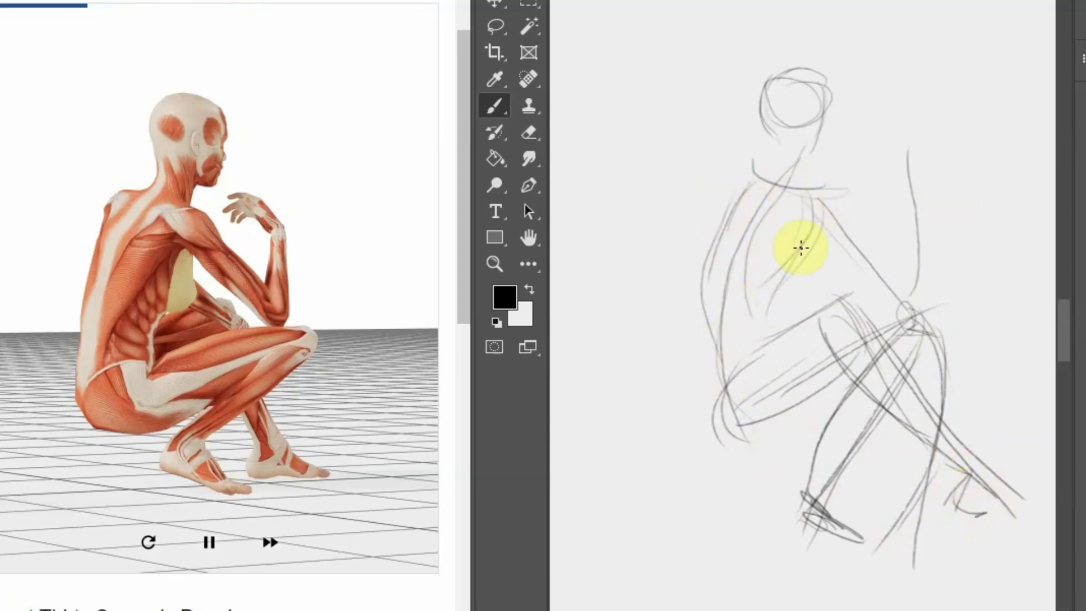
{"action": "left_click_drag", "start_coordinate": [800, 247], "coordinate": [777, 345]}
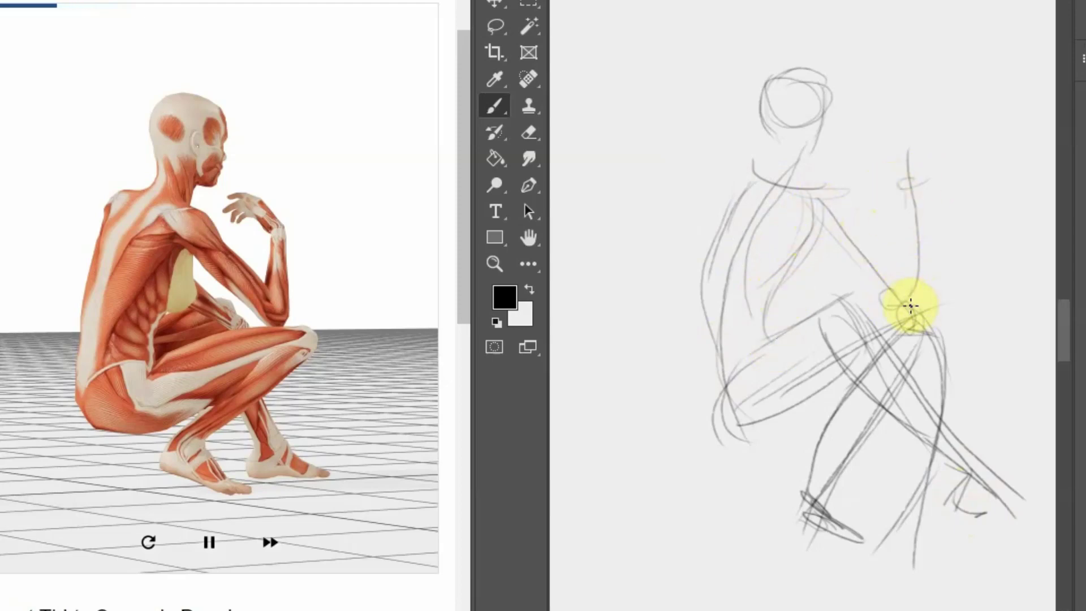
Draw the raised forearm and upper arm, strengthen the hip and thigh, then scroll down
{"action": "left_click_drag", "start_coordinate": [880, 304], "coordinate": [927, 308]}
{"action": "left_click_drag", "start_coordinate": [897, 226], "coordinate": [900, 291]}
{"action": "mouse_move", "coordinate": [903, 187]}
{"action": "left_mouse_down"}
{"action": "mouse_move", "coordinate": [912, 180]}
{"action": "mouse_move", "coordinate": [937, 291]}
{"action": "mouse_move", "coordinate": [841, 193]}
{"action": "mouse_move", "coordinate": [809, 188]}
{"action": "mouse_move", "coordinate": [885, 291]}
{"action": "left_mouse_up"}
{"action": "left_click_drag", "start_coordinate": [802, 219], "coordinate": [844, 246]}
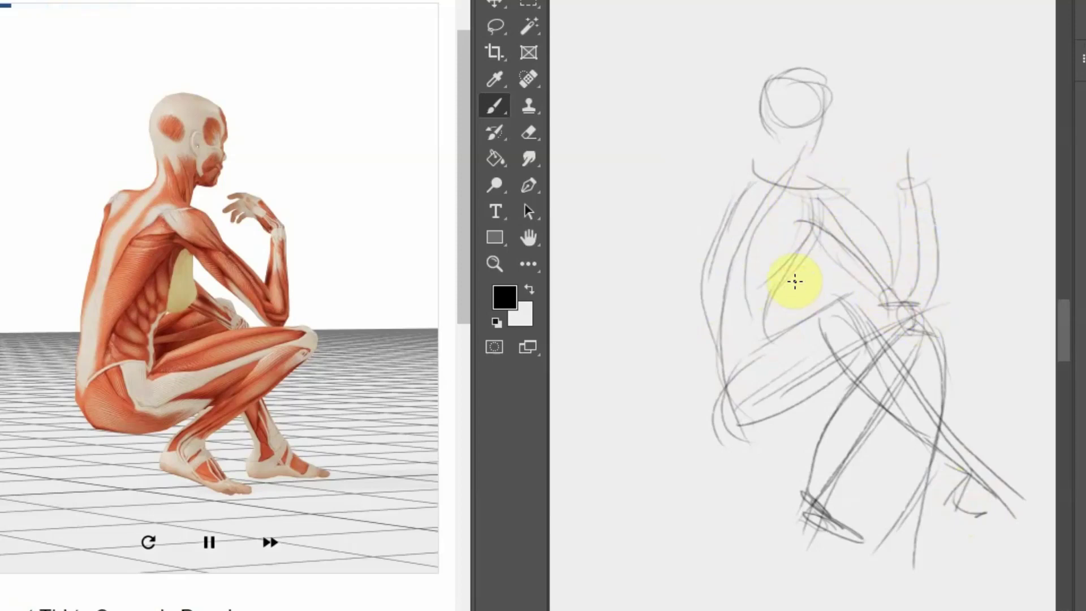
{"action": "left_click_drag", "start_coordinate": [780, 339], "coordinate": [794, 267]}
{"action": "left_click_drag", "start_coordinate": [709, 290], "coordinate": [693, 410]}
{"action": "mouse_move", "coordinate": [702, 317]}
{"action": "left_mouse_down"}
{"action": "mouse_move", "coordinate": [693, 430]}
{"action": "mouse_move", "coordinate": [724, 444]}
{"action": "left_mouse_up"}
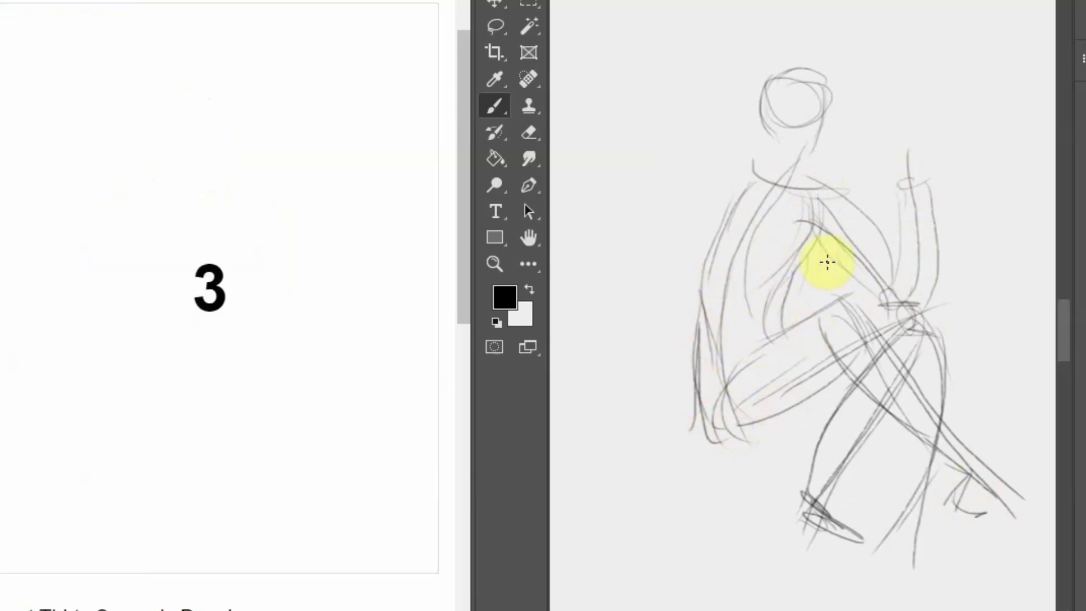
{"action": "scroll", "coordinate": [803, 105], "scroll_direction": "down", "scroll_amount": 10}
Sketch an elongated head oval and torso curves, redrawing the long body-to-leg line after an undo
{"action": "scroll", "coordinate": [802, 106], "scroll_direction": "down", "scroll_amount": 5}
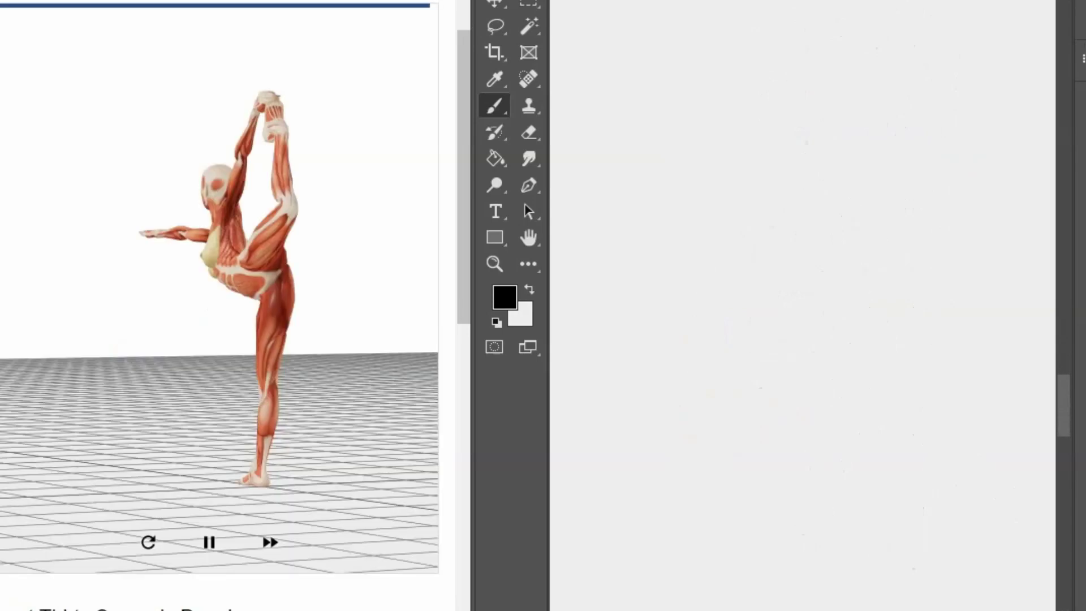
{"action": "scroll", "coordinate": [802, 305], "scroll_direction": "up", "scroll_amount": 1}
{"action": "mouse_move", "coordinate": [761, 113]}
{"action": "left_mouse_down"}
{"action": "mouse_move", "coordinate": [781, 164]}
{"action": "mouse_move", "coordinate": [769, 151]}
{"action": "mouse_move", "coordinate": [837, 252]}
{"action": "left_mouse_up"}
{"action": "left_click_drag", "start_coordinate": [768, 170], "coordinate": [877, 256]}
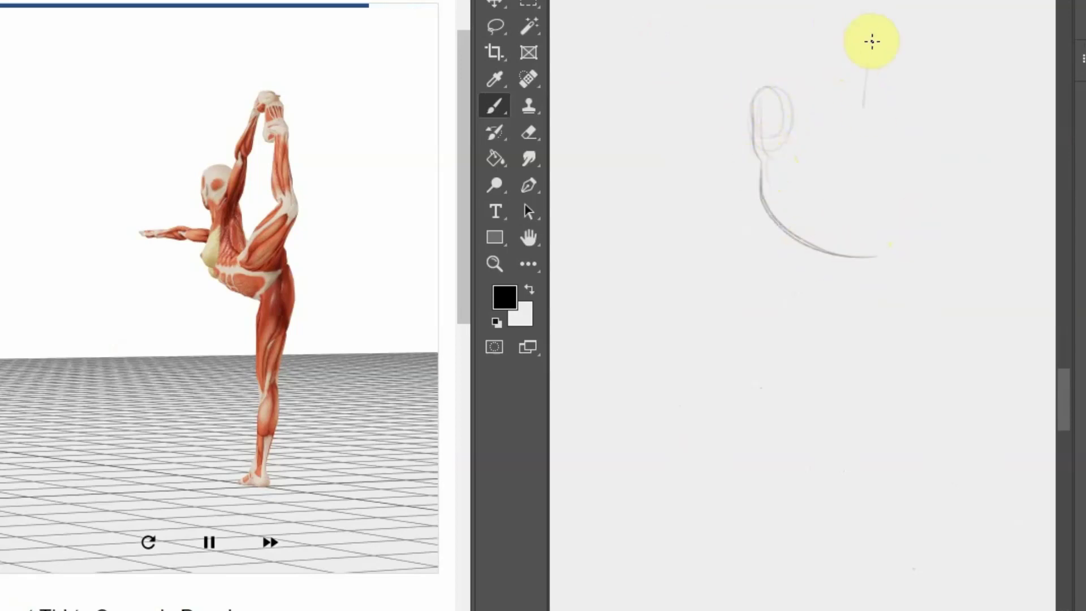
{"action": "left_click_drag", "start_coordinate": [867, 68], "coordinate": [965, 529]}
{"action": "key", "text": "ctrl+z"}
{"action": "left_click_drag", "start_coordinate": [917, 49], "coordinate": [918, 512]}
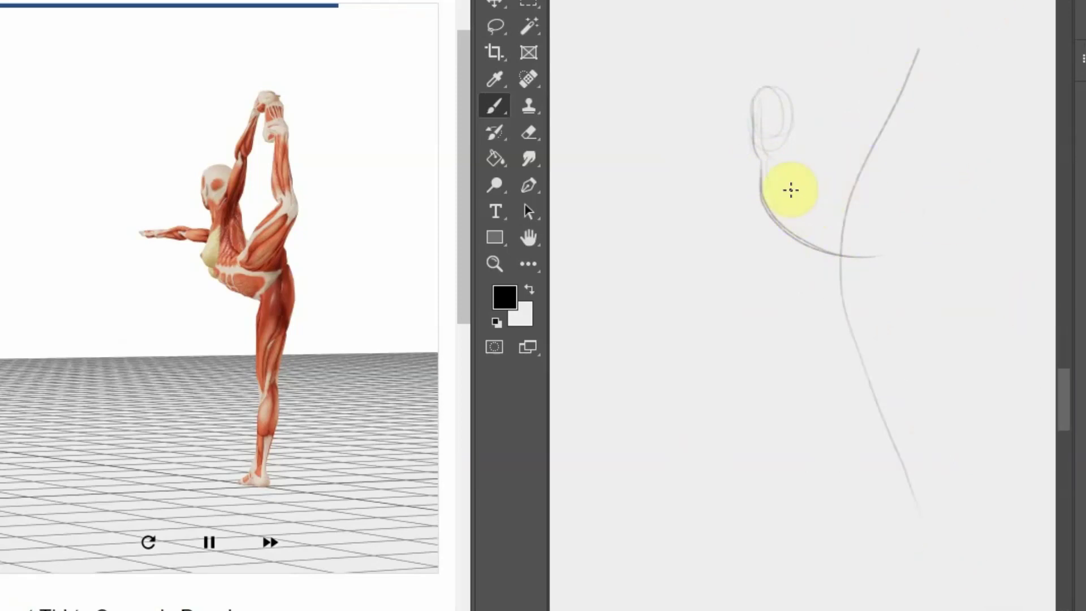
{"action": "mouse_move", "coordinate": [769, 165]}
{"action": "left_mouse_down"}
{"action": "mouse_move", "coordinate": [749, 202]}
{"action": "mouse_move", "coordinate": [789, 245]}
{"action": "mouse_move", "coordinate": [836, 253]}
{"action": "mouse_move", "coordinate": [807, 243]}
{"action": "mouse_move", "coordinate": [889, 242]}
{"action": "left_mouse_up"}
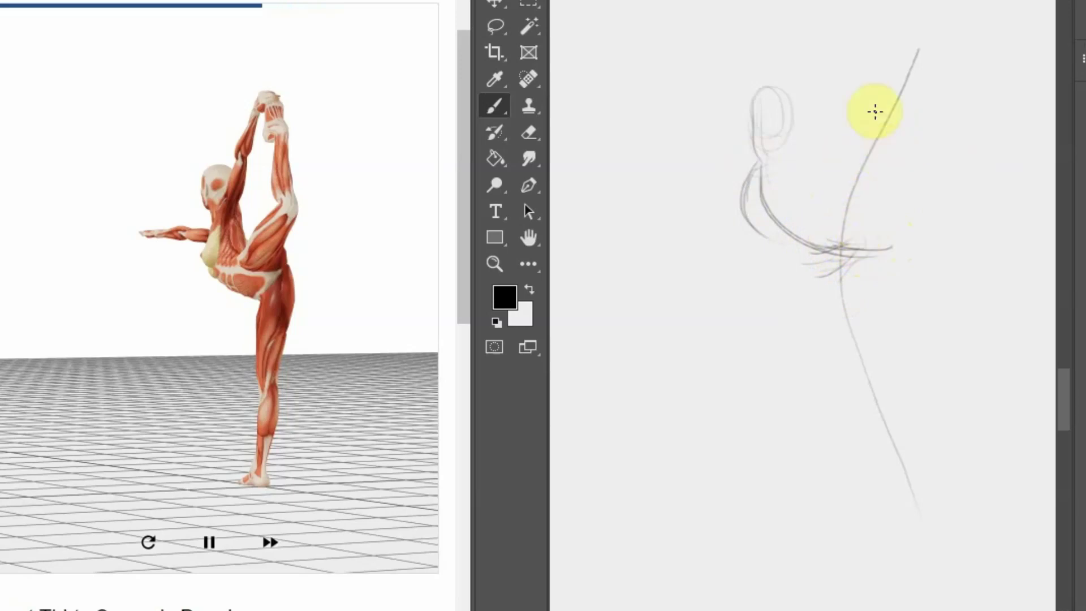
Block in the raised leg at the top, the hip line and both torso contours
{"action": "mouse_move", "coordinate": [882, 38]}
{"action": "left_mouse_down"}
{"action": "mouse_move", "coordinate": [895, 148]}
{"action": "mouse_move", "coordinate": [888, 130]}
{"action": "mouse_move", "coordinate": [907, 152]}
{"action": "left_mouse_up"}
{"action": "left_click_drag", "start_coordinate": [872, 63], "coordinate": [875, 135]}
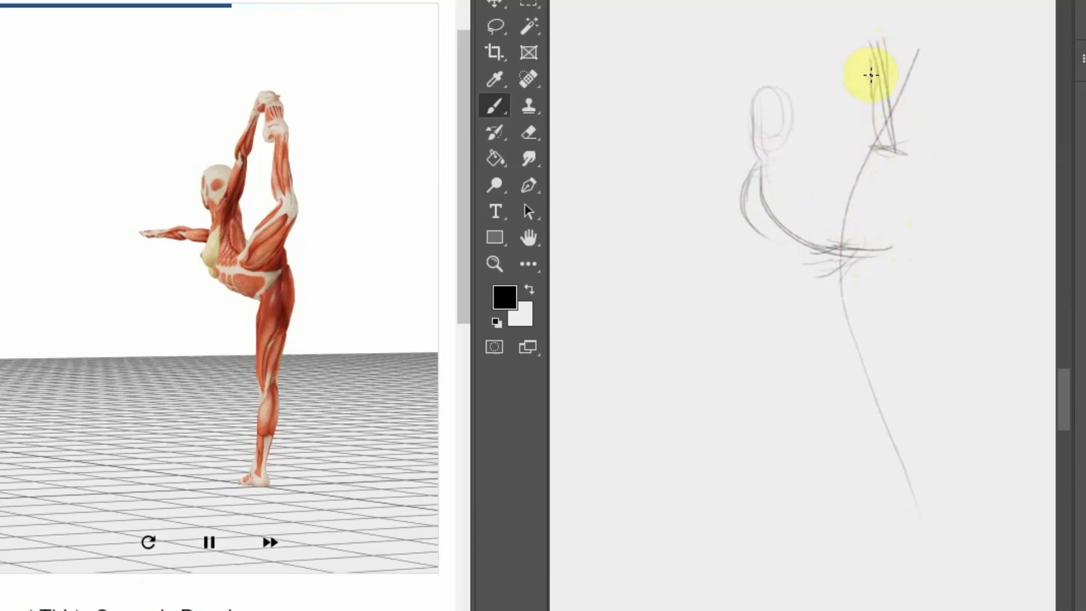
{"action": "mouse_move", "coordinate": [871, 75]}
{"action": "left_mouse_down"}
{"action": "mouse_move", "coordinate": [896, 150]}
{"action": "mouse_move", "coordinate": [874, 248]}
{"action": "left_mouse_up"}
{"action": "mouse_move", "coordinate": [863, 170]}
{"action": "left_mouse_down"}
{"action": "mouse_move", "coordinate": [846, 224]}
{"action": "mouse_move", "coordinate": [823, 235]}
{"action": "left_mouse_up"}
{"action": "left_click_drag", "start_coordinate": [872, 148], "coordinate": [832, 232]}
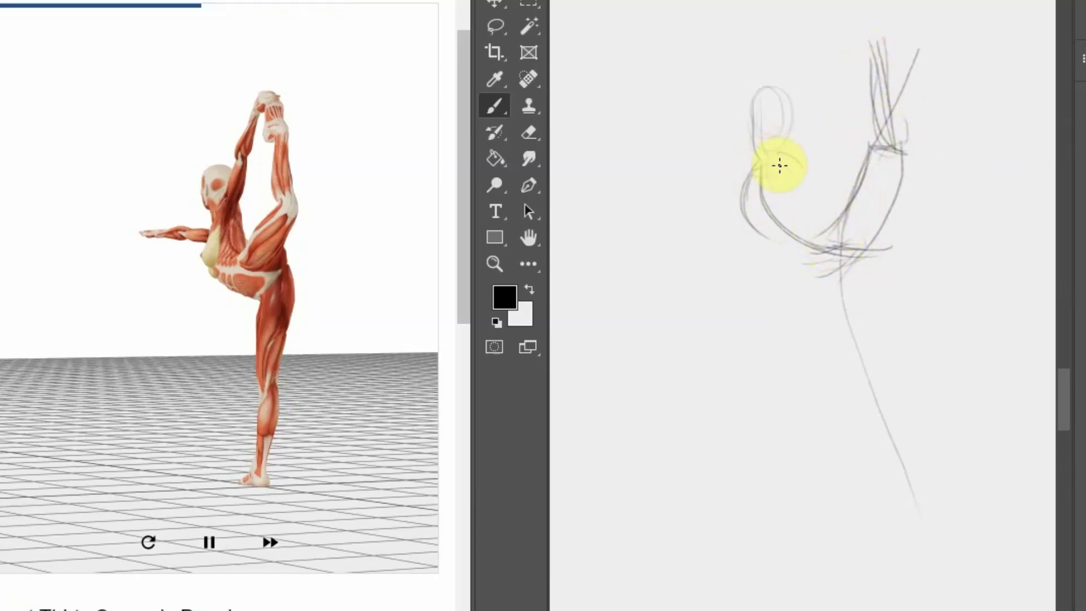
{"action": "left_click_drag", "start_coordinate": [779, 150], "coordinate": [829, 232]}
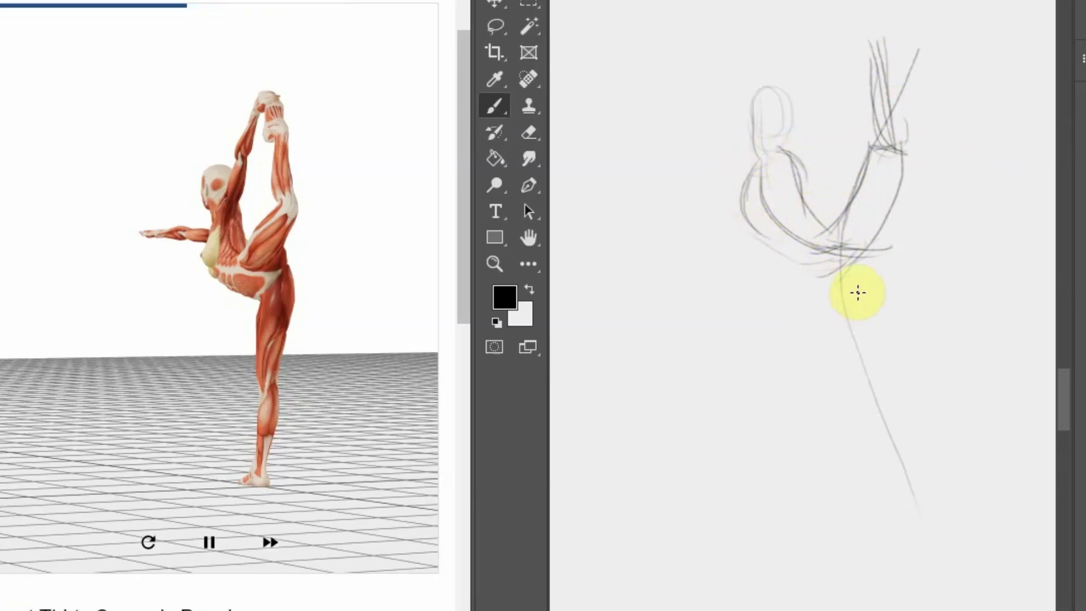
Draw the standing leg from knee to floor with shin, foot and thigh lines
{"action": "mouse_move", "coordinate": [873, 356]}
{"action": "left_mouse_down"}
{"action": "mouse_move", "coordinate": [861, 366]}
{"action": "mouse_move", "coordinate": [888, 410]}
{"action": "left_mouse_up"}
{"action": "left_click_drag", "start_coordinate": [873, 354], "coordinate": [882, 542]}
{"action": "left_click_drag", "start_coordinate": [856, 367], "coordinate": [891, 492]}
{"action": "mouse_move", "coordinate": [849, 368]}
{"action": "left_mouse_down"}
{"action": "mouse_move", "coordinate": [864, 502]}
{"action": "mouse_move", "coordinate": [883, 507]}
{"action": "mouse_move", "coordinate": [887, 530]}
{"action": "mouse_move", "coordinate": [861, 516]}
{"action": "left_mouse_up"}
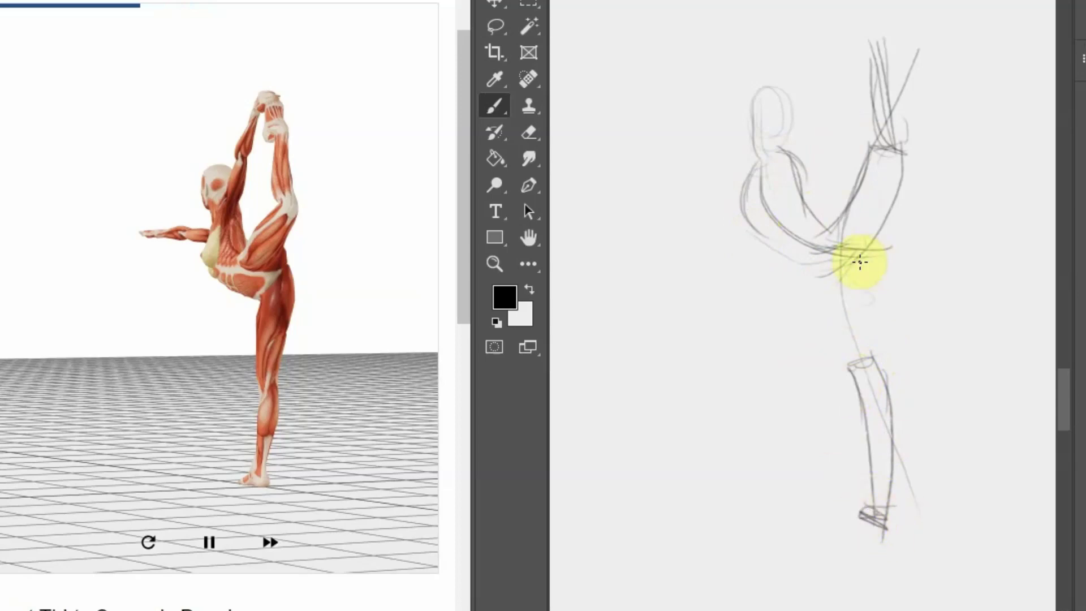
{"action": "left_click_drag", "start_coordinate": [818, 282], "coordinate": [824, 317]}
{"action": "mouse_move", "coordinate": [815, 263]}
{"action": "left_mouse_down"}
{"action": "mouse_move", "coordinate": [820, 296]}
{"action": "mouse_move", "coordinate": [860, 354]}
{"action": "left_mouse_up"}
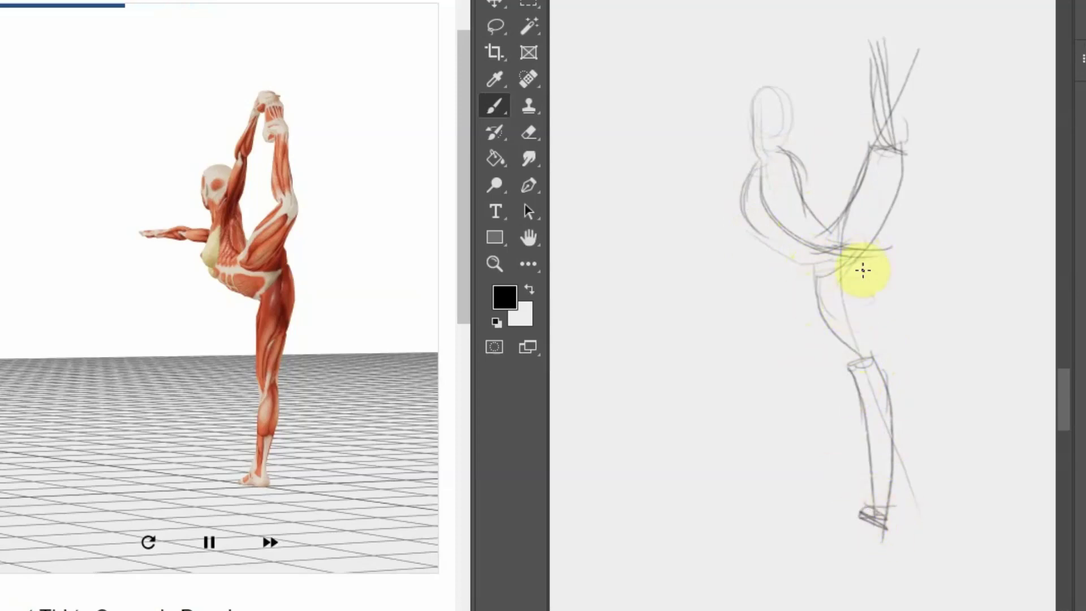
{"action": "left_click_drag", "start_coordinate": [861, 272], "coordinate": [868, 363]}
{"action": "left_click_drag", "start_coordinate": [855, 308], "coordinate": [877, 356]}
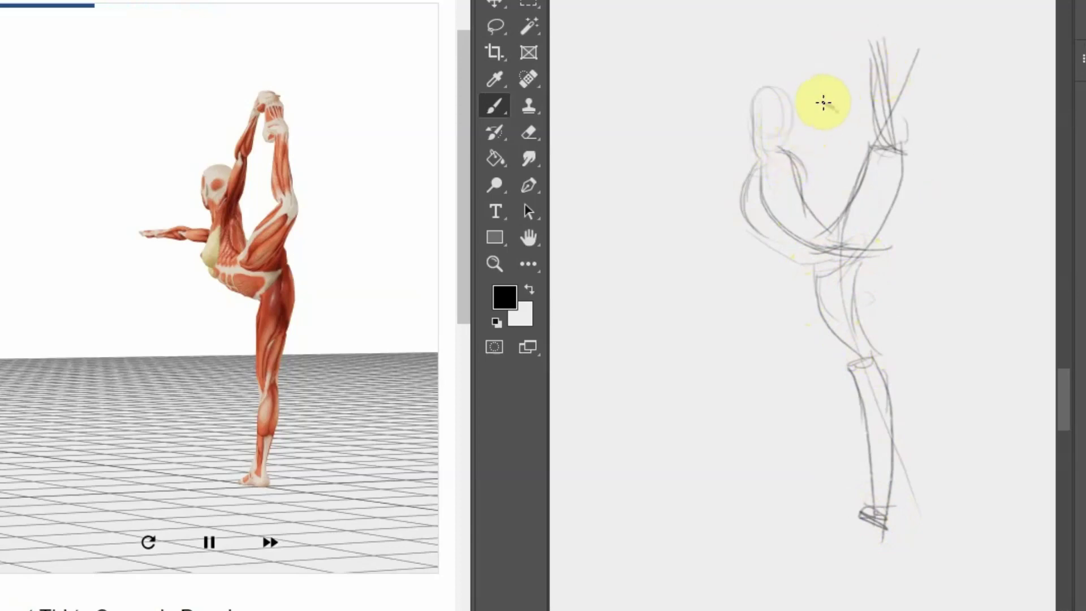
Outline the raised leg, add the arm reaching to the foot, the outstretched arm and back curves
{"action": "mouse_move", "coordinate": [847, 103]}
{"action": "left_mouse_down"}
{"action": "mouse_move", "coordinate": [876, 73]}
{"action": "mouse_move", "coordinate": [873, 49]}
{"action": "mouse_move", "coordinate": [829, 85]}
{"action": "left_mouse_up"}
{"action": "mouse_move", "coordinate": [857, 50]}
{"action": "left_mouse_down"}
{"action": "mouse_move", "coordinate": [818, 117]}
{"action": "mouse_move", "coordinate": [837, 105]}
{"action": "mouse_move", "coordinate": [781, 155]}
{"action": "left_mouse_up"}
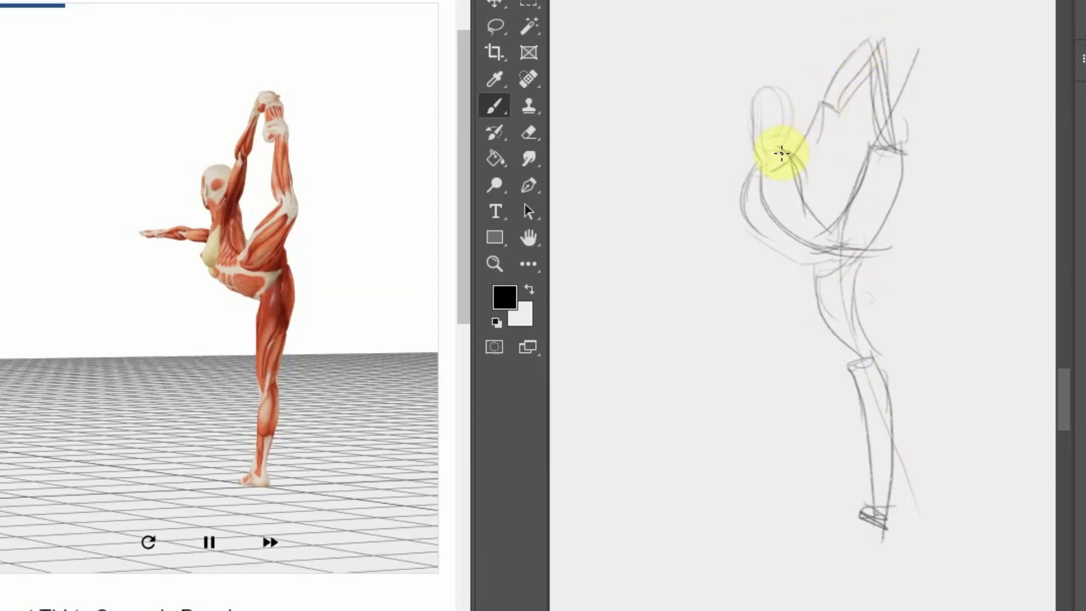
{"action": "mouse_move", "coordinate": [835, 110]}
{"action": "left_mouse_down"}
{"action": "mouse_move", "coordinate": [773, 165]}
{"action": "mouse_move", "coordinate": [783, 170]}
{"action": "mouse_move", "coordinate": [765, 199]}
{"action": "mouse_move", "coordinate": [626, 189]}
{"action": "mouse_move", "coordinate": [696, 189]}
{"action": "mouse_move", "coordinate": [620, 202]}
{"action": "mouse_move", "coordinate": [667, 189]}
{"action": "left_mouse_up"}
{"action": "left_click_drag", "start_coordinate": [745, 203], "coordinate": [659, 195]}
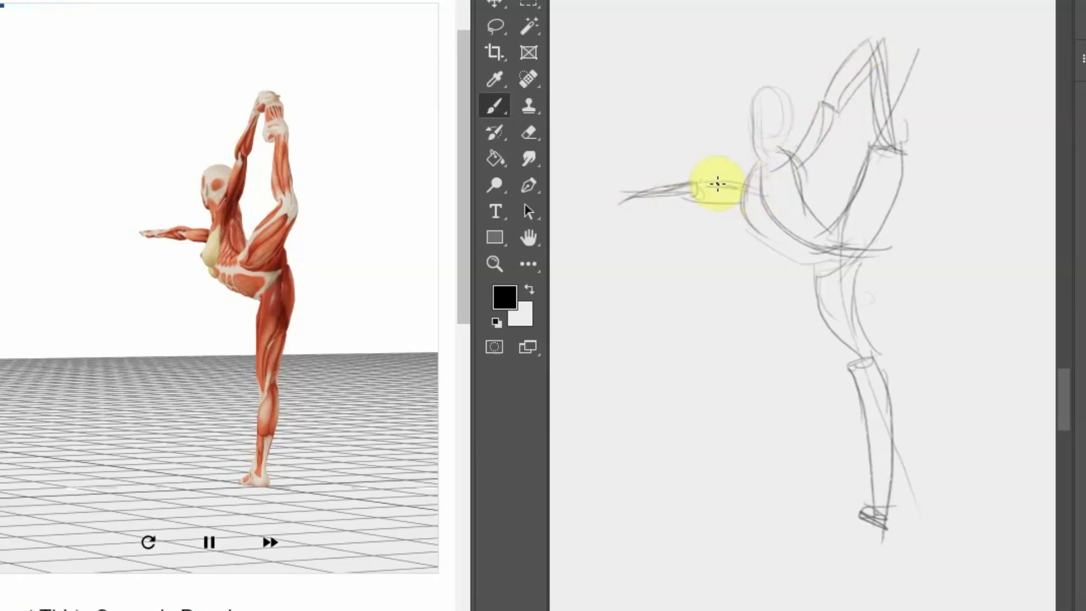
{"action": "left_click_drag", "start_coordinate": [754, 156], "coordinate": [795, 237]}
{"action": "mouse_move", "coordinate": [761, 196]}
{"action": "left_mouse_down"}
{"action": "mouse_move", "coordinate": [851, 249]}
{"action": "mouse_move", "coordinate": [861, 237]}
{"action": "mouse_move", "coordinate": [800, 259]}
{"action": "mouse_move", "coordinate": [759, 208]}
{"action": "mouse_move", "coordinate": [807, 279]}
{"action": "left_mouse_up"}
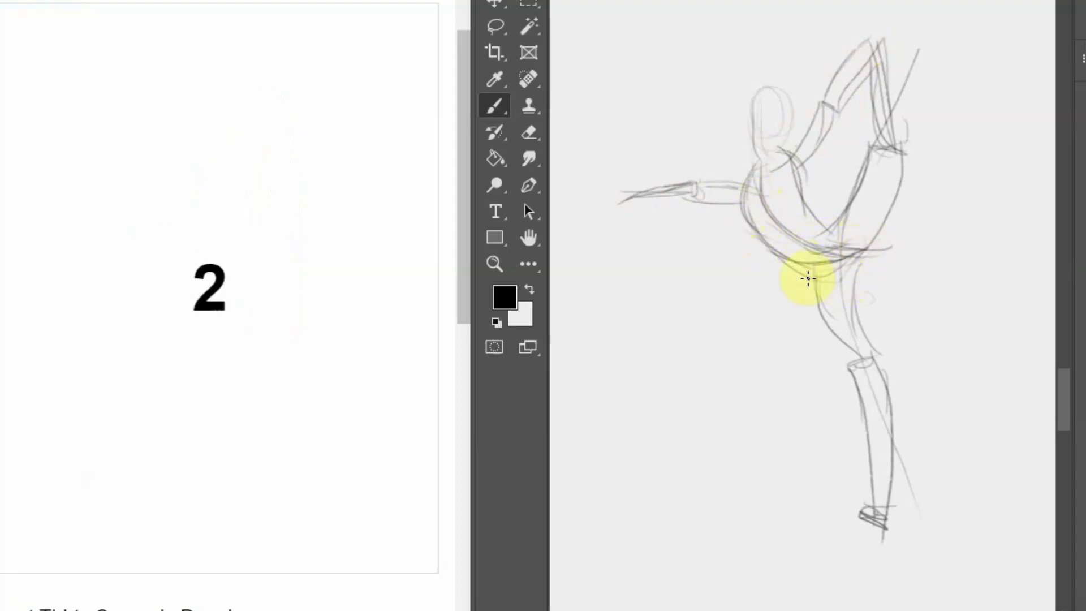
{"action": "mouse_move", "coordinate": [872, 252]}
{"action": "left_mouse_down"}
{"action": "mouse_move", "coordinate": [810, 275]}
{"action": "mouse_move", "coordinate": [800, 260]}
{"action": "mouse_move", "coordinate": [826, 226]}
{"action": "mouse_move", "coordinate": [868, 255]}
{"action": "left_mouse_up"}
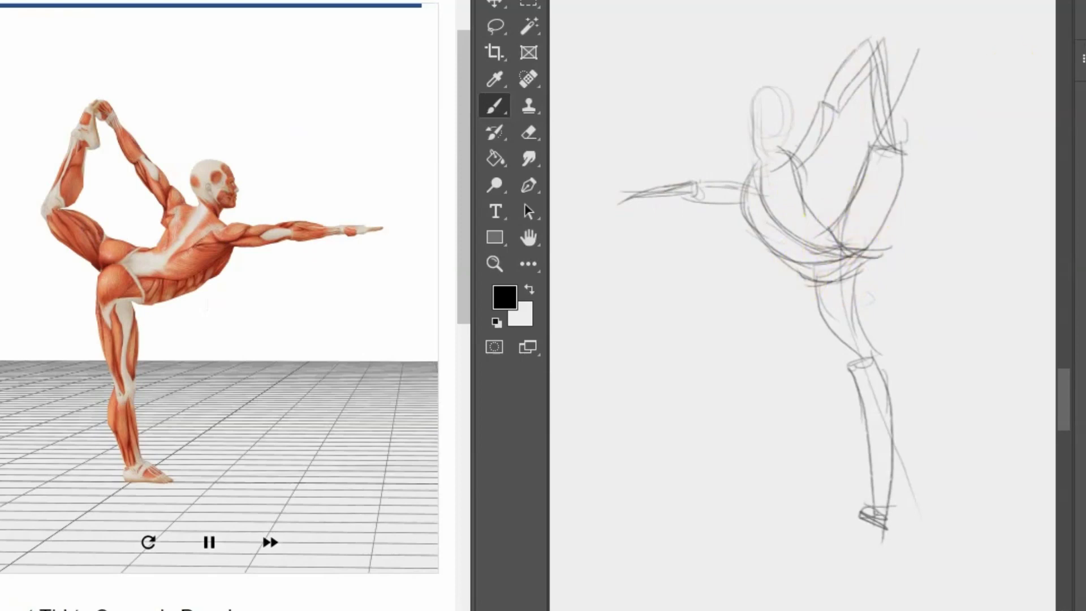
{"action": "scroll", "coordinate": [803, 306], "scroll_direction": "down", "scroll_amount": 5}
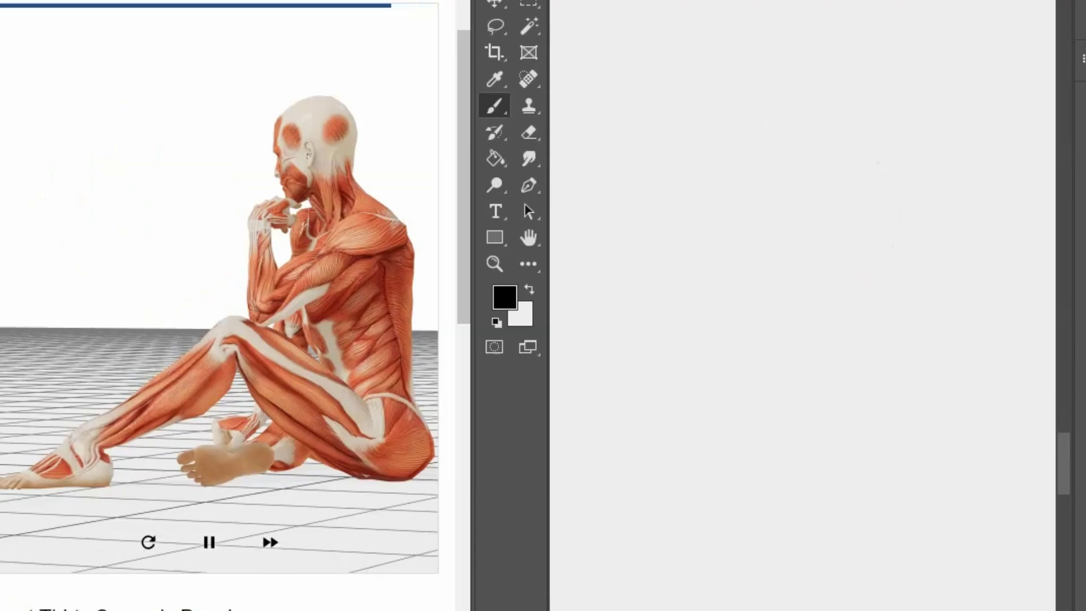
Block in the seated figure's head oval and the arc of the shoulders and back
{"action": "scroll", "coordinate": [803, 306], "scroll_direction": "up", "scroll_amount": 5}
{"action": "scroll", "coordinate": [803, 305], "scroll_direction": "up", "scroll_amount": 5}
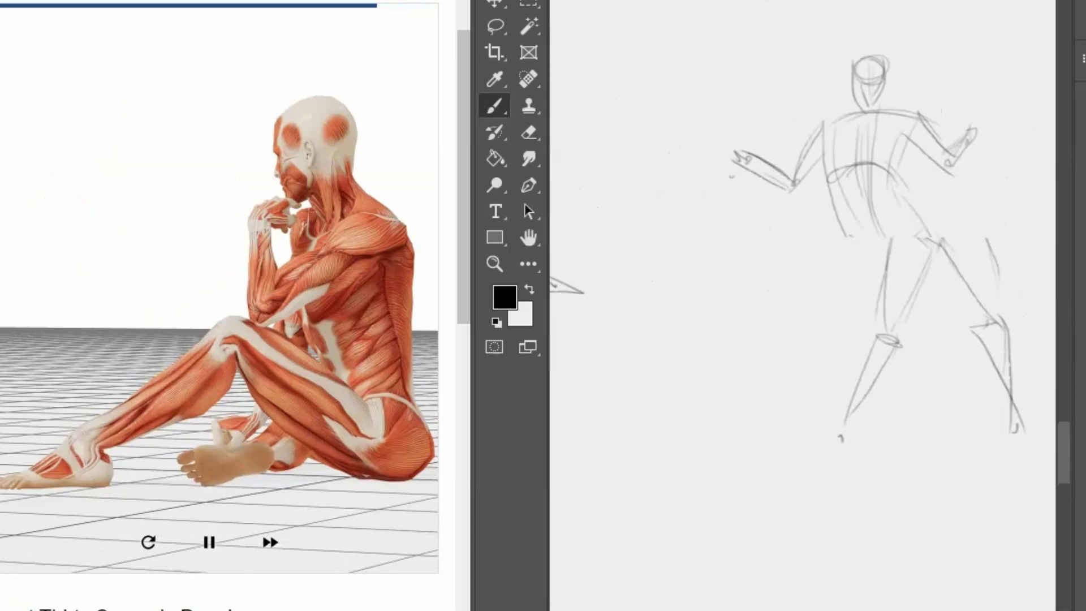
{"action": "scroll", "coordinate": [803, 306], "scroll_direction": "right", "scroll_amount": 3}
{"action": "scroll", "coordinate": [803, 306], "scroll_direction": "down", "scroll_amount": 10}
{"action": "scroll", "coordinate": [803, 306], "scroll_direction": "down", "scroll_amount": 2}
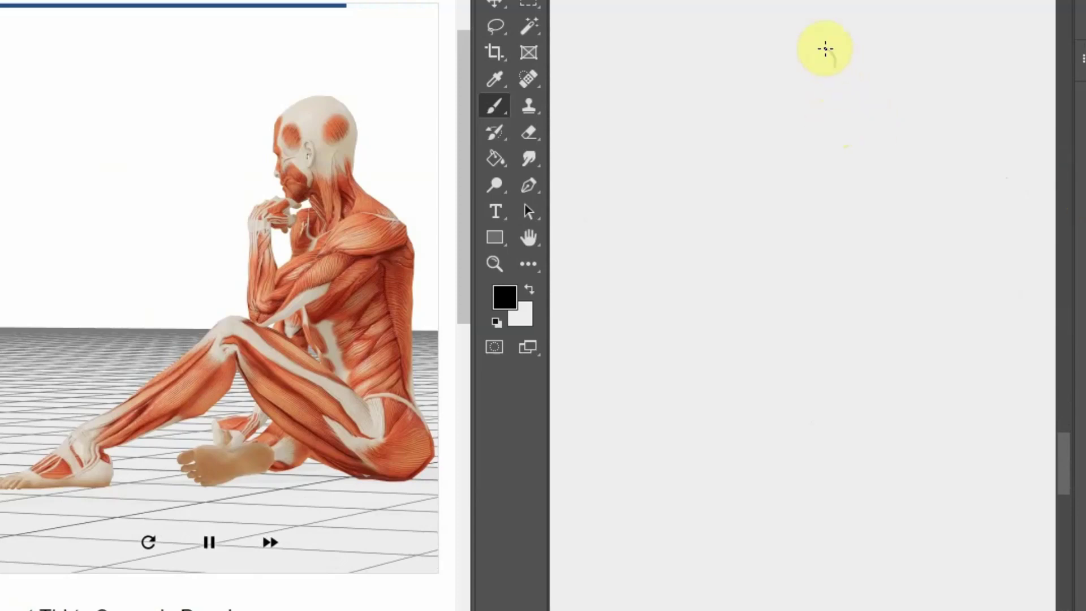
{"action": "mouse_move", "coordinate": [826, 48]}
{"action": "left_mouse_down"}
{"action": "mouse_move", "coordinate": [805, 94]}
{"action": "mouse_move", "coordinate": [791, 60]}
{"action": "mouse_move", "coordinate": [779, 68]}
{"action": "mouse_move", "coordinate": [803, 129]}
{"action": "left_mouse_up"}
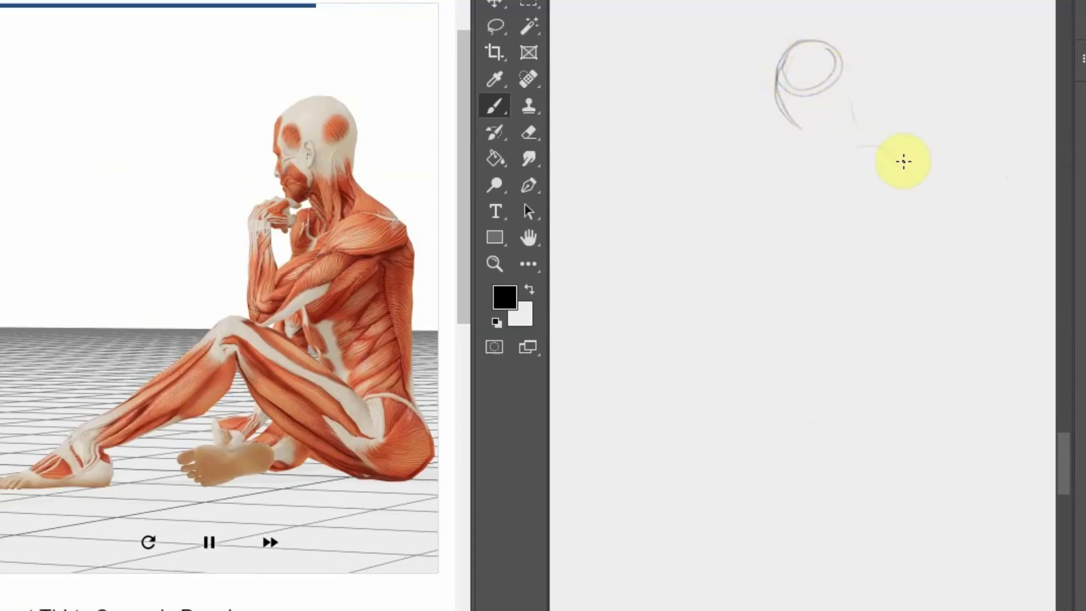
{"action": "left_click_drag", "start_coordinate": [904, 162], "coordinate": [914, 233]}
Add the spine, raised thigh and extended leg, undoing one misplaced diagonal
{"action": "left_click_drag", "start_coordinate": [809, 210], "coordinate": [928, 240]}
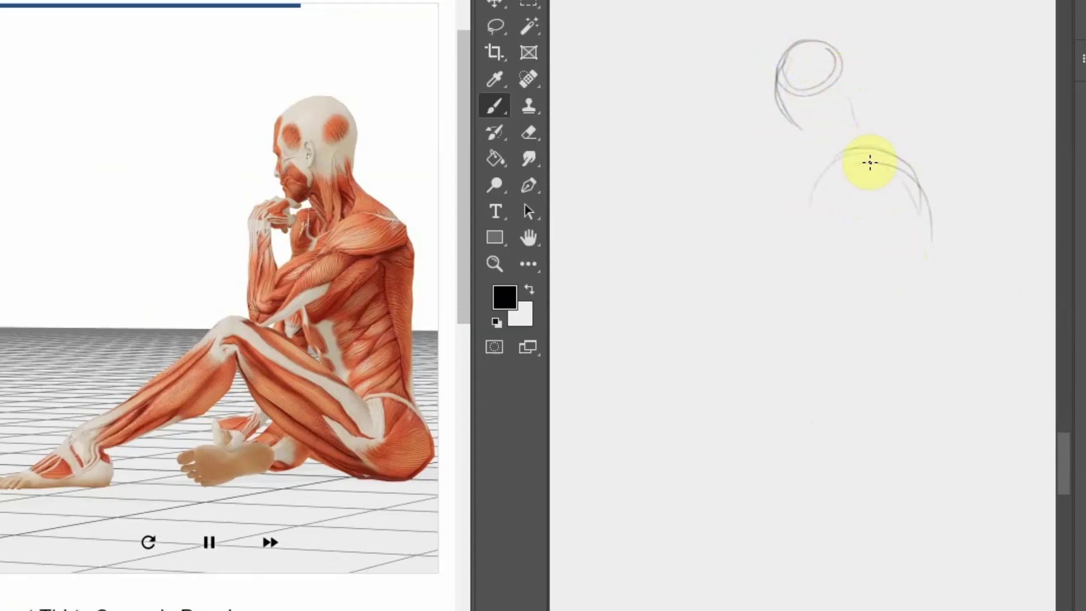
{"action": "left_click_drag", "start_coordinate": [872, 207], "coordinate": [871, 274]}
{"action": "left_click_drag", "start_coordinate": [868, 232], "coordinate": [906, 419]}
{"action": "mouse_move", "coordinate": [866, 274]}
{"action": "left_mouse_down"}
{"action": "mouse_move", "coordinate": [941, 467]}
{"action": "mouse_move", "coordinate": [808, 355]}
{"action": "left_mouse_up"}
{"action": "mouse_move", "coordinate": [908, 436]}
{"action": "left_mouse_down"}
{"action": "mouse_move", "coordinate": [704, 290]}
{"action": "mouse_move", "coordinate": [847, 363]}
{"action": "left_mouse_up"}
{"action": "key", "text": "ctrl+z"}
{"action": "left_click_drag", "start_coordinate": [744, 270], "coordinate": [945, 452]}
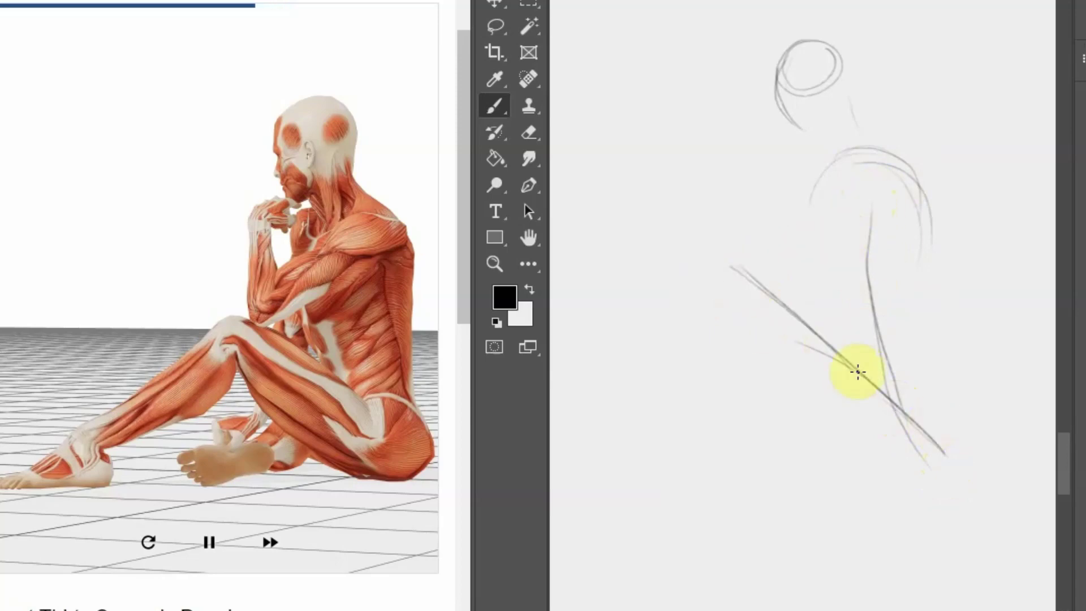
{"action": "left_click_drag", "start_coordinate": [741, 271], "coordinate": [599, 431]}
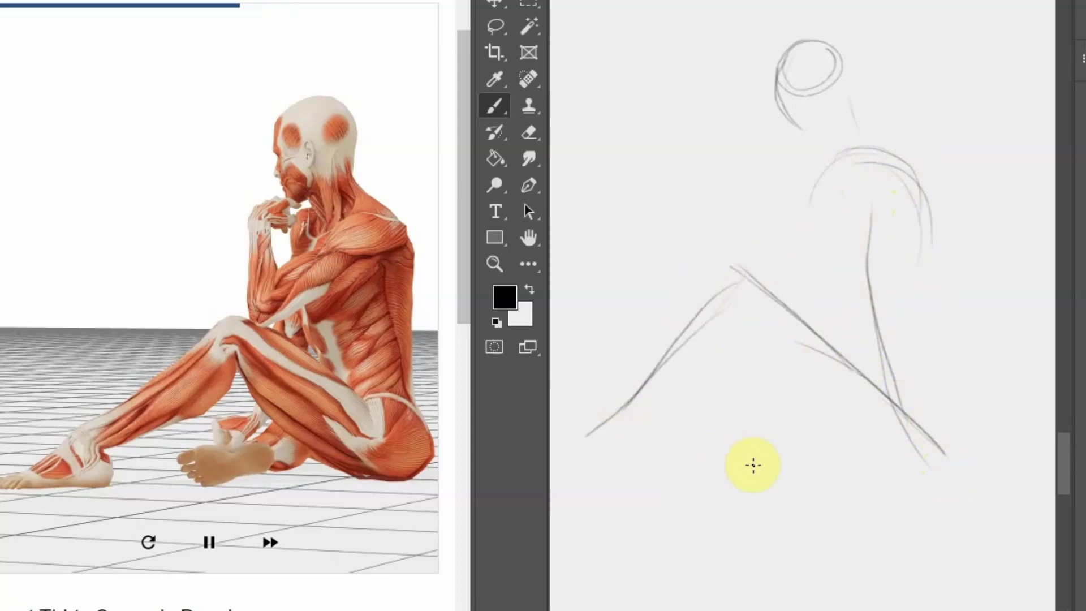
Refine the raised and extended leg contours and sketch the extended foot
{"action": "mouse_move", "coordinate": [799, 457]}
{"action": "left_mouse_down"}
{"action": "mouse_move", "coordinate": [817, 444]}
{"action": "mouse_move", "coordinate": [803, 446]}
{"action": "left_mouse_up"}
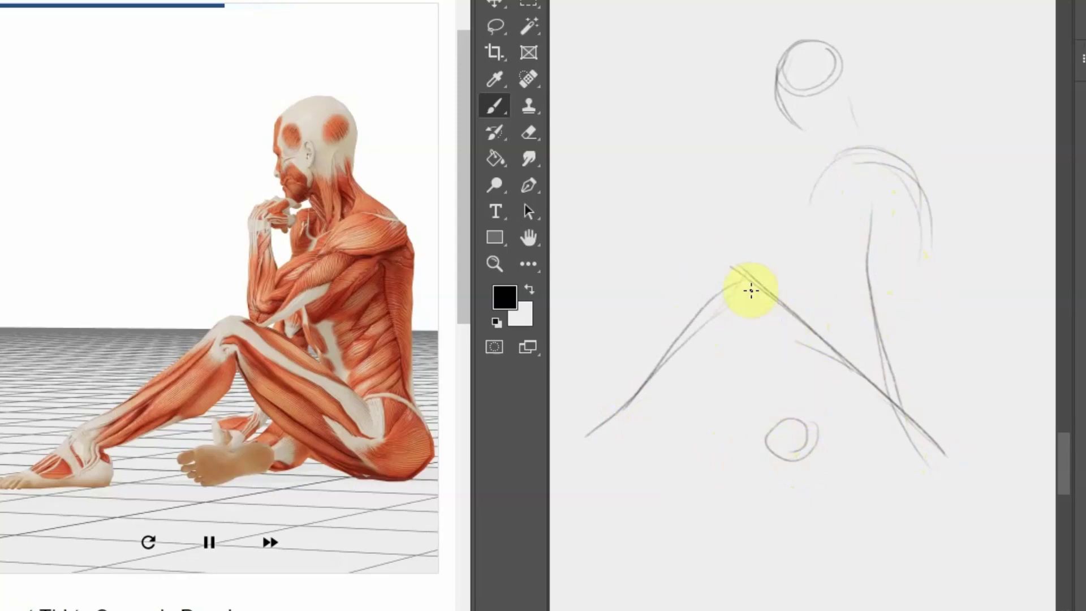
{"action": "mouse_move", "coordinate": [751, 291]}
{"action": "left_mouse_down"}
{"action": "mouse_move", "coordinate": [883, 388]}
{"action": "mouse_move", "coordinate": [962, 473]}
{"action": "left_mouse_up"}
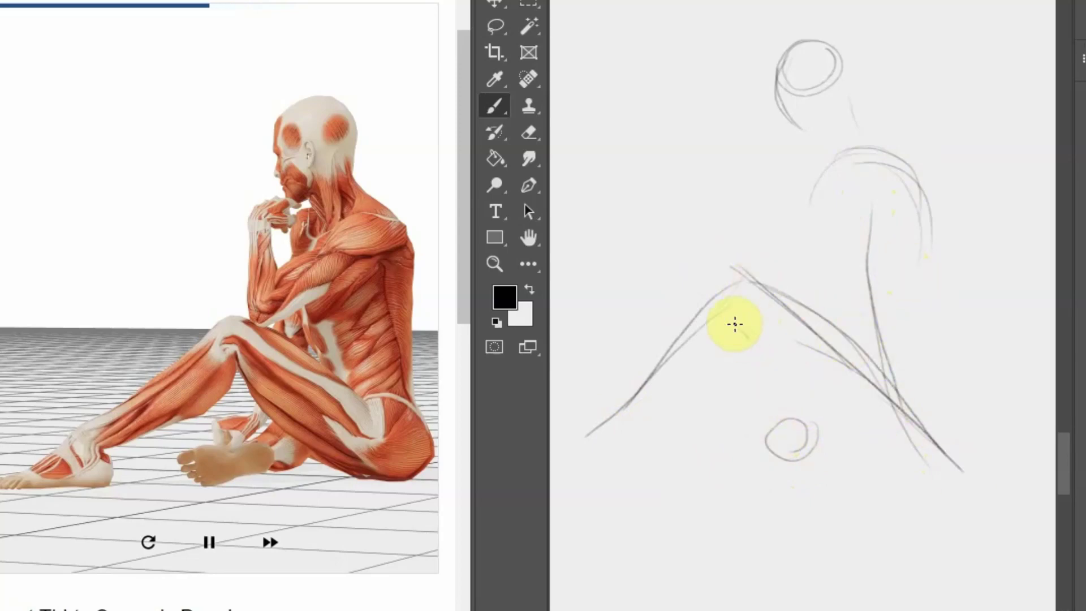
{"action": "left_click_drag", "start_coordinate": [736, 324], "coordinate": [939, 498]}
{"action": "left_click_drag", "start_coordinate": [741, 356], "coordinate": [888, 458]}
{"action": "mouse_move", "coordinate": [722, 337]}
{"action": "left_mouse_down"}
{"action": "mouse_move", "coordinate": [653, 426]}
{"action": "mouse_move", "coordinate": [597, 459]}
{"action": "mouse_move", "coordinate": [640, 461]}
{"action": "mouse_move", "coordinate": [568, 472]}
{"action": "left_mouse_up"}
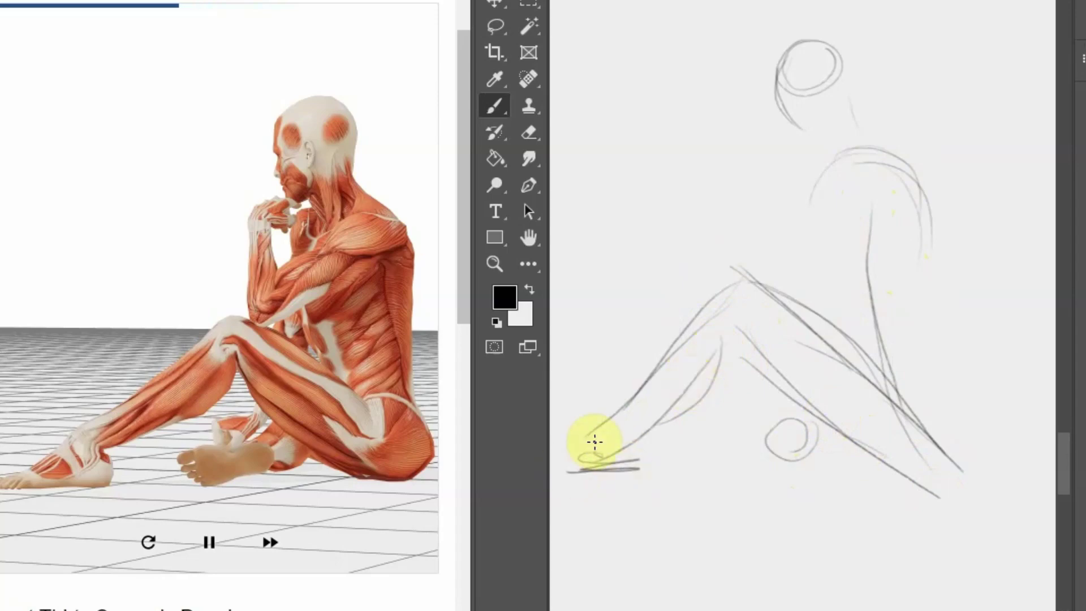
{"action": "mouse_move", "coordinate": [608, 420]}
{"action": "left_mouse_down"}
{"action": "mouse_move", "coordinate": [651, 471]}
{"action": "mouse_move", "coordinate": [554, 461]}
{"action": "mouse_move", "coordinate": [592, 470]}
{"action": "left_mouse_up"}
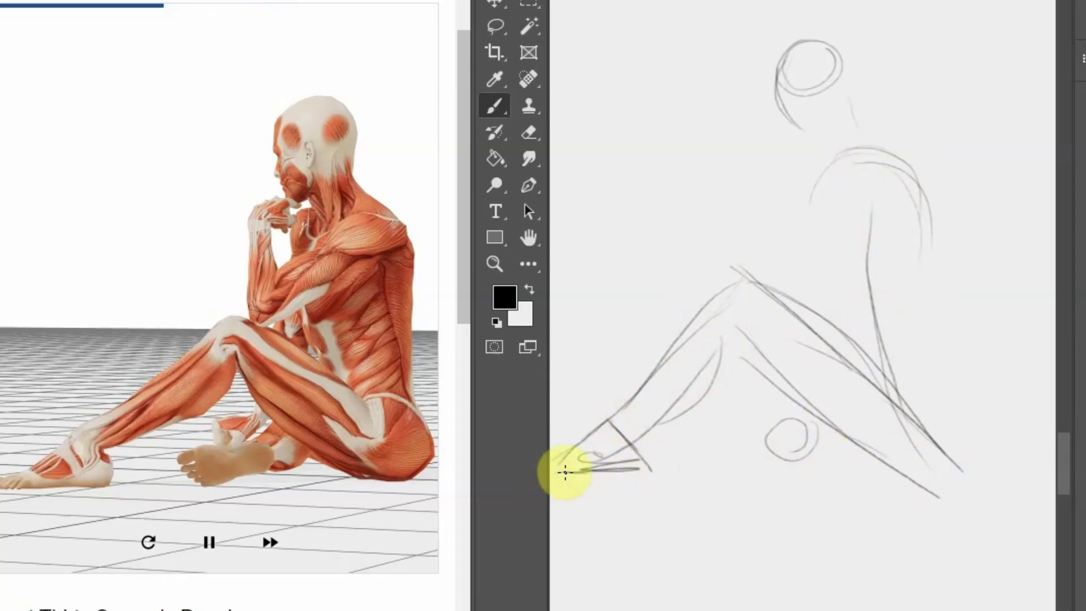
Add ellipses for the tucked foot, a knee mark and a shoulder arc
{"action": "mouse_move", "coordinate": [764, 451]}
{"action": "left_mouse_down"}
{"action": "mouse_move", "coordinate": [744, 461]}
{"action": "mouse_move", "coordinate": [739, 443]}
{"action": "mouse_move", "coordinate": [808, 461]}
{"action": "mouse_move", "coordinate": [798, 428]}
{"action": "mouse_move", "coordinate": [807, 449]}
{"action": "mouse_move", "coordinate": [800, 436]}
{"action": "mouse_move", "coordinate": [722, 435]}
{"action": "mouse_move", "coordinate": [715, 461]}
{"action": "mouse_move", "coordinate": [734, 473]}
{"action": "mouse_move", "coordinate": [815, 467]}
{"action": "left_mouse_up"}
{"action": "mouse_move", "coordinate": [732, 452]}
{"action": "left_mouse_down"}
{"action": "mouse_move", "coordinate": [765, 398]}
{"action": "mouse_move", "coordinate": [800, 408]}
{"action": "mouse_move", "coordinate": [730, 425]}
{"action": "left_mouse_up"}
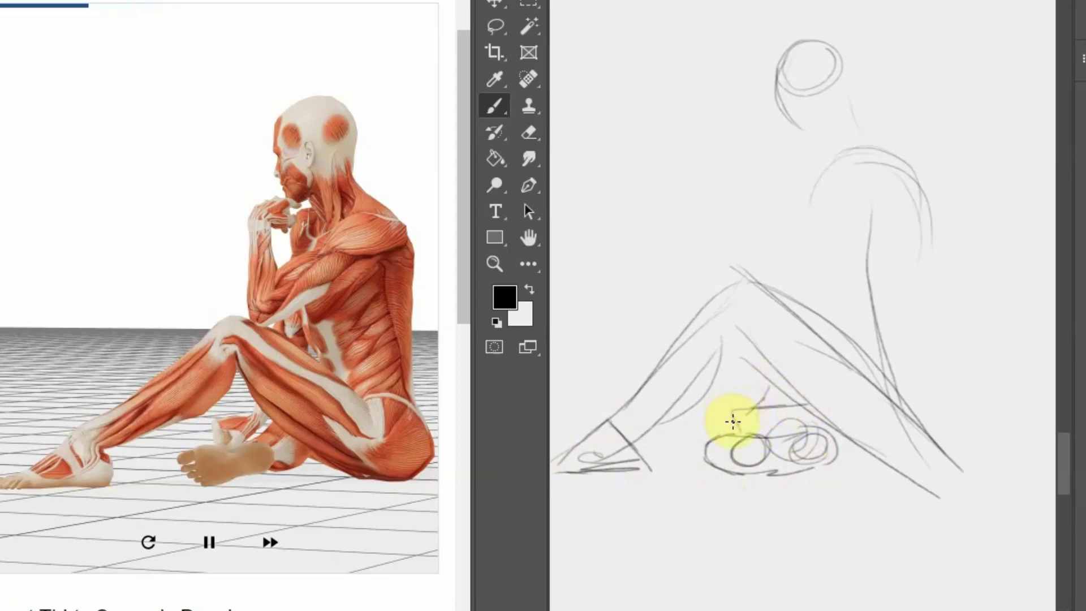
{"action": "left_click_drag", "start_coordinate": [853, 463], "coordinate": [825, 454]}
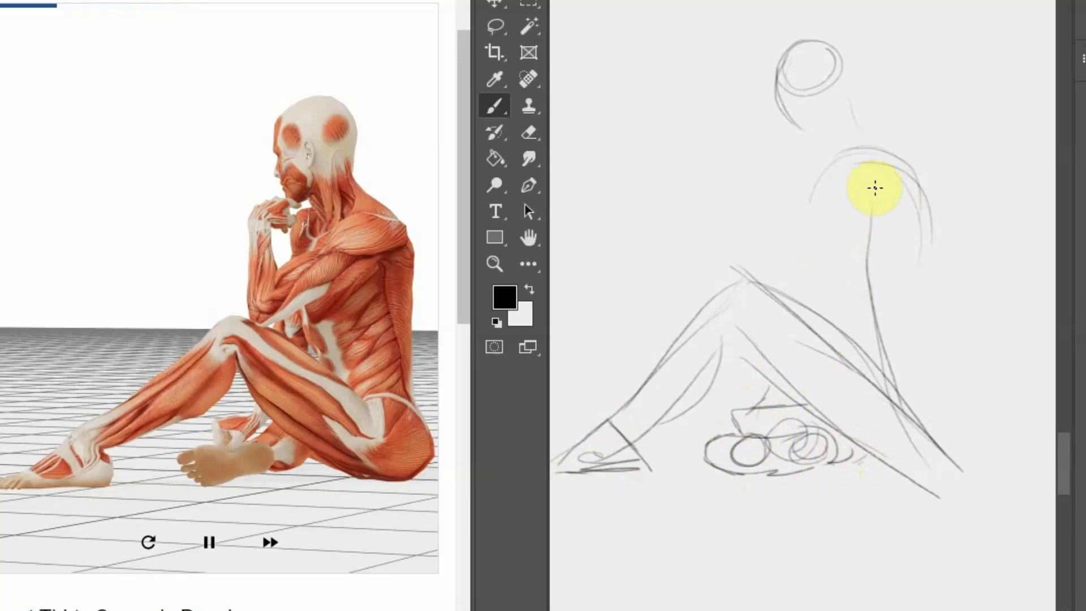
{"action": "left_click_drag", "start_coordinate": [860, 214], "coordinate": [810, 206]}
{"action": "left_click_drag", "start_coordinate": [756, 249], "coordinate": [748, 245]}
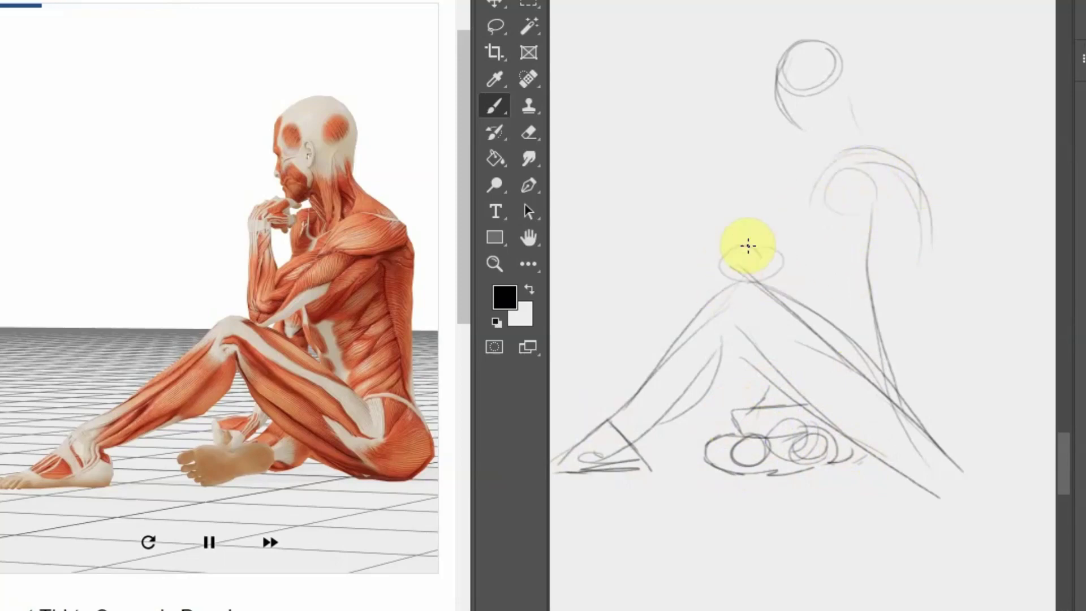
{"action": "mouse_move", "coordinate": [758, 188]}
{"action": "left_mouse_down"}
{"action": "mouse_move", "coordinate": [763, 180]}
{"action": "mouse_move", "coordinate": [766, 269]}
{"action": "mouse_move", "coordinate": [732, 274]}
{"action": "mouse_move", "coordinate": [728, 248]}
{"action": "left_mouse_up"}
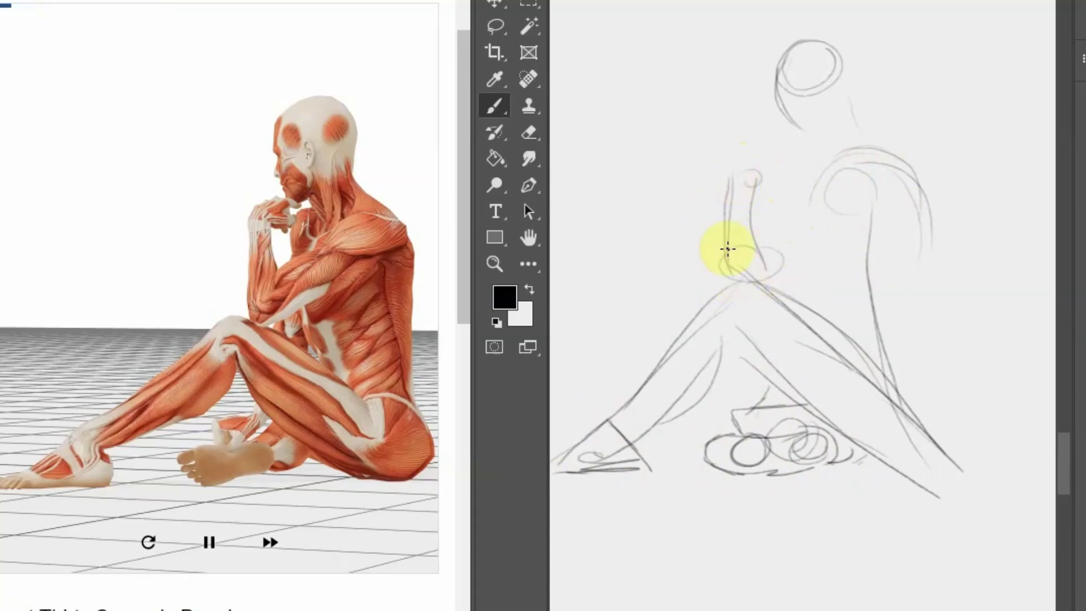
Sketch the arm reaching toward the knee and the torso and neck strokes
{"action": "left_click_drag", "start_coordinate": [838, 165], "coordinate": [788, 219]}
{"action": "left_click_drag", "start_coordinate": [835, 162], "coordinate": [761, 265]}
{"action": "mouse_move", "coordinate": [823, 184]}
{"action": "left_mouse_down"}
{"action": "mouse_move", "coordinate": [854, 218]}
{"action": "mouse_move", "coordinate": [778, 273]}
{"action": "left_mouse_up"}
{"action": "mouse_move", "coordinate": [878, 192]}
{"action": "left_mouse_down"}
{"action": "mouse_move", "coordinate": [800, 253]}
{"action": "mouse_move", "coordinate": [808, 322]}
{"action": "left_mouse_up"}
{"action": "mouse_move", "coordinate": [812, 148]}
{"action": "left_mouse_down"}
{"action": "mouse_move", "coordinate": [786, 123]}
{"action": "mouse_move", "coordinate": [826, 150]}
{"action": "left_mouse_up"}
Outline the neck, jaw and head, and extend the back into the hip curve
{"action": "left_click_drag", "start_coordinate": [855, 90], "coordinate": [840, 117]}
{"action": "mouse_move", "coordinate": [846, 59]}
{"action": "left_mouse_down"}
{"action": "mouse_move", "coordinate": [869, 99]}
{"action": "mouse_move", "coordinate": [846, 128]}
{"action": "left_mouse_up"}
{"action": "left_click_drag", "start_coordinate": [909, 177], "coordinate": [920, 331]}
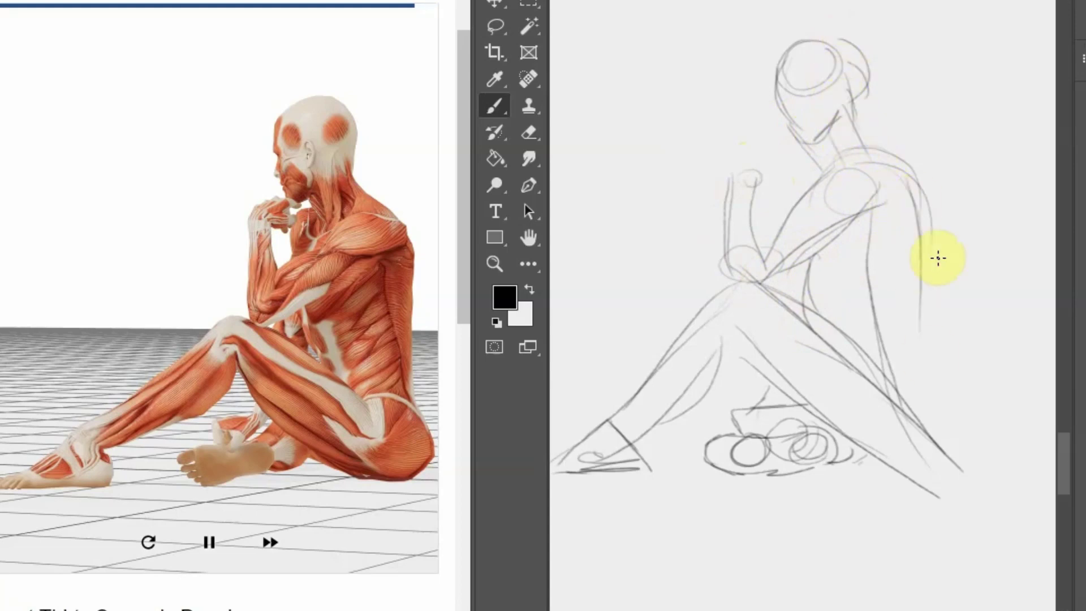
{"action": "mouse_move", "coordinate": [938, 258]}
{"action": "left_mouse_down"}
{"action": "mouse_move", "coordinate": [935, 395]}
{"action": "mouse_move", "coordinate": [881, 490]}
{"action": "left_mouse_up"}
{"action": "mouse_move", "coordinate": [843, 430]}
{"action": "left_mouse_down"}
{"action": "mouse_move", "coordinate": [933, 507]}
{"action": "mouse_move", "coordinate": [844, 454]}
{"action": "left_mouse_up"}
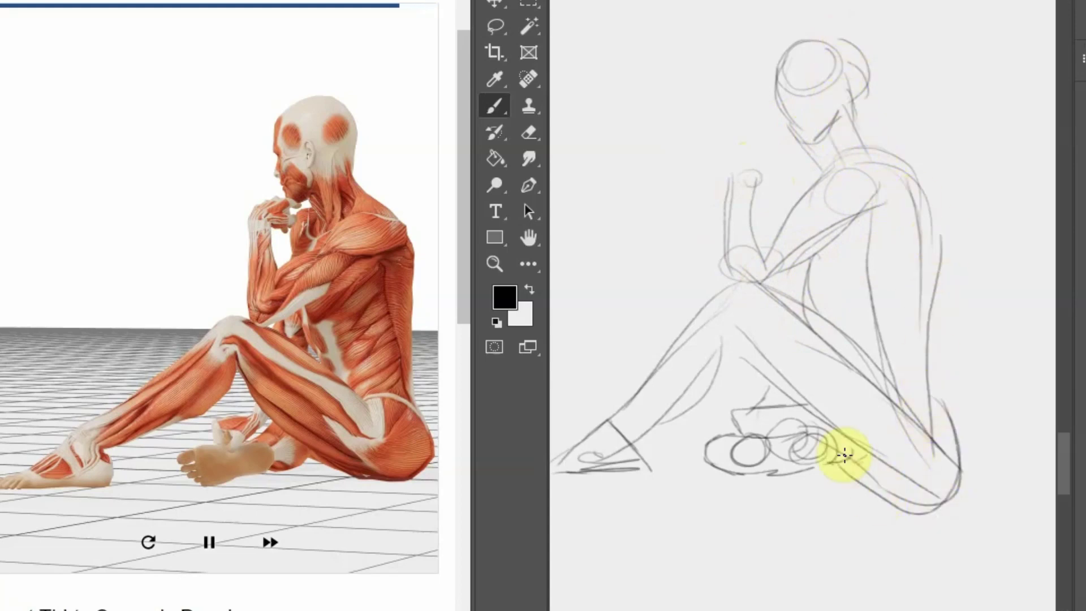
Clear the canvas and draw the new pose's shoulder arcs and long leg contours
{"action": "key", "text": "ctrl+z"}
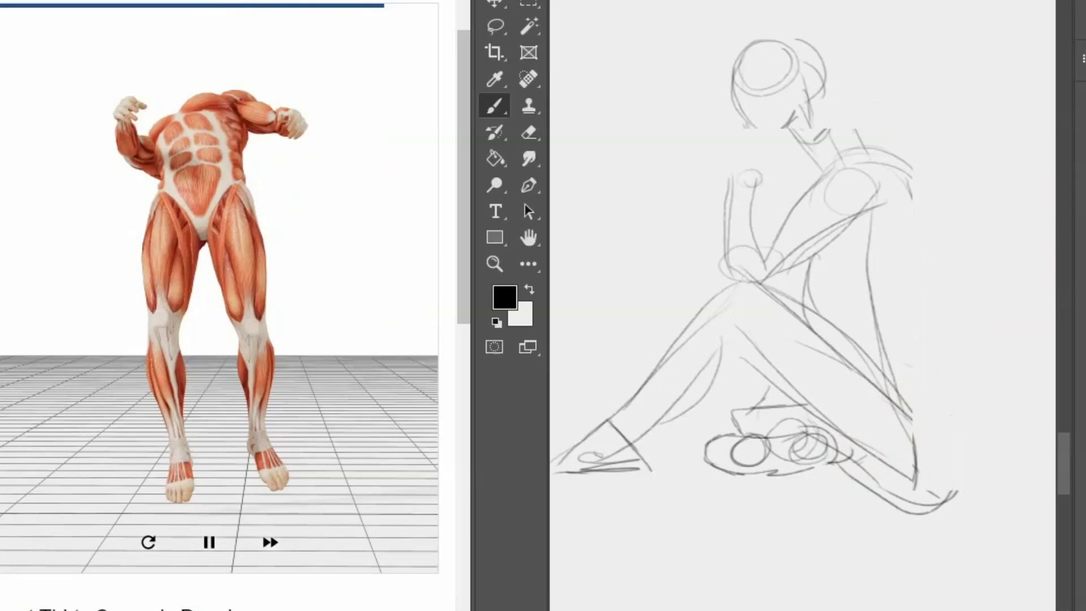
{"action": "key", "text": "Delete"}
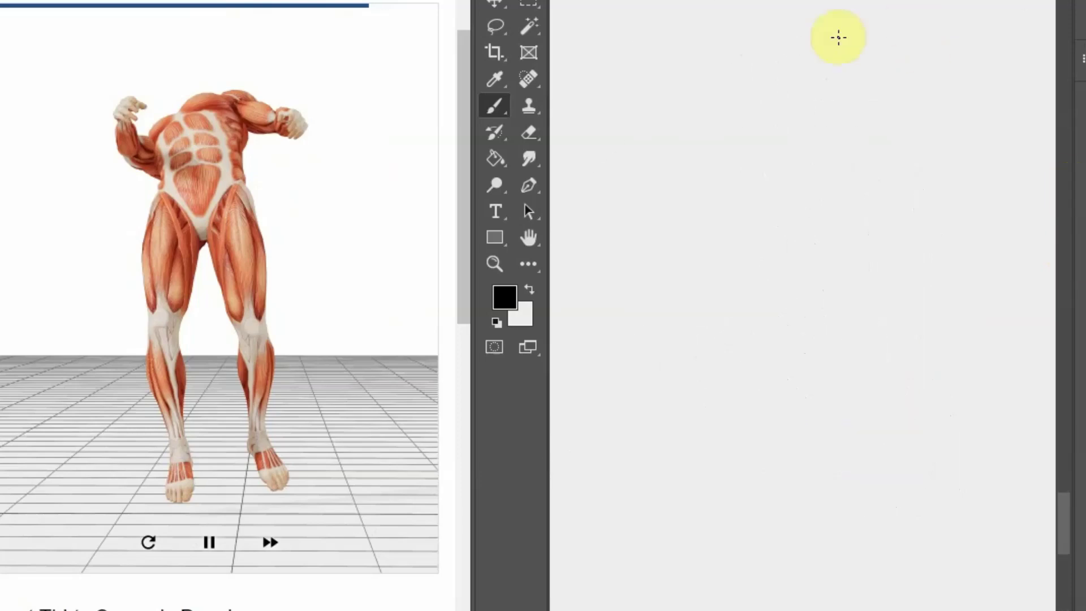
{"action": "mouse_move", "coordinate": [830, 82]}
{"action": "left_mouse_down"}
{"action": "mouse_move", "coordinate": [764, 77]}
{"action": "mouse_move", "coordinate": [707, 119]}
{"action": "left_mouse_up"}
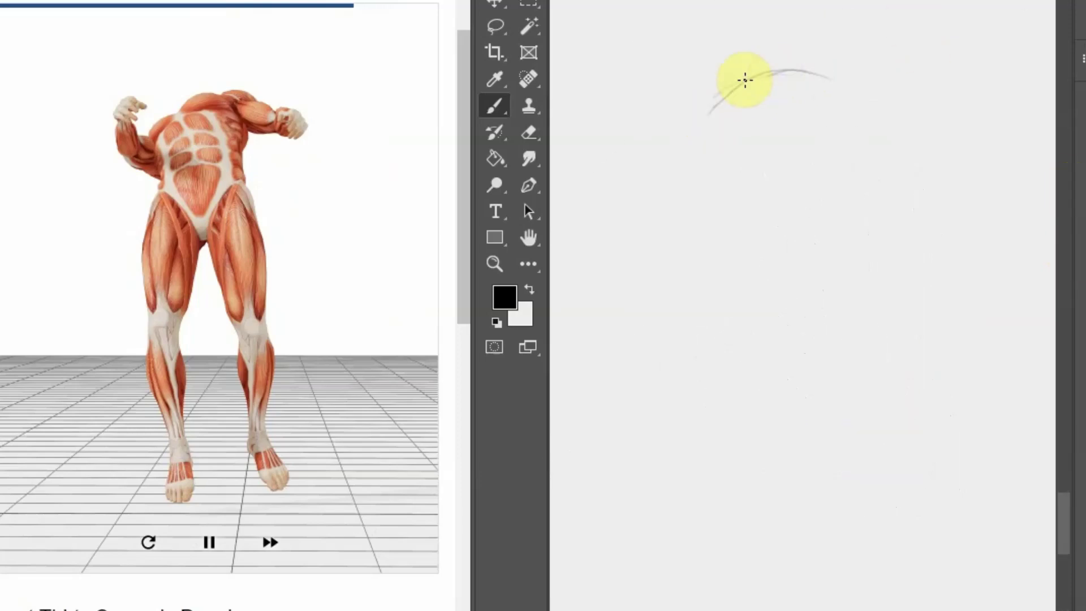
{"action": "mouse_move", "coordinate": [754, 86]}
{"action": "left_mouse_down"}
{"action": "mouse_move", "coordinate": [761, 233]}
{"action": "mouse_move", "coordinate": [737, 285]}
{"action": "left_mouse_up"}
{"action": "left_click_drag", "start_coordinate": [738, 207], "coordinate": [757, 571]}
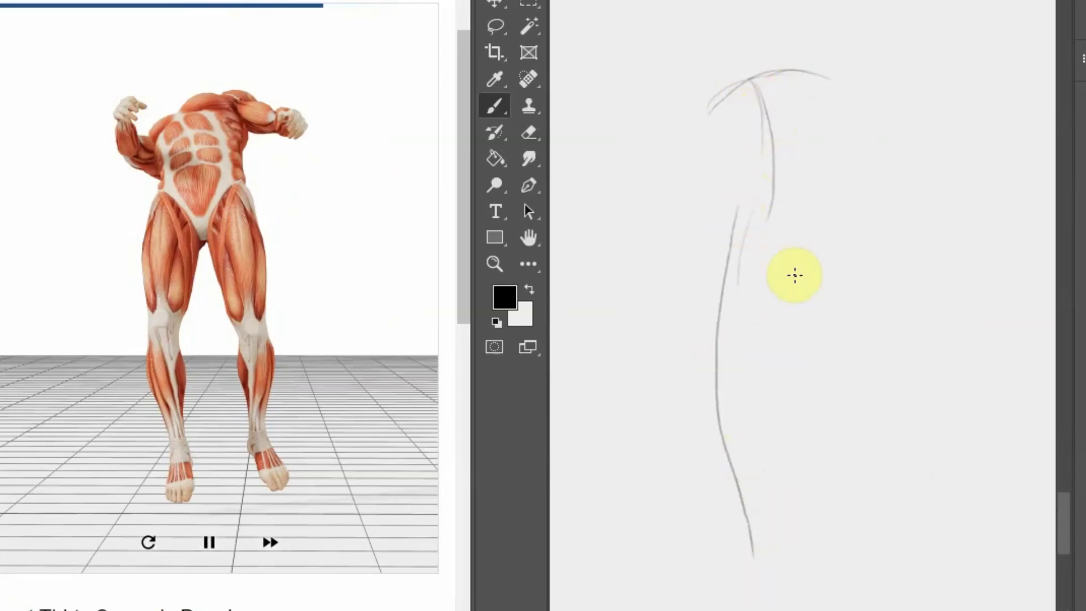
{"action": "mouse_move", "coordinate": [820, 219]}
{"action": "left_mouse_down"}
{"action": "mouse_move", "coordinate": [850, 389]}
{"action": "mouse_move", "coordinate": [898, 552]}
{"action": "left_mouse_up"}
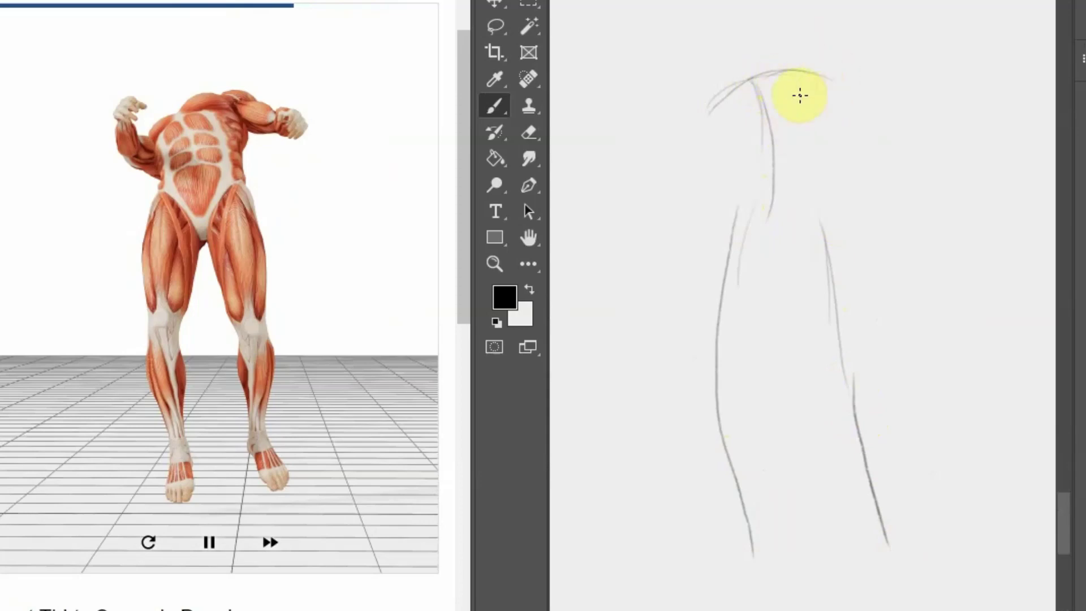
Shape the shoulder edges and inner side curves of the standing figure
{"action": "mouse_move", "coordinate": [753, 80]}
{"action": "left_mouse_down"}
{"action": "mouse_move", "coordinate": [791, 163]}
{"action": "mouse_move", "coordinate": [802, 224]}
{"action": "mouse_move", "coordinate": [790, 244]}
{"action": "left_mouse_up"}
{"action": "left_click_drag", "start_coordinate": [821, 191], "coordinate": [779, 249]}
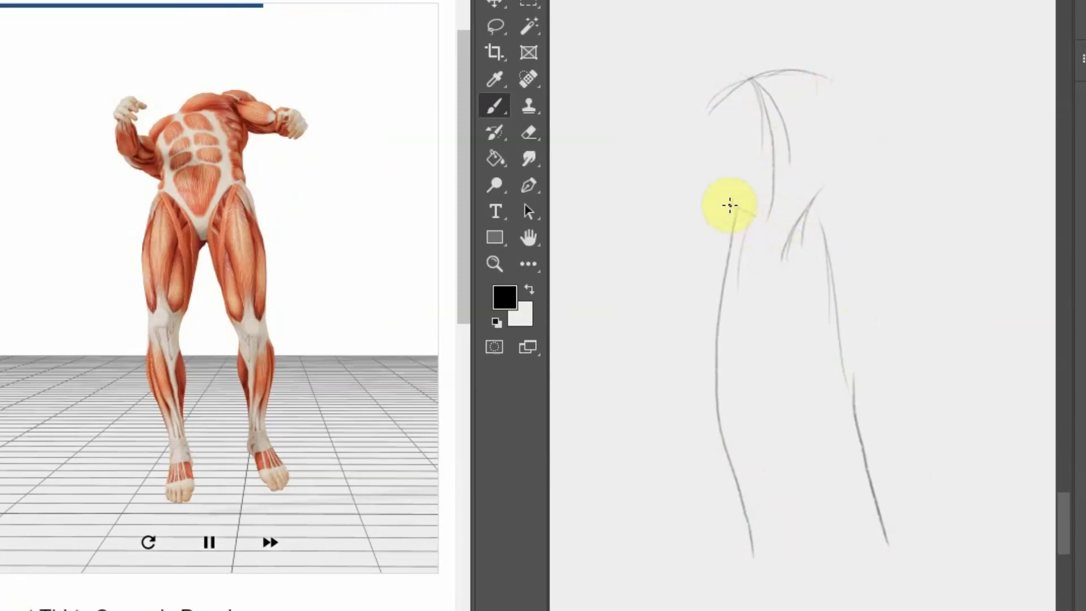
{"action": "left_click_drag", "start_coordinate": [731, 207], "coordinate": [778, 247]}
{"action": "left_click_drag", "start_coordinate": [703, 130], "coordinate": [720, 187]}
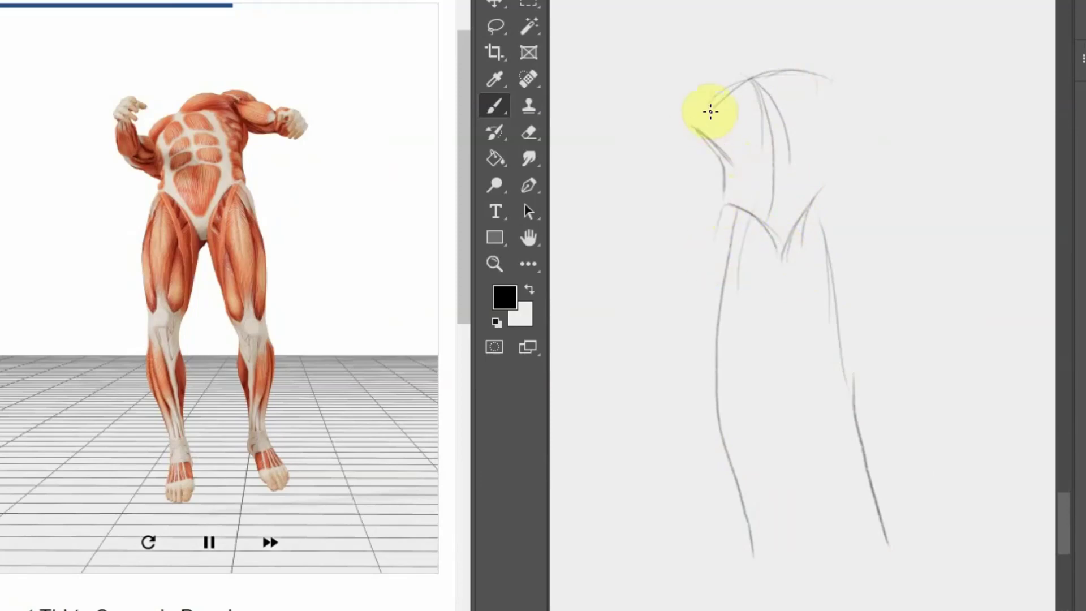
{"action": "left_click_drag", "start_coordinate": [706, 118], "coordinate": [743, 94]}
{"action": "mouse_move", "coordinate": [812, 64]}
{"action": "left_mouse_down"}
{"action": "mouse_move", "coordinate": [741, 90]}
{"action": "mouse_move", "coordinate": [818, 62]}
{"action": "left_mouse_up"}
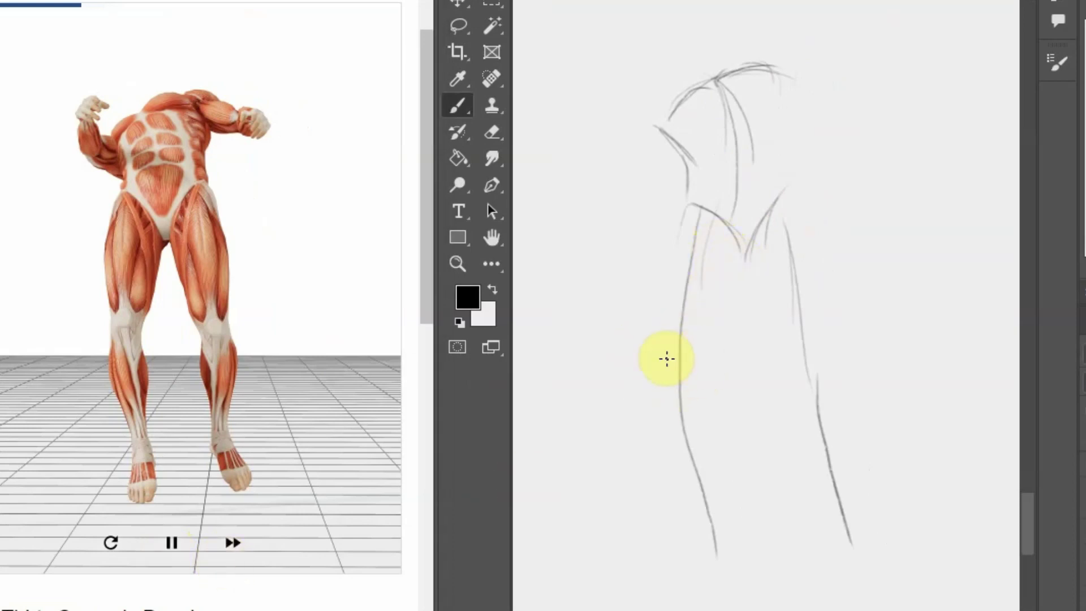
Mark the left knee and draw both lower-leg contours
{"action": "left_click_drag", "start_coordinate": [667, 355], "coordinate": [705, 358]}
{"action": "mouse_move", "coordinate": [787, 365]}
{"action": "left_mouse_down"}
{"action": "mouse_move", "coordinate": [789, 421]}
{"action": "mouse_move", "coordinate": [829, 478]}
{"action": "left_mouse_up"}
{"action": "left_click_drag", "start_coordinate": [798, 417], "coordinate": [836, 519]}
{"action": "left_click_drag", "start_coordinate": [839, 466], "coordinate": [828, 447]}
{"action": "mouse_move", "coordinate": [694, 364]}
{"action": "left_mouse_down"}
{"action": "mouse_move", "coordinate": [713, 507]}
{"action": "mouse_move", "coordinate": [670, 413]}
{"action": "mouse_move", "coordinate": [690, 492]}
{"action": "left_mouse_up"}
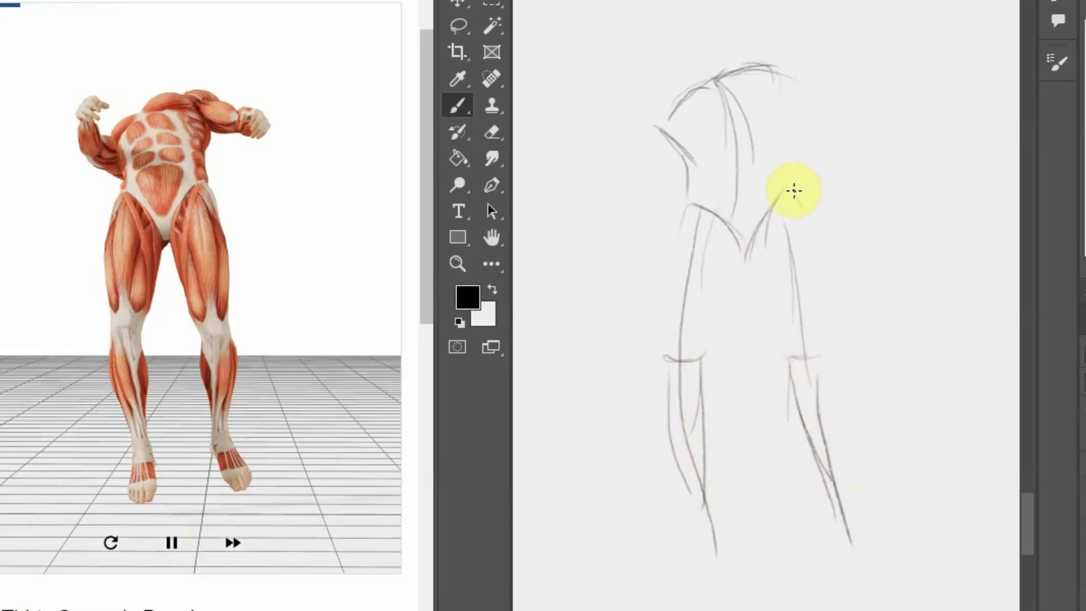
Shape both thighs with inner lines and a darker outer right contour
{"action": "mouse_move", "coordinate": [795, 190]}
{"action": "left_mouse_down"}
{"action": "mouse_move", "coordinate": [817, 300]}
{"action": "mouse_move", "coordinate": [809, 368]}
{"action": "left_mouse_up"}
{"action": "left_click_drag", "start_coordinate": [750, 257], "coordinate": [786, 334]}
{"action": "left_click_drag", "start_coordinate": [759, 276], "coordinate": [795, 354]}
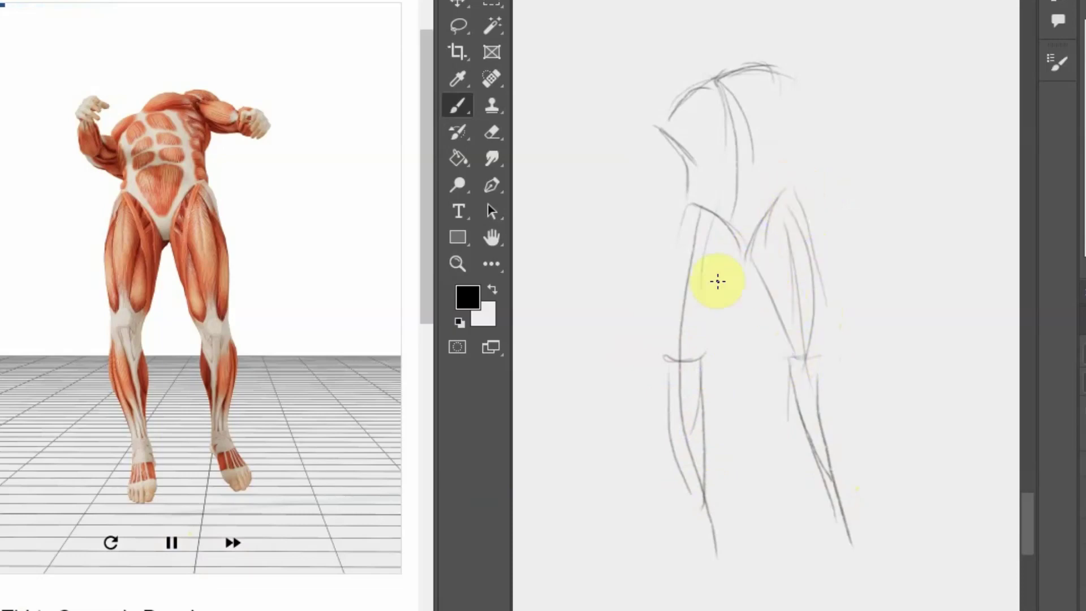
{"action": "mouse_move", "coordinate": [678, 243]}
{"action": "left_mouse_down"}
{"action": "mouse_move", "coordinate": [662, 359]}
{"action": "mouse_move", "coordinate": [723, 278]}
{"action": "left_mouse_up"}
{"action": "left_click_drag", "start_coordinate": [795, 360], "coordinate": [746, 270]}
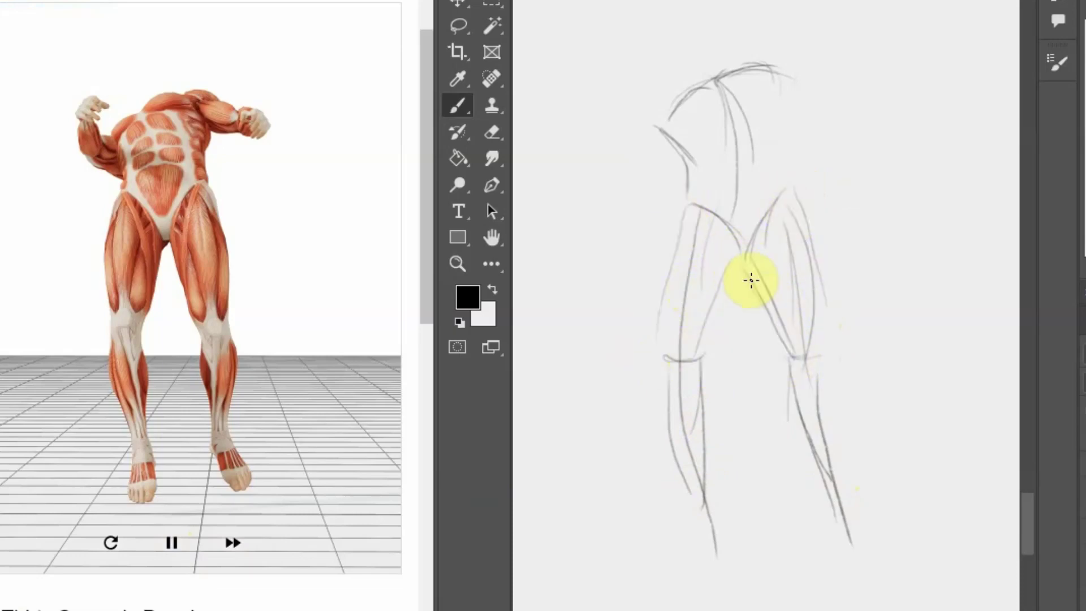
{"action": "left_click_drag", "start_coordinate": [807, 222], "coordinate": [820, 305]}
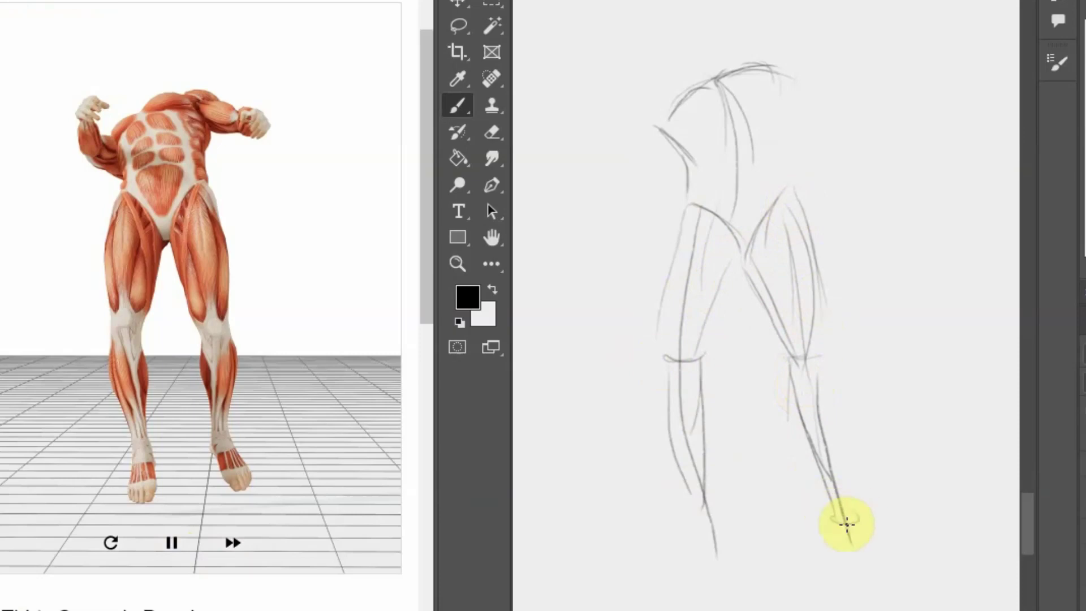
Add the right ankle and foot and the raised arm loop, then scroll to blank canvas
{"action": "left_click_drag", "start_coordinate": [847, 519], "coordinate": [855, 518]}
{"action": "mouse_move", "coordinate": [856, 512]}
{"action": "left_mouse_down"}
{"action": "mouse_move", "coordinate": [858, 558]}
{"action": "mouse_move", "coordinate": [821, 561]}
{"action": "left_mouse_up"}
{"action": "mouse_move", "coordinate": [763, 73]}
{"action": "left_mouse_down"}
{"action": "mouse_move", "coordinate": [788, 178]}
{"action": "mouse_move", "coordinate": [781, 79]}
{"action": "mouse_move", "coordinate": [843, 101]}
{"action": "mouse_move", "coordinate": [809, 116]}
{"action": "mouse_move", "coordinate": [851, 101]}
{"action": "left_mouse_up"}
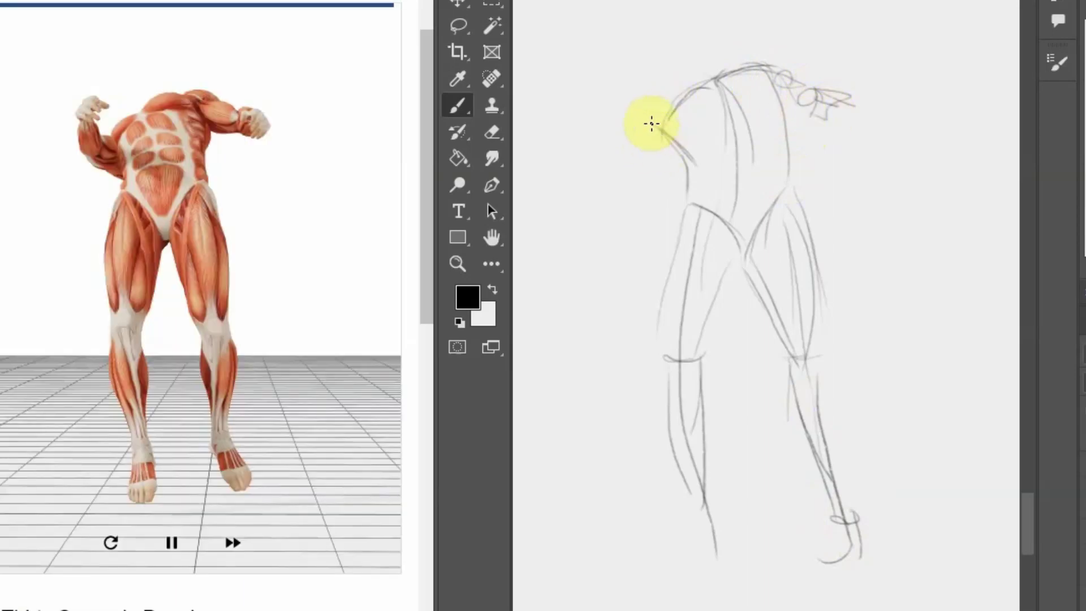
{"action": "left_click_drag", "start_coordinate": [652, 124], "coordinate": [655, 111]}
{"action": "mouse_move", "coordinate": [653, 59]}
{"action": "left_mouse_down"}
{"action": "mouse_move", "coordinate": [638, 66]}
{"action": "mouse_move", "coordinate": [648, 134]}
{"action": "mouse_move", "coordinate": [699, 145]}
{"action": "mouse_move", "coordinate": [659, 111]}
{"action": "mouse_move", "coordinate": [688, 187]}
{"action": "left_mouse_up"}
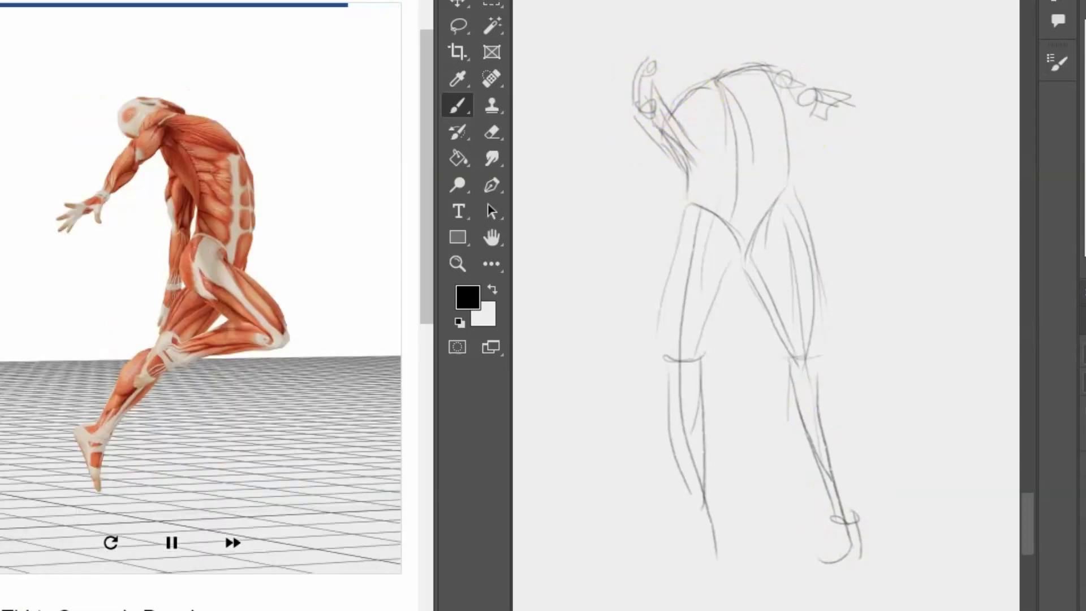
{"action": "scroll", "coordinate": [764, 306], "scroll_direction": "up", "scroll_amount": 10}
Draw the leaping figure's curved line of action and back, redoing the first attempt
{"action": "scroll", "coordinate": [764, 305], "scroll_direction": "up", "scroll_amount": 5}
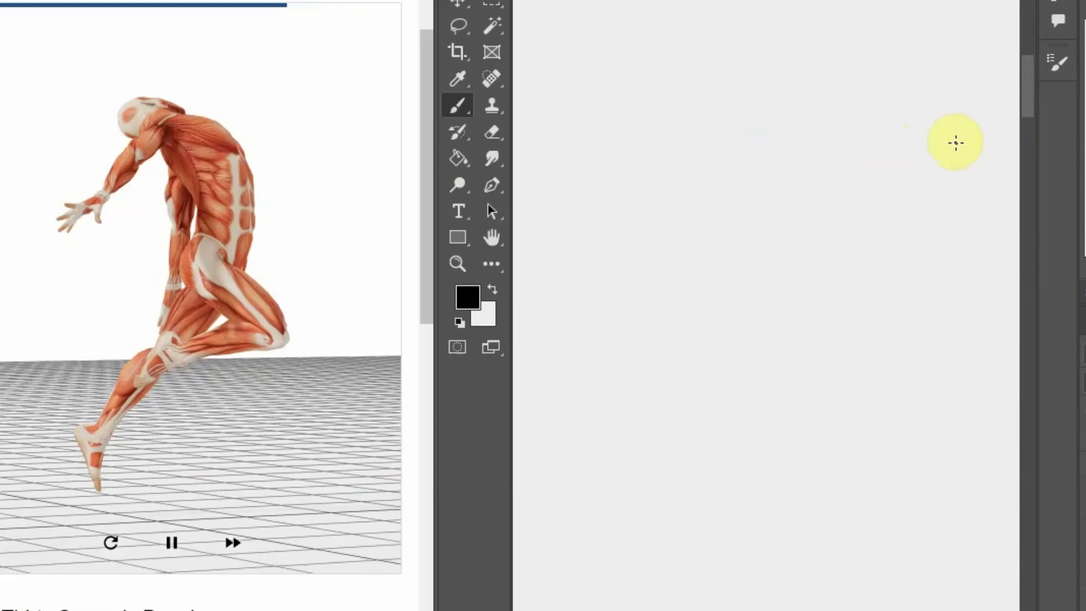
{"action": "left_click_drag", "start_coordinate": [719, 27], "coordinate": [562, 447]}
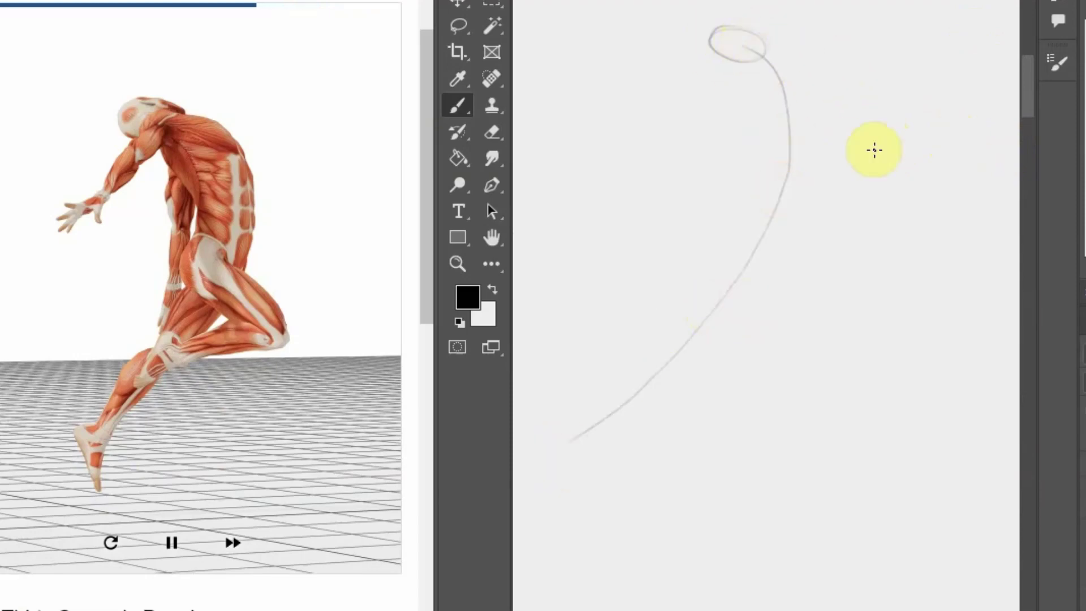
{"action": "key", "text": "ctrl+z"}
{"action": "mouse_move", "coordinate": [791, 98]}
{"action": "left_mouse_down"}
{"action": "mouse_move", "coordinate": [781, 413]}
{"action": "mouse_move", "coordinate": [609, 555]}
{"action": "left_mouse_up"}
{"action": "left_click_drag", "start_coordinate": [778, 85], "coordinate": [798, 184]}
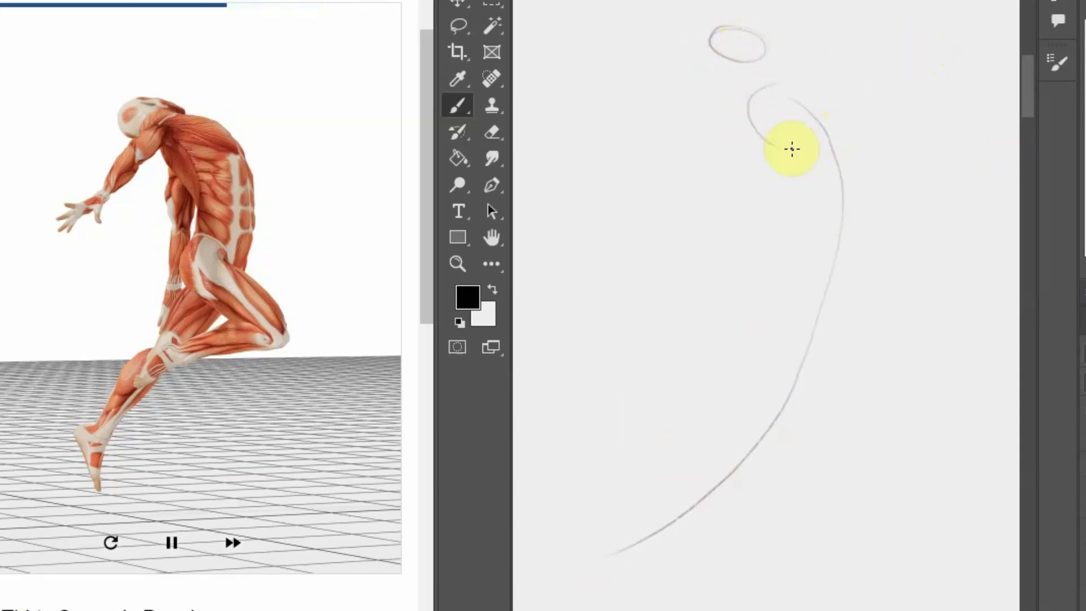
{"action": "left_click_drag", "start_coordinate": [770, 76], "coordinate": [851, 181]}
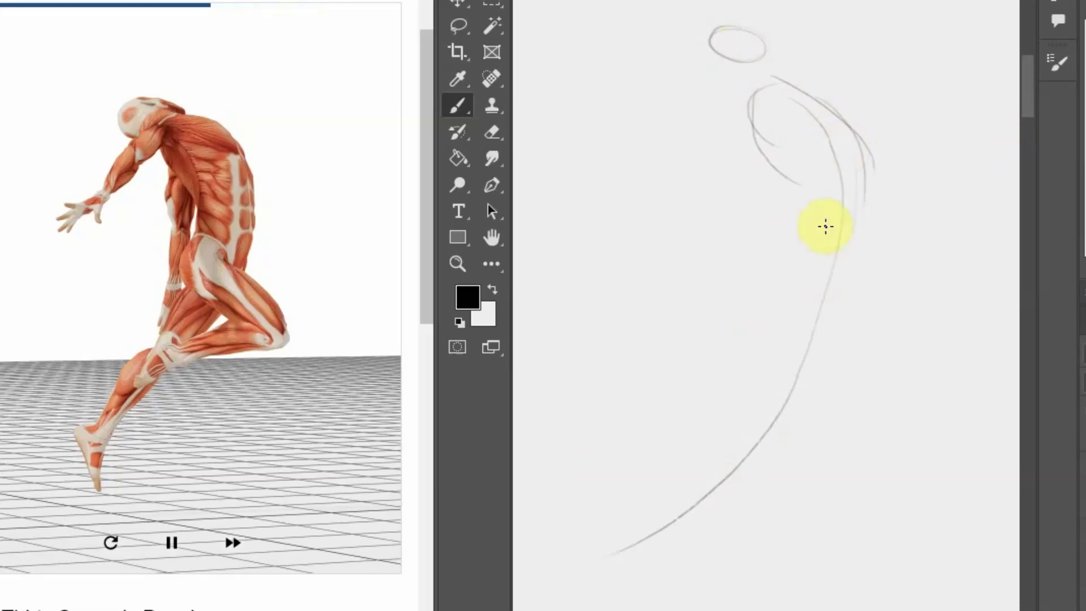
Sketch the thigh curving down-right and the torso into the hip, undoing one stroke
{"action": "mouse_move", "coordinate": [808, 294]}
{"action": "left_mouse_down"}
{"action": "mouse_move", "coordinate": [899, 250]}
{"action": "mouse_move", "coordinate": [914, 215]}
{"action": "left_mouse_up"}
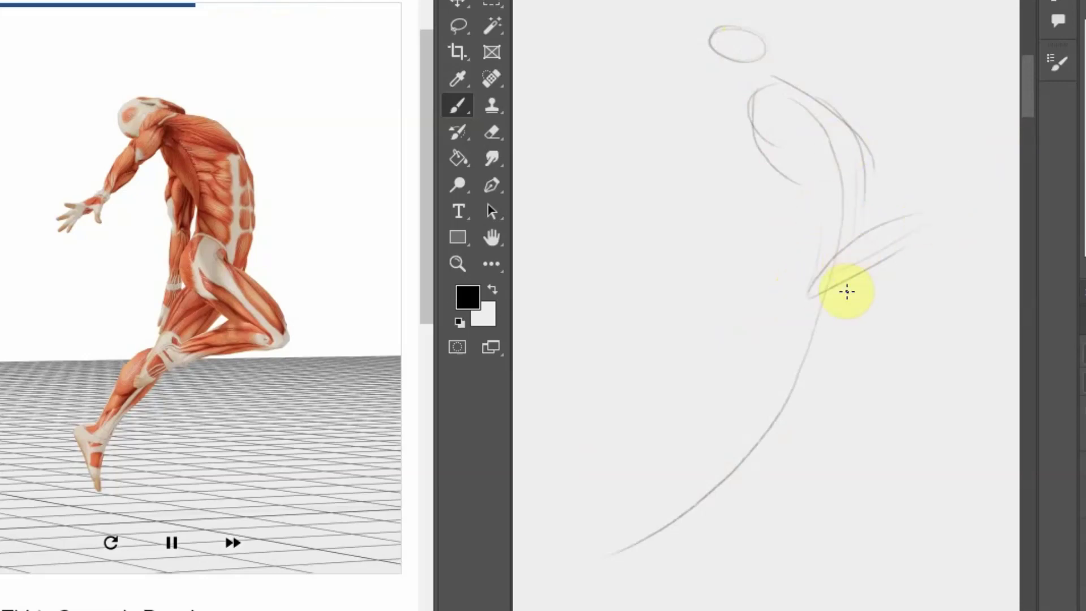
{"action": "key", "text": "ctrl+z"}
{"action": "mouse_move", "coordinate": [836, 256]}
{"action": "left_mouse_down"}
{"action": "mouse_move", "coordinate": [938, 317]}
{"action": "mouse_move", "coordinate": [928, 336]}
{"action": "left_mouse_up"}
{"action": "left_click_drag", "start_coordinate": [812, 264], "coordinate": [834, 269]}
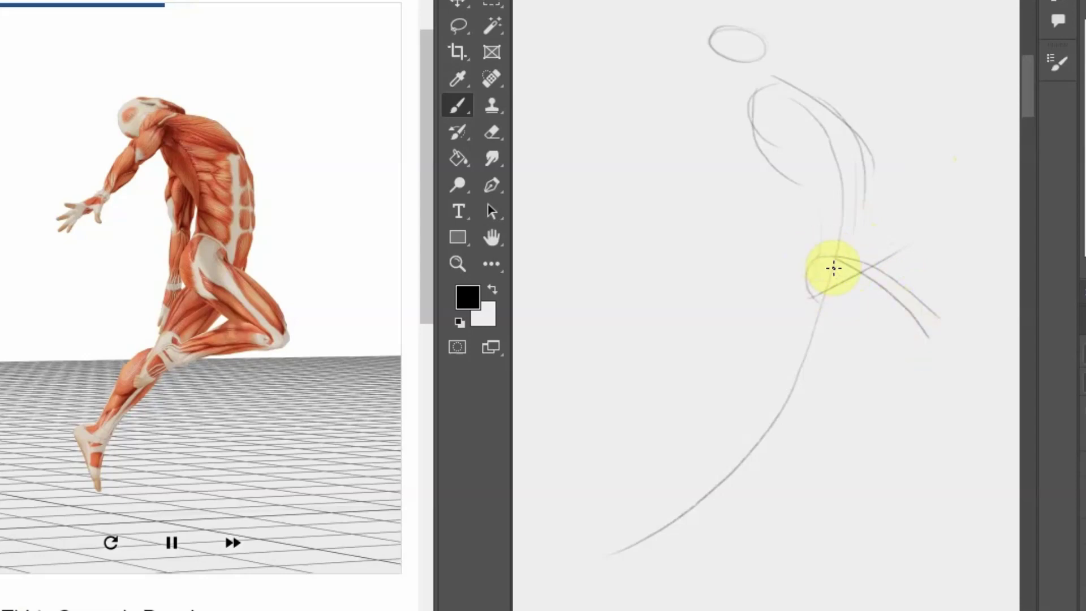
{"action": "mouse_move", "coordinate": [798, 193]}
{"action": "left_mouse_down"}
{"action": "mouse_move", "coordinate": [762, 270]}
{"action": "mouse_move", "coordinate": [894, 343]}
{"action": "left_mouse_up"}
Sketch both bent legs converging toward the foot and refine the hip curve
{"action": "left_click_drag", "start_coordinate": [778, 289], "coordinate": [928, 339]}
{"action": "mouse_move", "coordinate": [789, 237]}
{"action": "left_mouse_down"}
{"action": "mouse_move", "coordinate": [973, 356]}
{"action": "mouse_move", "coordinate": [927, 317]}
{"action": "mouse_move", "coordinate": [732, 415]}
{"action": "left_mouse_up"}
{"action": "left_click_drag", "start_coordinate": [903, 321], "coordinate": [736, 410]}
{"action": "left_click_drag", "start_coordinate": [918, 350], "coordinate": [726, 415]}
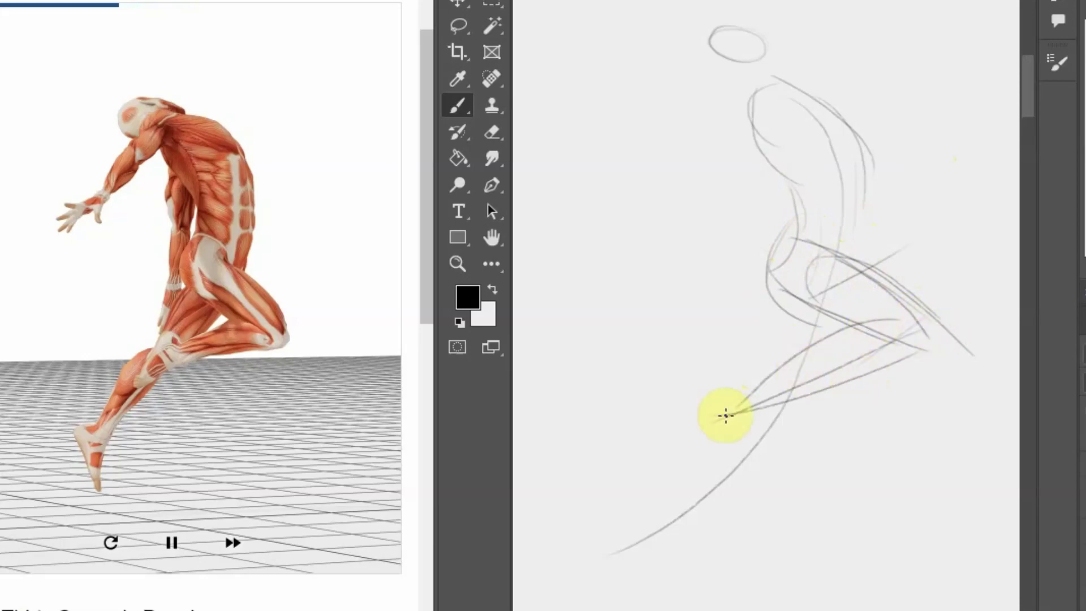
{"action": "left_click_drag", "start_coordinate": [792, 265], "coordinate": [770, 381]}
{"action": "left_click_drag", "start_coordinate": [773, 246], "coordinate": [845, 266]}
{"action": "mouse_move", "coordinate": [758, 405]}
{"action": "left_mouse_down"}
{"action": "mouse_move", "coordinate": [657, 492]}
{"action": "mouse_move", "coordinate": [640, 528]}
{"action": "mouse_move", "coordinate": [761, 446]}
{"action": "left_mouse_up"}
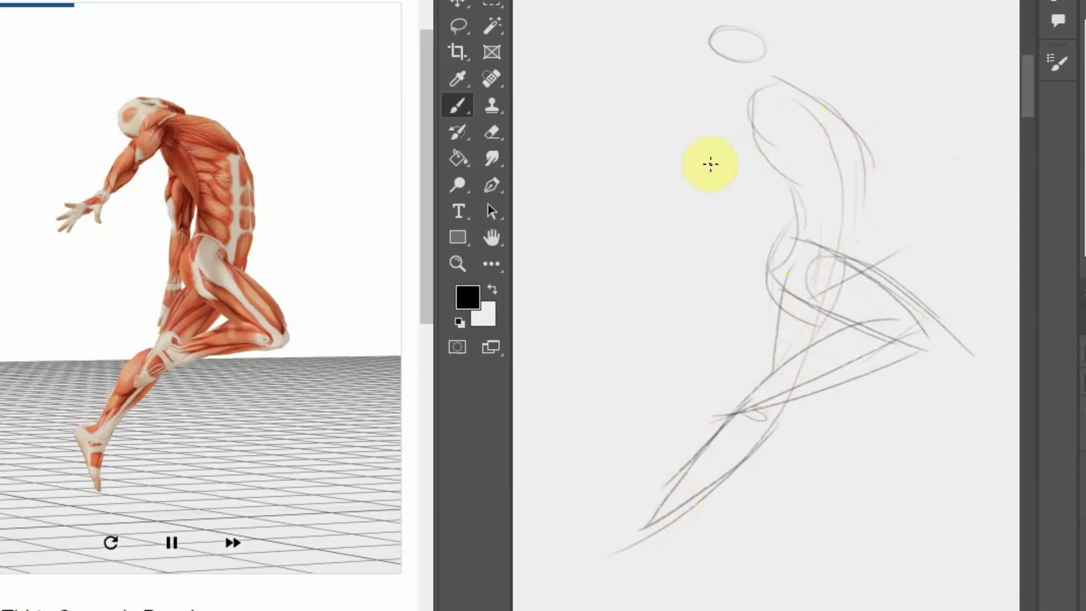
Mark the shoulder and elbow joints and outline the upper arm and chest
{"action": "left_click_drag", "start_coordinate": [764, 93], "coordinate": [746, 103]}
{"action": "mouse_move", "coordinate": [695, 129]}
{"action": "left_mouse_down"}
{"action": "mouse_move", "coordinate": [619, 201]}
{"action": "mouse_move", "coordinate": [647, 194]}
{"action": "mouse_move", "coordinate": [695, 142]}
{"action": "left_mouse_up"}
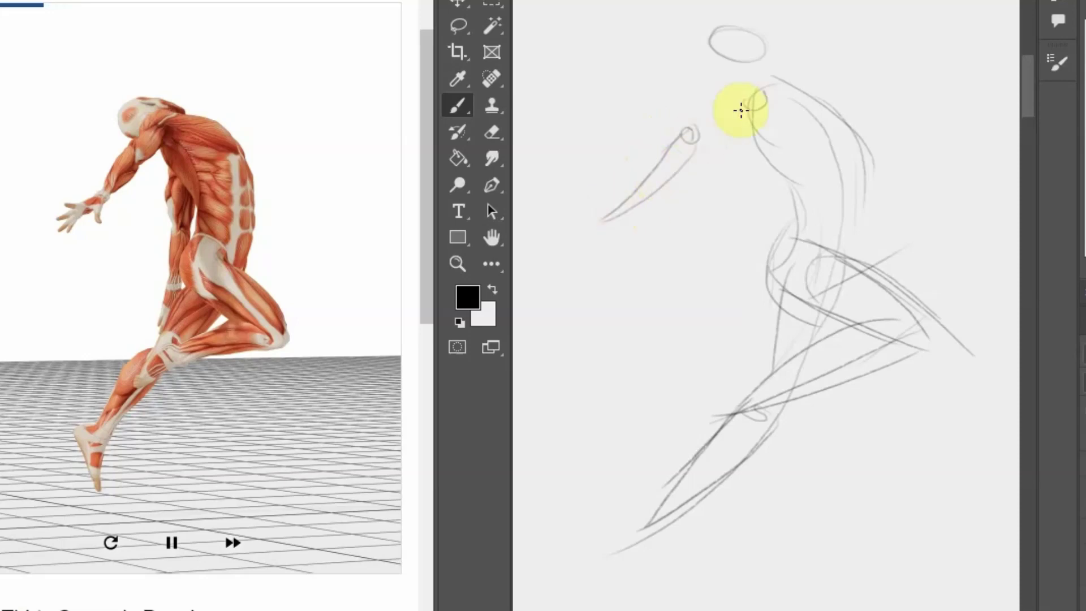
{"action": "mouse_move", "coordinate": [758, 89]}
{"action": "left_mouse_down"}
{"action": "mouse_move", "coordinate": [704, 109]}
{"action": "mouse_move", "coordinate": [738, 117]}
{"action": "mouse_move", "coordinate": [723, 122]}
{"action": "mouse_move", "coordinate": [741, 133]}
{"action": "mouse_move", "coordinate": [730, 71]}
{"action": "left_mouse_up"}
{"action": "mouse_move", "coordinate": [697, 129]}
{"action": "left_mouse_down"}
{"action": "mouse_move", "coordinate": [775, 84]}
{"action": "mouse_move", "coordinate": [758, 98]}
{"action": "left_mouse_up"}
Refine the head, strengthen the back curve and add the reaching hand
{"action": "mouse_move", "coordinate": [696, 73]}
{"action": "left_mouse_down"}
{"action": "mouse_move", "coordinate": [747, 58]}
{"action": "mouse_move", "coordinate": [720, 90]}
{"action": "mouse_move", "coordinate": [740, 57]}
{"action": "mouse_move", "coordinate": [742, 72]}
{"action": "mouse_move", "coordinate": [771, 78]}
{"action": "left_mouse_up"}
{"action": "left_click_drag", "start_coordinate": [872, 209], "coordinate": [866, 136]}
{"action": "mouse_move", "coordinate": [854, 257]}
{"action": "left_mouse_down"}
{"action": "mouse_move", "coordinate": [862, 166]}
{"action": "mouse_move", "coordinate": [856, 256]}
{"action": "left_mouse_up"}
{"action": "mouse_move", "coordinate": [620, 196]}
{"action": "left_mouse_down"}
{"action": "mouse_move", "coordinate": [594, 194]}
{"action": "mouse_move", "coordinate": [623, 208]}
{"action": "mouse_move", "coordinate": [583, 202]}
{"action": "mouse_move", "coordinate": [572, 223]}
{"action": "left_mouse_up"}
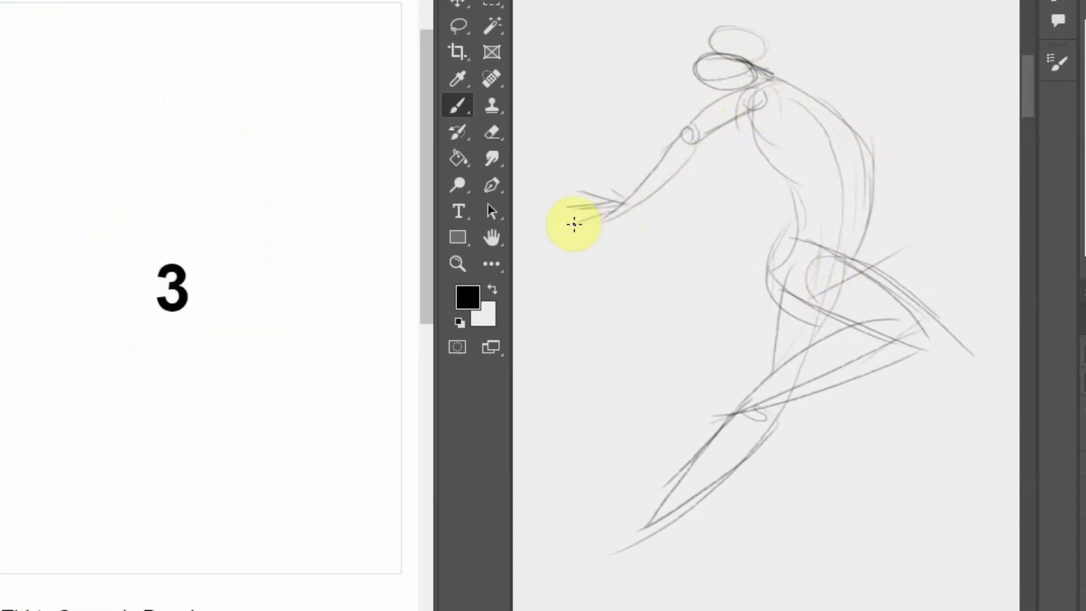
{"action": "scroll", "coordinate": [764, 283], "scroll_direction": "down", "scroll_amount": 5}
Draw the running figure's head and line of action, undoing two rejected strokes
{"action": "scroll", "coordinate": [764, 283], "scroll_direction": "down", "scroll_amount": 5}
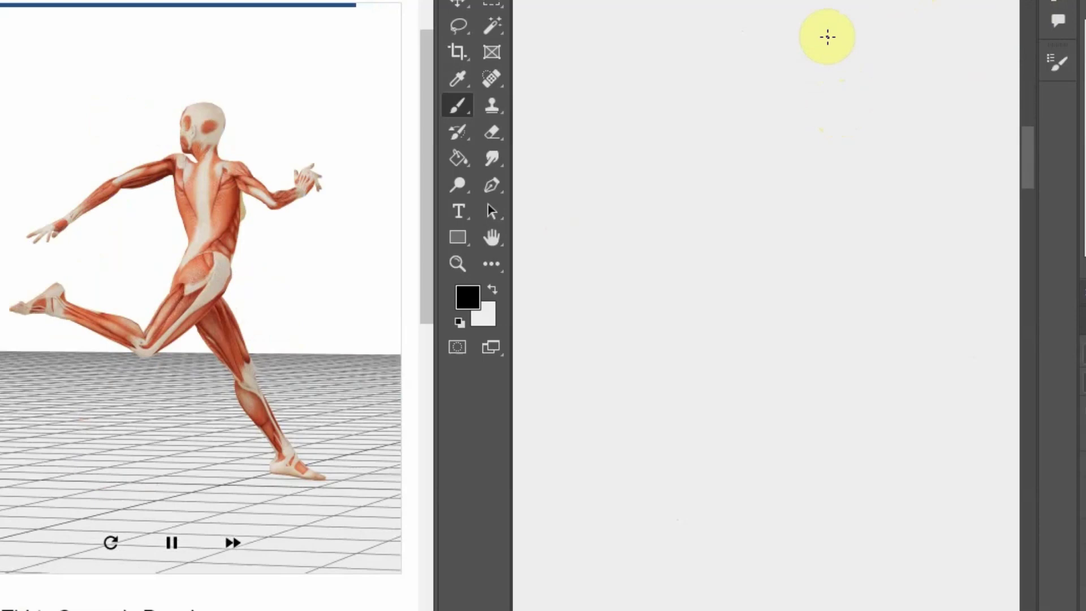
{"action": "mouse_move", "coordinate": [778, 108]}
{"action": "left_mouse_down"}
{"action": "mouse_move", "coordinate": [750, 74]}
{"action": "mouse_move", "coordinate": [749, 85]}
{"action": "mouse_move", "coordinate": [732, 77]}
{"action": "mouse_move", "coordinate": [764, 93]}
{"action": "mouse_move", "coordinate": [781, 293]}
{"action": "mouse_move", "coordinate": [780, 235]}
{"action": "left_mouse_up"}
{"action": "key", "text": "ctrl+z"}
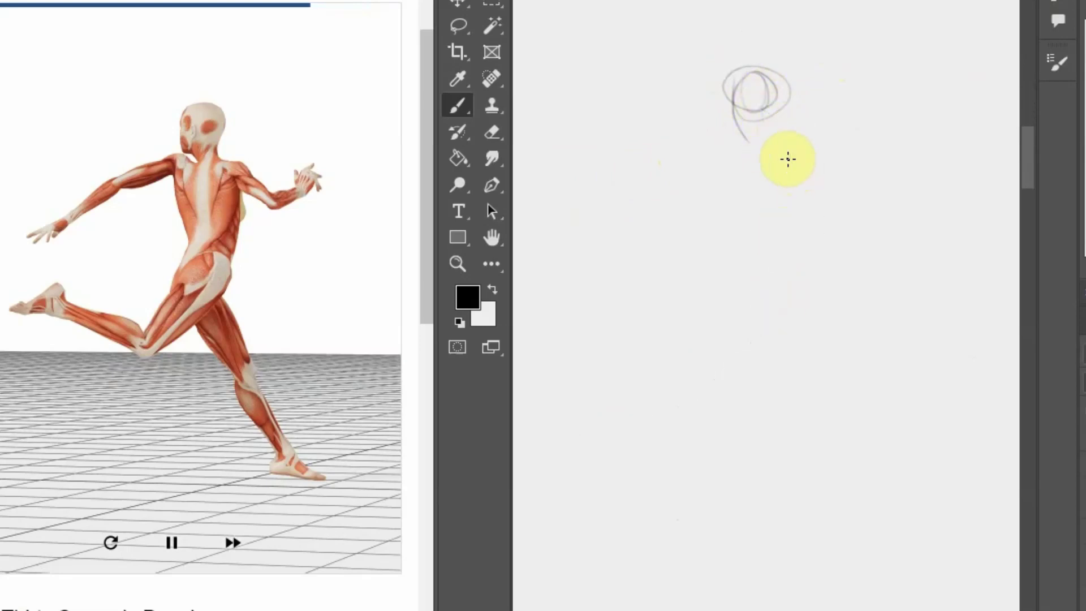
{"action": "mouse_move", "coordinate": [770, 111]}
{"action": "left_mouse_down"}
{"action": "mouse_move", "coordinate": [812, 448]}
{"action": "mouse_move", "coordinate": [943, 600]}
{"action": "left_mouse_up"}
{"action": "key", "text": "ctrl+z"}
{"action": "mouse_move", "coordinate": [775, 130]}
{"action": "left_mouse_down"}
{"action": "mouse_move", "coordinate": [769, 230]}
{"action": "mouse_move", "coordinate": [862, 471]}
{"action": "mouse_move", "coordinate": [911, 535]}
{"action": "left_mouse_up"}
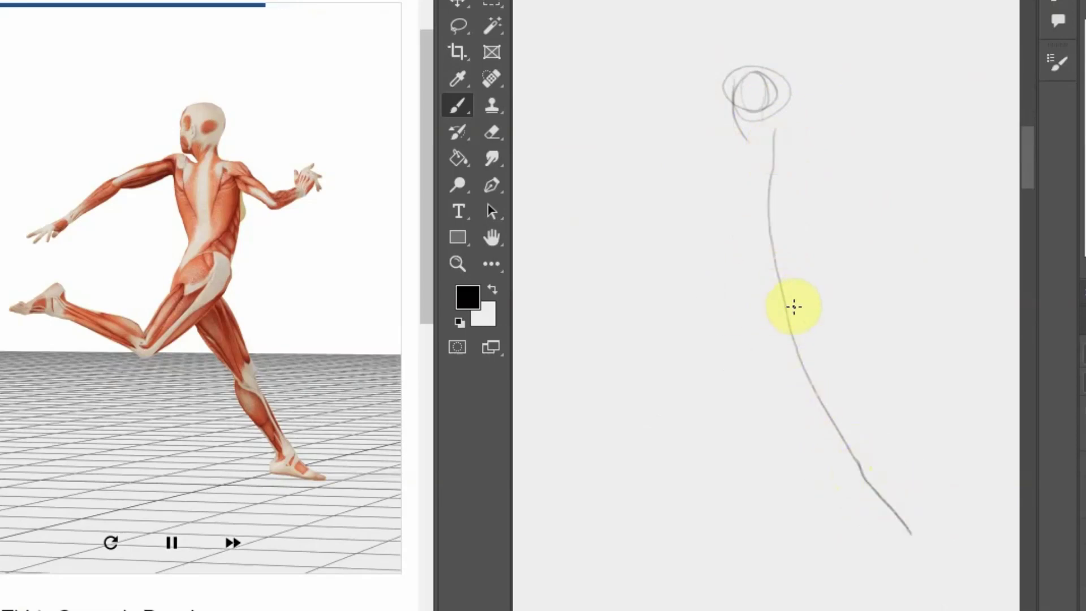
Sketch the kicked-back leg, the bent right arm and the left arm reaching out
{"action": "mouse_move", "coordinate": [803, 280]}
{"action": "left_mouse_down"}
{"action": "mouse_move", "coordinate": [653, 405]}
{"action": "mouse_move", "coordinate": [592, 362]}
{"action": "left_mouse_up"}
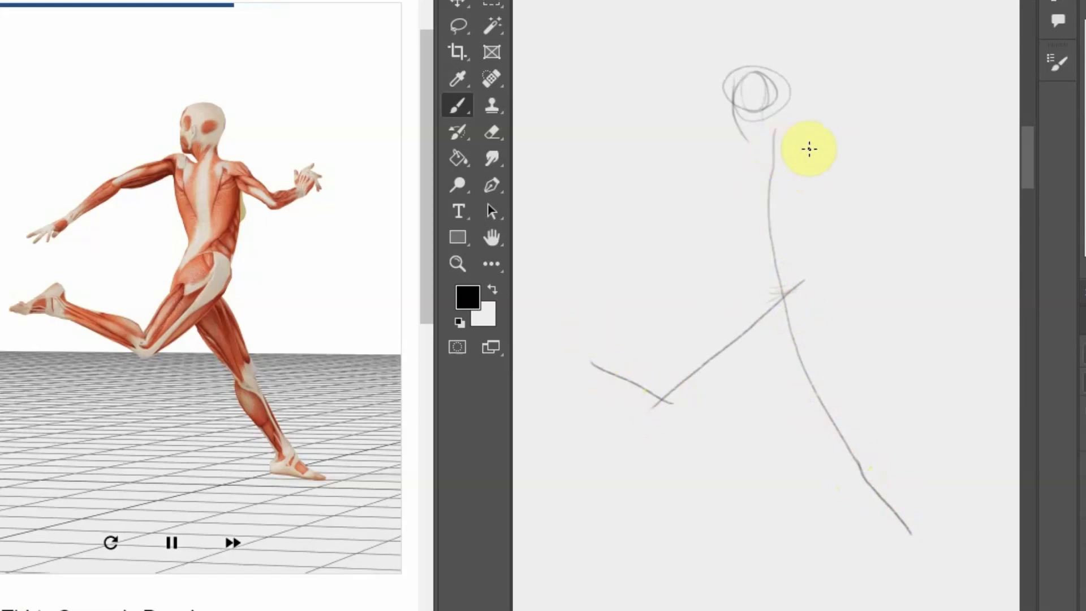
{"action": "mouse_move", "coordinate": [810, 149]}
{"action": "left_mouse_down"}
{"action": "mouse_move", "coordinate": [747, 149]}
{"action": "mouse_move", "coordinate": [802, 146]}
{"action": "mouse_move", "coordinate": [857, 192]}
{"action": "mouse_move", "coordinate": [947, 136]}
{"action": "left_mouse_up"}
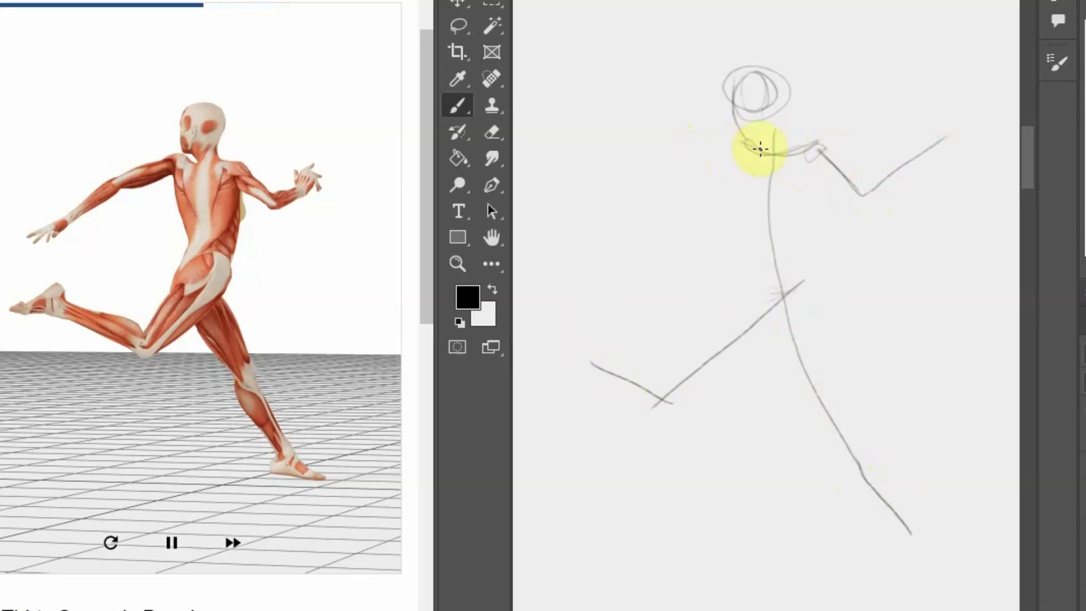
{"action": "left_click_drag", "start_coordinate": [759, 149], "coordinate": [646, 182]}
{"action": "mouse_move", "coordinate": [747, 149]}
{"action": "left_mouse_down"}
{"action": "mouse_move", "coordinate": [640, 170]}
{"action": "mouse_move", "coordinate": [542, 225]}
{"action": "left_mouse_up"}
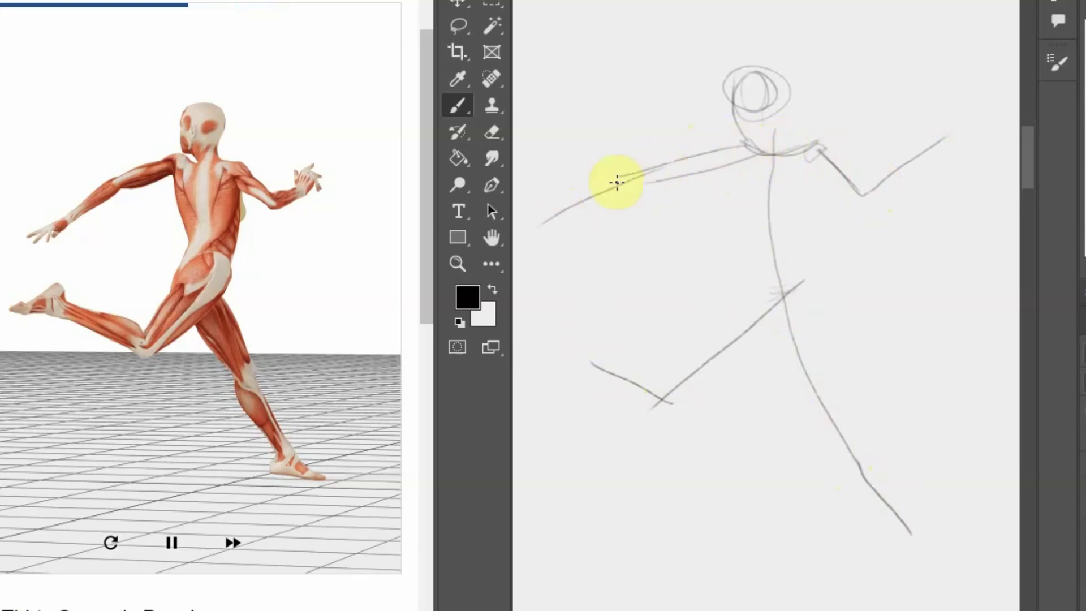
{"action": "left_click_drag", "start_coordinate": [618, 181], "coordinate": [578, 227]}
Outline the torso, the back leg's thigh and foot, and the front lower leg
{"action": "mouse_move", "coordinate": [756, 152]}
{"action": "left_mouse_down"}
{"action": "mouse_move", "coordinate": [733, 189]}
{"action": "mouse_move", "coordinate": [772, 283]}
{"action": "mouse_move", "coordinate": [810, 165]}
{"action": "mouse_move", "coordinate": [826, 293]}
{"action": "left_mouse_up"}
{"action": "mouse_move", "coordinate": [815, 249]}
{"action": "left_mouse_down"}
{"action": "mouse_move", "coordinate": [780, 352]}
{"action": "mouse_move", "coordinate": [656, 429]}
{"action": "left_mouse_up"}
{"action": "left_click_drag", "start_coordinate": [801, 288], "coordinate": [668, 391]}
{"action": "mouse_move", "coordinate": [623, 345]}
{"action": "left_mouse_down"}
{"action": "mouse_move", "coordinate": [677, 389]}
{"action": "mouse_move", "coordinate": [566, 367]}
{"action": "left_mouse_up"}
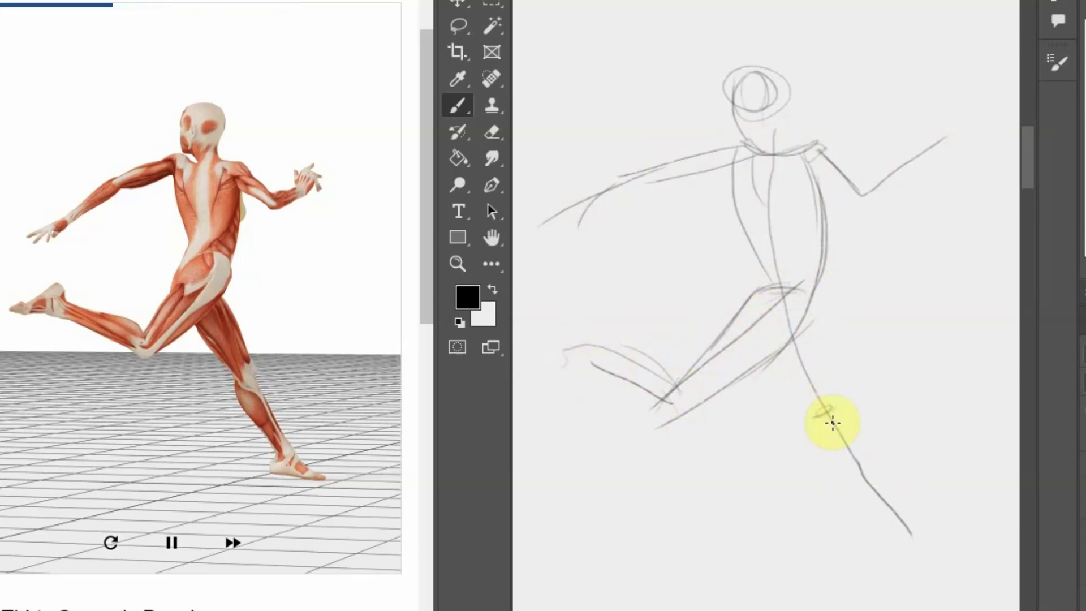
{"action": "mouse_move", "coordinate": [831, 422]}
{"action": "left_mouse_down"}
{"action": "mouse_move", "coordinate": [842, 463]}
{"action": "mouse_move", "coordinate": [933, 553]}
{"action": "left_mouse_up"}
{"action": "mouse_move", "coordinate": [874, 501]}
{"action": "left_mouse_down"}
{"action": "mouse_move", "coordinate": [843, 414]}
{"action": "mouse_move", "coordinate": [905, 534]}
{"action": "left_mouse_up"}
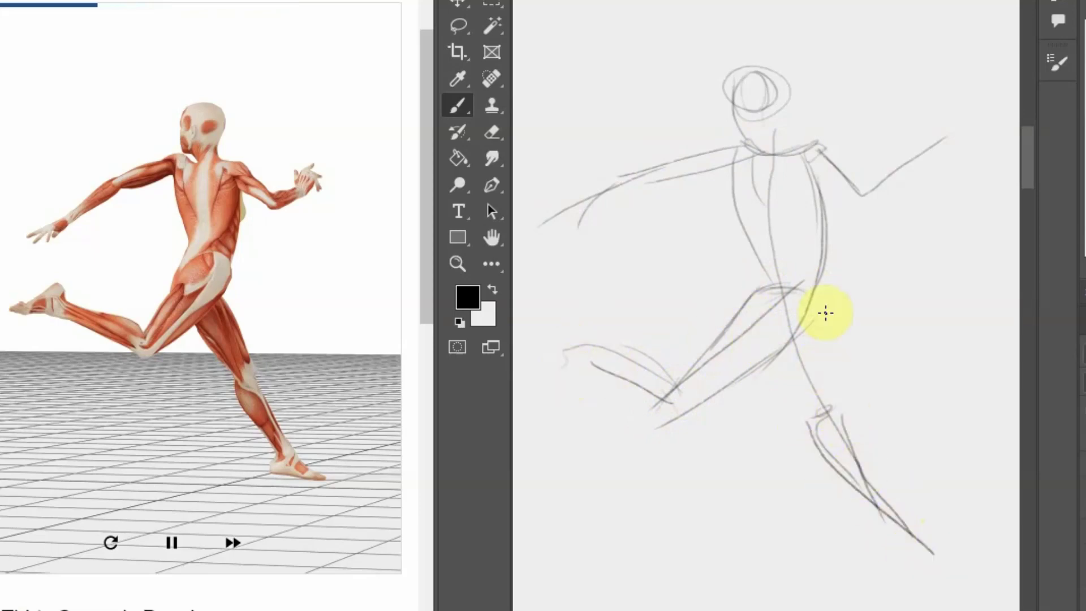
Refine the lower leg, back line and hip-to-thigh curves
{"action": "left_click_drag", "start_coordinate": [824, 311], "coordinate": [830, 379]}
{"action": "left_click_drag", "start_coordinate": [820, 332], "coordinate": [827, 410]}
{"action": "mouse_move", "coordinate": [819, 161]}
{"action": "left_mouse_down"}
{"action": "mouse_move", "coordinate": [821, 216]}
{"action": "mouse_move", "coordinate": [791, 270]}
{"action": "left_mouse_up"}
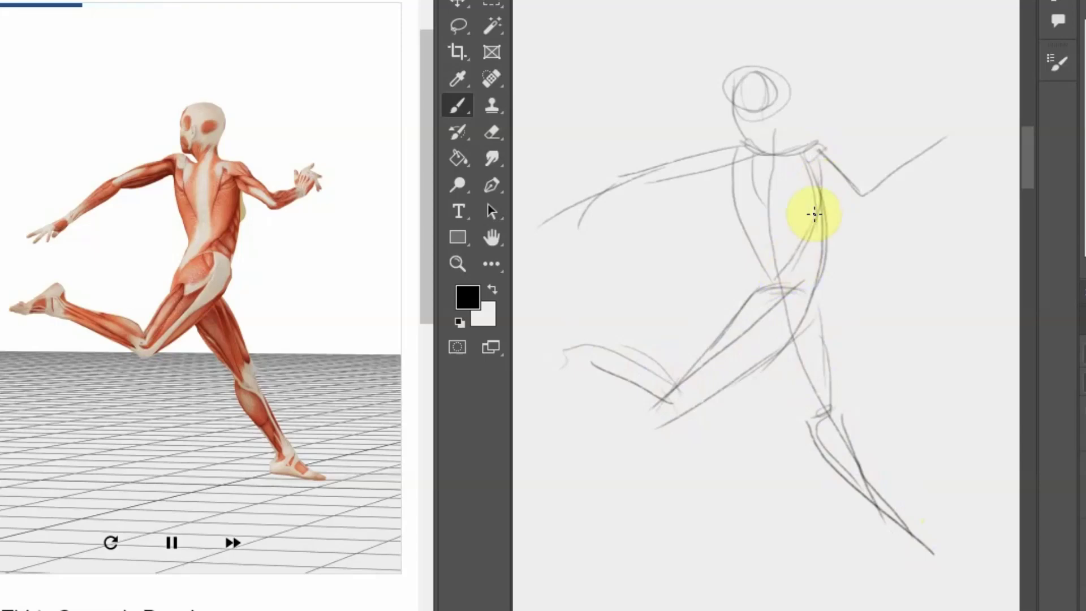
{"action": "mouse_move", "coordinate": [818, 214]}
{"action": "left_mouse_down"}
{"action": "mouse_move", "coordinate": [775, 280]}
{"action": "mouse_move", "coordinate": [802, 313]}
{"action": "left_mouse_up"}
{"action": "left_click_drag", "start_coordinate": [811, 272], "coordinate": [842, 371]}
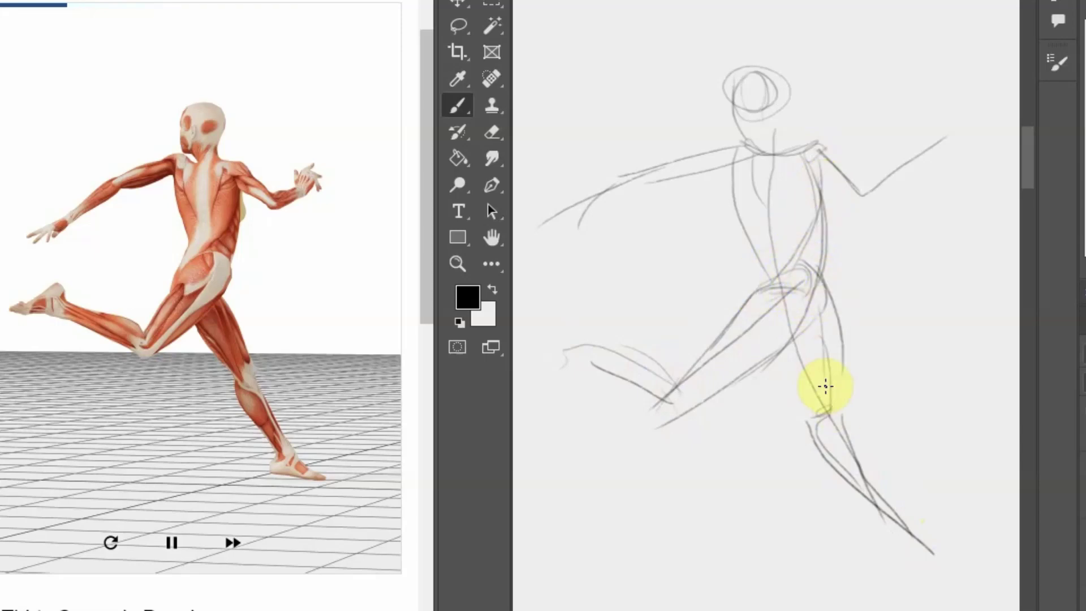
{"action": "left_click_drag", "start_coordinate": [822, 408], "coordinate": [781, 333]}
Mark the shoulder, double the upper arm, redraw the left forearm and strengthen the torso
{"action": "mouse_move", "coordinate": [847, 186]}
{"action": "left_mouse_down"}
{"action": "mouse_move", "coordinate": [860, 199]}
{"action": "mouse_move", "coordinate": [935, 145]}
{"action": "left_mouse_up"}
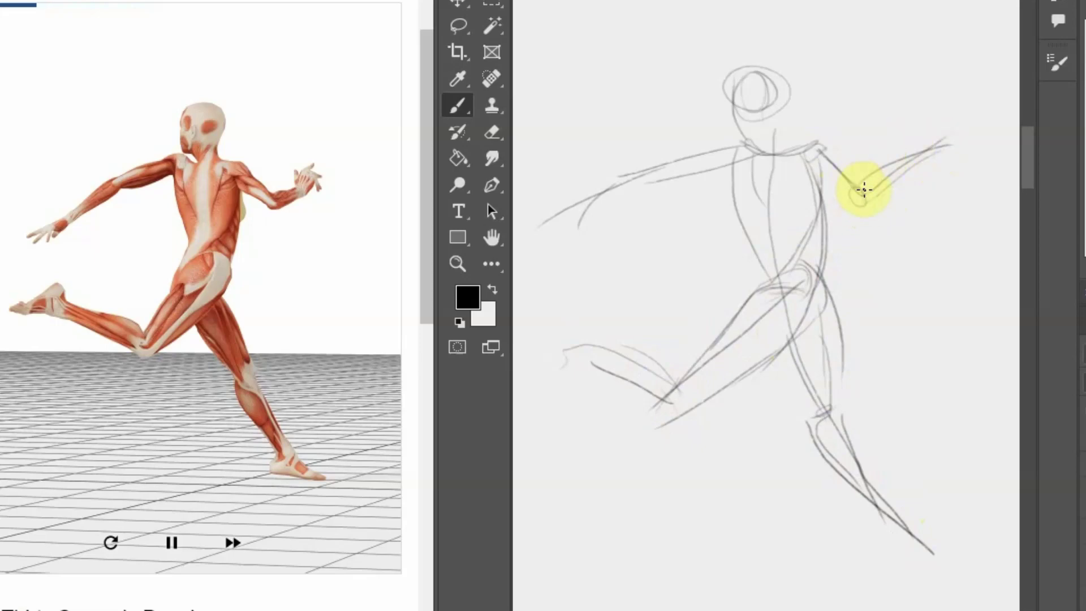
{"action": "mouse_move", "coordinate": [848, 193]}
{"action": "left_mouse_down"}
{"action": "mouse_move", "coordinate": [792, 151]}
{"action": "mouse_move", "coordinate": [869, 203]}
{"action": "left_mouse_up"}
{"action": "left_click_drag", "start_coordinate": [812, 141], "coordinate": [883, 186]}
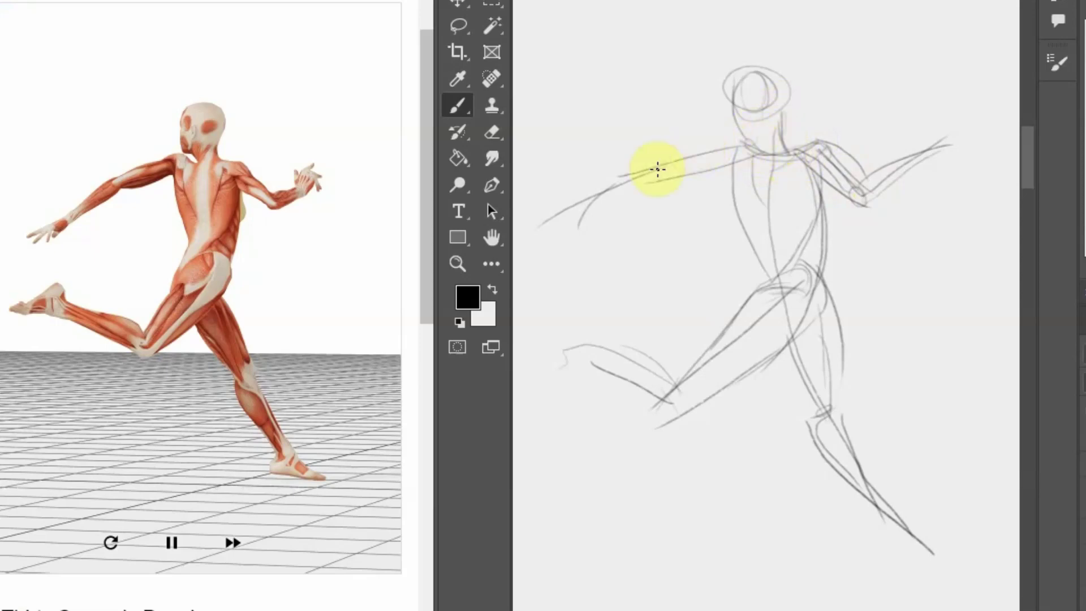
{"action": "mouse_move", "coordinate": [642, 169]}
{"action": "left_mouse_down"}
{"action": "mouse_move", "coordinate": [634, 186]}
{"action": "mouse_move", "coordinate": [543, 248]}
{"action": "left_mouse_up"}
{"action": "left_click_drag", "start_coordinate": [613, 185], "coordinate": [546, 249]}
{"action": "left_click_drag", "start_coordinate": [642, 171], "coordinate": [639, 192]}
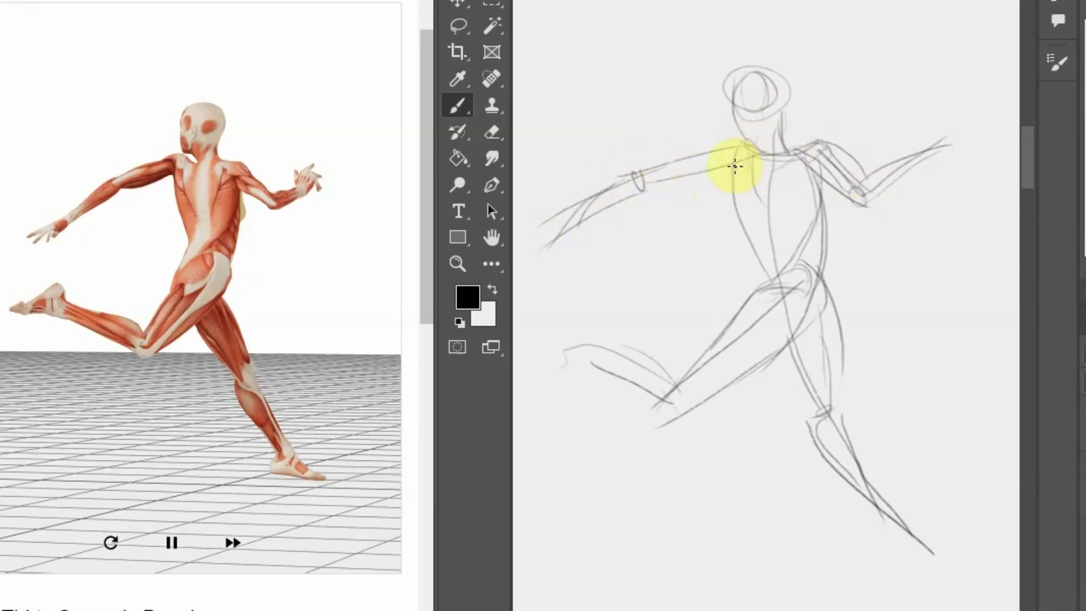
{"action": "left_click_drag", "start_coordinate": [750, 146], "coordinate": [627, 171]}
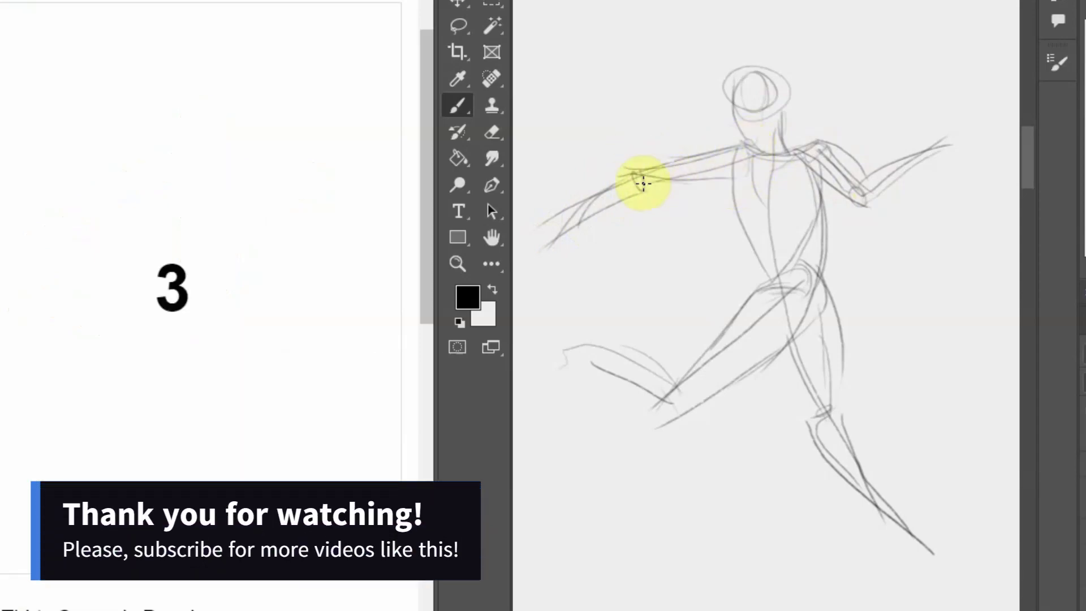
{"action": "mouse_move", "coordinate": [730, 152]}
{"action": "left_mouse_down"}
{"action": "mouse_move", "coordinate": [764, 280]}
{"action": "mouse_move", "coordinate": [792, 269]}
{"action": "mouse_move", "coordinate": [668, 398]}
{"action": "left_mouse_up"}
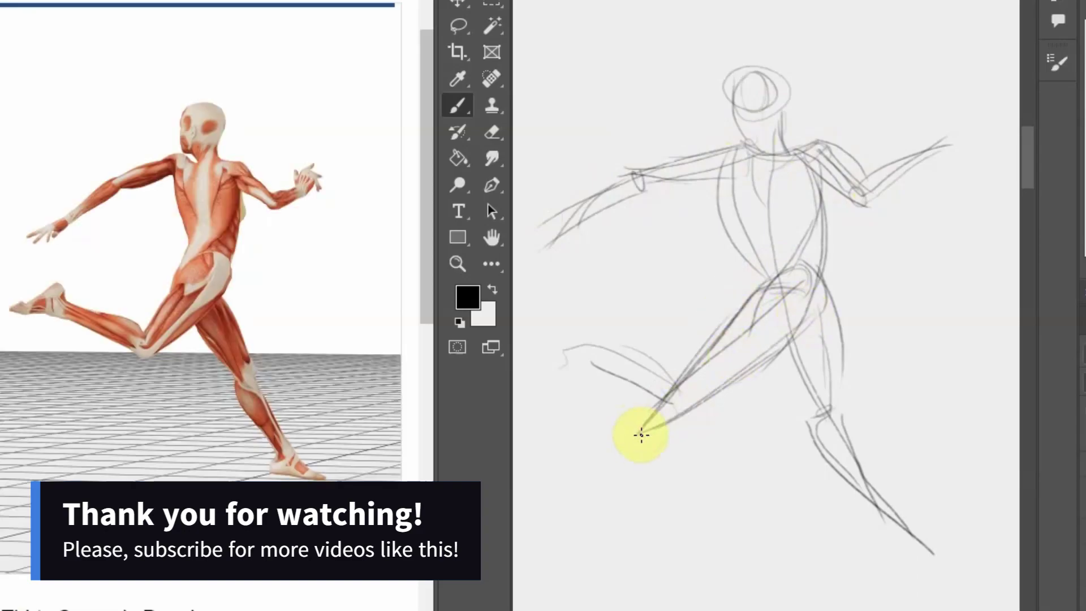